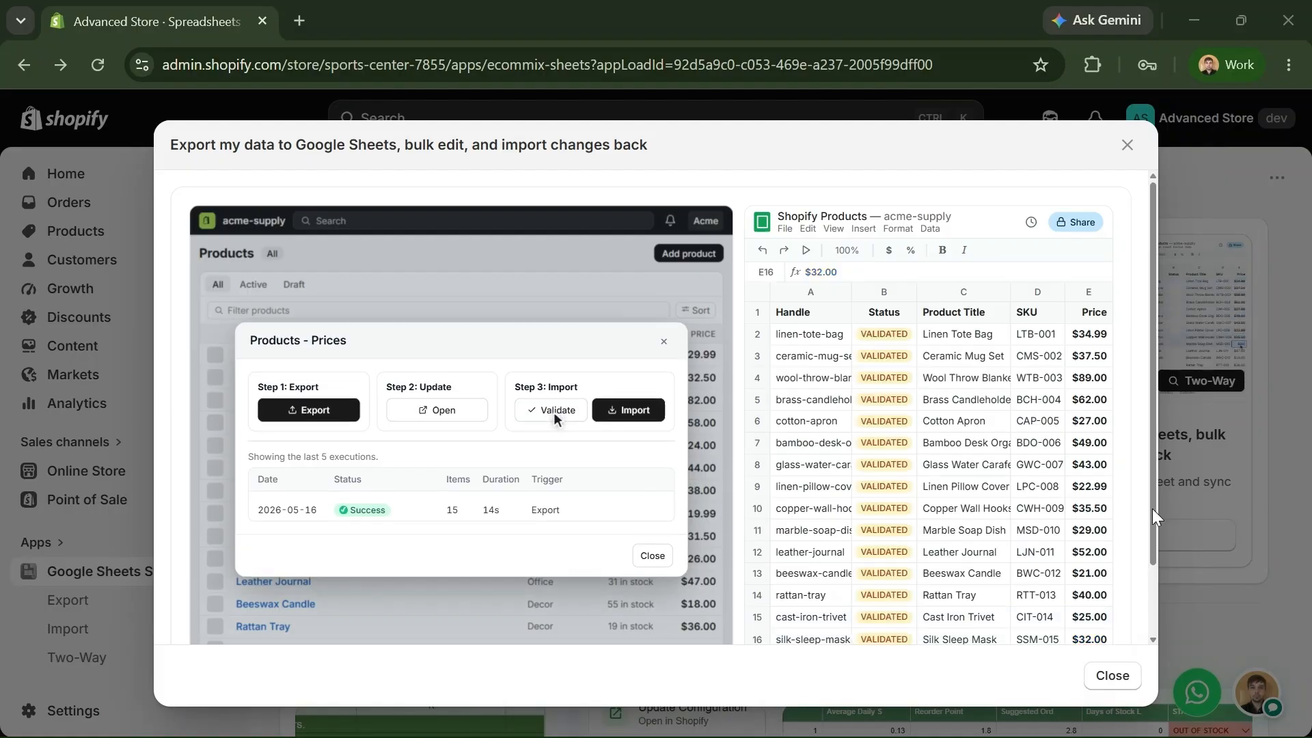
Close the two-way sync overview and browse the Update Products and Update Orders template categories
{"action": "left_click", "coordinate": [1116, 679]}
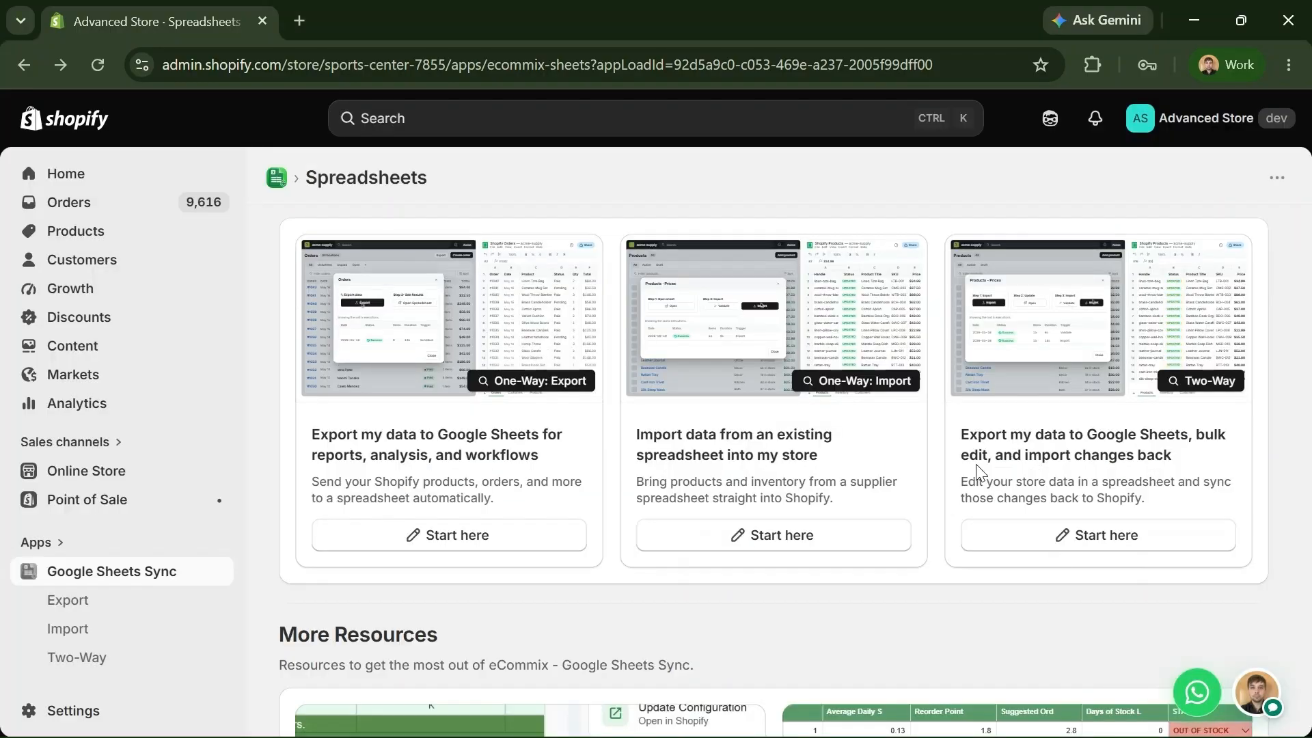
{"action": "scroll", "coordinate": [977, 495], "scroll_direction": "up", "scroll_amount": 8}
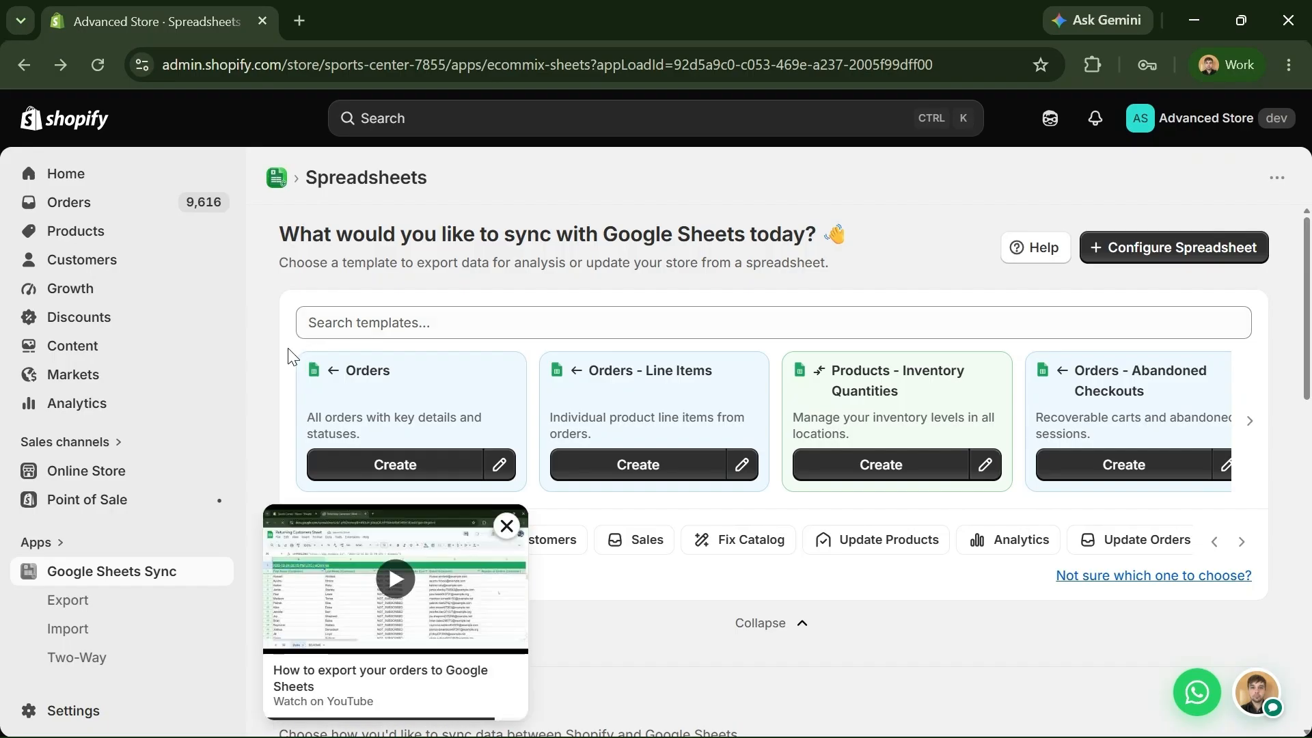
{"action": "scroll", "coordinate": [288, 356], "scroll_direction": "down", "scroll_amount": 2}
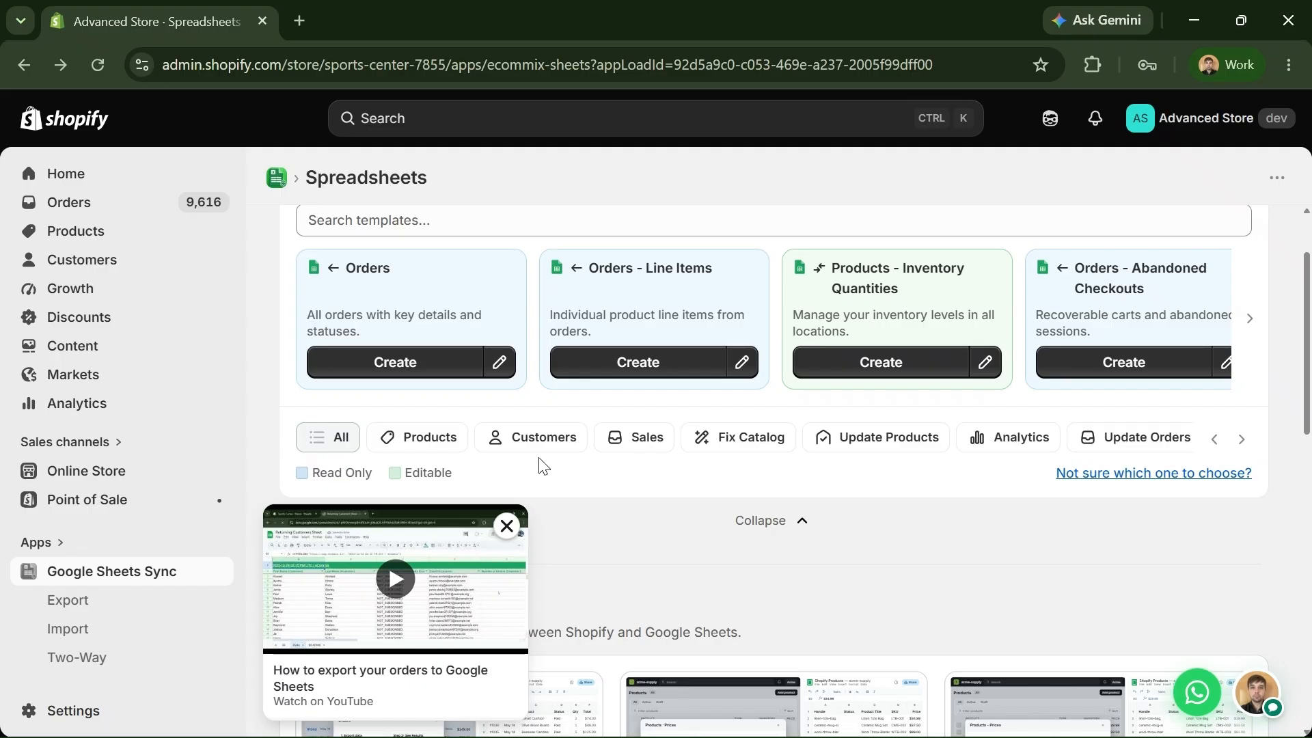
{"action": "mouse_move", "coordinate": [408, 477]}
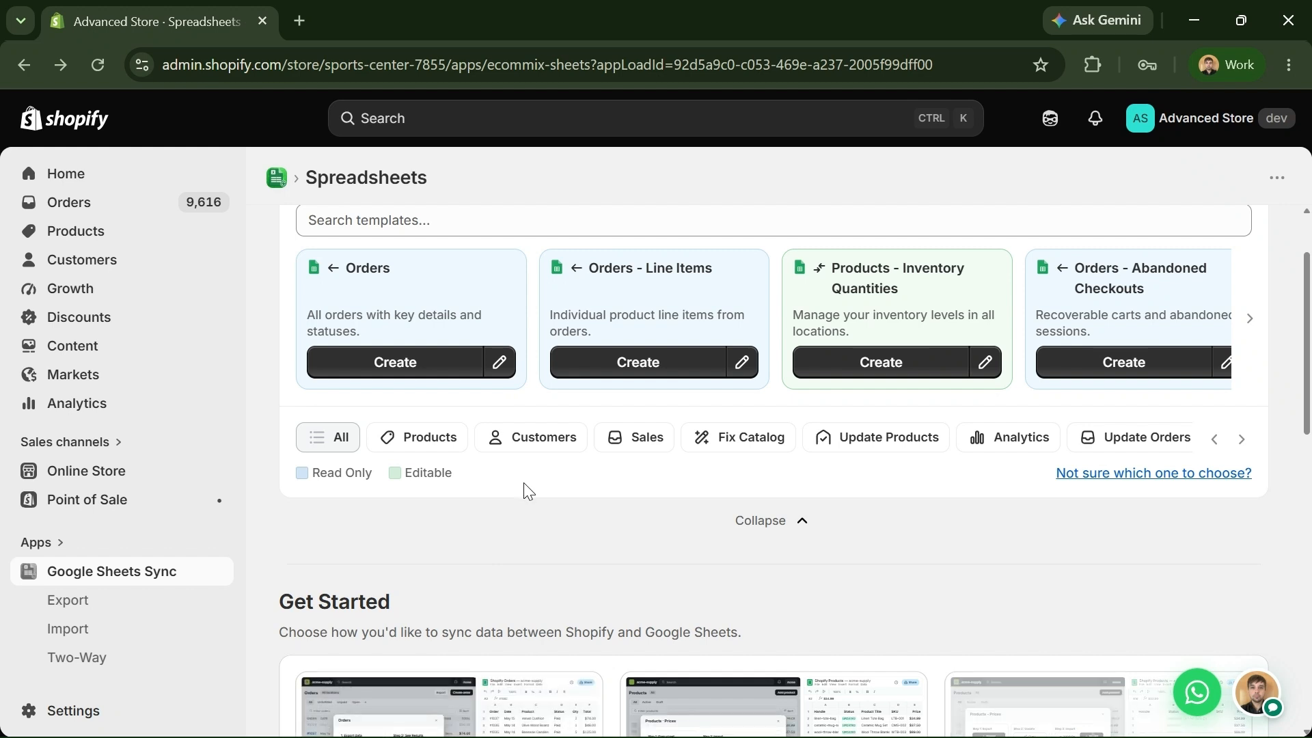
{"action": "left_click", "coordinate": [848, 451]}
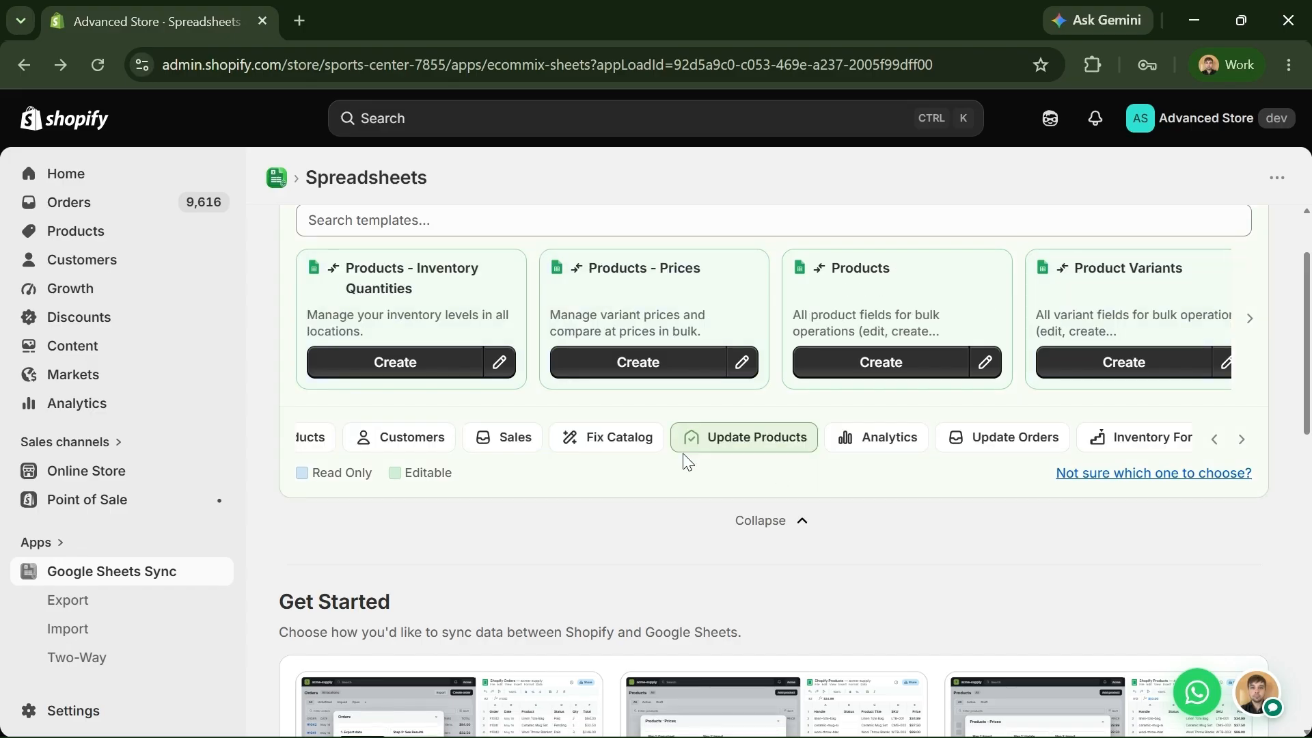
{"action": "left_click", "coordinate": [980, 452]}
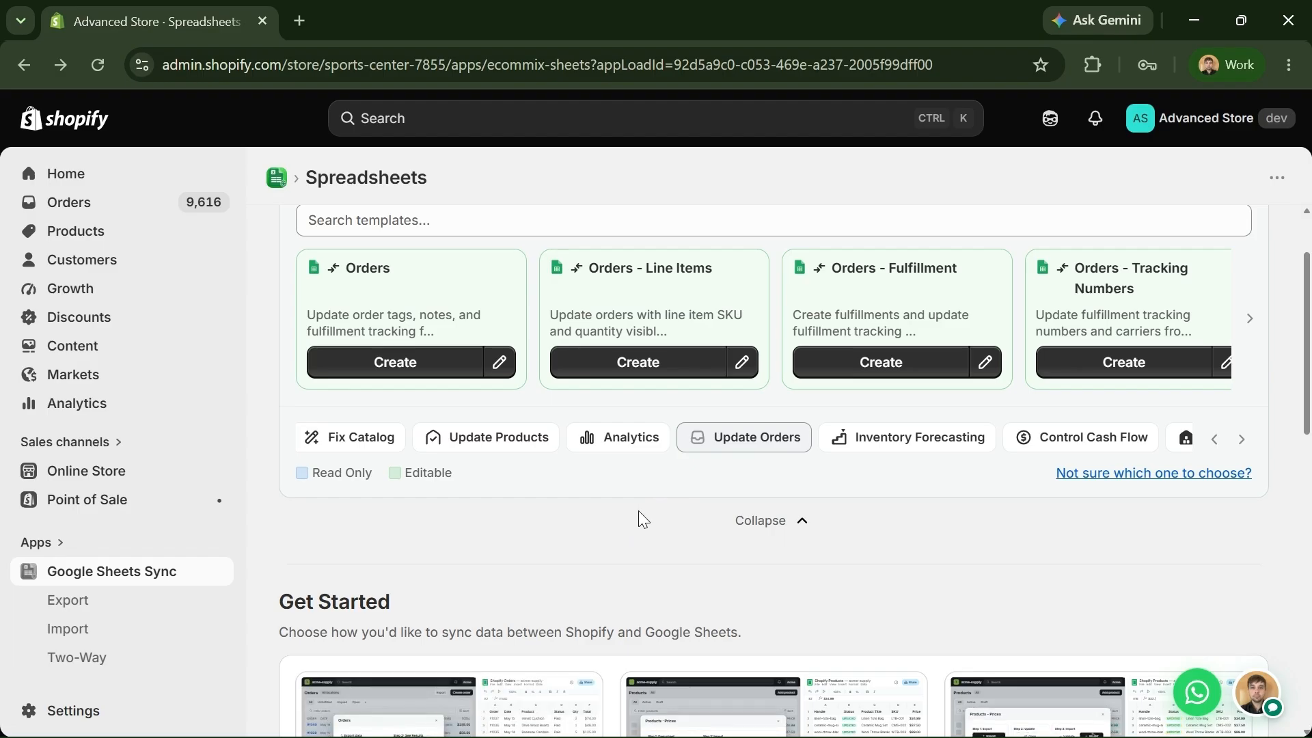
Create a spreadsheet from the two-way Products template under Update Products and view its exported data in Google Sheets
{"action": "left_click", "coordinate": [473, 438]}
{"action": "left_click", "coordinate": [914, 362]}
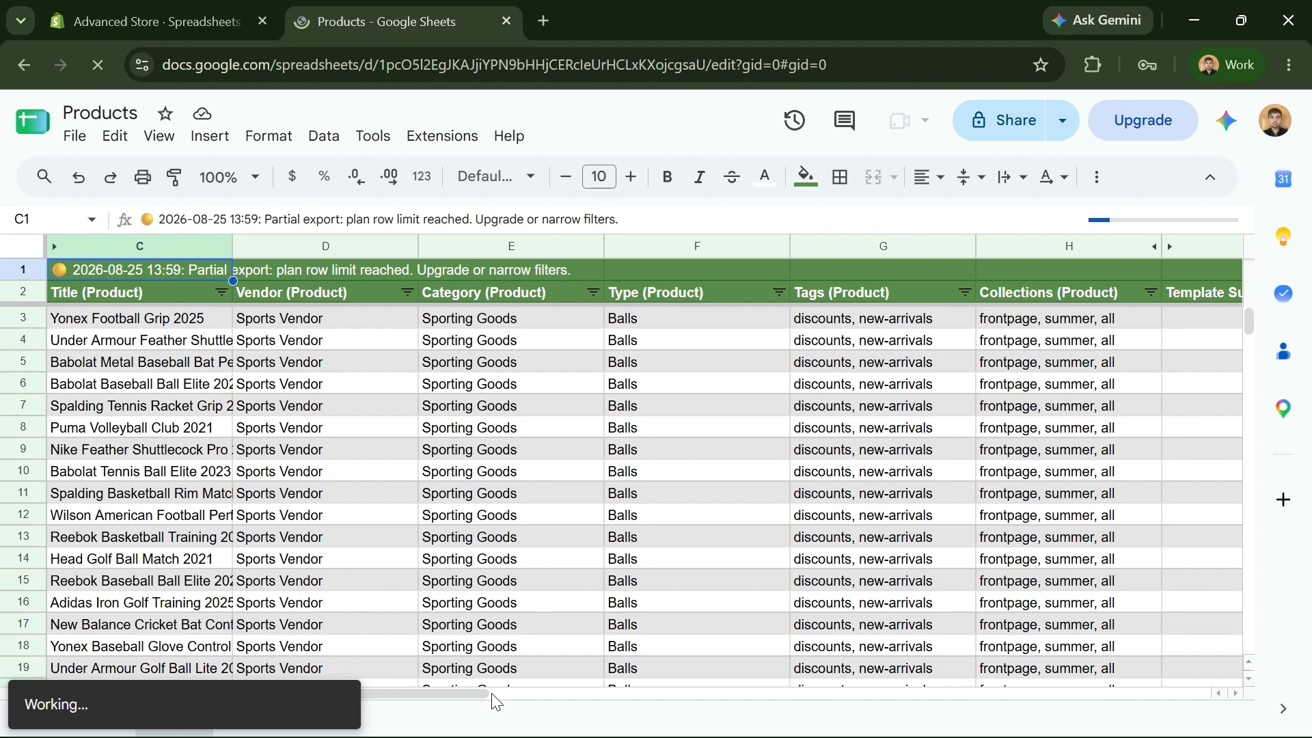
{"action": "left_click_drag", "start_coordinate": [492, 699], "coordinate": [352, 737]}
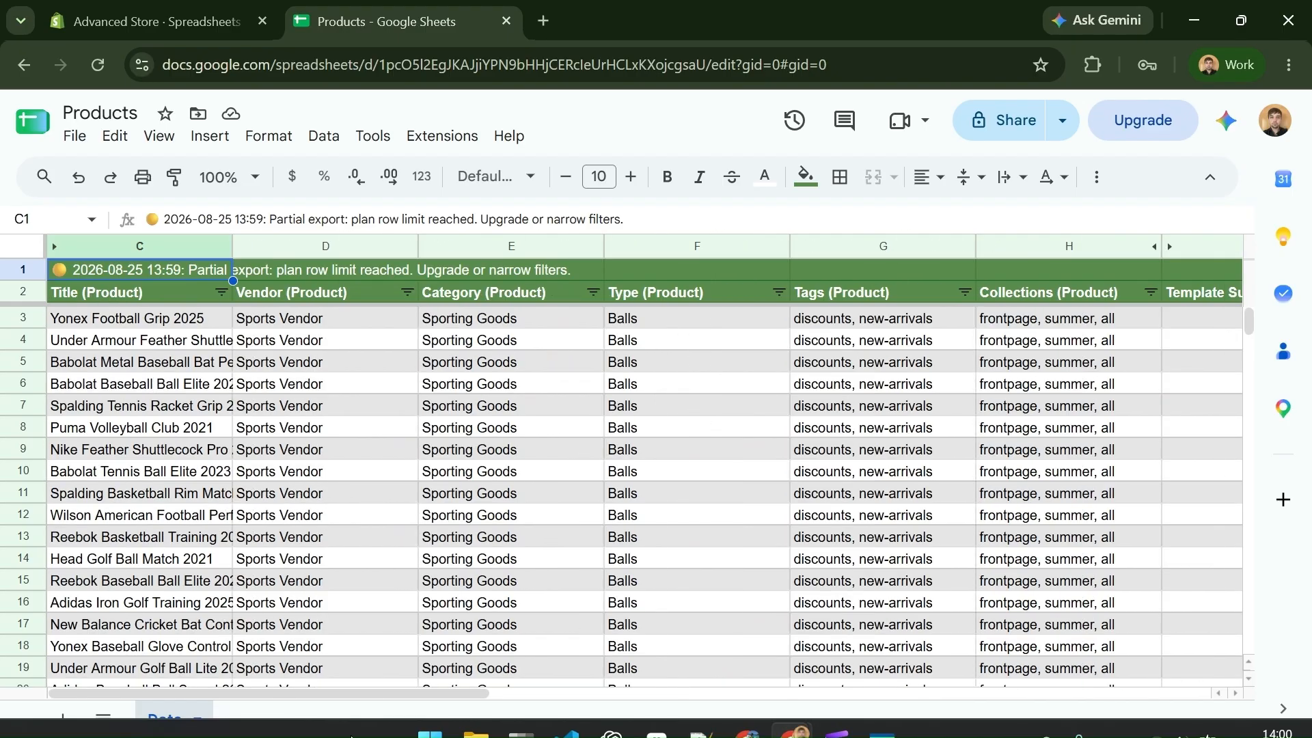
Return to the Shopify admin, close the Products sync dialog and delete the Products spreadsheet
{"action": "left_click", "coordinate": [193, 12]}
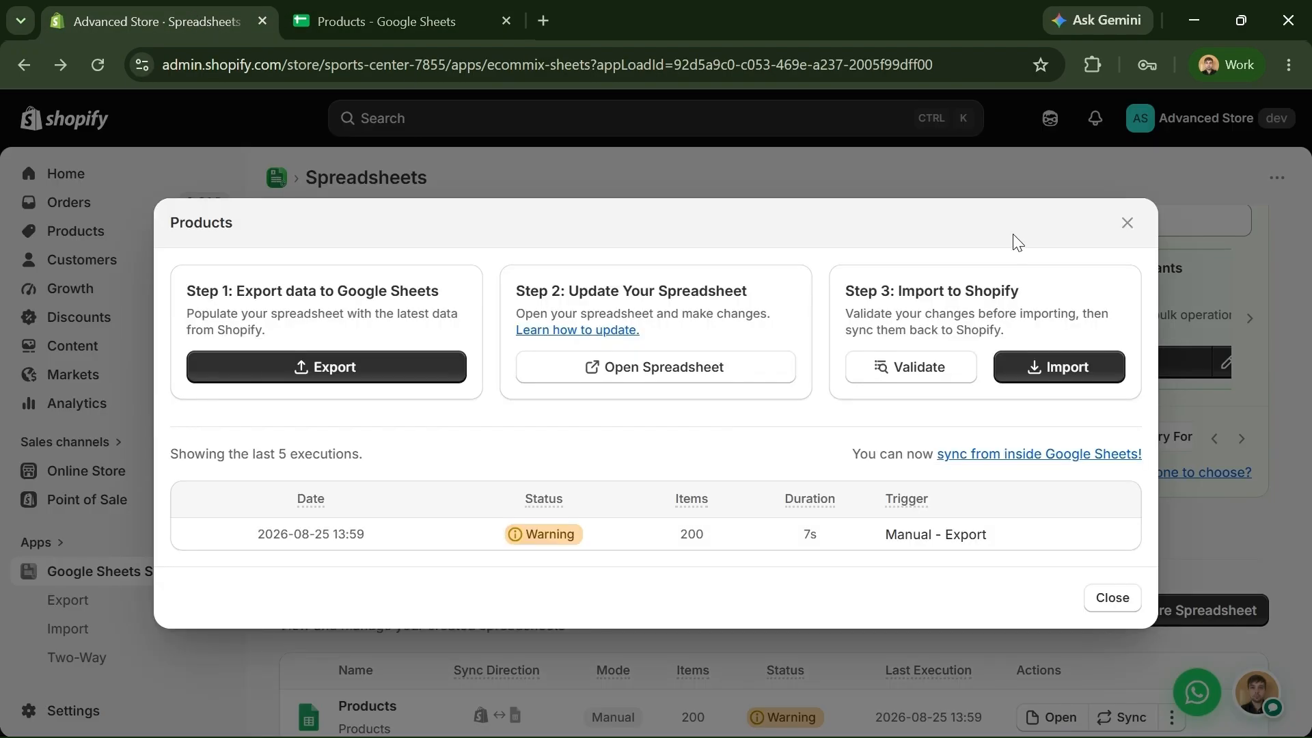
{"action": "left_click", "coordinate": [1120, 228]}
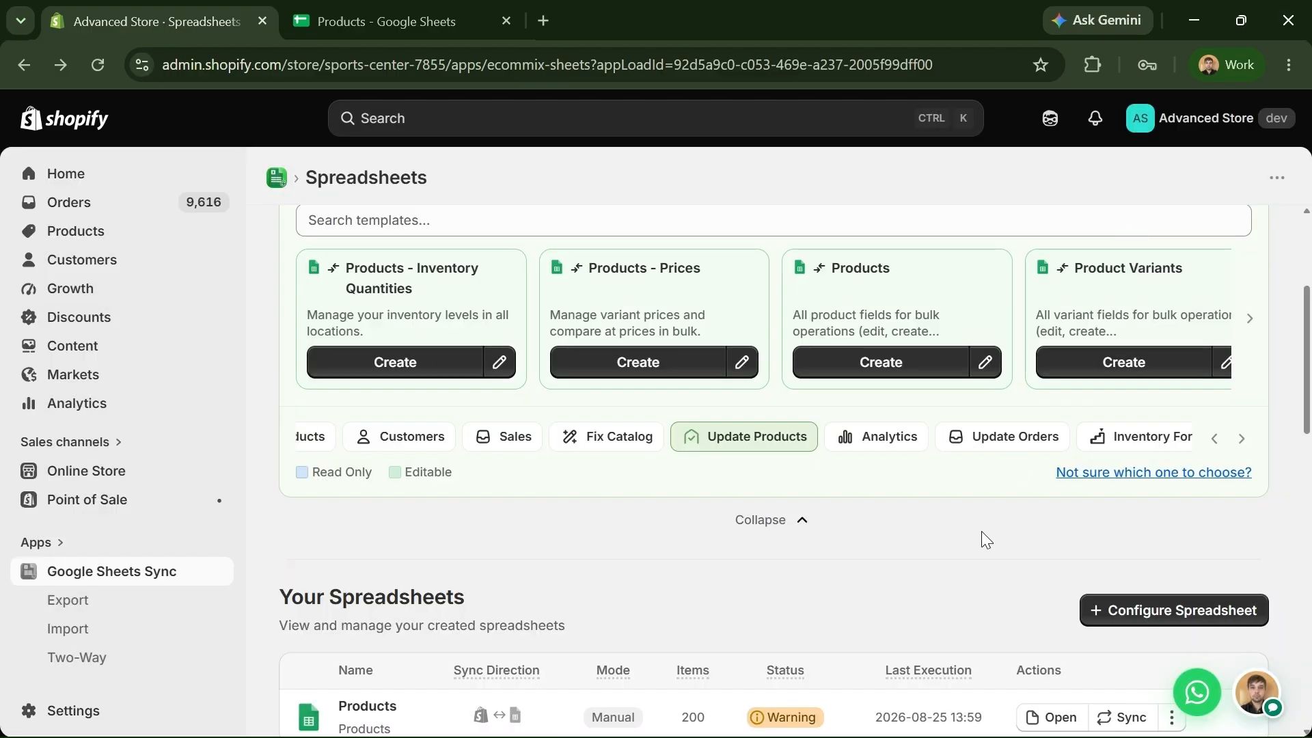
{"action": "scroll", "coordinate": [981, 531], "scroll_direction": "down", "scroll_amount": 1}
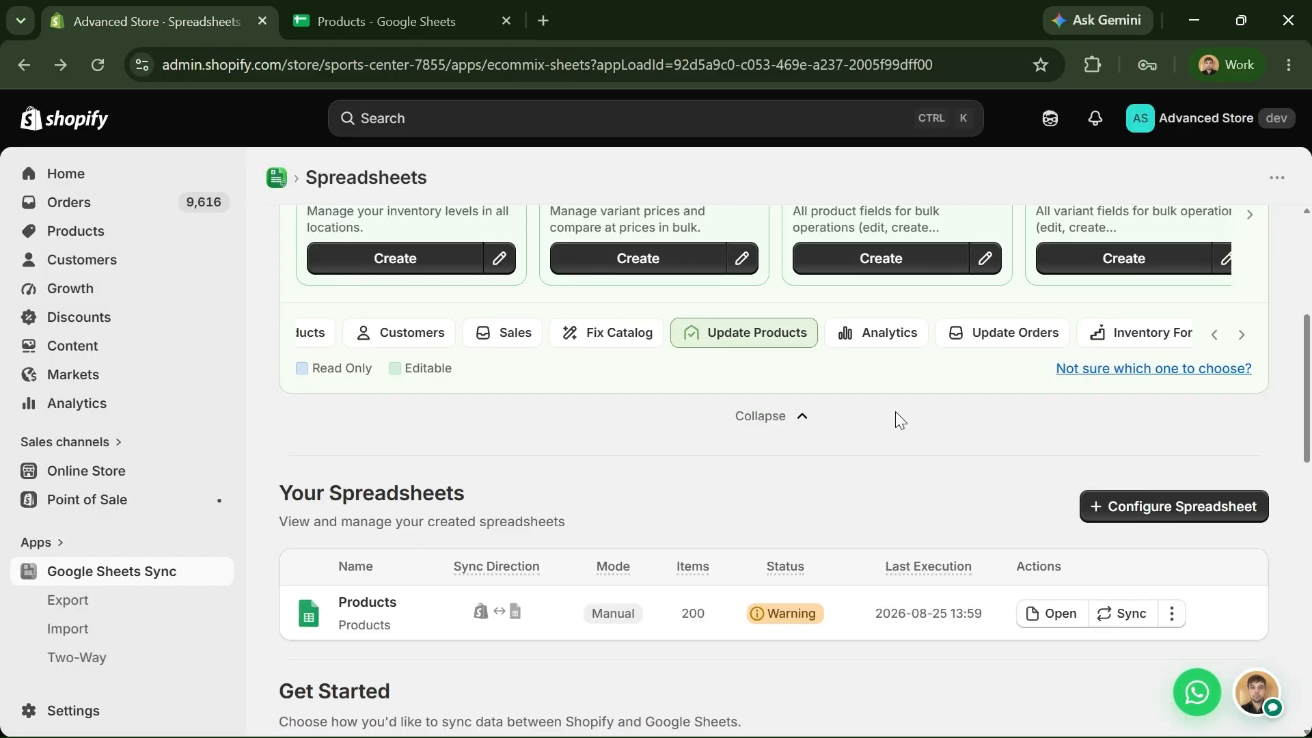
{"action": "scroll", "coordinate": [900, 418], "scroll_direction": "down", "scroll_amount": 1}
{"action": "left_click", "coordinate": [1172, 512]}
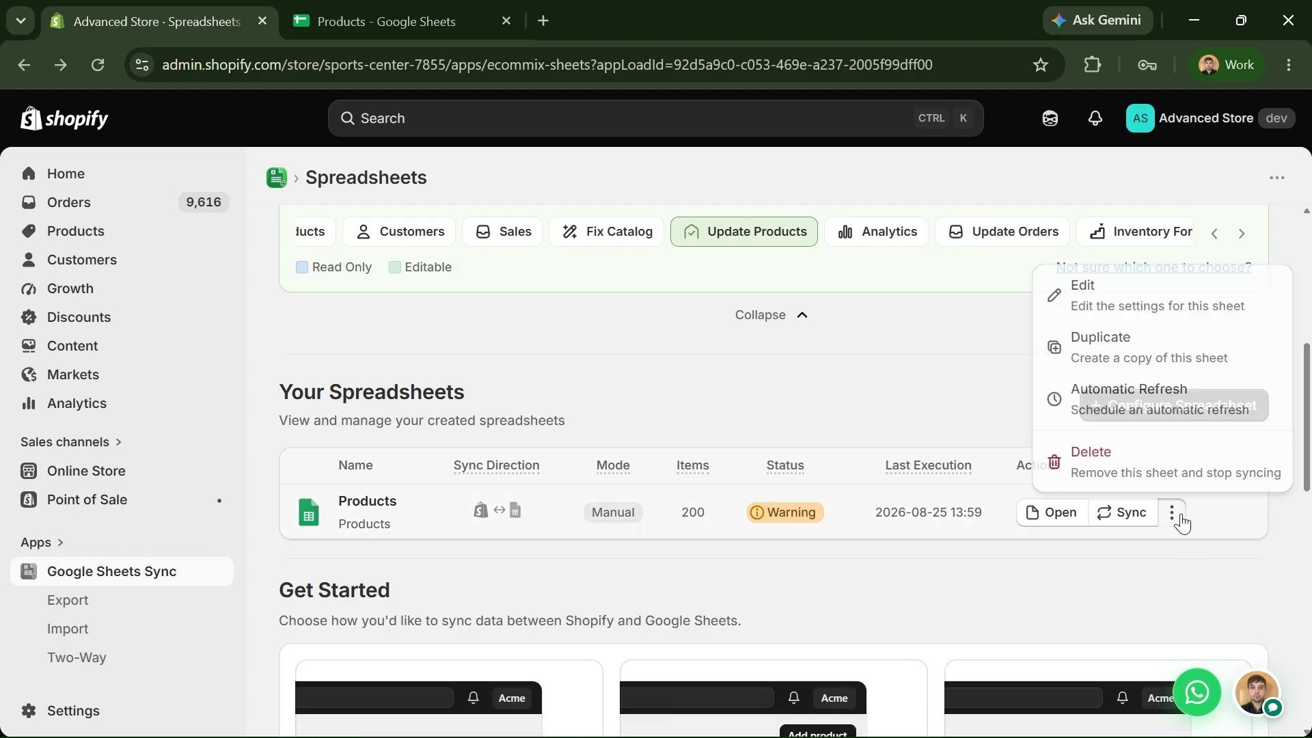
{"action": "left_click", "coordinate": [1170, 478]}
{"action": "left_click", "coordinate": [941, 461]}
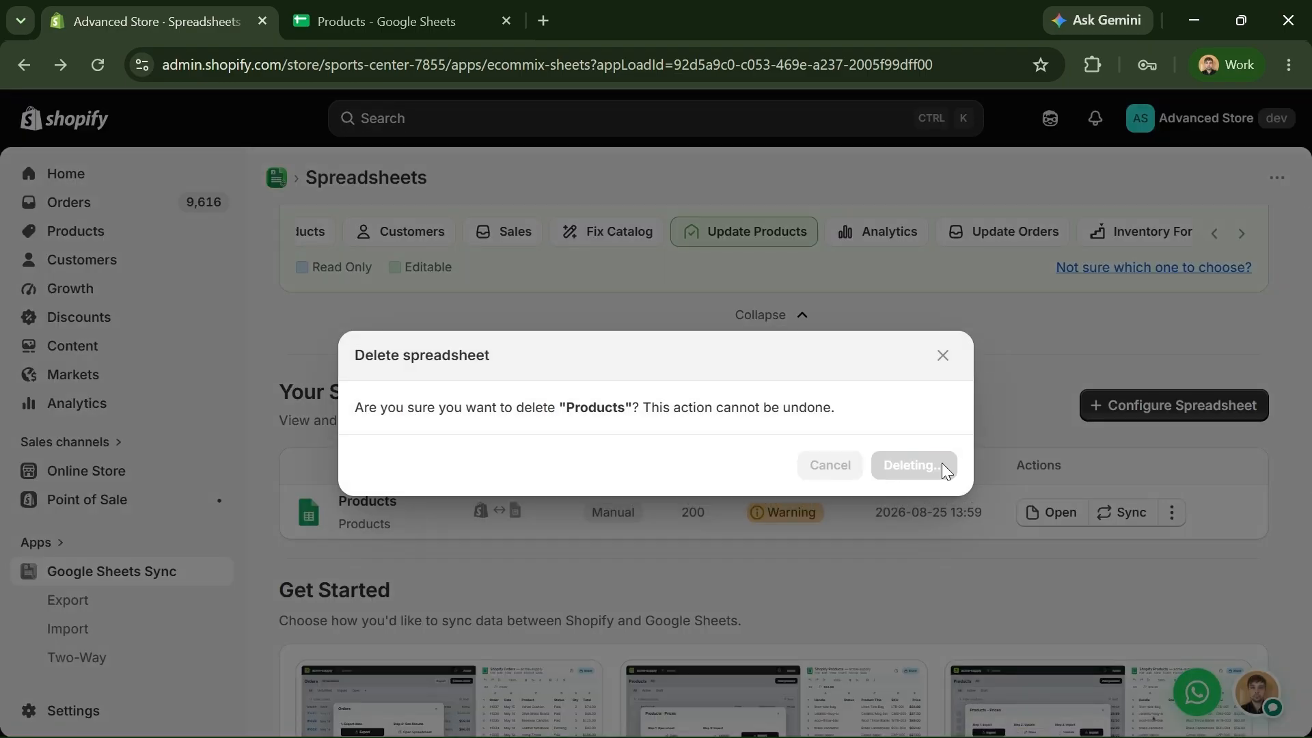
Start configuring a new spreadsheet and choose Two-Way as its sync direction
{"action": "scroll", "coordinate": [1104, 403], "scroll_direction": "up", "scroll_amount": 1}
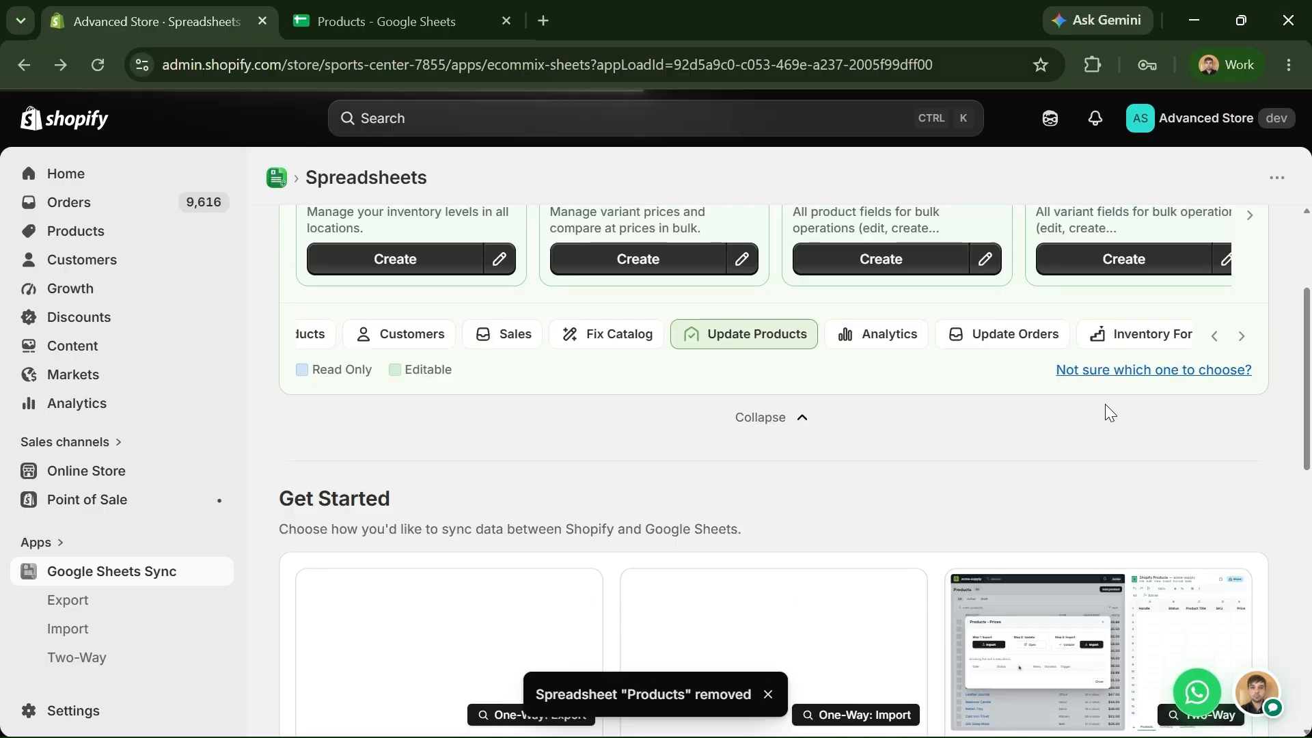
{"action": "scroll", "coordinate": [1105, 404], "scroll_direction": "up", "scroll_amount": 2}
{"action": "left_click", "coordinate": [1179, 250]}
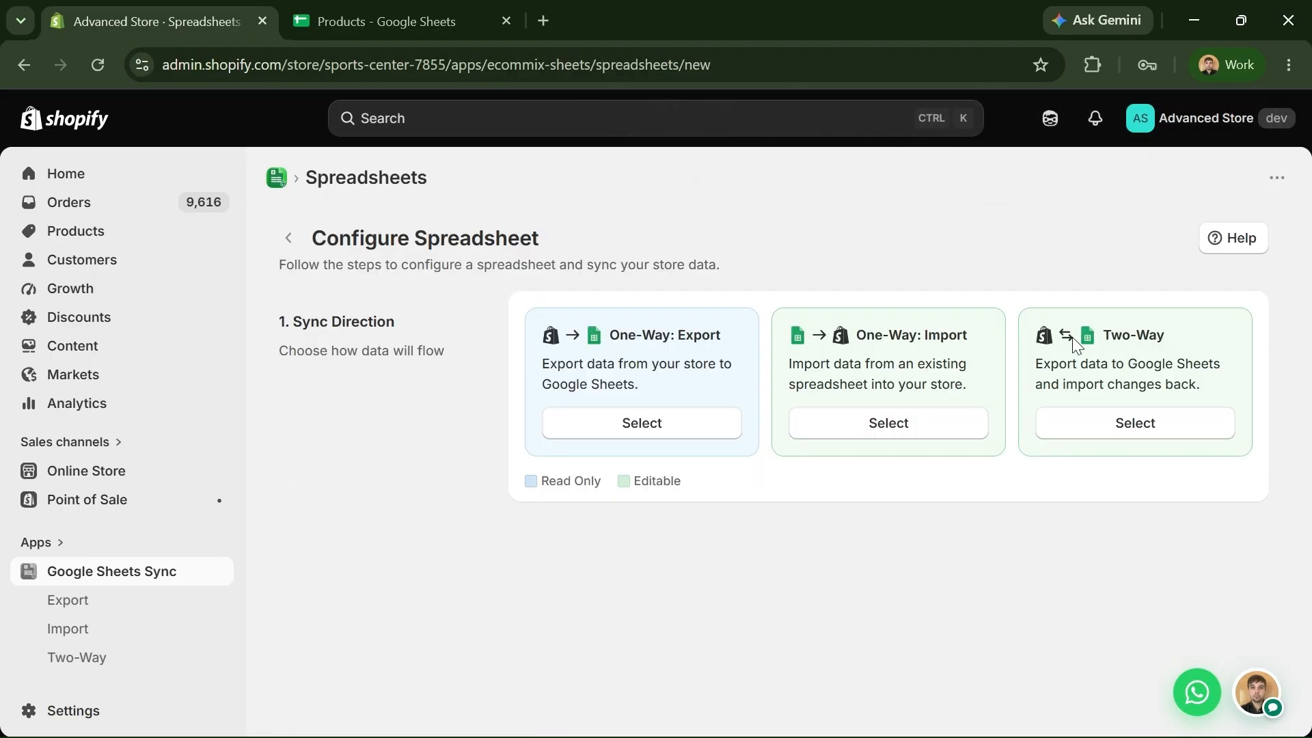
{"action": "left_click", "coordinate": [1104, 429]}
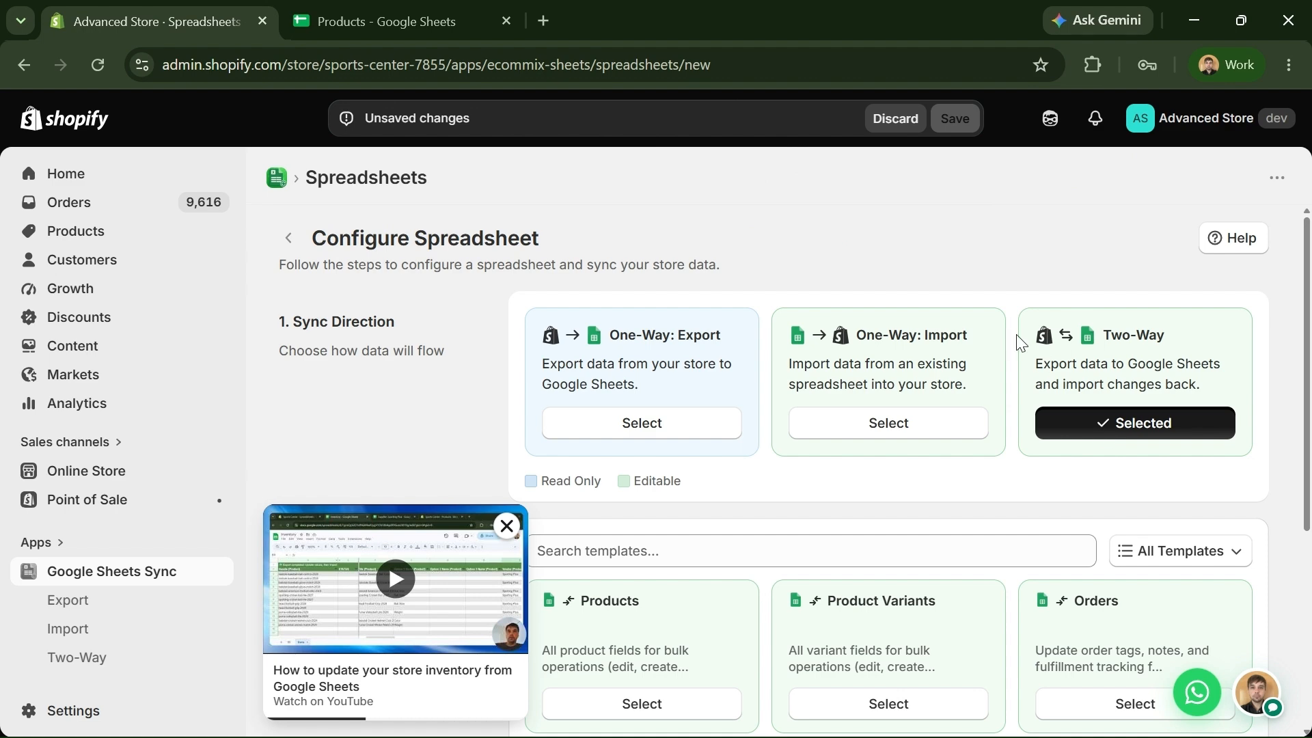
Filter the two-way templates by Orders and look through all pages of the list
{"action": "scroll", "coordinate": [1021, 342], "scroll_direction": "down", "scroll_amount": 5}
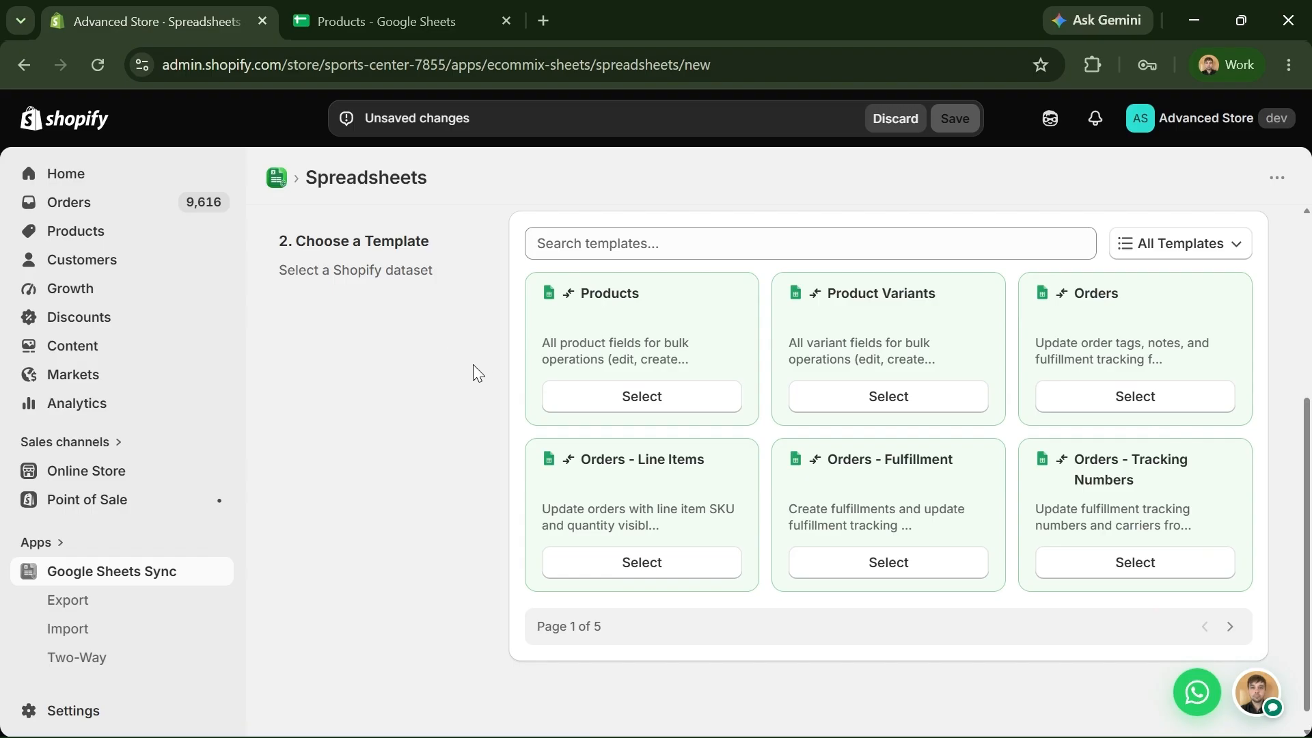
{"action": "left_click", "coordinate": [1198, 241]}
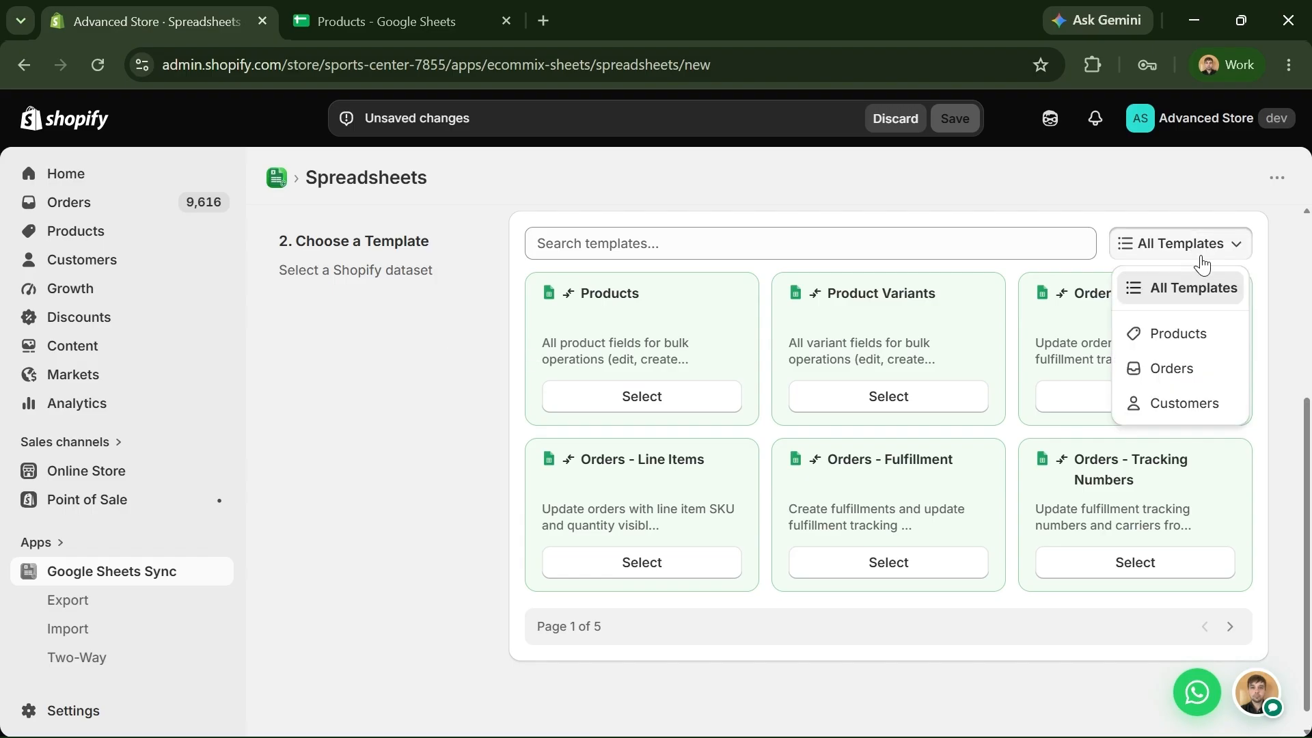
{"action": "left_click", "coordinate": [1171, 368]}
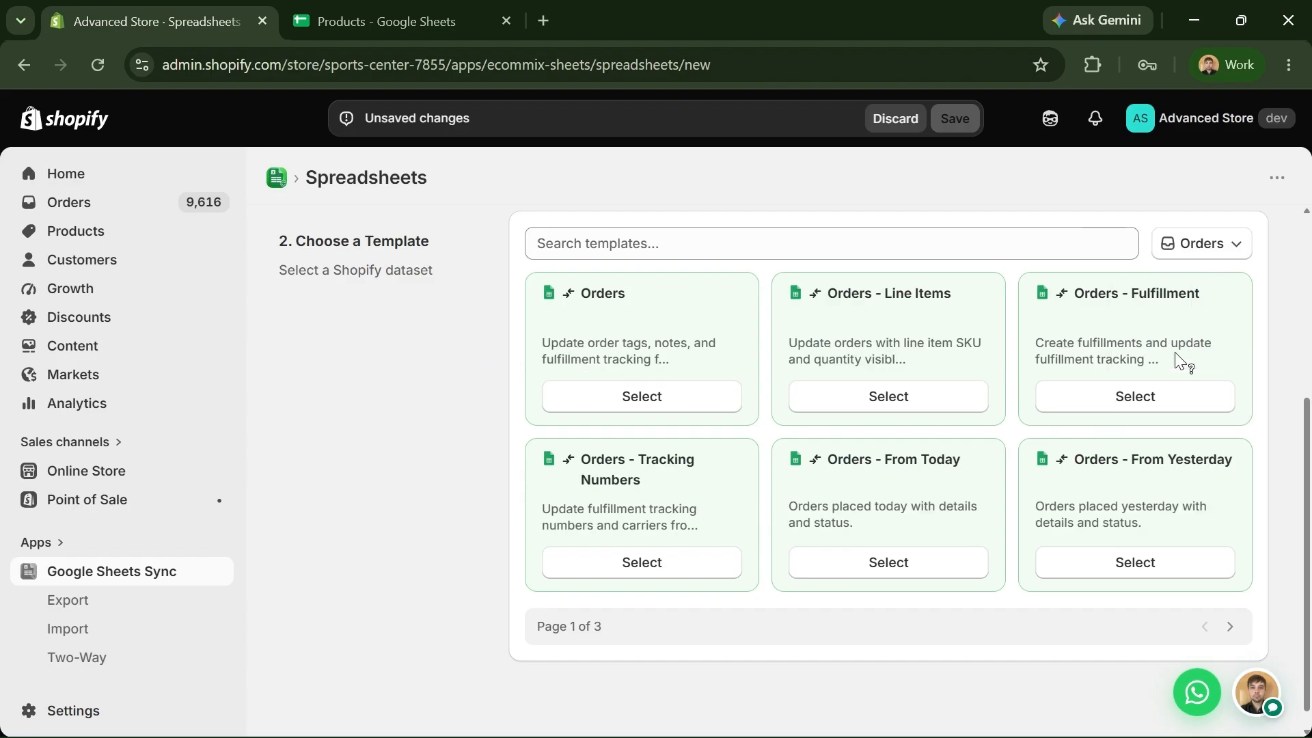
{"action": "left_click", "coordinate": [1227, 626]}
{"action": "left_click", "coordinate": [1229, 624]}
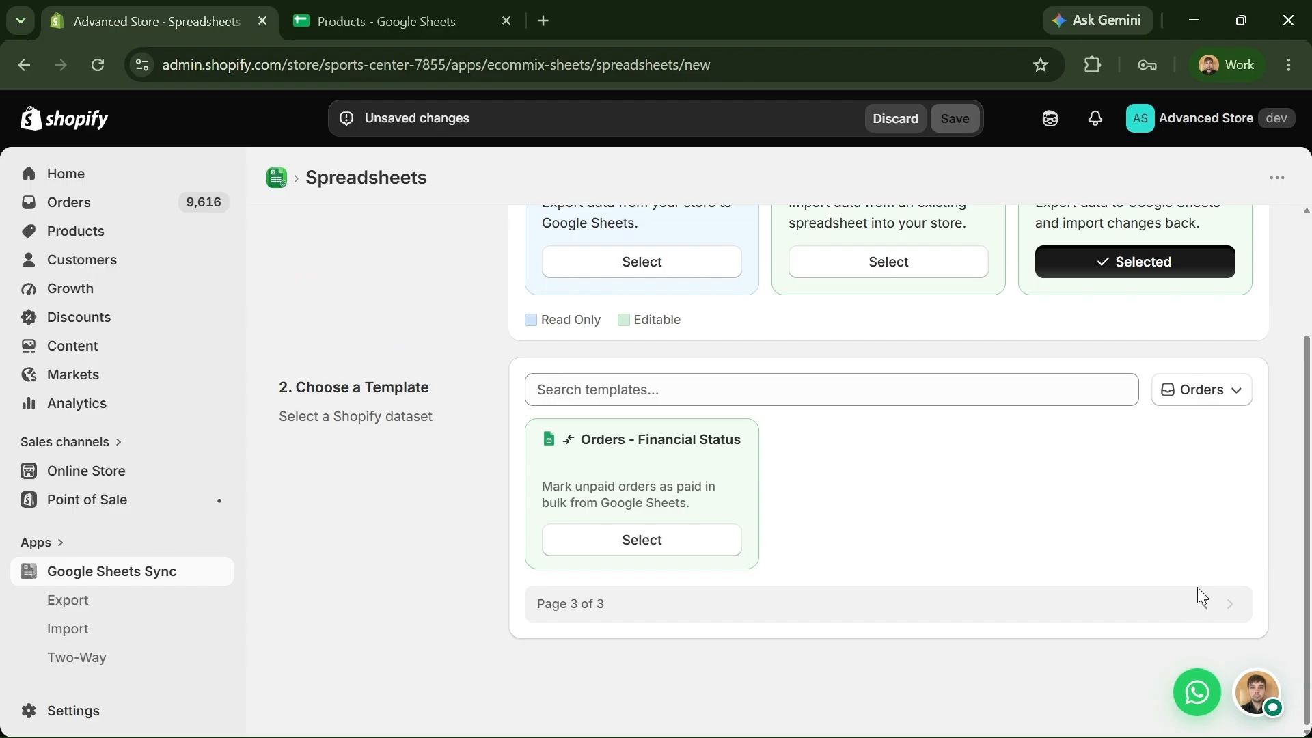
{"action": "left_click", "coordinate": [1203, 603]}
{"action": "left_click", "coordinate": [1202, 606]}
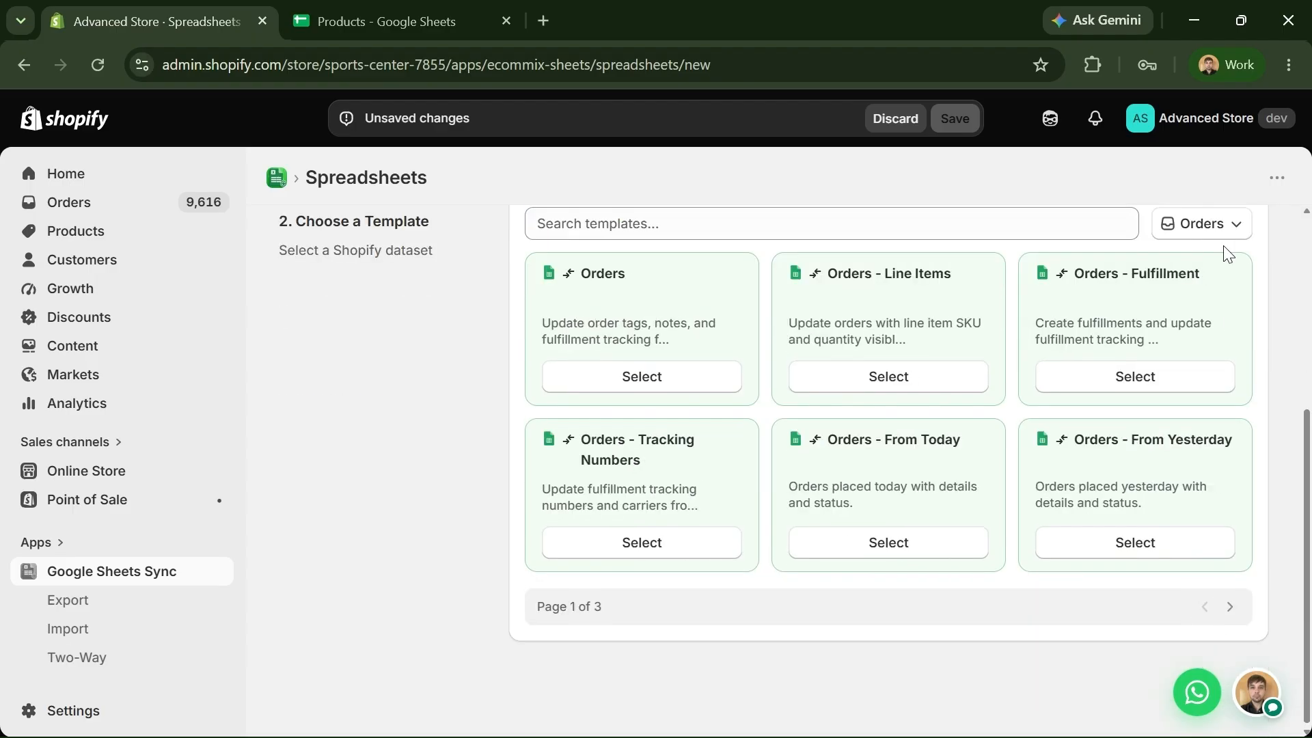
Filter the templates by Products and select the Products template for all product fields
{"action": "left_click", "coordinate": [1223, 225]}
{"action": "left_click", "coordinate": [1236, 308]}
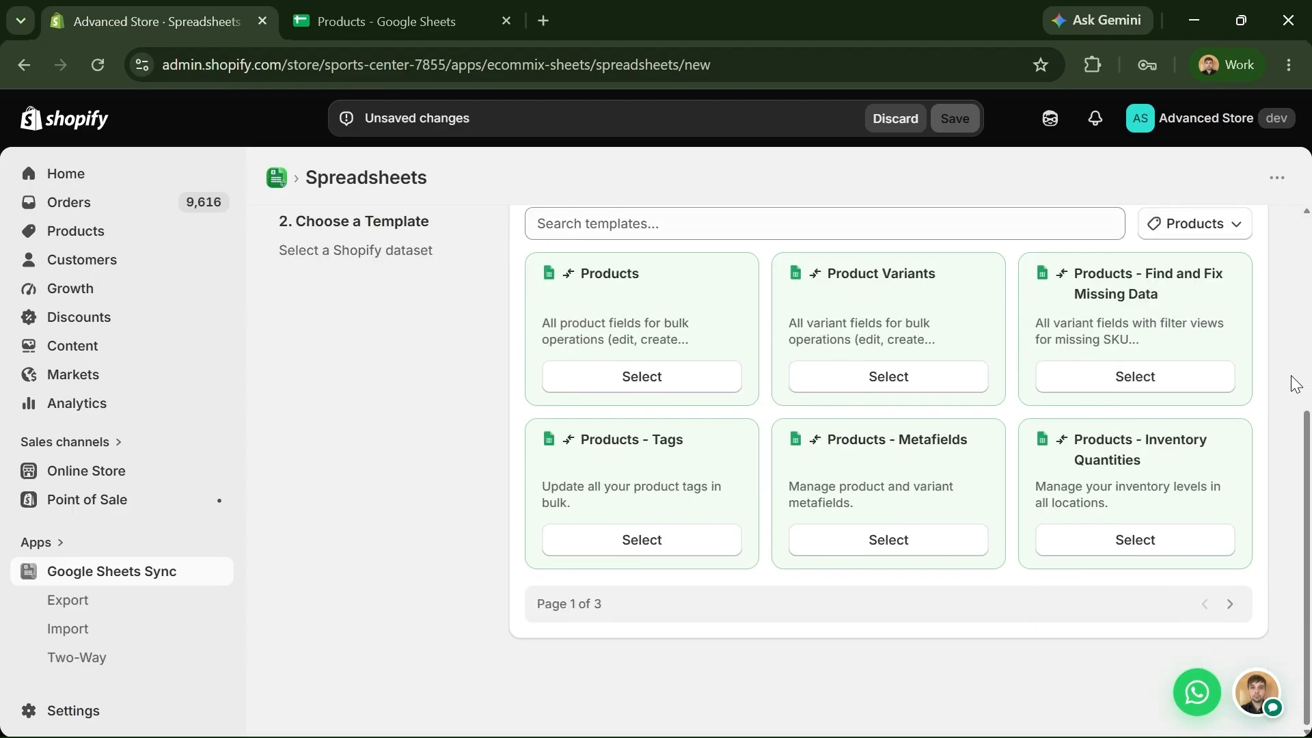
{"action": "scroll", "coordinate": [1288, 393], "scroll_direction": "up", "scroll_amount": 2}
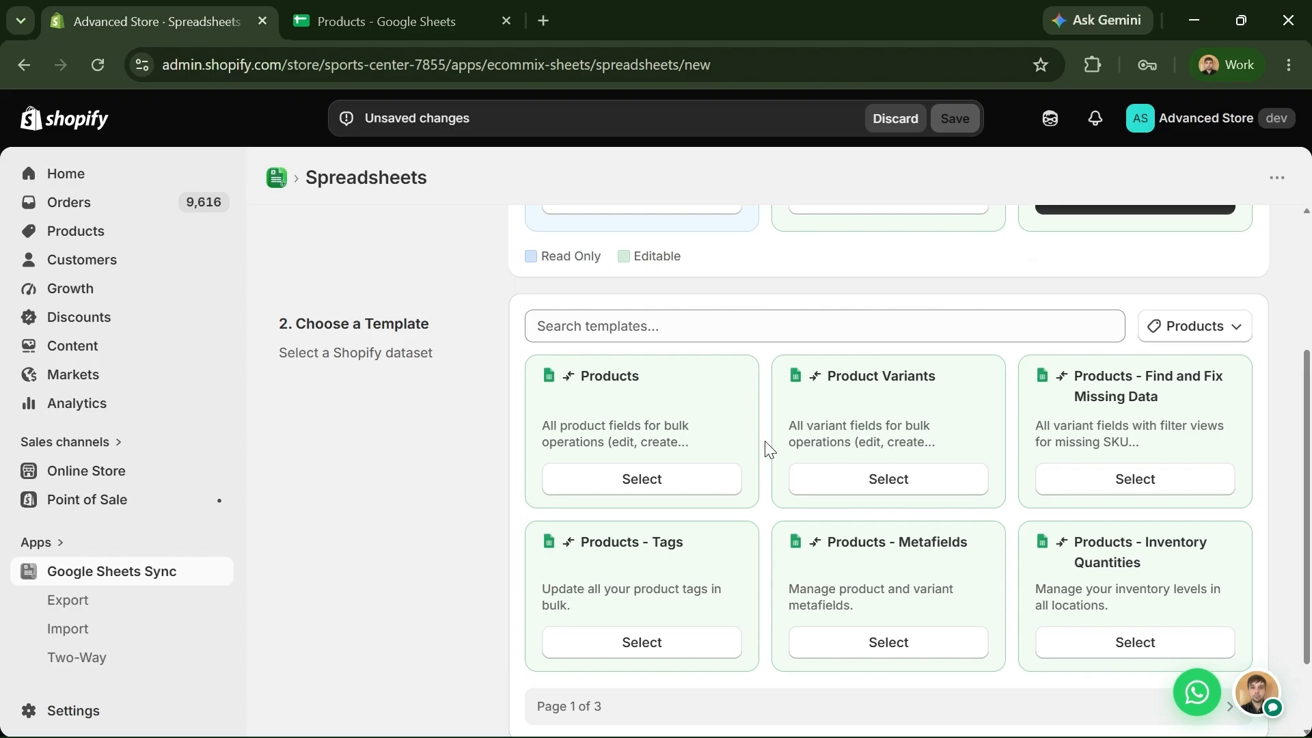
{"action": "left_click", "coordinate": [696, 481]}
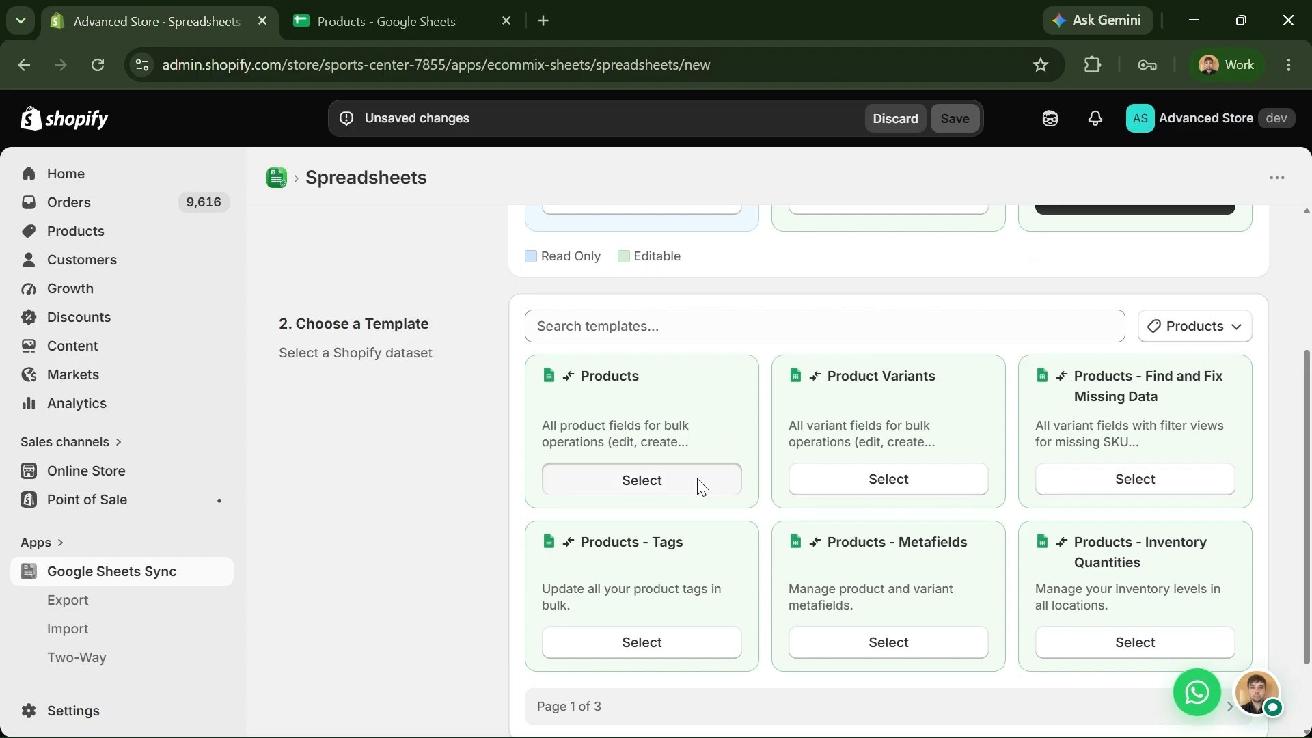
Examine the Format Data section, including its column headers, the required-columns note and the product data preview
{"action": "scroll", "coordinate": [406, 459], "scroll_direction": "down", "scroll_amount": 1}
{"action": "scroll", "coordinate": [404, 454], "scroll_direction": "down", "scroll_amount": 2}
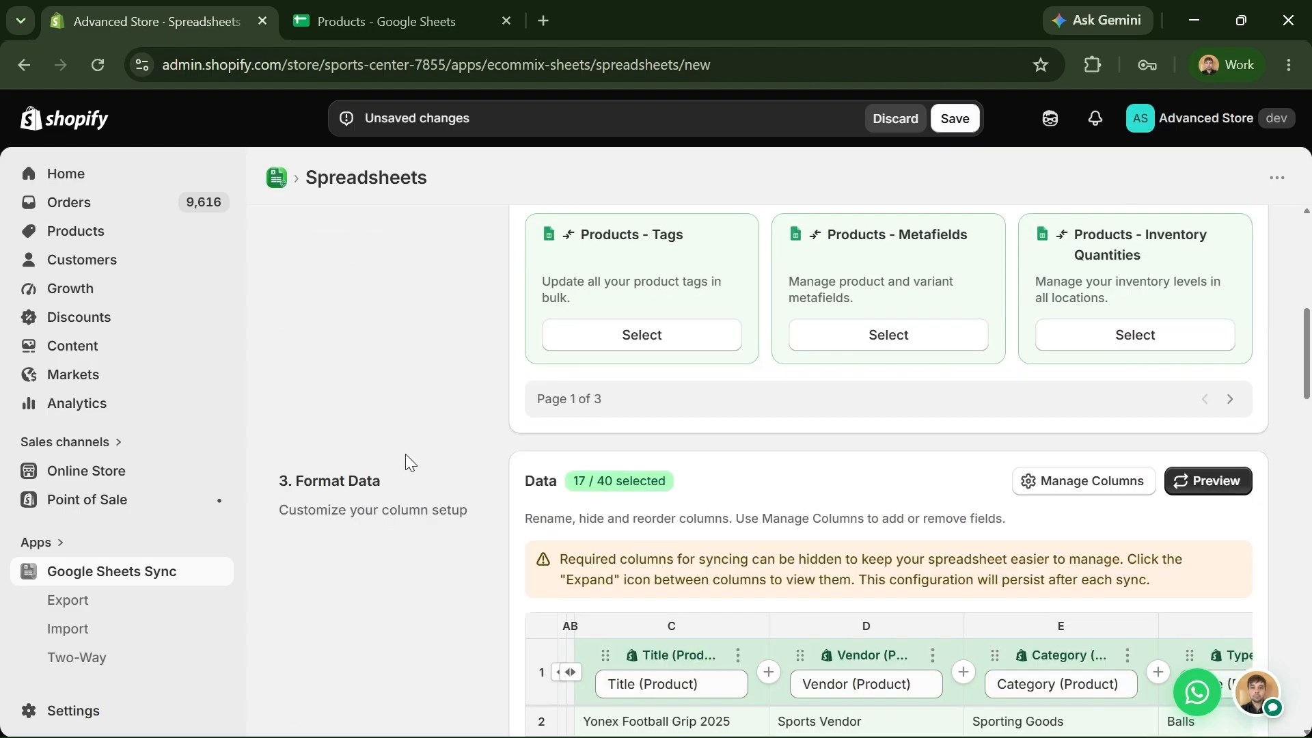
{"action": "scroll", "coordinate": [412, 431], "scroll_direction": "down", "scroll_amount": 3}
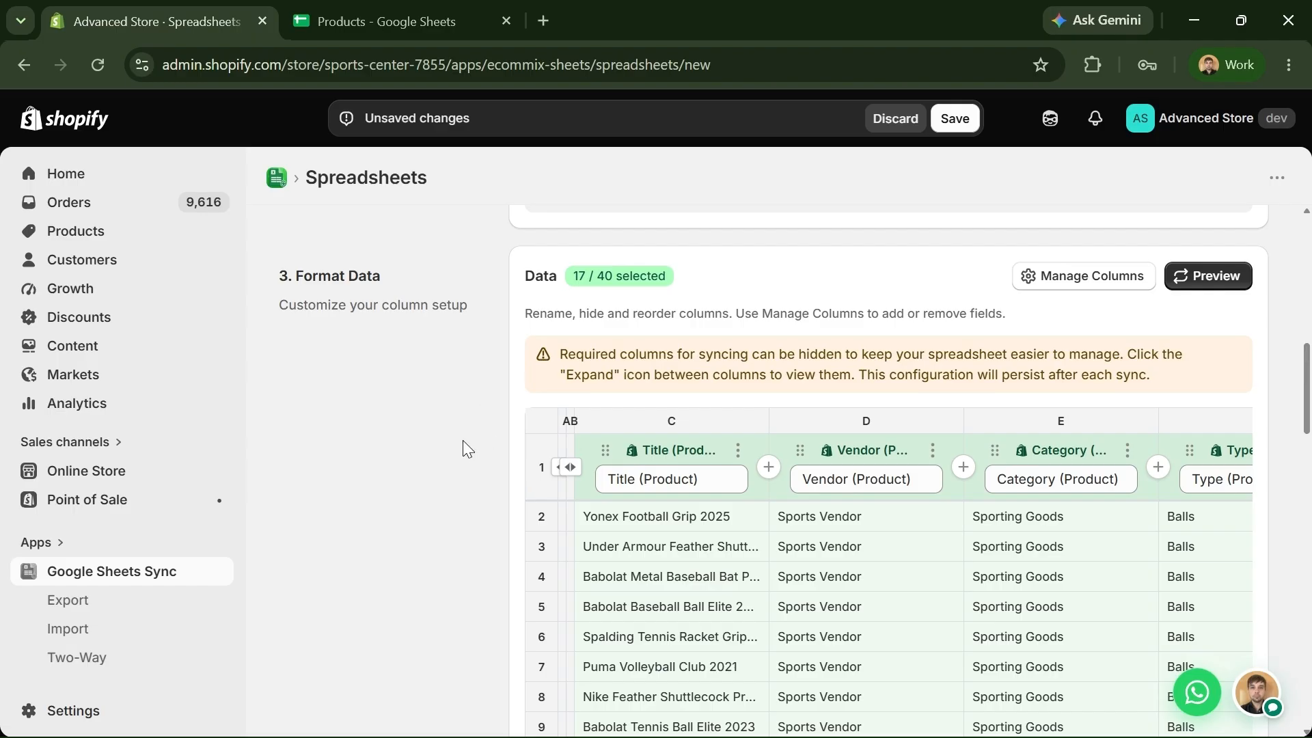
{"action": "scroll", "coordinate": [431, 449], "scroll_direction": "down", "scroll_amount": 2}
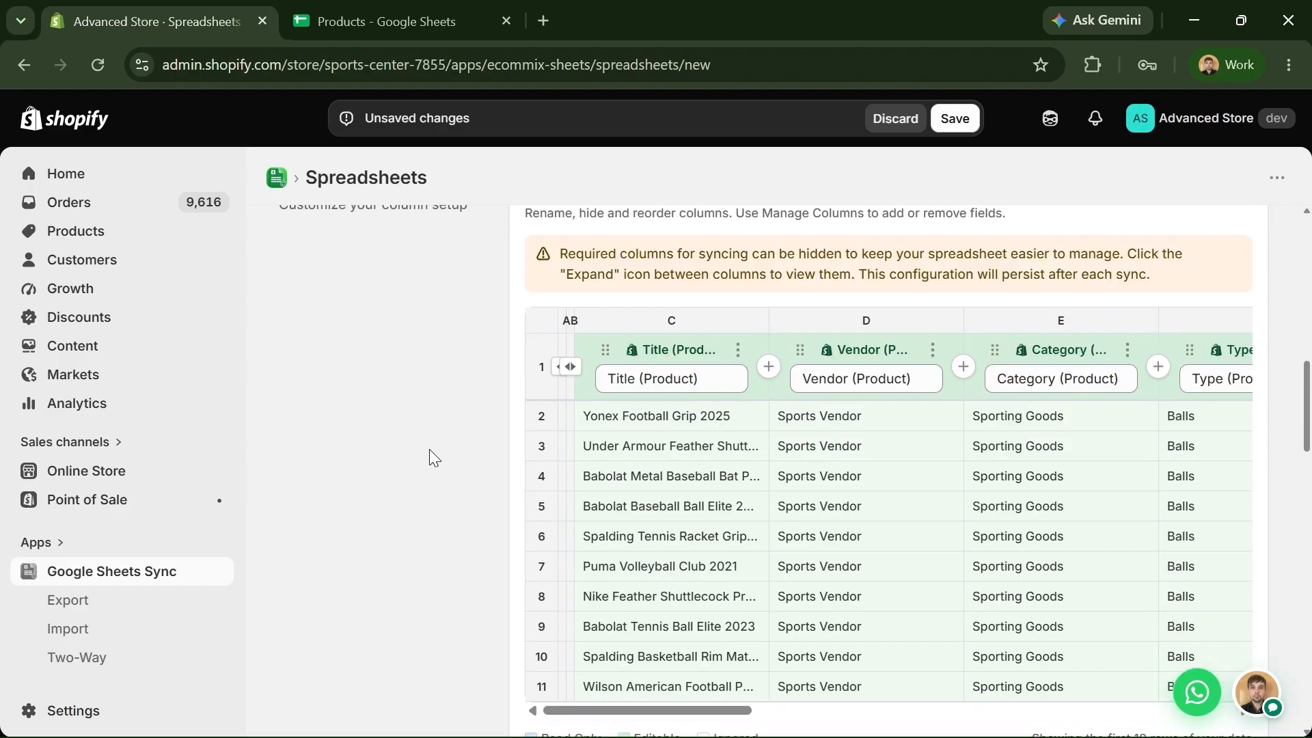
{"action": "scroll", "coordinate": [429, 444], "scroll_direction": "up", "scroll_amount": 2}
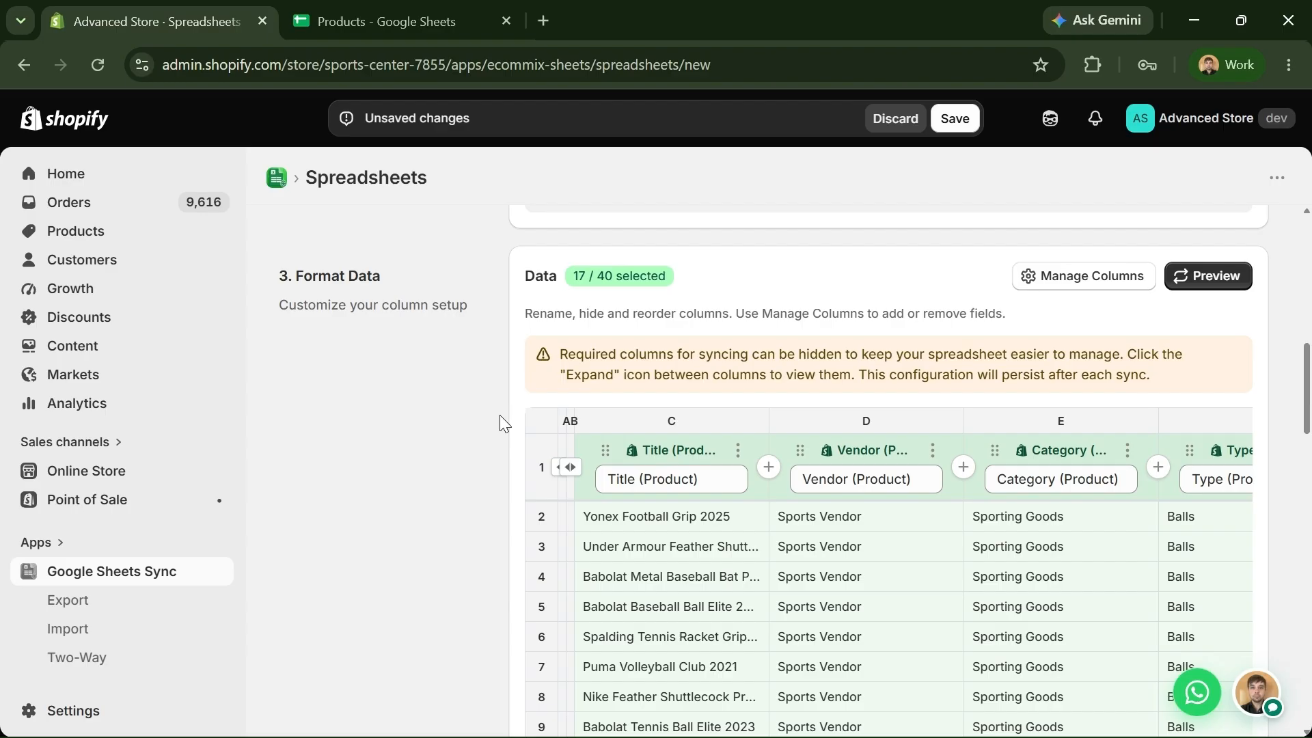
{"action": "scroll", "coordinate": [479, 374], "scroll_direction": "down", "scroll_amount": 1}
{"action": "scroll", "coordinate": [480, 382], "scroll_direction": "down", "scroll_amount": 1}
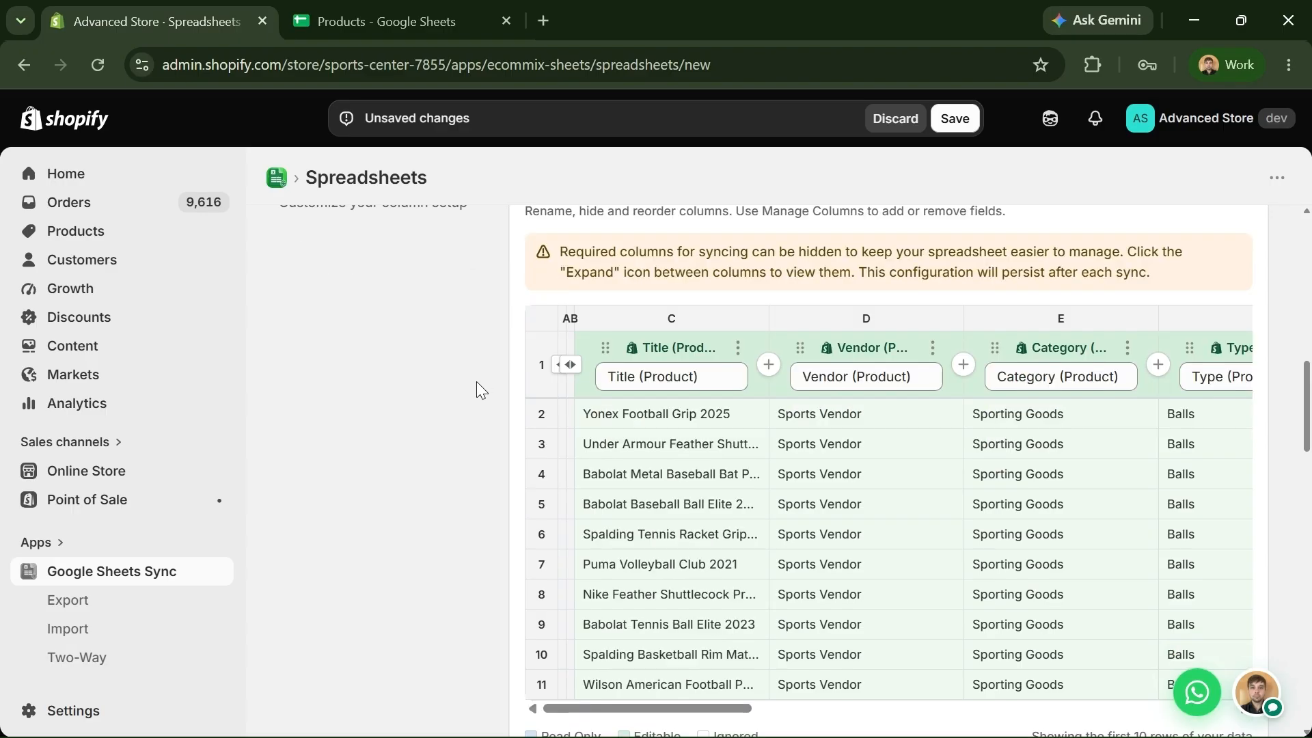
{"action": "scroll", "coordinate": [477, 382], "scroll_direction": "up", "scroll_amount": 2}
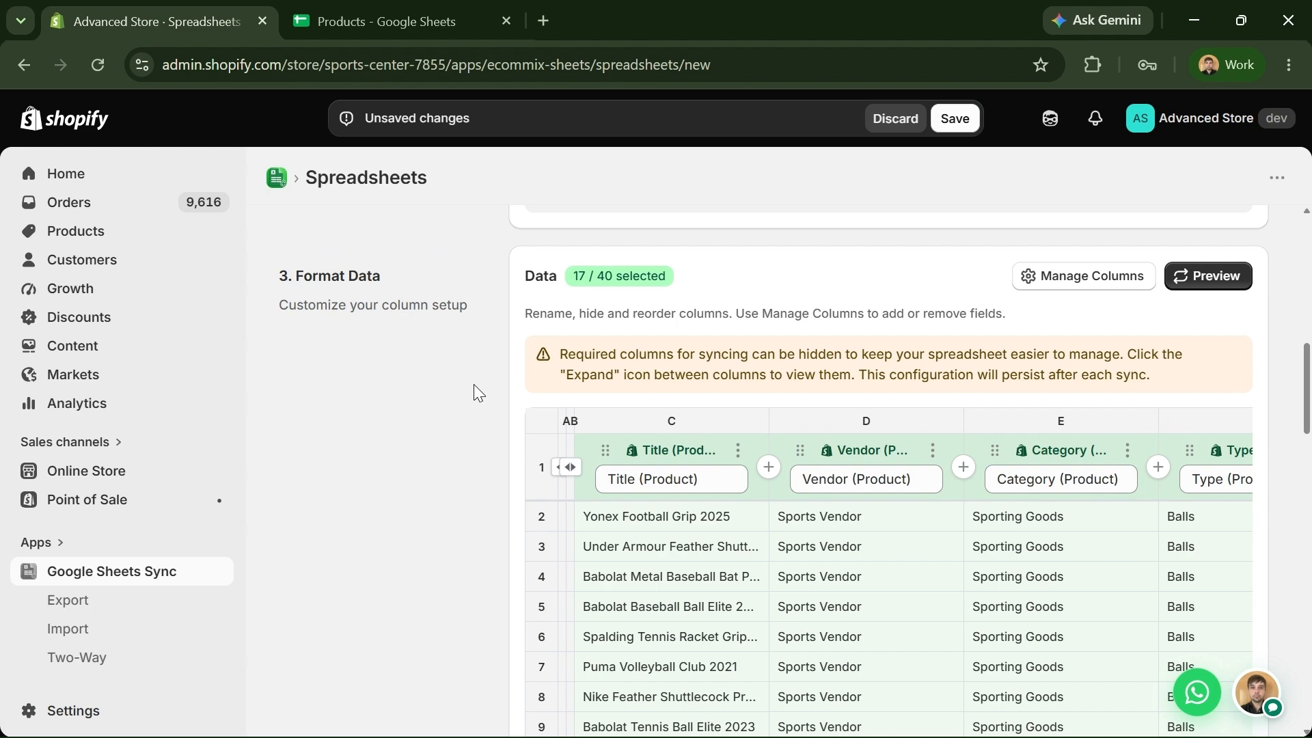
{"action": "scroll", "coordinate": [481, 393], "scroll_direction": "down", "scroll_amount": 2}
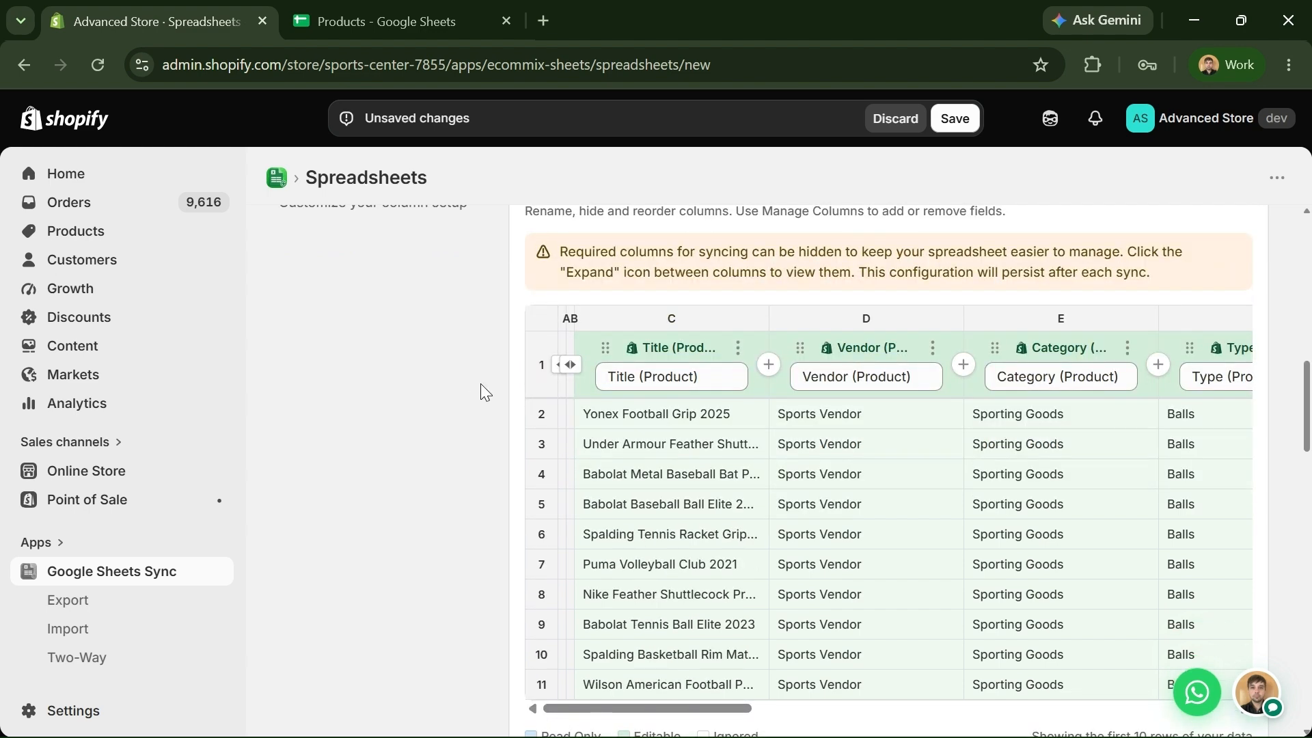
Expand the hidden Id (Product) and Handle (Product) columns, and review the columns through Collections in the data preview
{"action": "left_click", "coordinate": [576, 366]}
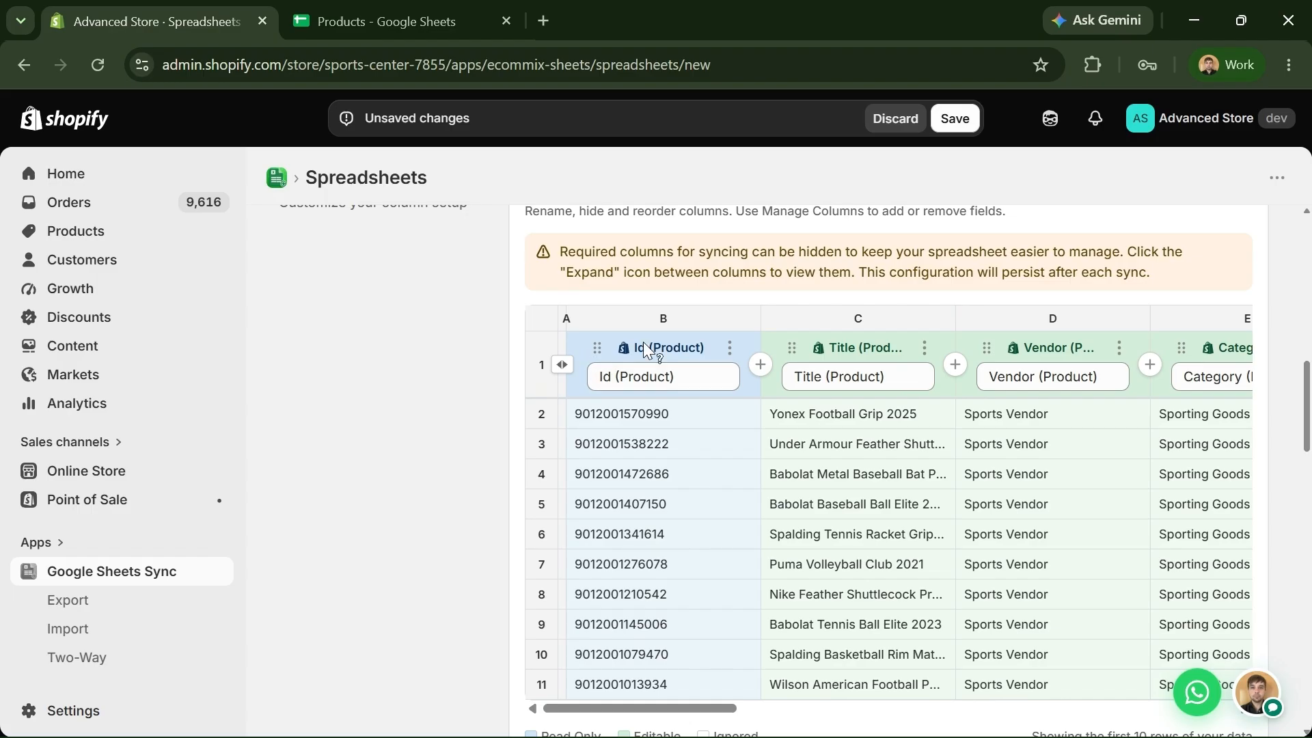
{"action": "mouse_move", "coordinate": [656, 354]}
{"action": "left_click", "coordinate": [558, 364]}
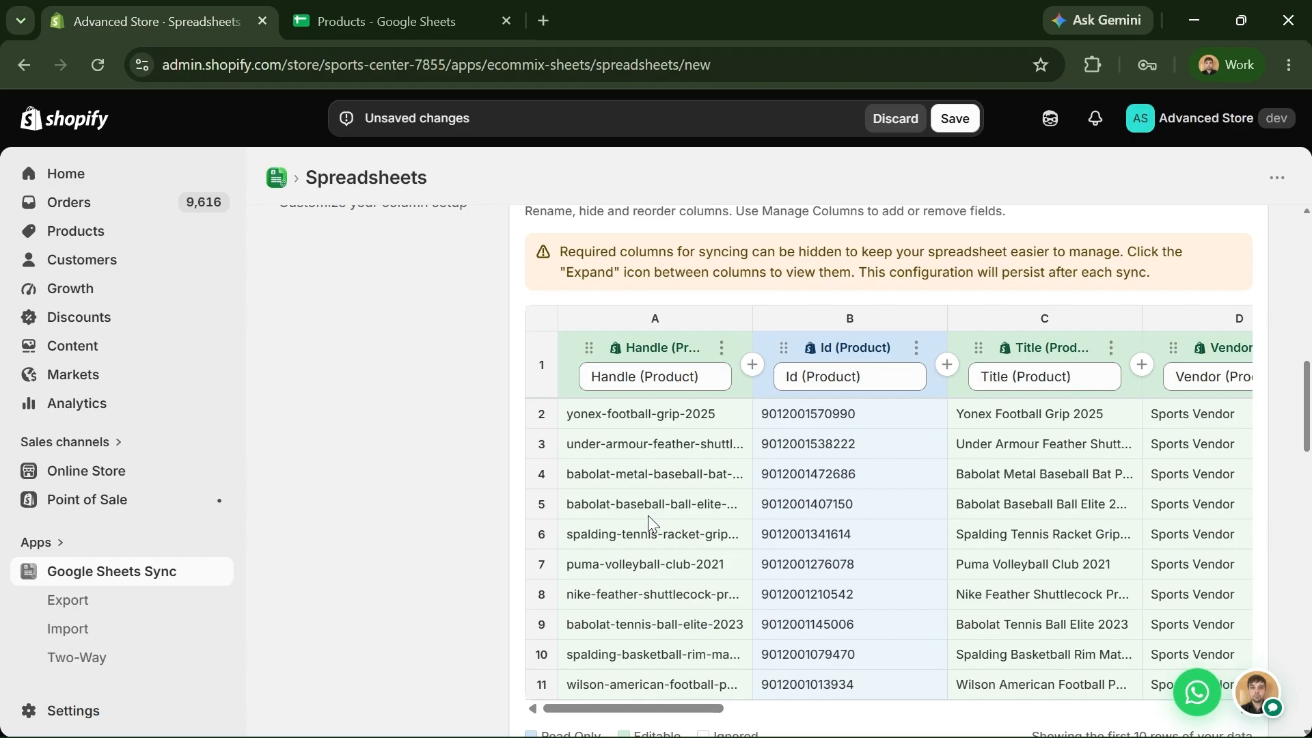
{"action": "left_click_drag", "start_coordinate": [694, 711], "coordinate": [702, 721]}
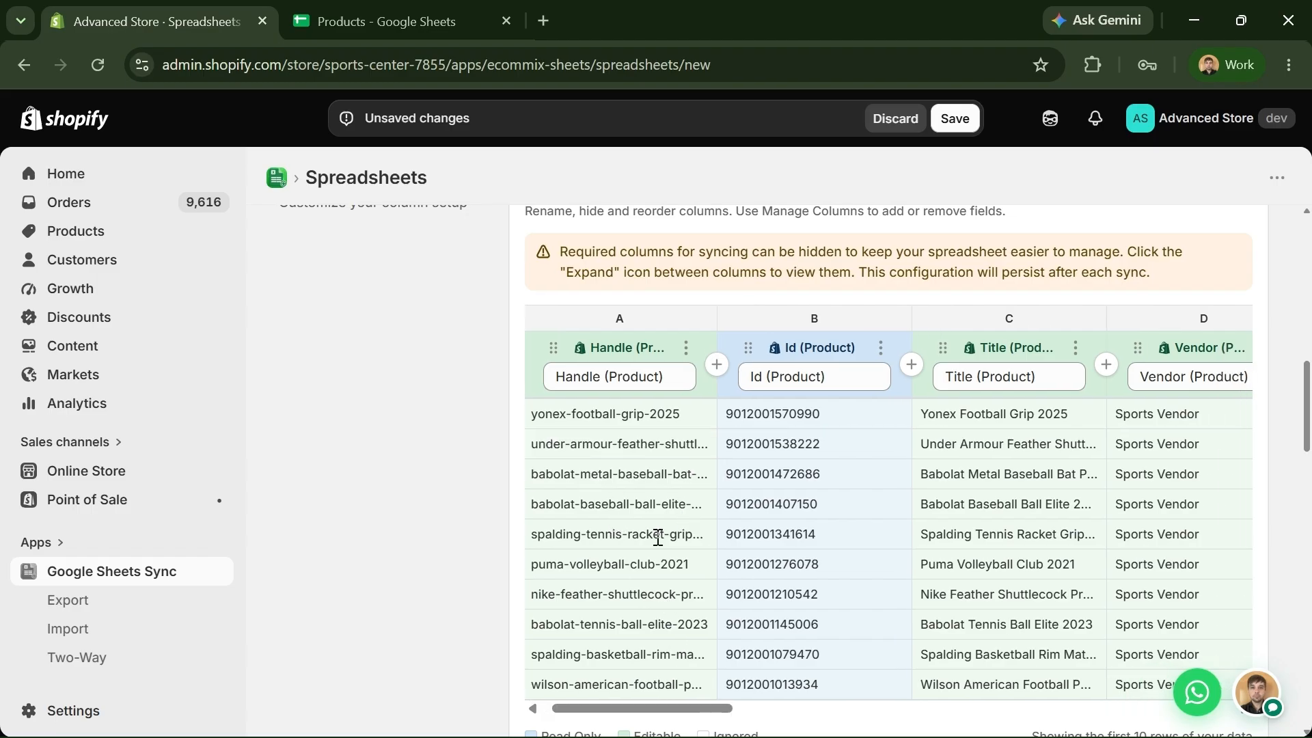
{"action": "left_click_drag", "start_coordinate": [703, 712], "coordinate": [899, 714]}
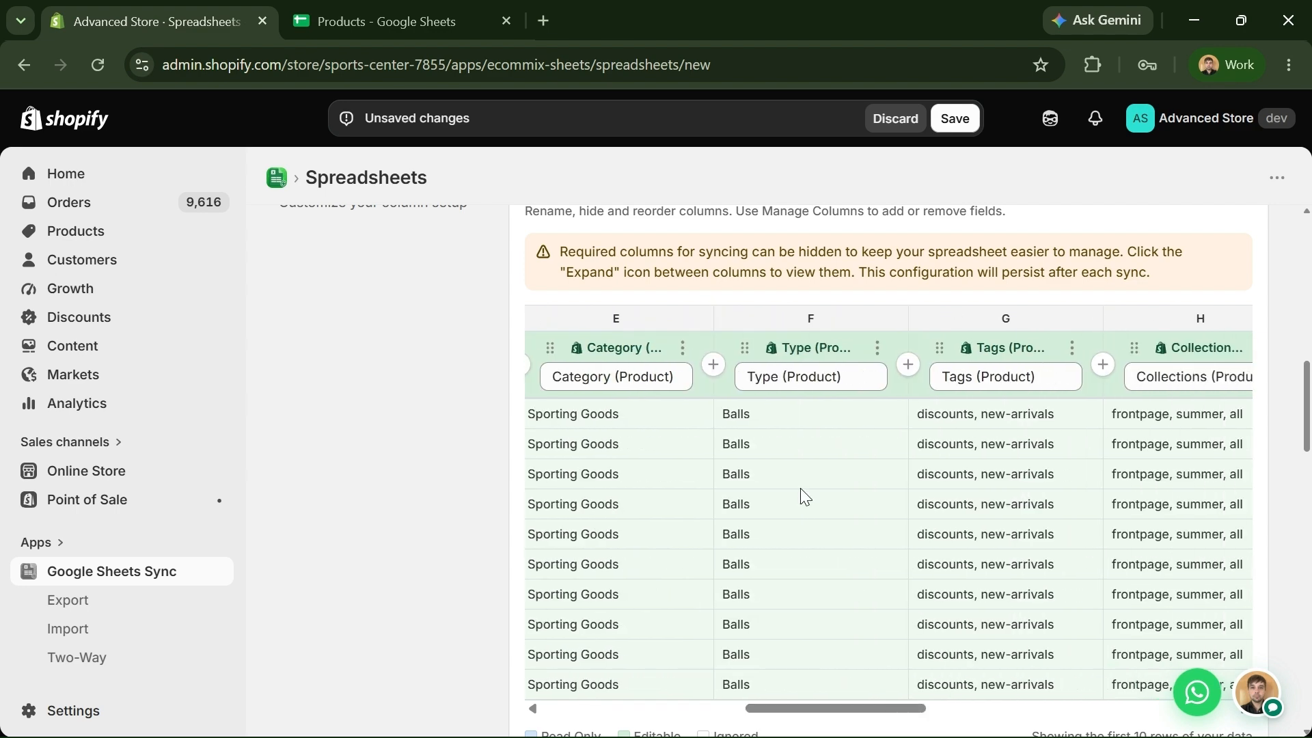
Insert a column between Category and Type mapped to the product's Body HTML field, and refresh the data preview
{"action": "left_click", "coordinate": [714, 366]}
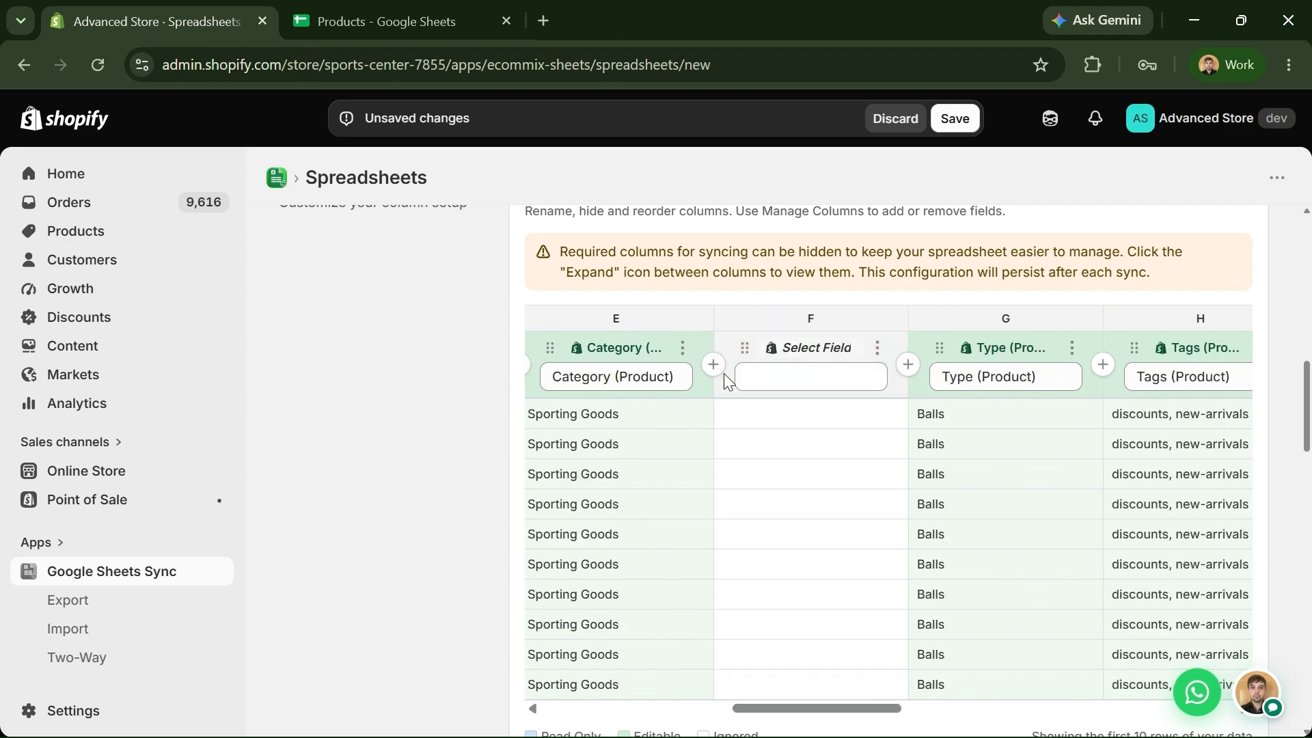
{"action": "left_click", "coordinate": [790, 354]}
{"action": "left_click", "coordinate": [630, 469]}
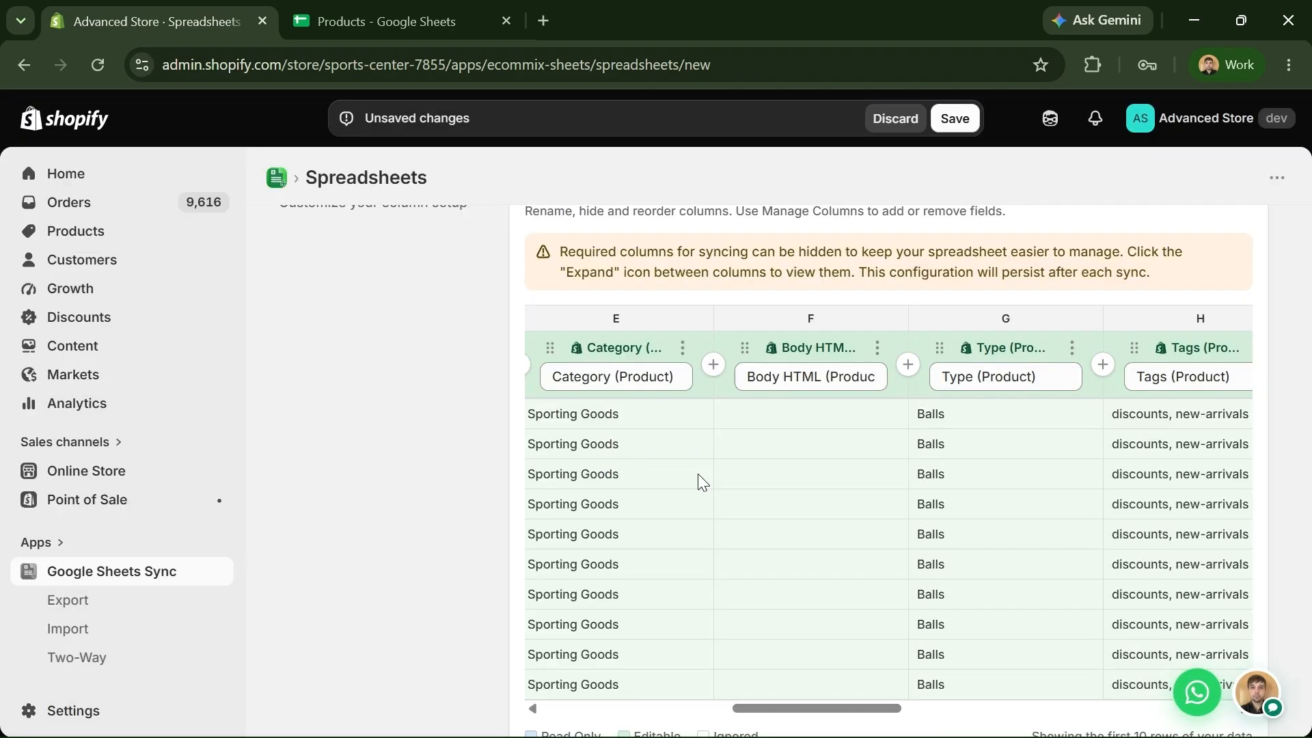
{"action": "scroll", "coordinate": [1161, 308], "scroll_direction": "up", "scroll_amount": 2}
{"action": "left_click", "coordinate": [1221, 293]}
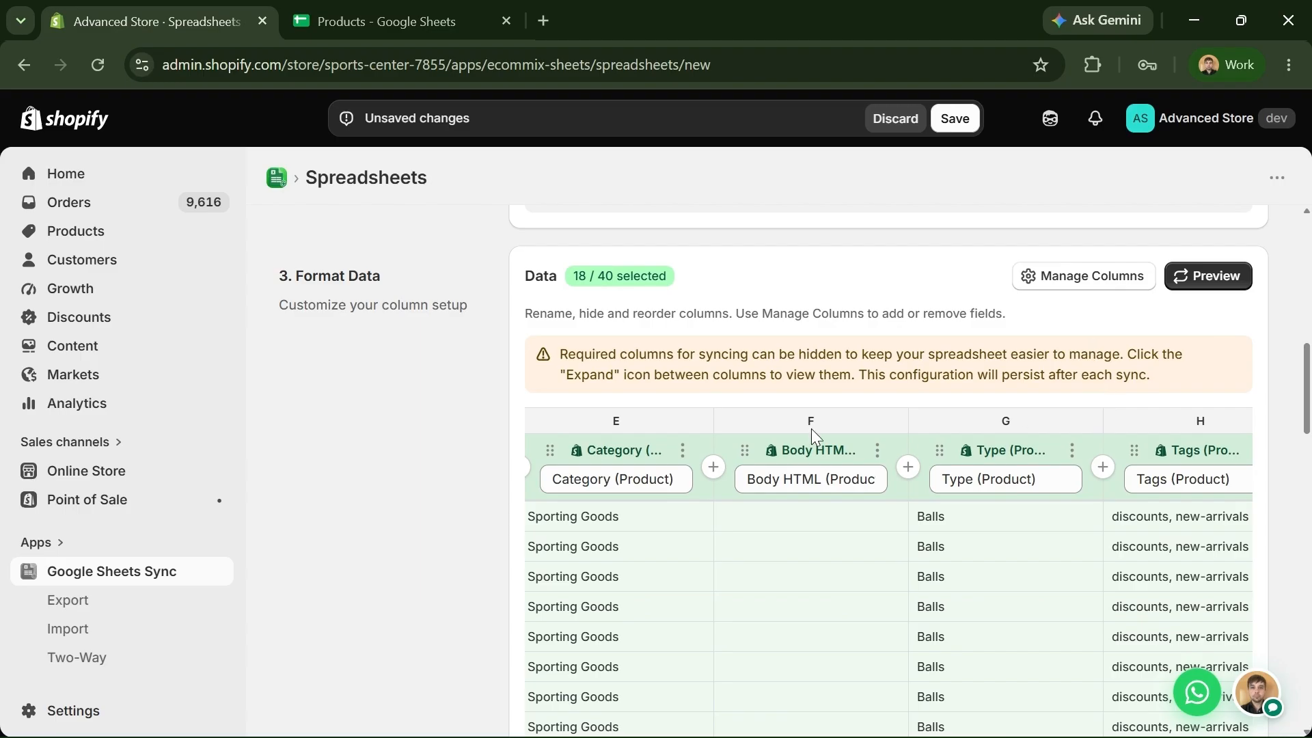
Add the variant fields Unit Price Total Measure Value, Unit Price Base Measure Value and Taxable to the spreadsheet columns
{"action": "left_click", "coordinate": [1063, 288]}
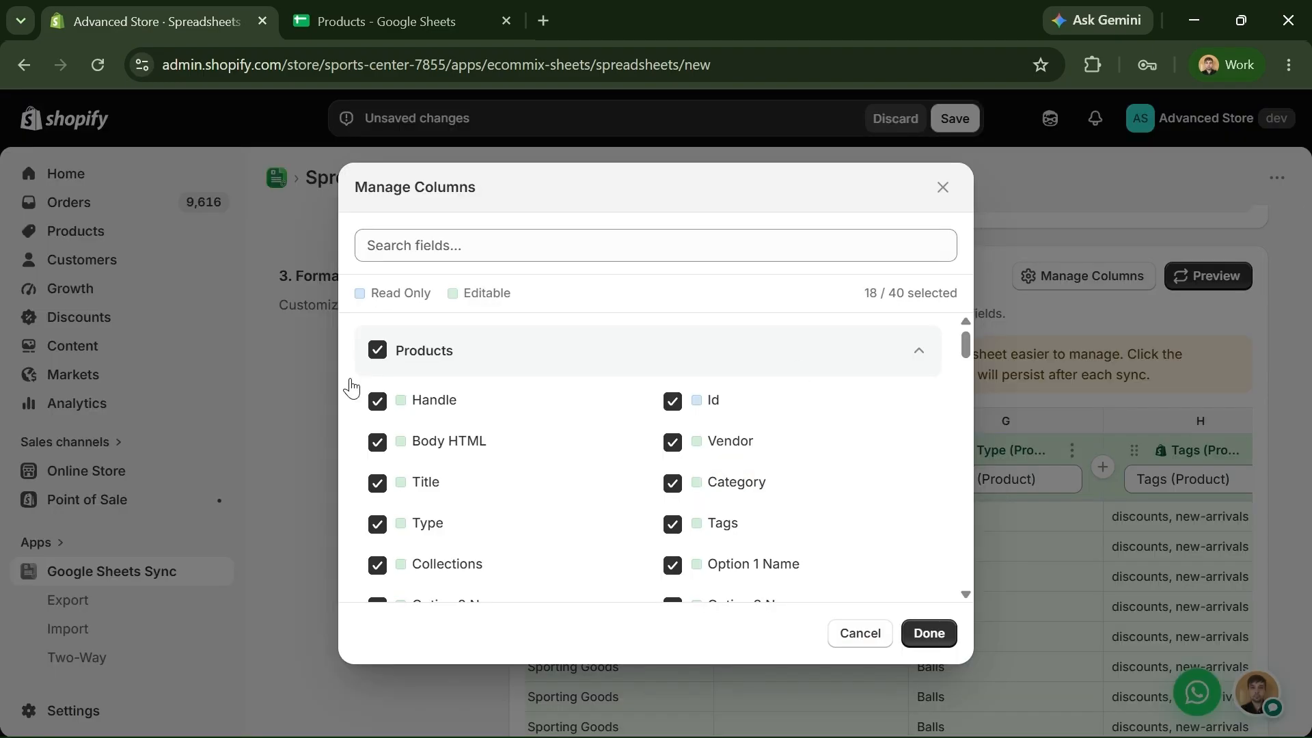
{"action": "scroll", "coordinate": [456, 486], "scroll_direction": "down", "scroll_amount": 5}
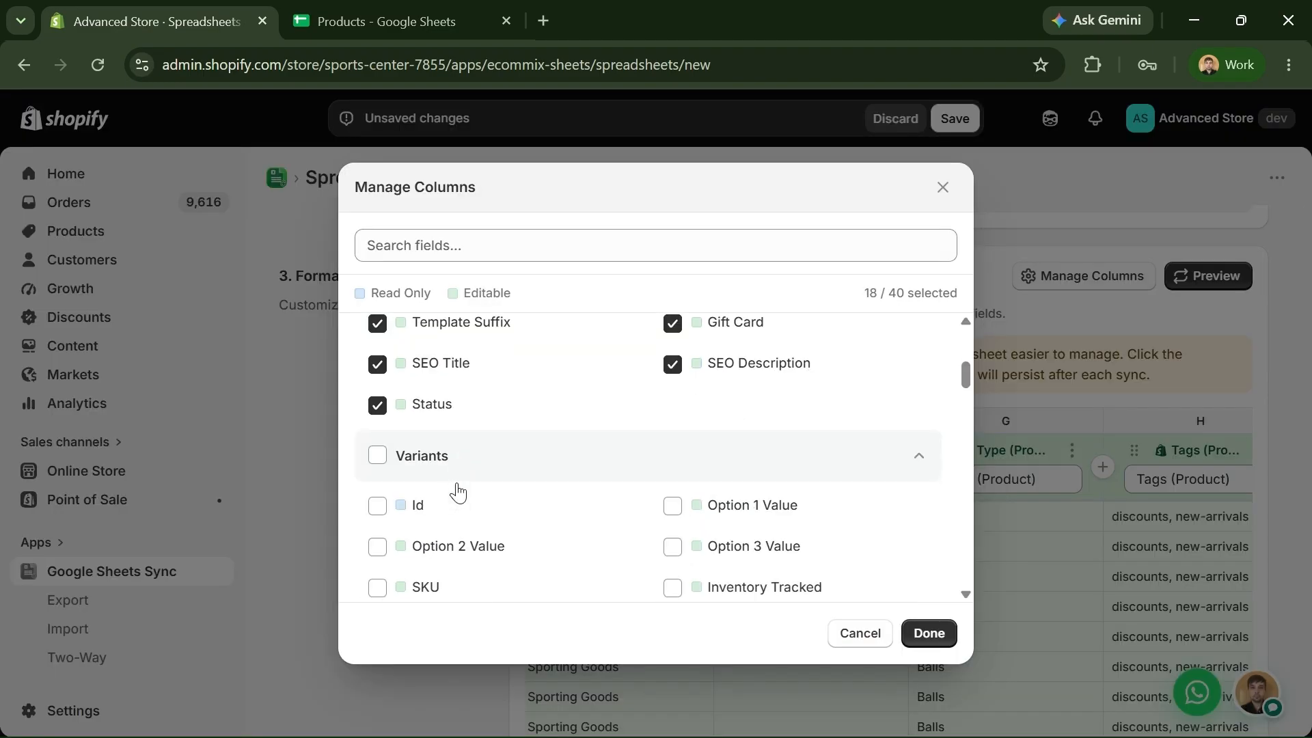
{"action": "scroll", "coordinate": [457, 492], "scroll_direction": "down", "scroll_amount": 5}
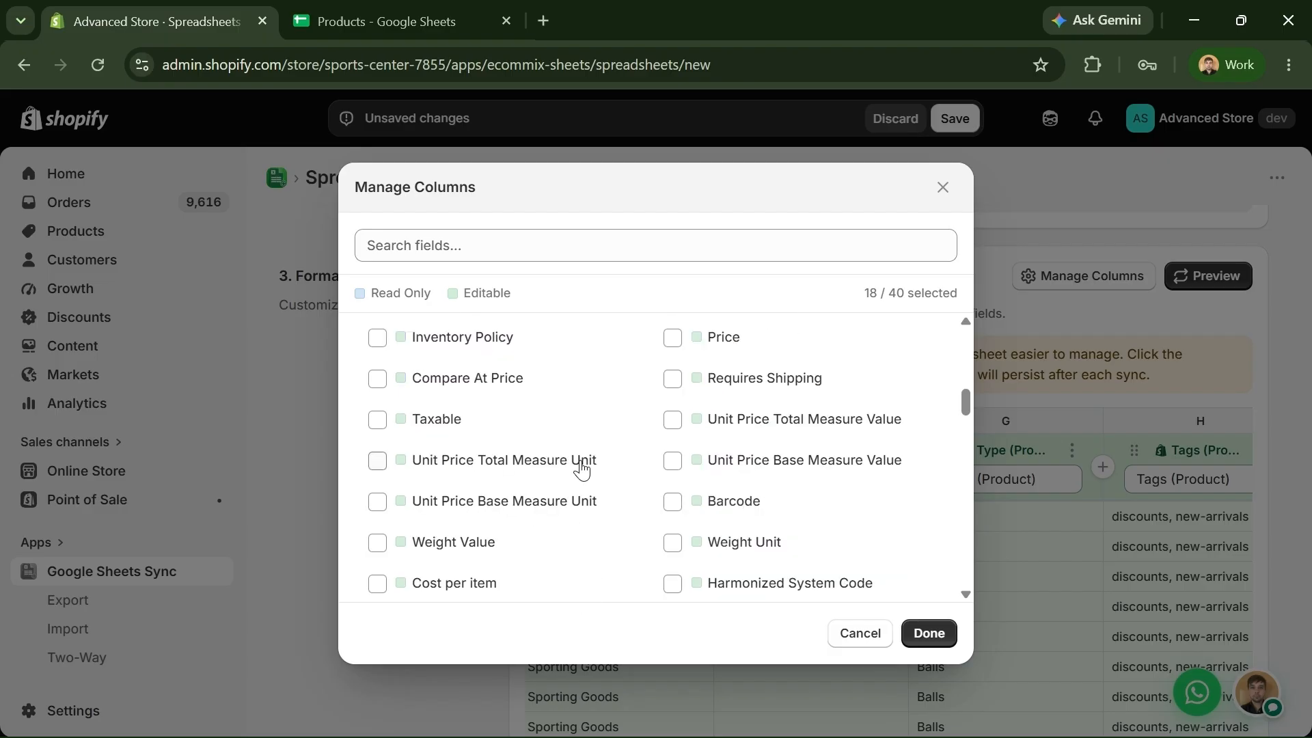
{"action": "left_click", "coordinate": [674, 460]}
{"action": "left_click", "coordinate": [677, 421]}
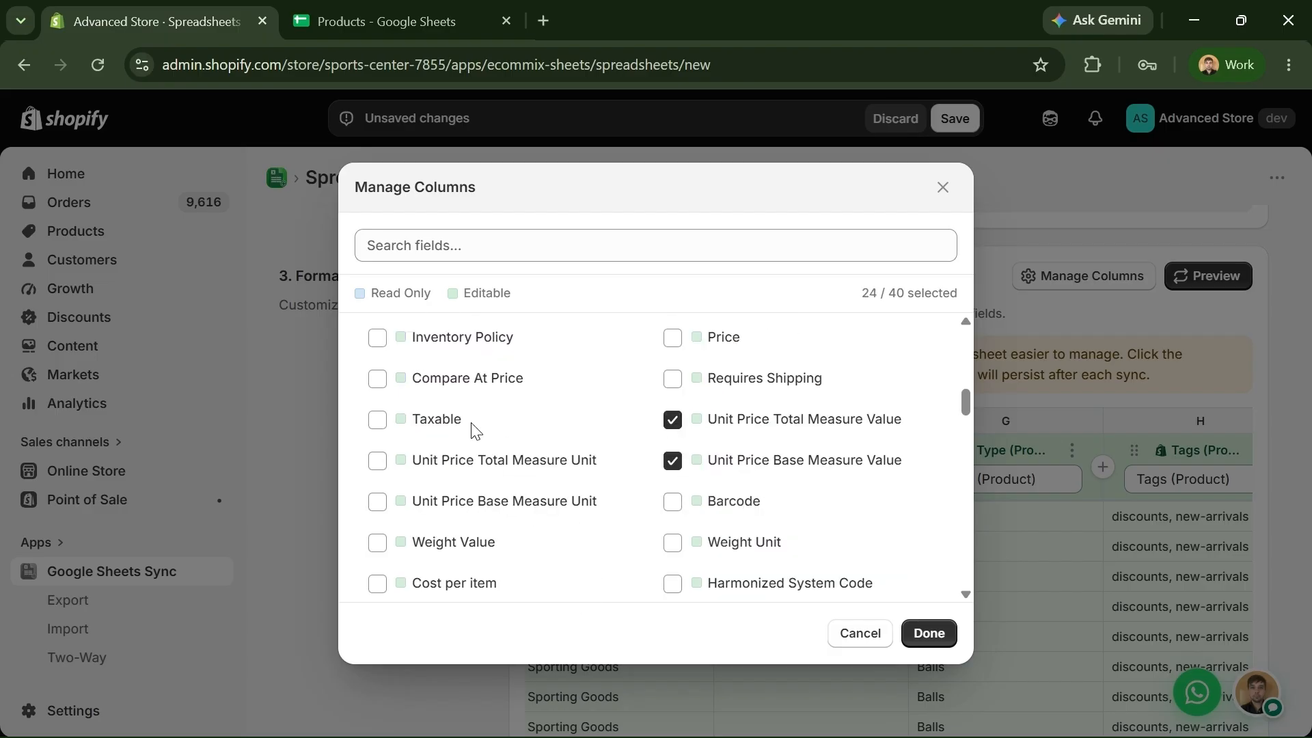
{"action": "left_click", "coordinate": [449, 419]}
{"action": "left_click", "coordinate": [927, 631]}
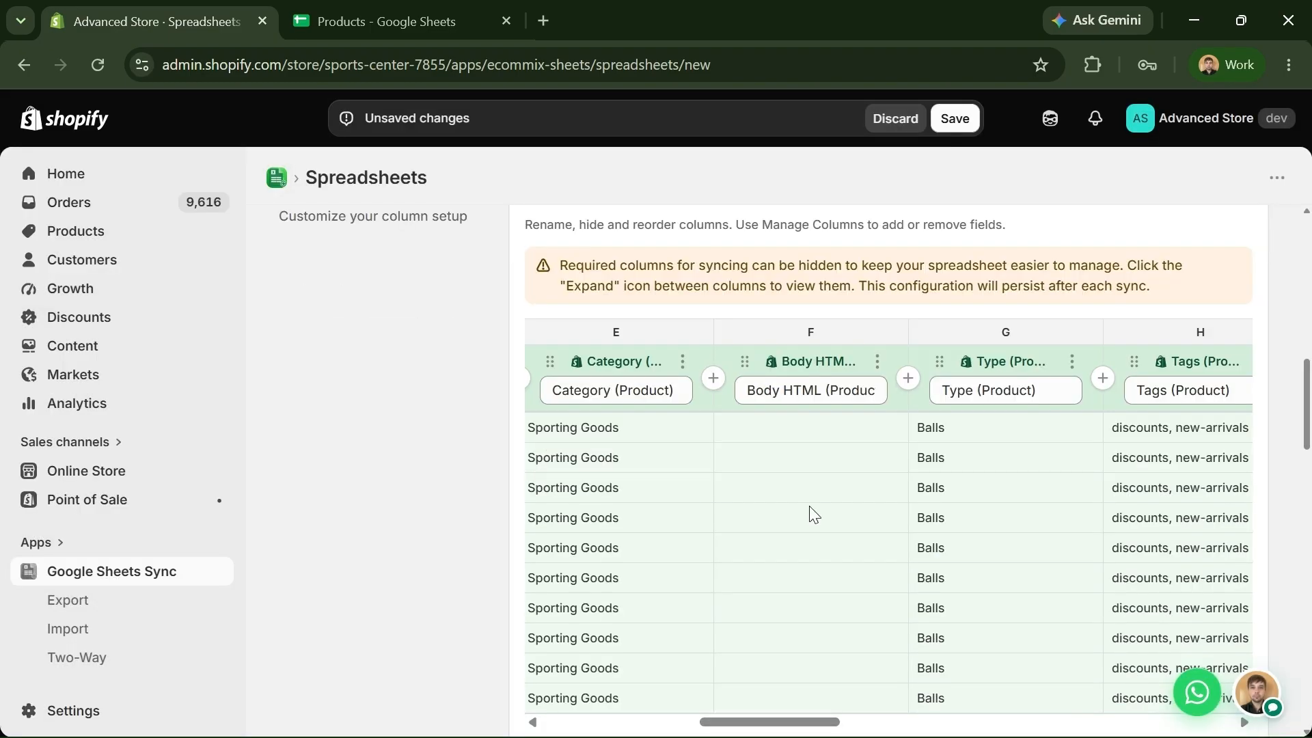
Move the Unit Price Total Measure Value column ahead of Unit Price Base Measure Value and refresh the data preview
{"action": "scroll", "coordinate": [813, 516], "scroll_direction": "down", "scroll_amount": 2}
{"action": "left_click_drag", "start_coordinate": [770, 607], "coordinate": [1210, 600]}
{"action": "scroll", "coordinate": [1209, 601], "scroll_direction": "up", "scroll_amount": 2}
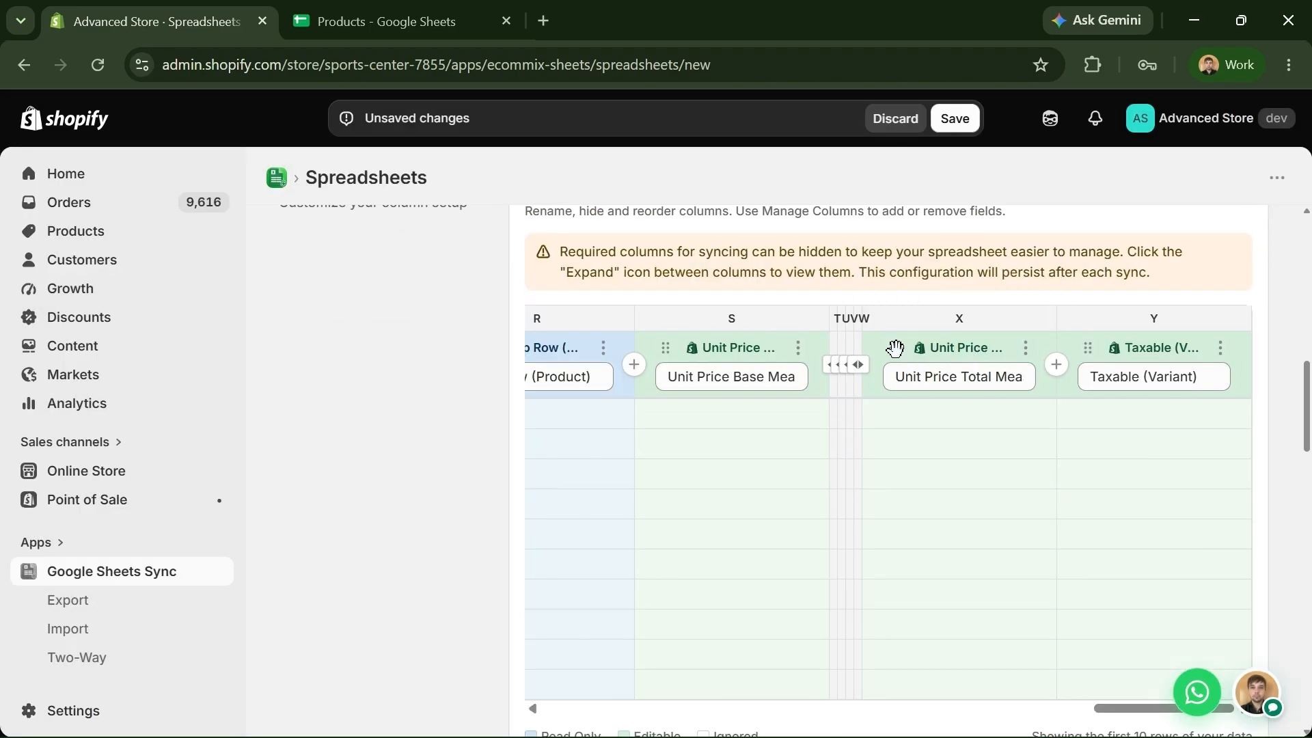
{"action": "left_click_drag", "start_coordinate": [892, 348], "coordinate": [671, 355]}
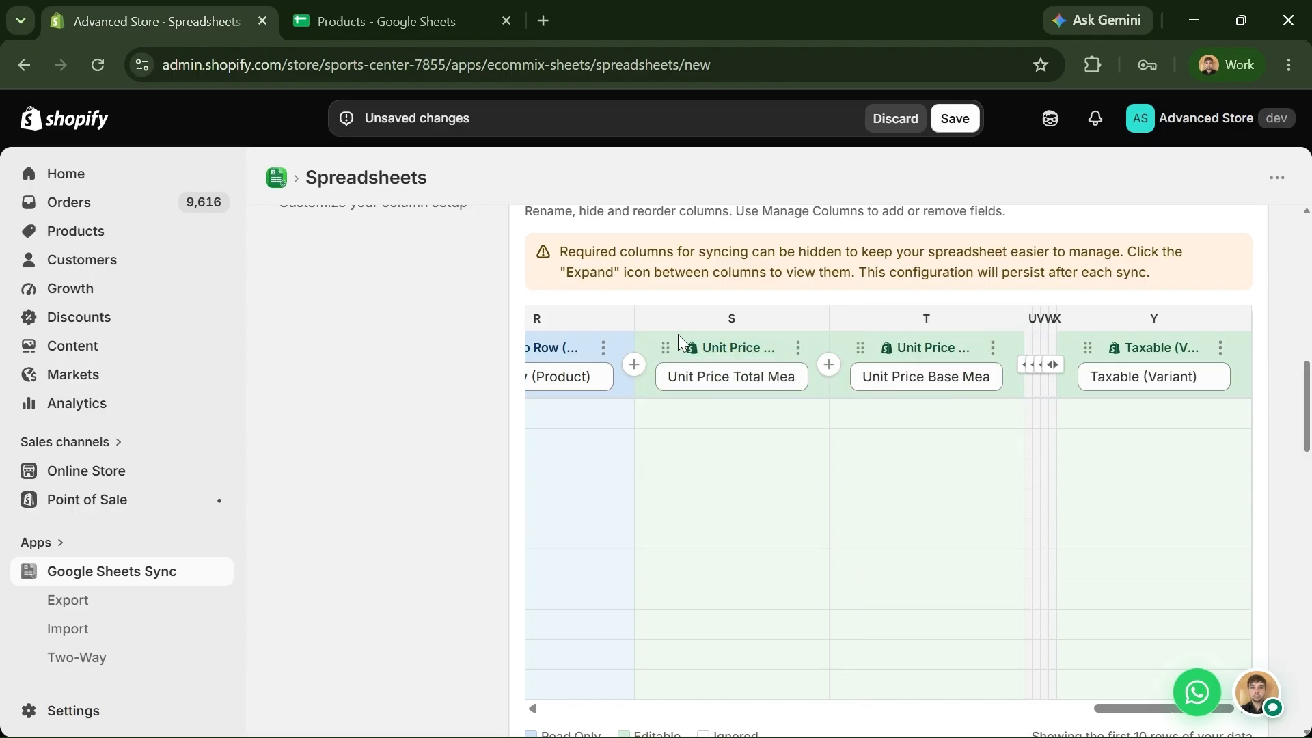
{"action": "scroll", "coordinate": [1122, 305], "scroll_direction": "up", "scroll_amount": 2}
{"action": "left_click", "coordinate": [1190, 282]}
{"action": "scroll", "coordinate": [1147, 345], "scroll_direction": "down", "scroll_amount": 3}
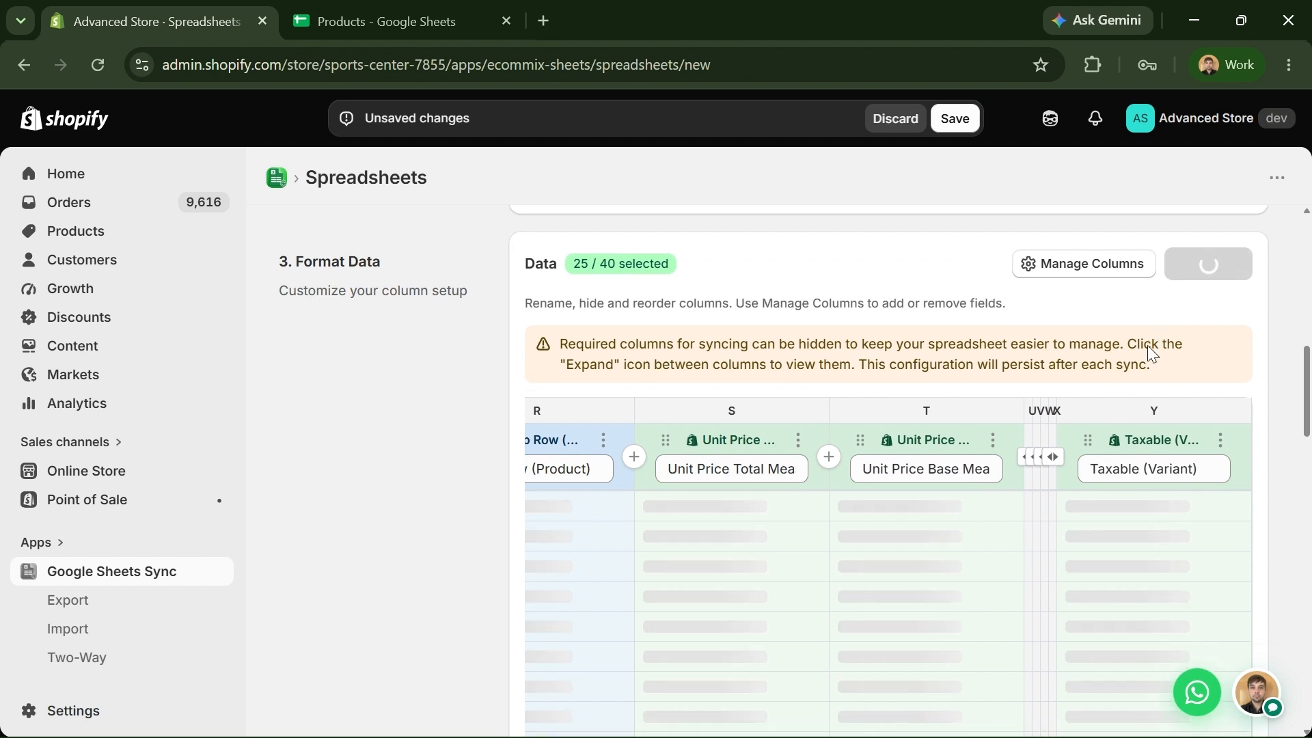
Rename the header of the Unit Price Total Measure Value column to "Measure Value"
{"action": "scroll", "coordinate": [1143, 346], "scroll_direction": "up", "scroll_amount": 1}
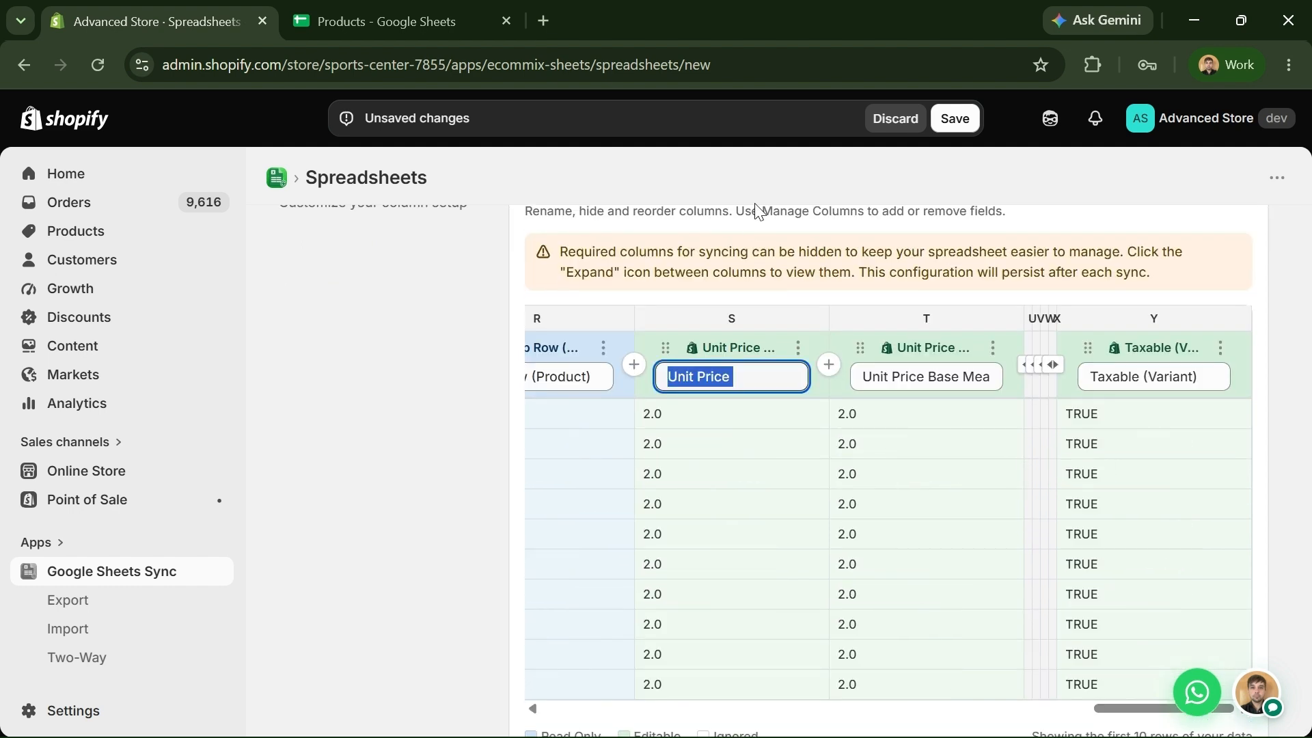
{"action": "type", "text": "Measure Value"}
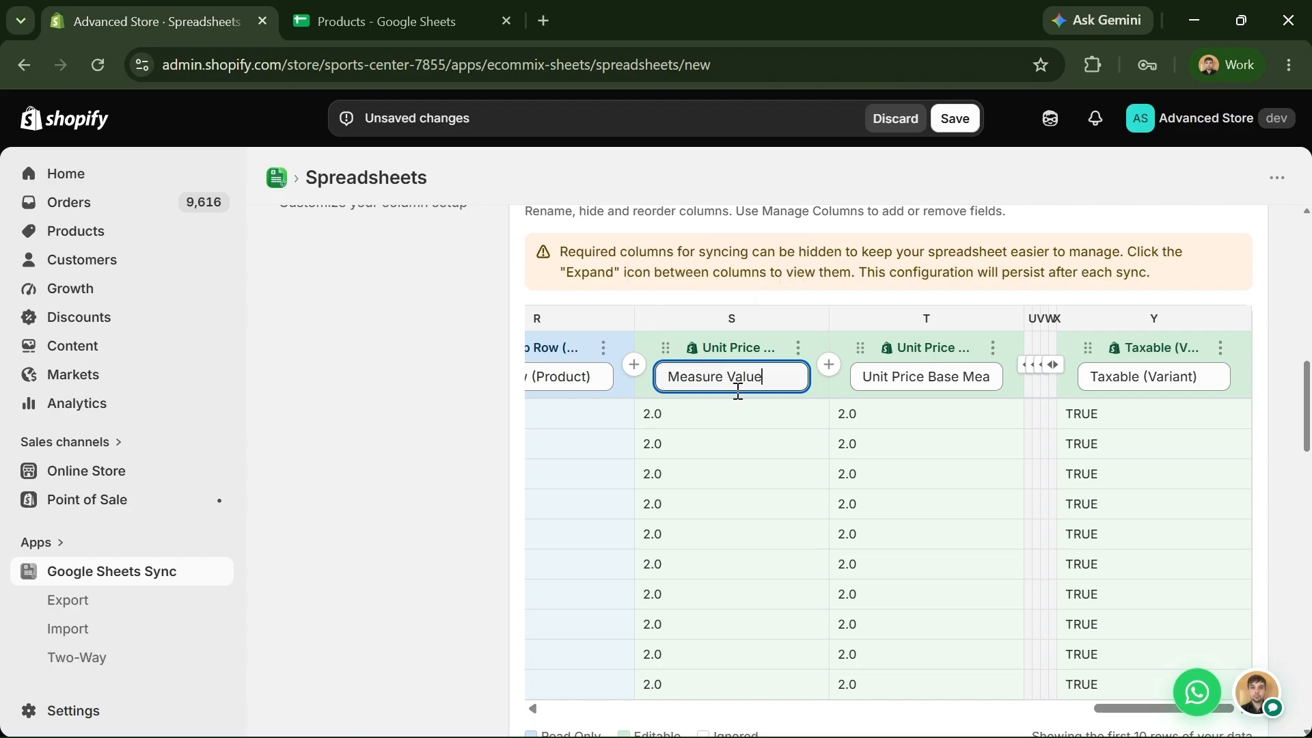
{"action": "left_click", "coordinate": [777, 304]}
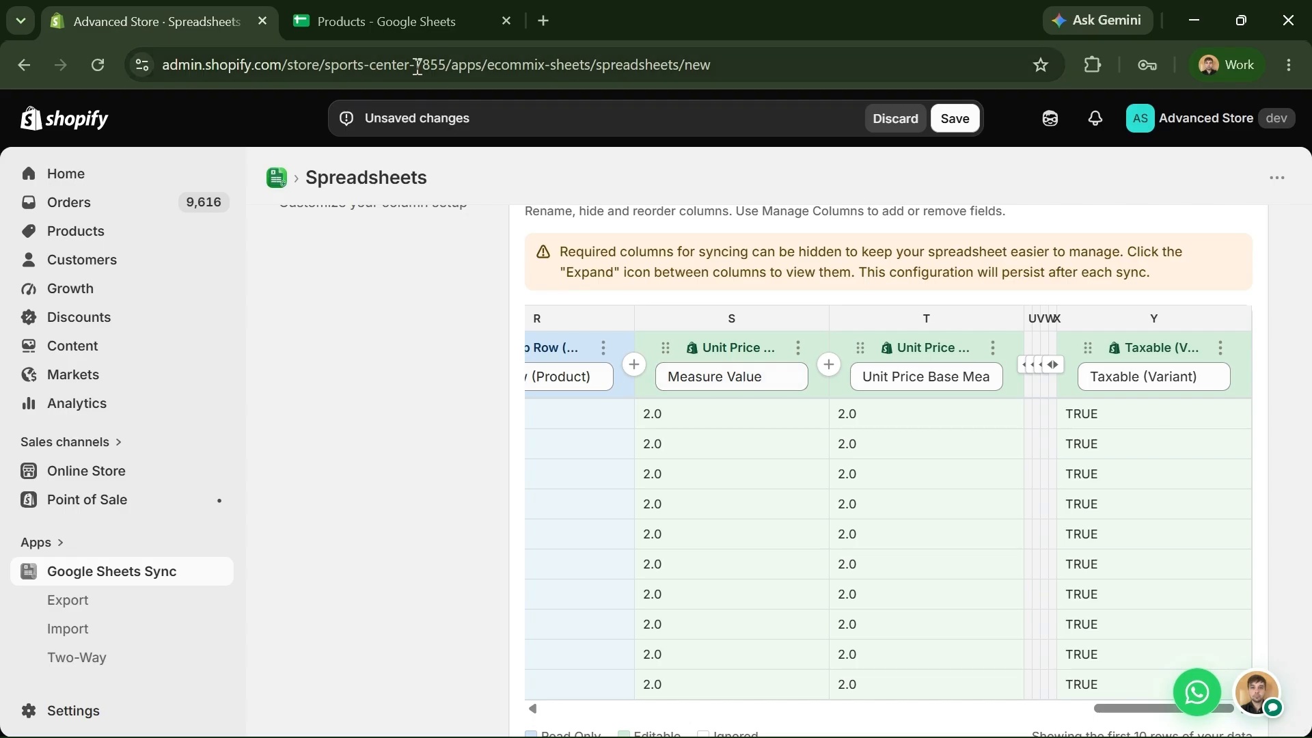
{"action": "left_click", "coordinate": [764, 381]}
{"action": "scroll", "coordinate": [1115, 321], "scroll_direction": "up", "scroll_amount": 2}
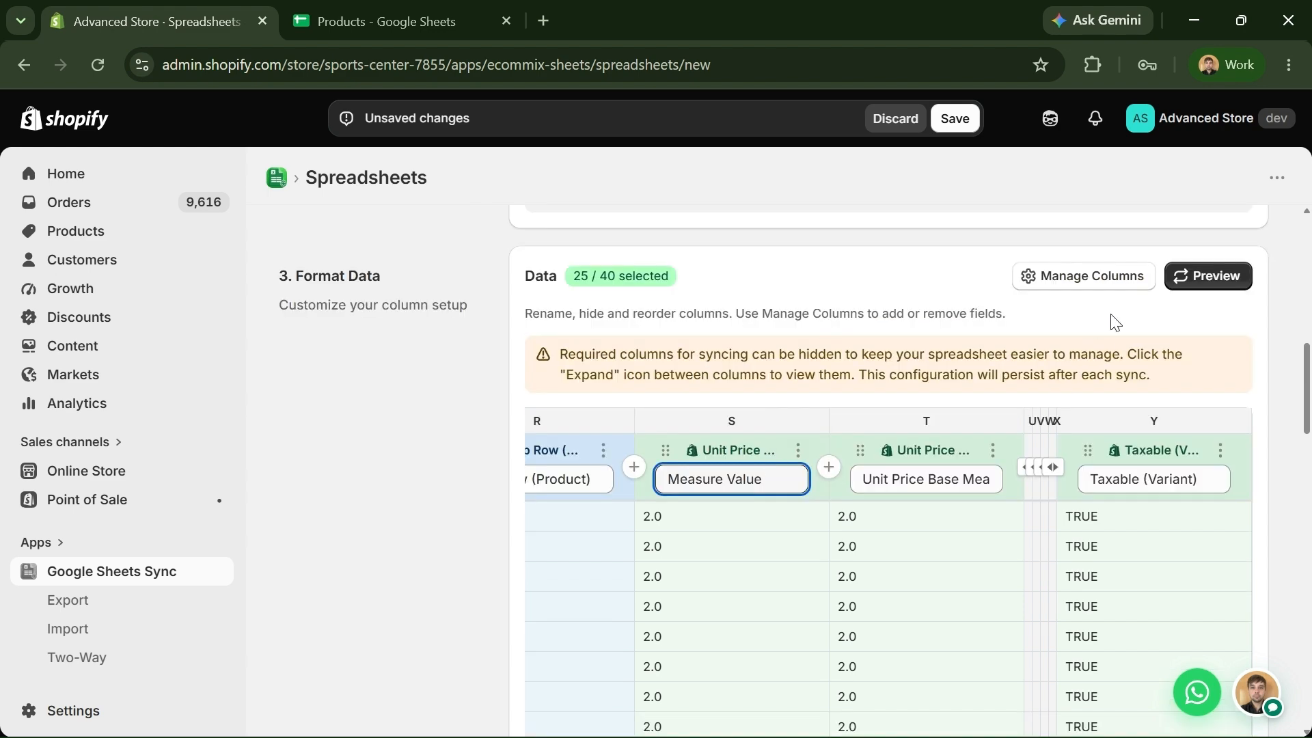
{"action": "scroll", "coordinate": [1066, 397], "scroll_direction": "down", "scroll_amount": 2}
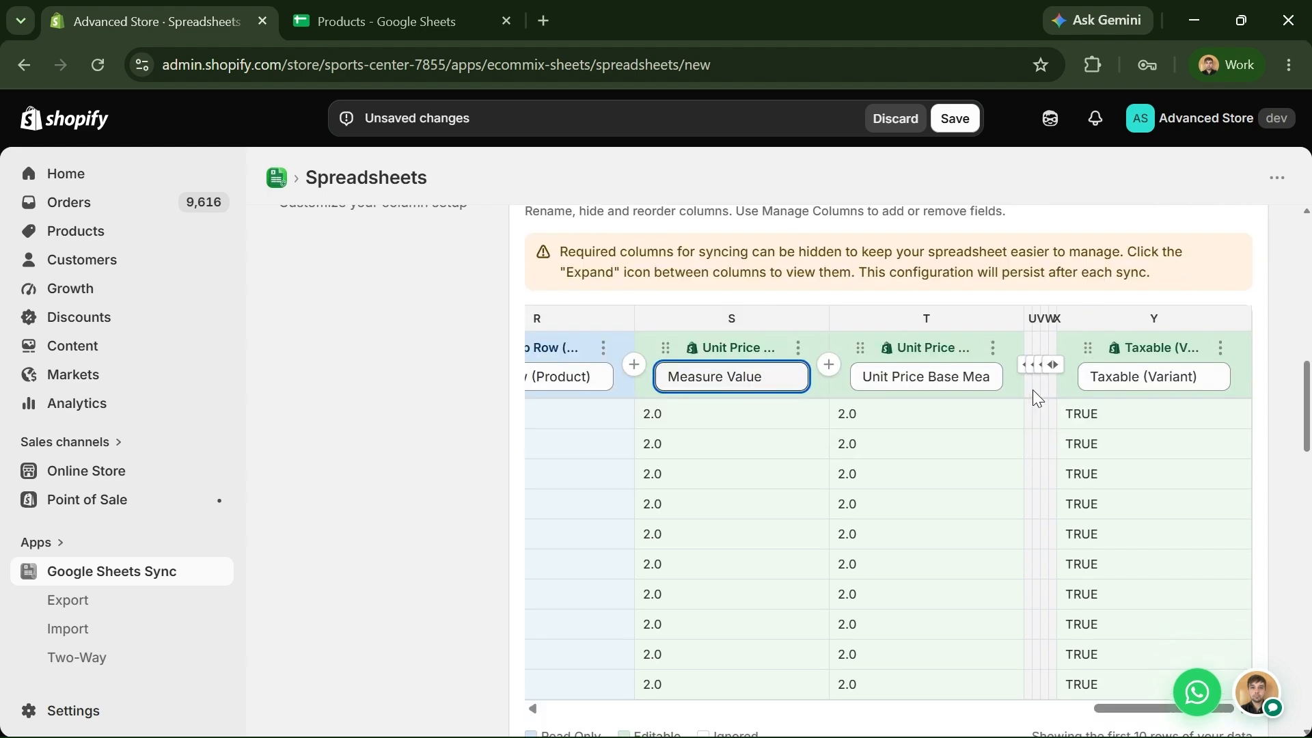
Browse the Shopify fields available for a new column after Measure Value, and delete that column without mapping it
{"action": "left_click", "coordinate": [829, 365]}
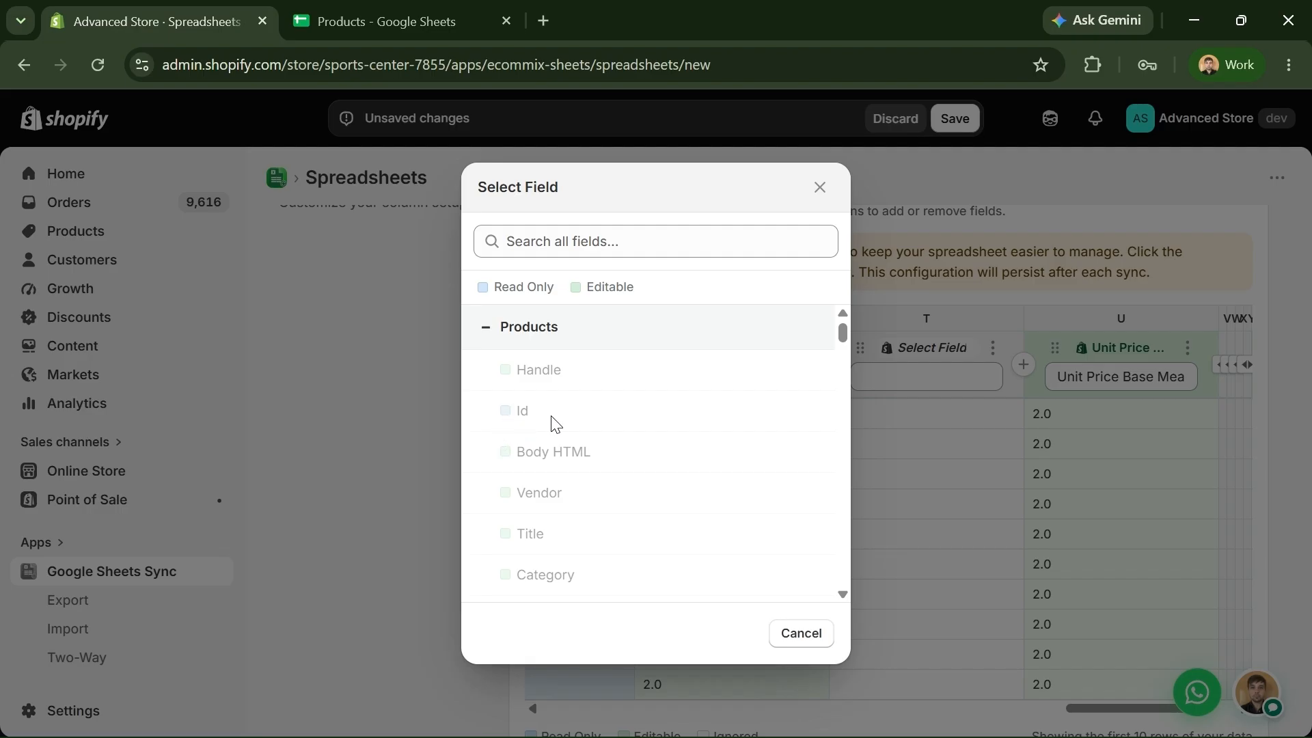
{"action": "scroll", "coordinate": [547, 423], "scroll_direction": "down", "scroll_amount": 2}
{"action": "scroll", "coordinate": [588, 413], "scroll_direction": "up", "scroll_amount": 2}
{"action": "scroll", "coordinate": [557, 431], "scroll_direction": "down", "scroll_amount": 10}
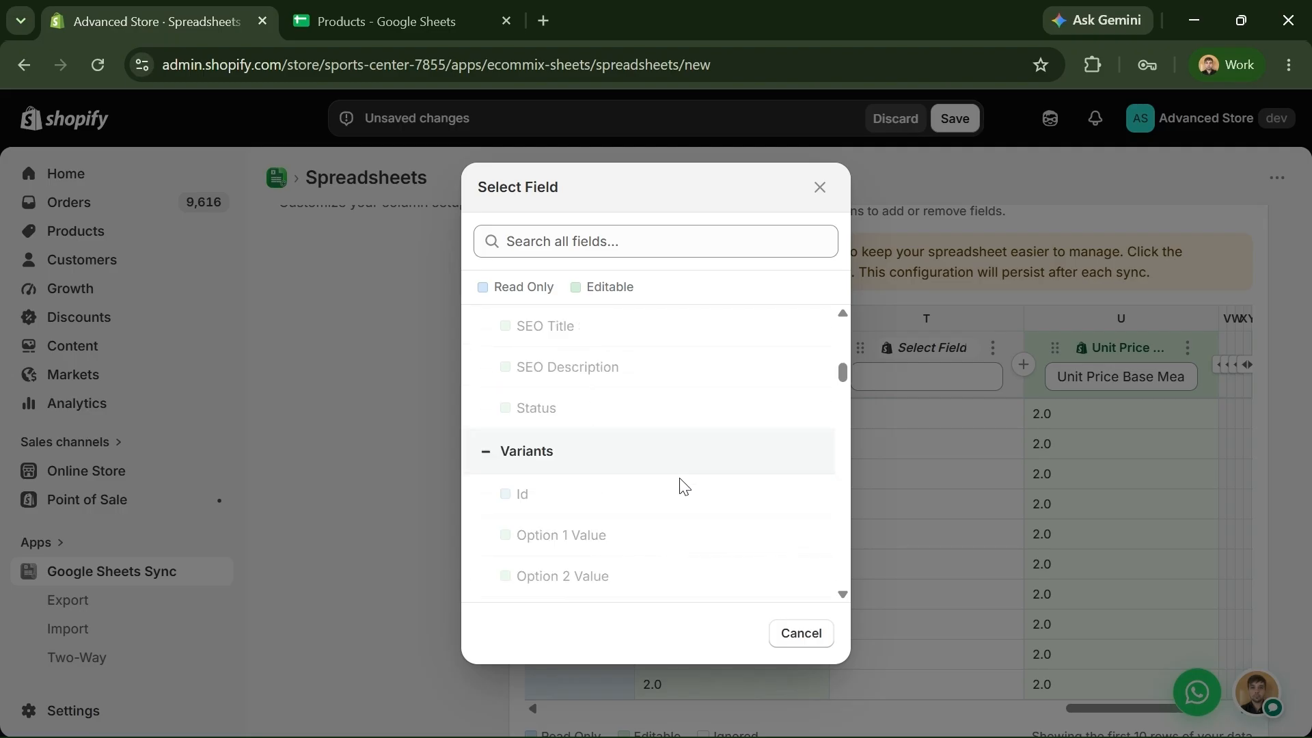
{"action": "scroll", "coordinate": [677, 489], "scroll_direction": "down", "scroll_amount": 15}
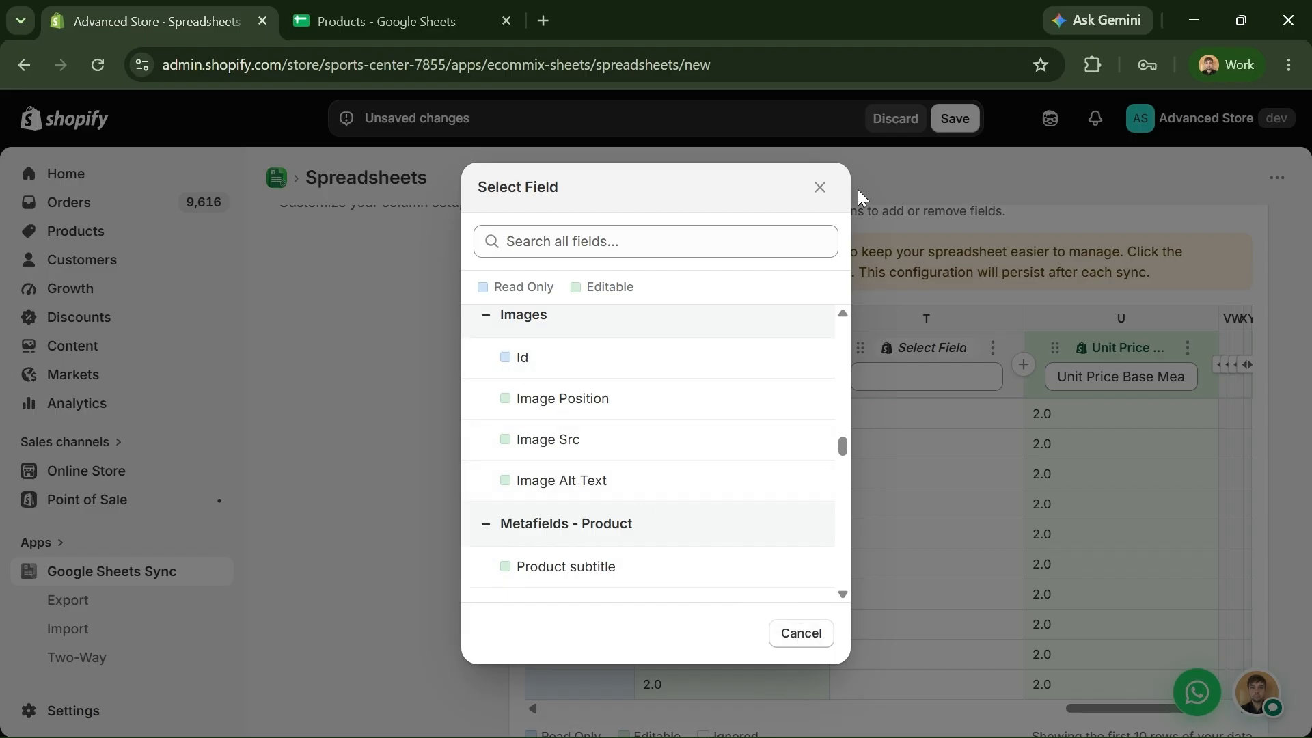
{"action": "left_click", "coordinate": [820, 187]}
{"action": "left_click", "coordinate": [992, 348]}
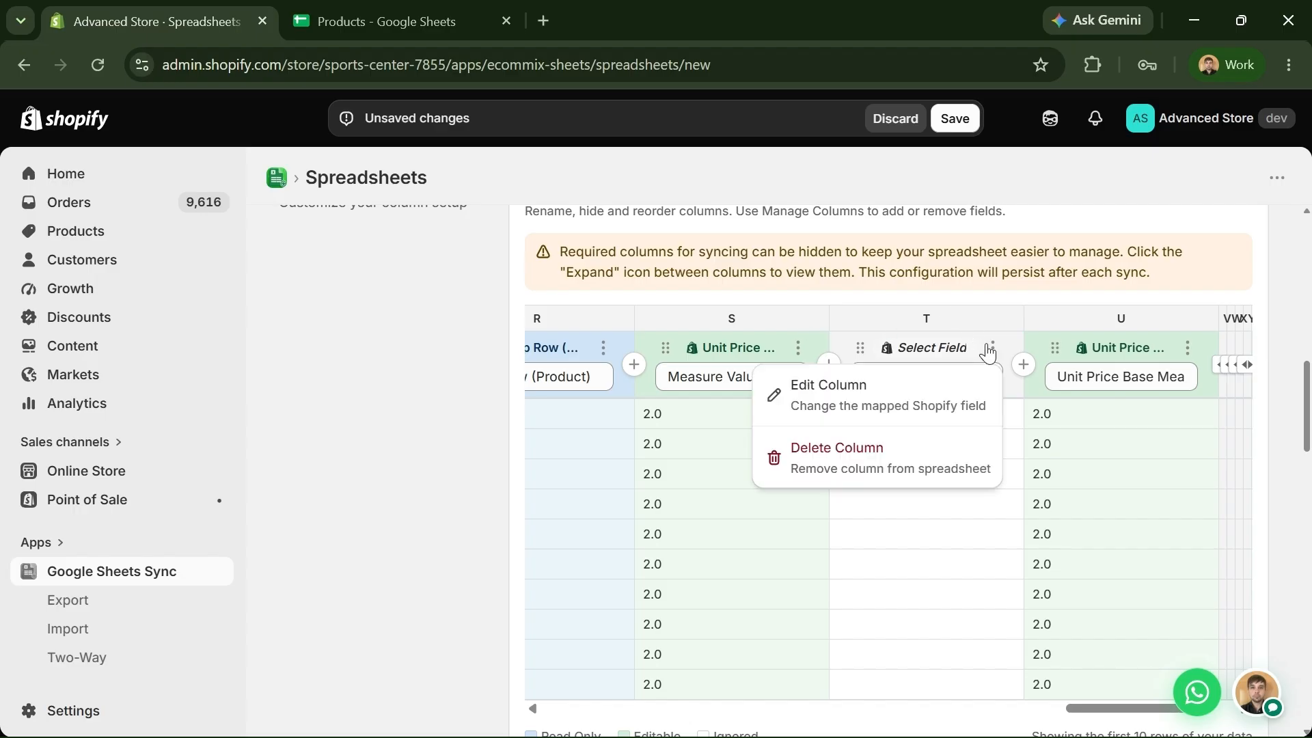
{"action": "left_click", "coordinate": [900, 453]}
Add a data filter for products whose Vendor is any of Puma
{"action": "scroll", "coordinate": [896, 551], "scroll_direction": "down", "scroll_amount": 2}
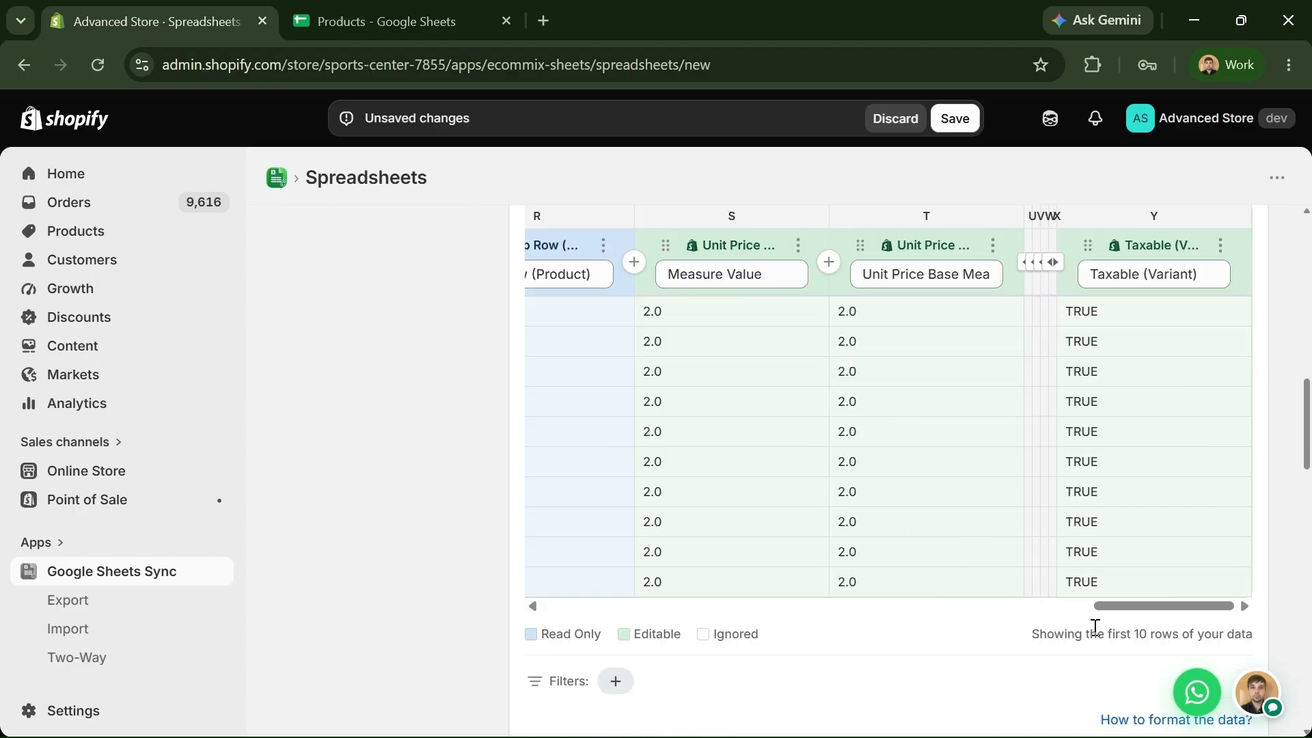
{"action": "left_click_drag", "start_coordinate": [1120, 607], "coordinate": [532, 657]}
{"action": "scroll", "coordinate": [473, 621], "scroll_direction": "up", "scroll_amount": 3}
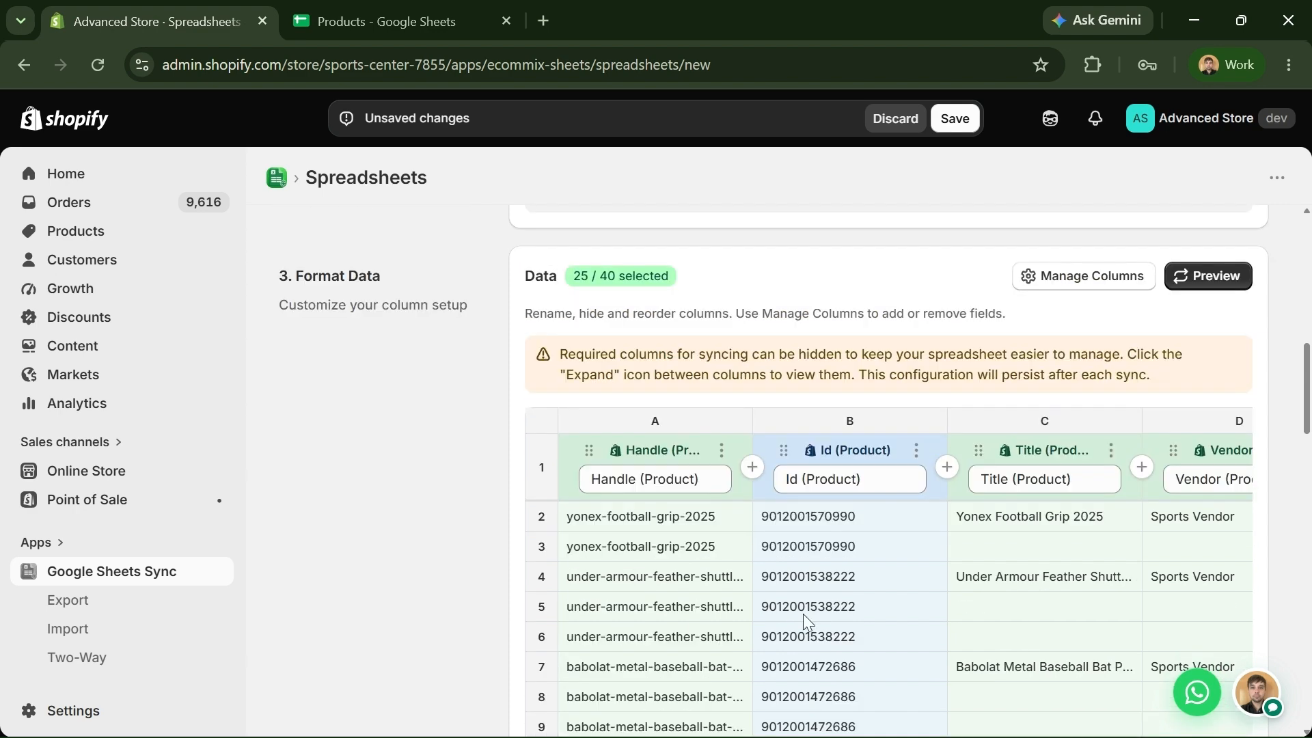
{"action": "scroll", "coordinate": [498, 613], "scroll_direction": "down", "scroll_amount": 5}
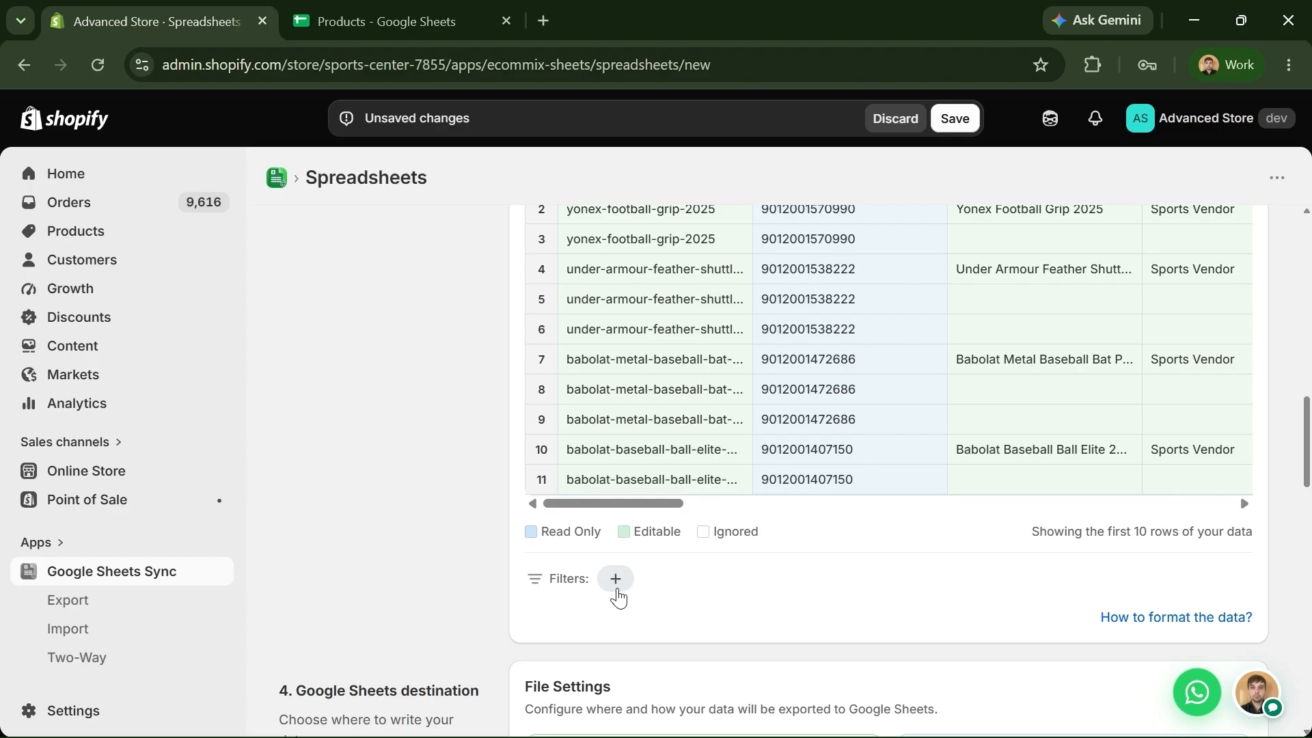
{"action": "left_click", "coordinate": [617, 592]}
{"action": "left_click", "coordinate": [758, 639]}
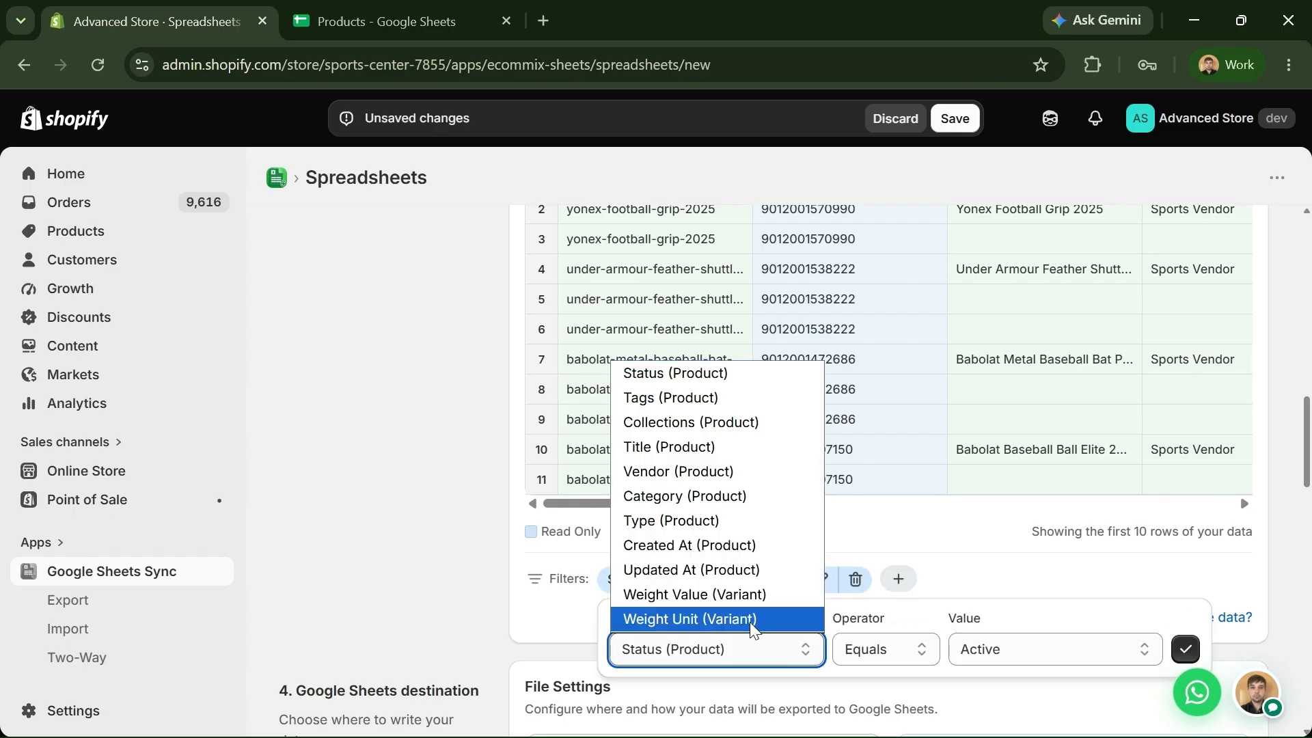
{"action": "left_click", "coordinate": [711, 471]}
{"action": "left_click", "coordinate": [1032, 648]}
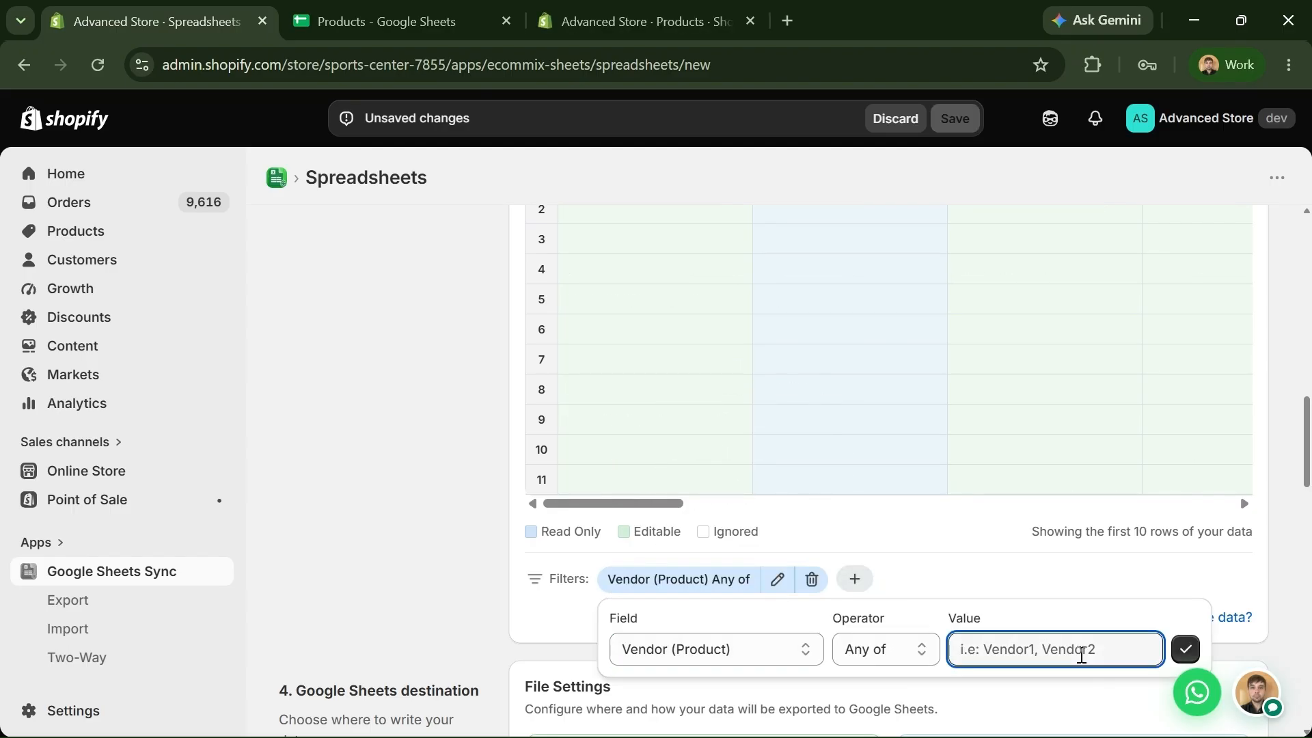
{"action": "type", "text": "Puma"}
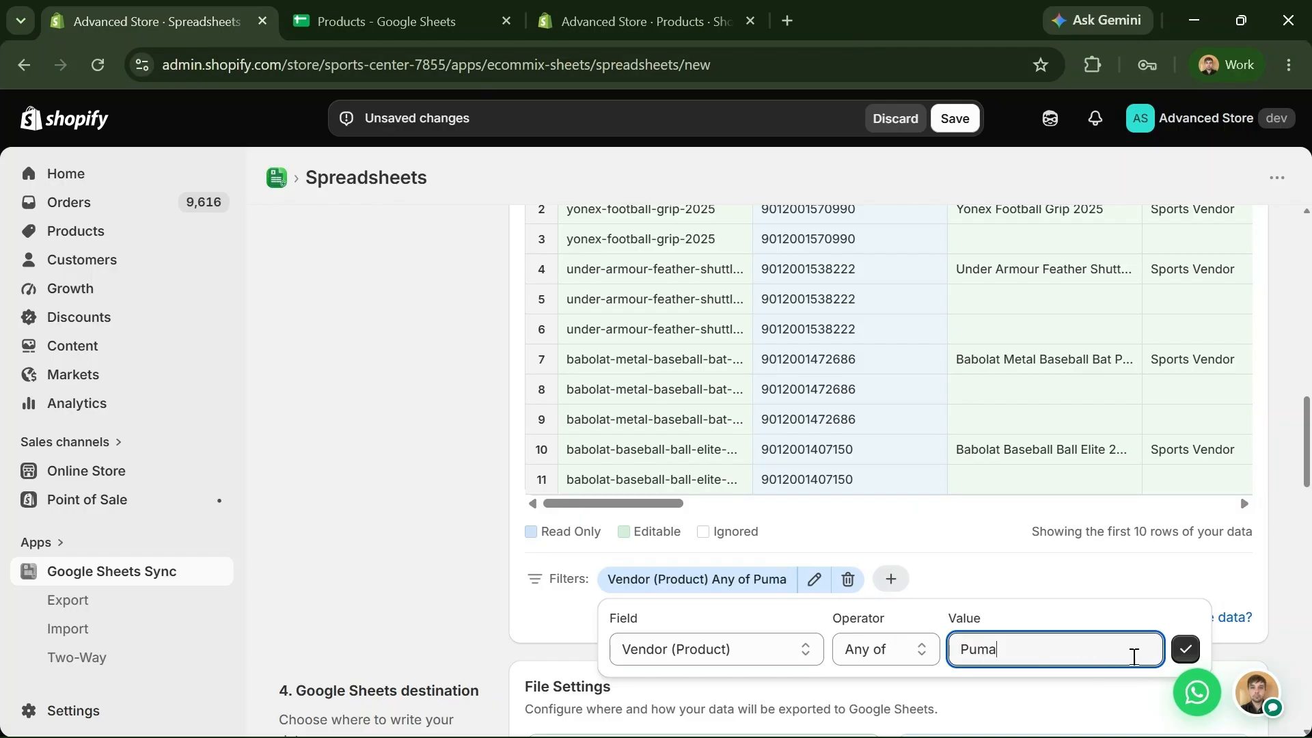
{"action": "left_click", "coordinate": [1185, 649]}
Refresh the data preview and check the filtered product rows, including the Vendor column
{"action": "scroll", "coordinate": [1254, 328], "scroll_direction": "up", "scroll_amount": 5}
{"action": "left_click", "coordinate": [1210, 276]}
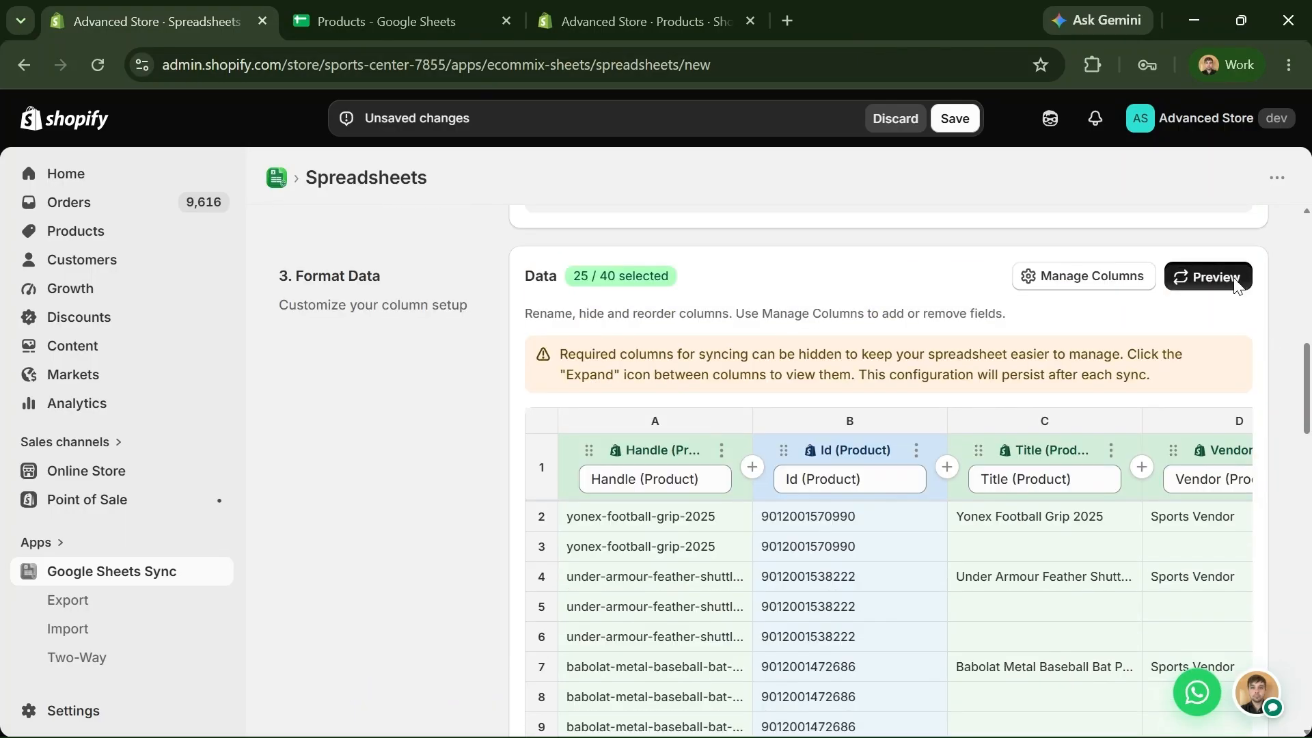
{"action": "scroll", "coordinate": [1215, 332], "scroll_direction": "down", "scroll_amount": 2}
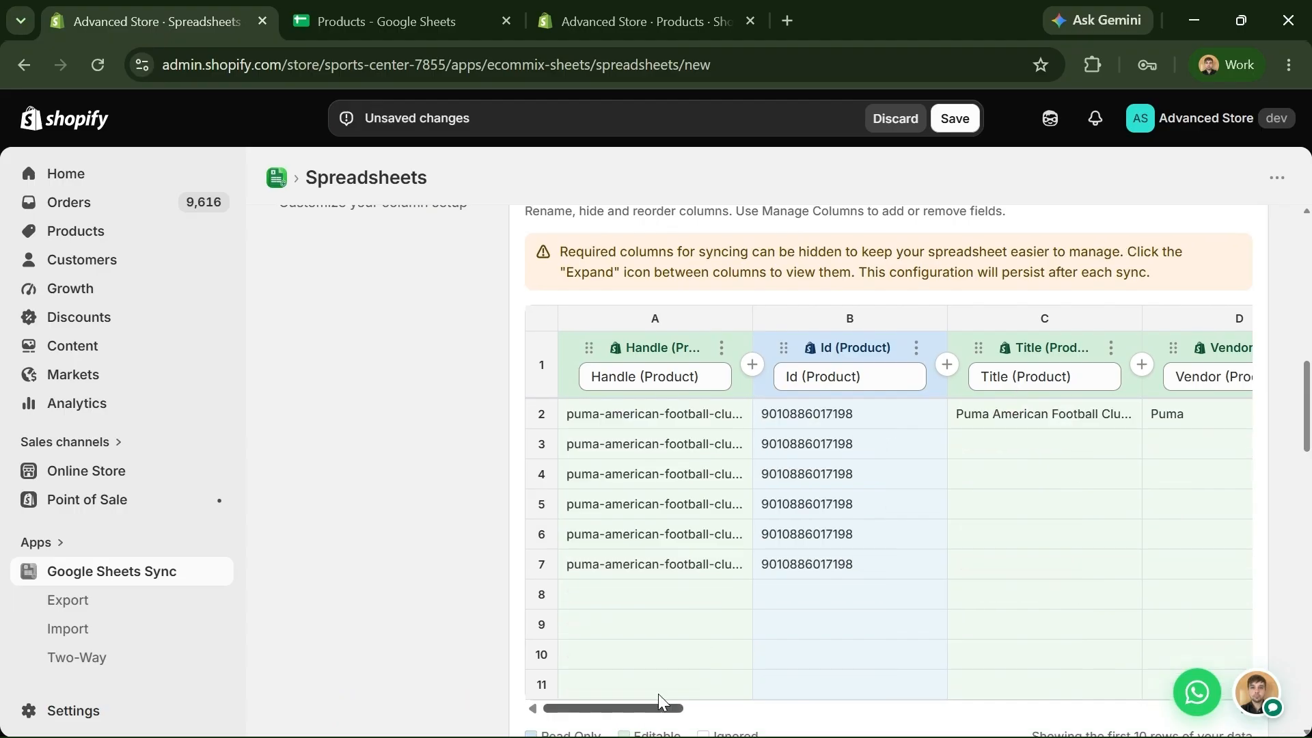
{"action": "left_click_drag", "start_coordinate": [666, 710], "coordinate": [768, 709]}
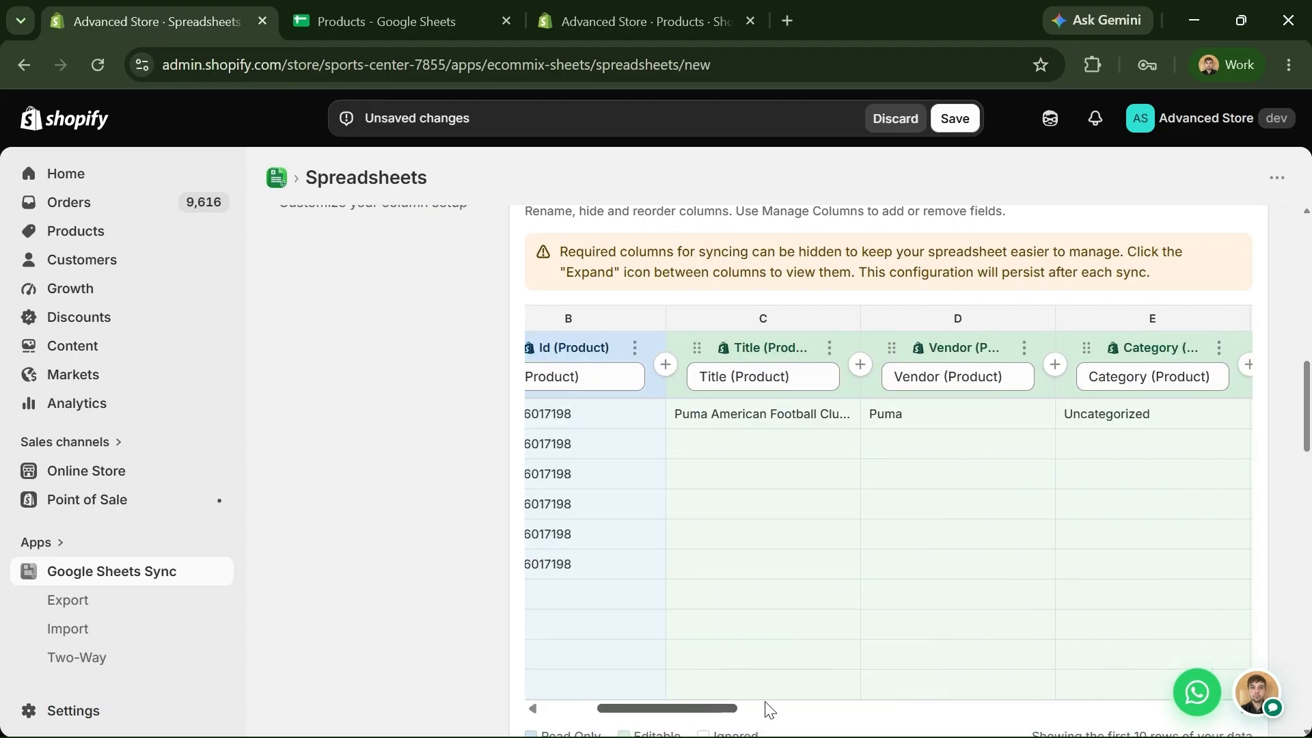
{"action": "scroll", "coordinate": [822, 647], "scroll_direction": "down", "scroll_amount": 2}
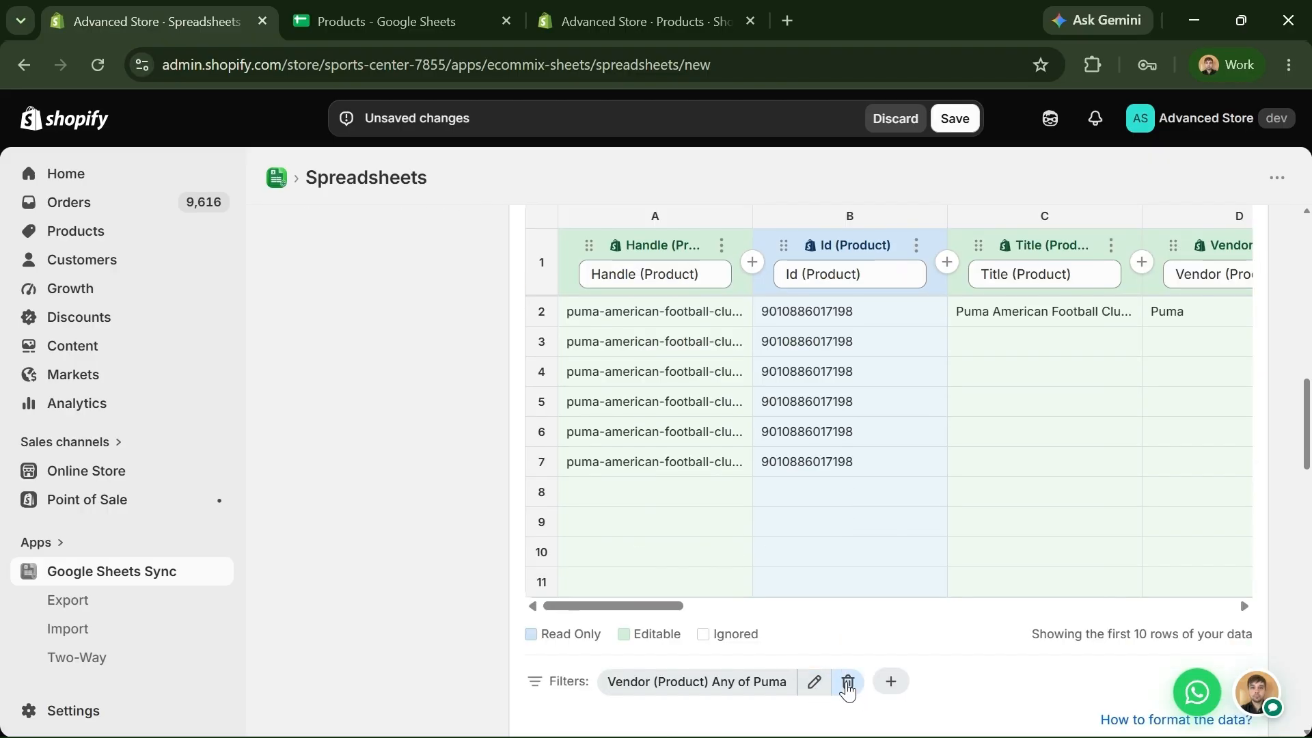
Delete the Puma vendor filter and refresh the data preview
{"action": "left_click", "coordinate": [848, 682]}
{"action": "scroll", "coordinate": [846, 674], "scroll_direction": "up", "scroll_amount": 3}
{"action": "left_click", "coordinate": [1218, 279]}
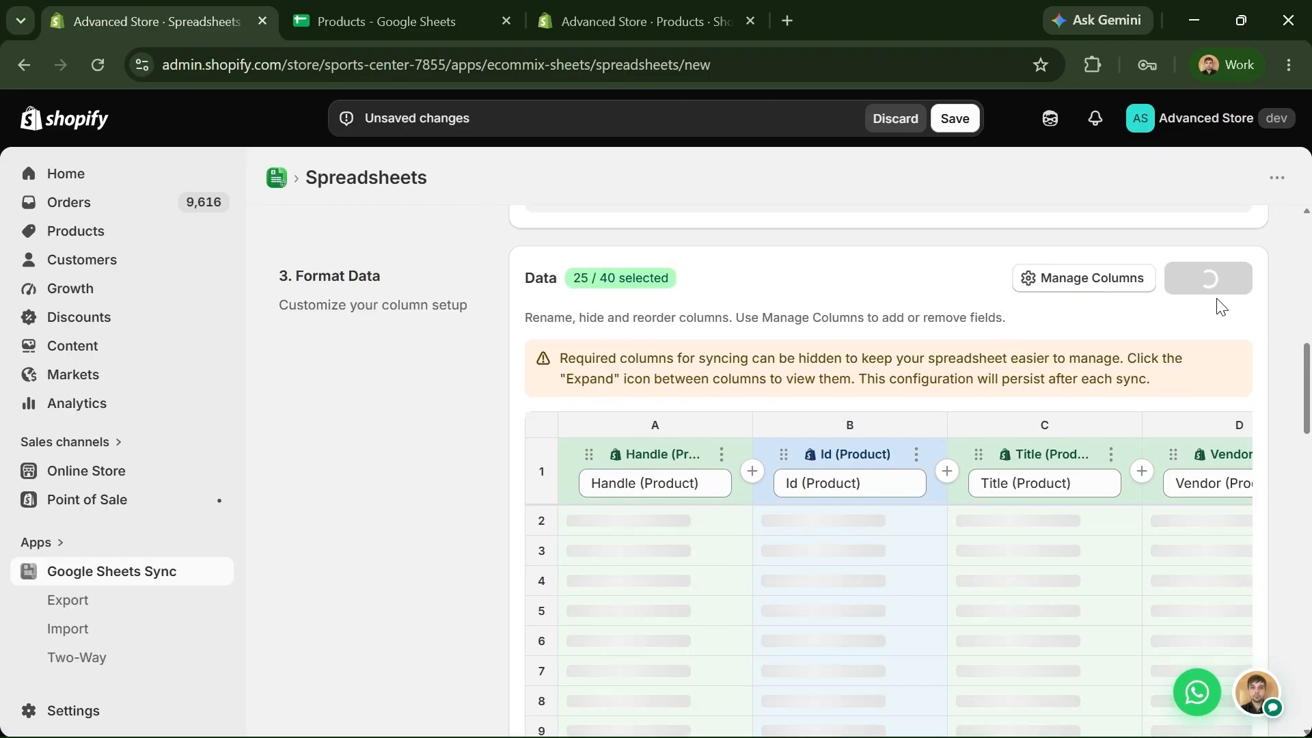
Browse the selectable column fields for Products, Variants, Images, and product and variant metafields, collapsing each group
{"action": "left_click", "coordinate": [1098, 280]}
{"action": "left_click", "coordinate": [919, 370]}
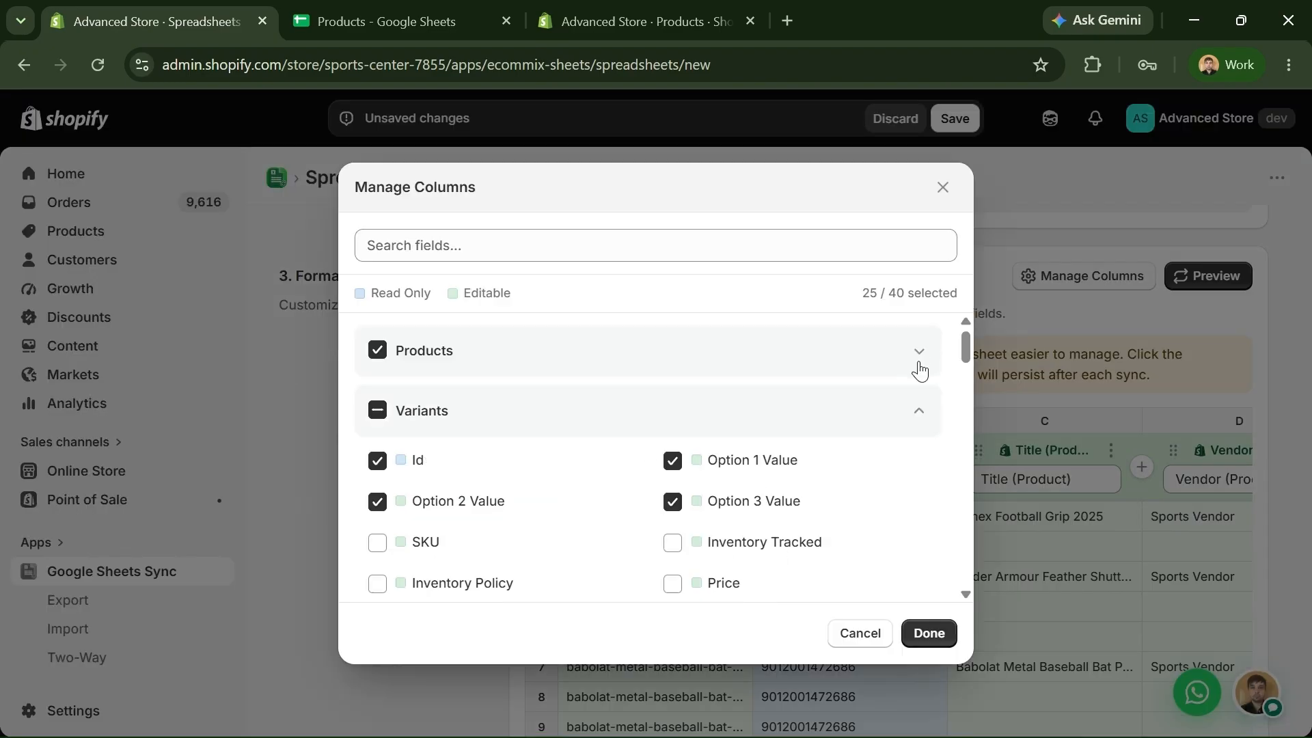
{"action": "left_click", "coordinate": [895, 410]}
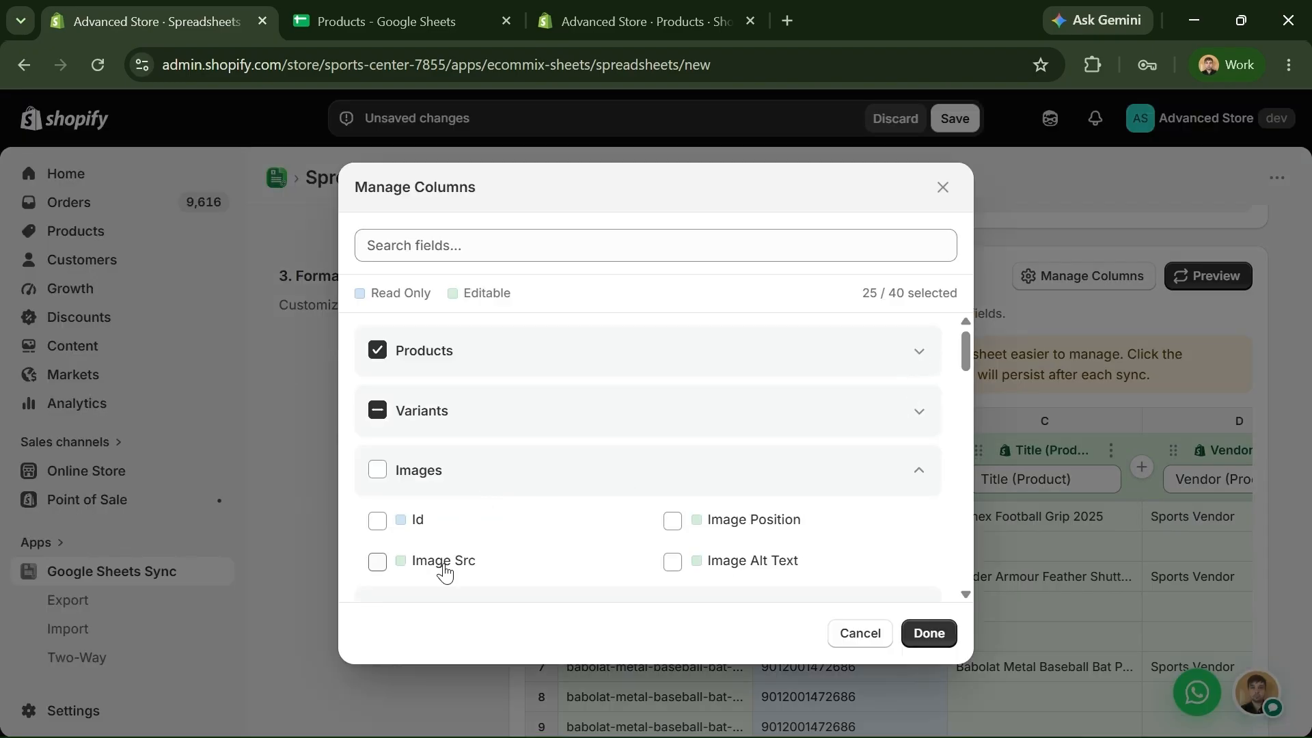
{"action": "left_click", "coordinate": [627, 488]}
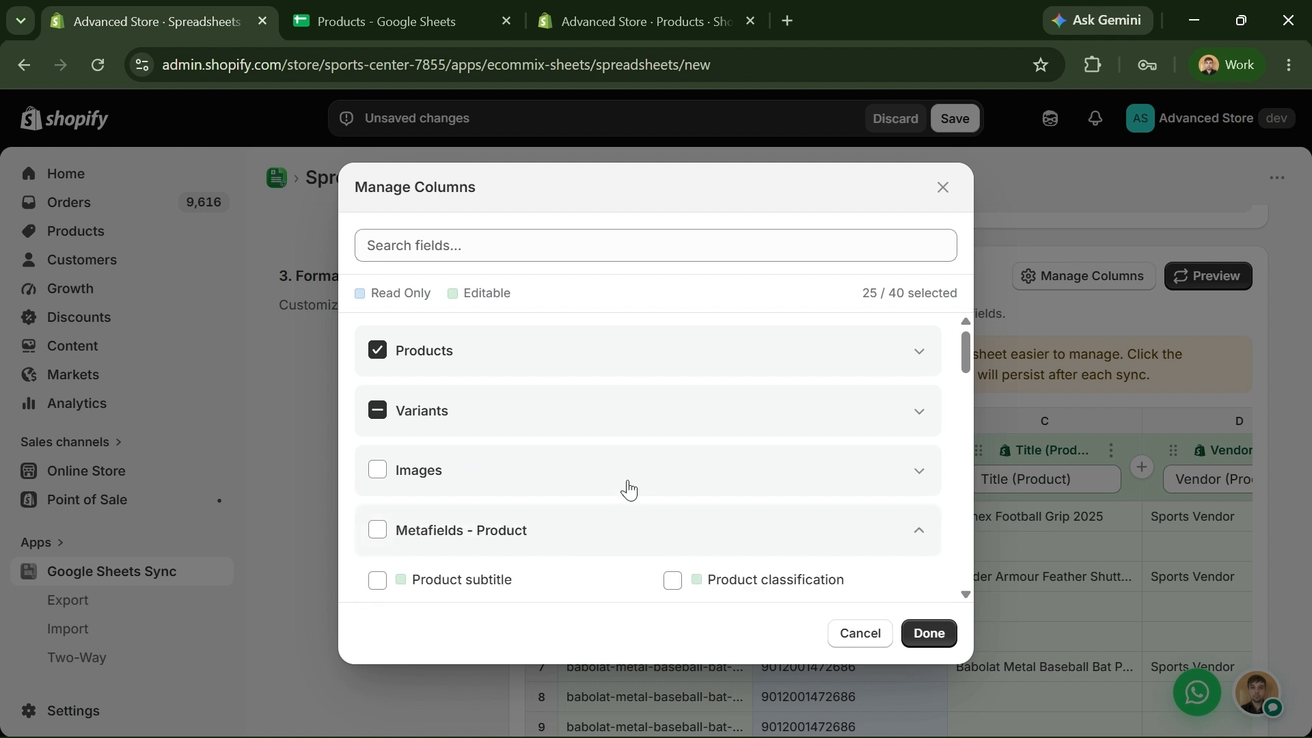
{"action": "scroll", "coordinate": [622, 487], "scroll_direction": "down", "scroll_amount": 2}
{"action": "scroll", "coordinate": [536, 504], "scroll_direction": "down", "scroll_amount": 2}
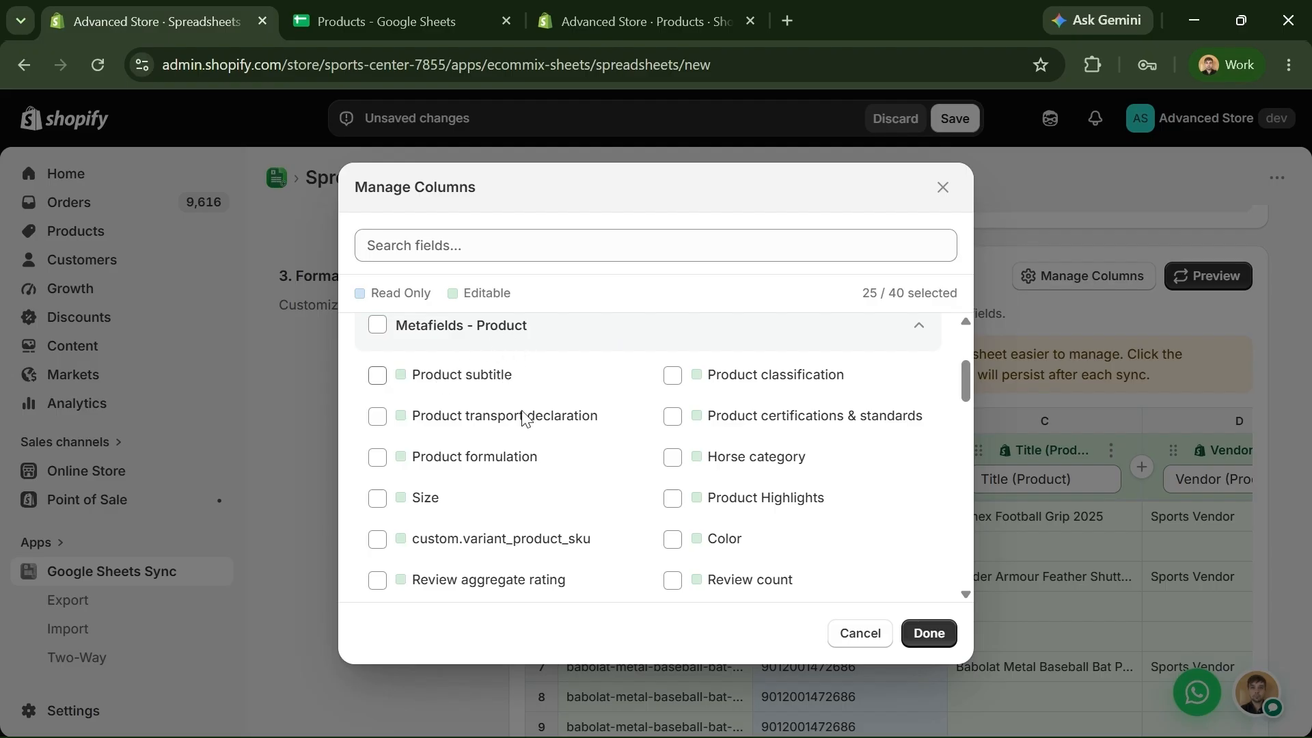
{"action": "scroll", "coordinate": [513, 523], "scroll_direction": "down", "scroll_amount": 1}
{"action": "scroll", "coordinate": [594, 524], "scroll_direction": "up", "scroll_amount": 1}
{"action": "left_click", "coordinate": [534, 335]}
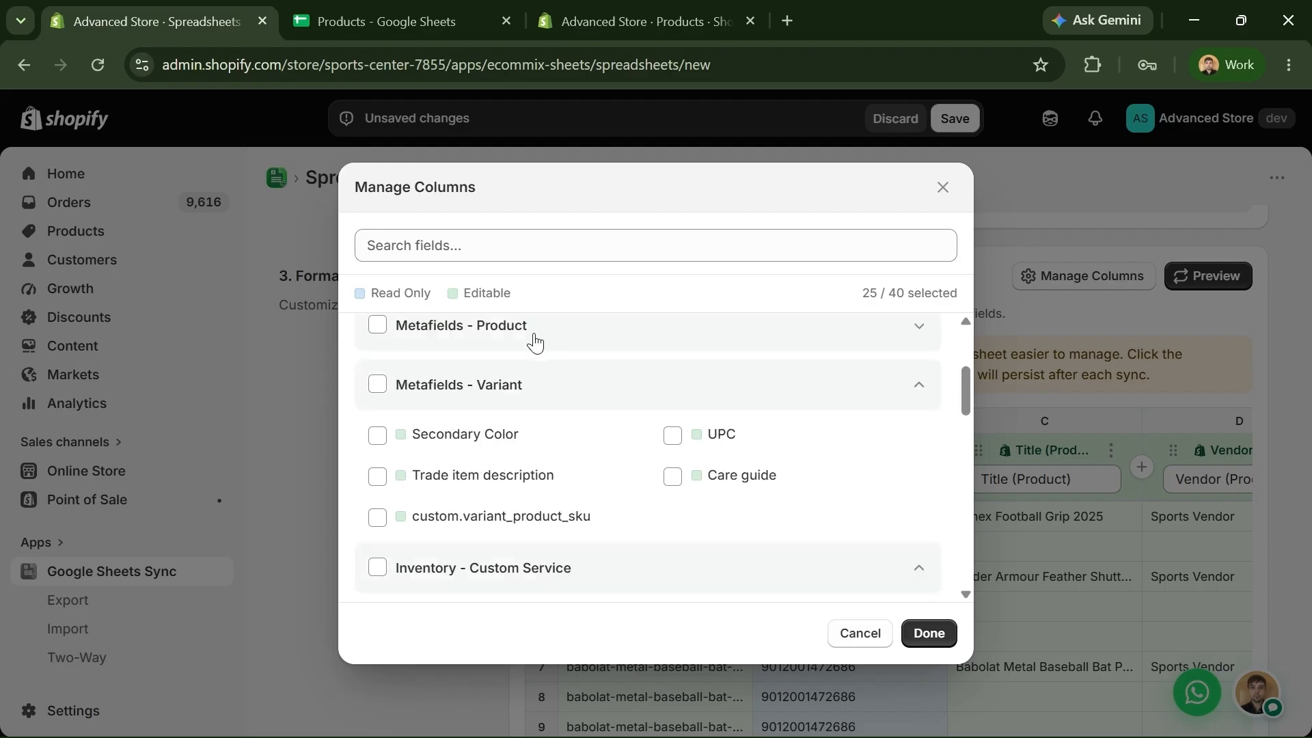
{"action": "left_click", "coordinate": [503, 405]}
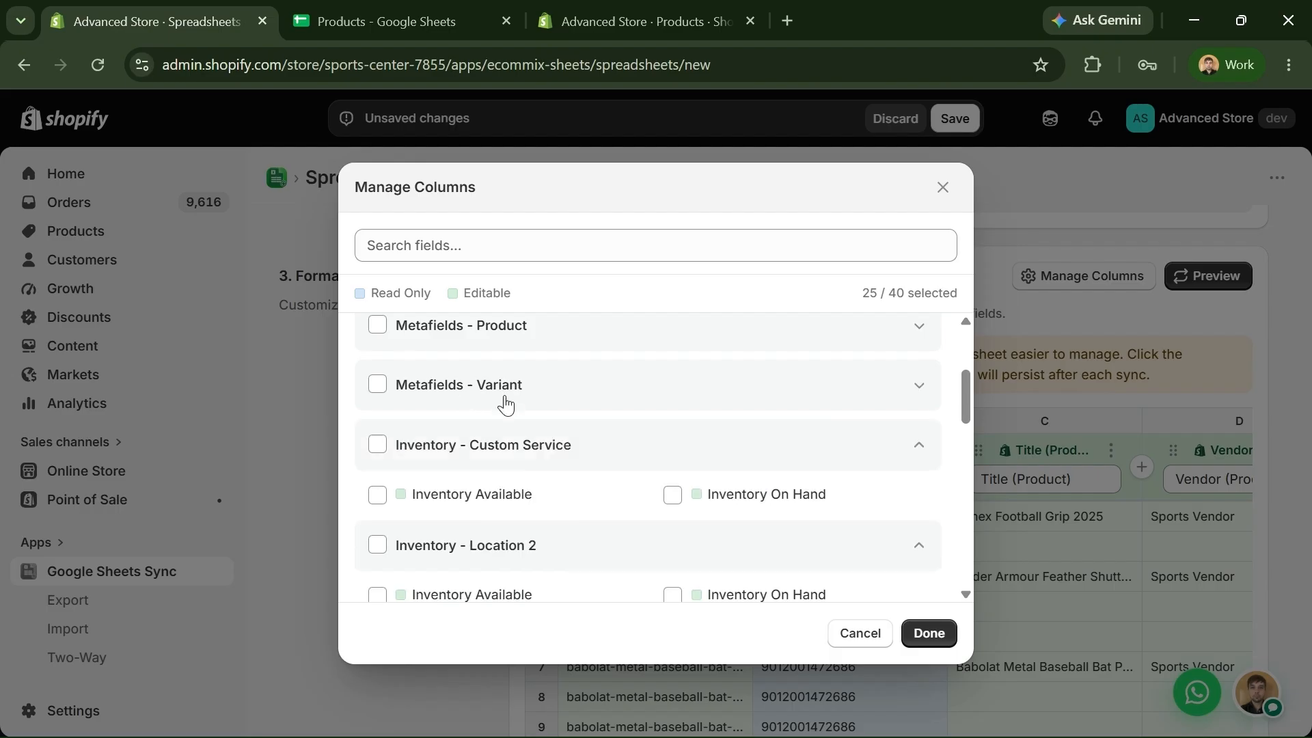
Examine the inventory location, region catalog and sales channel column fields, and close the column manager without changing the selection
{"action": "scroll", "coordinate": [499, 492], "scroll_direction": "down", "scroll_amount": 1}
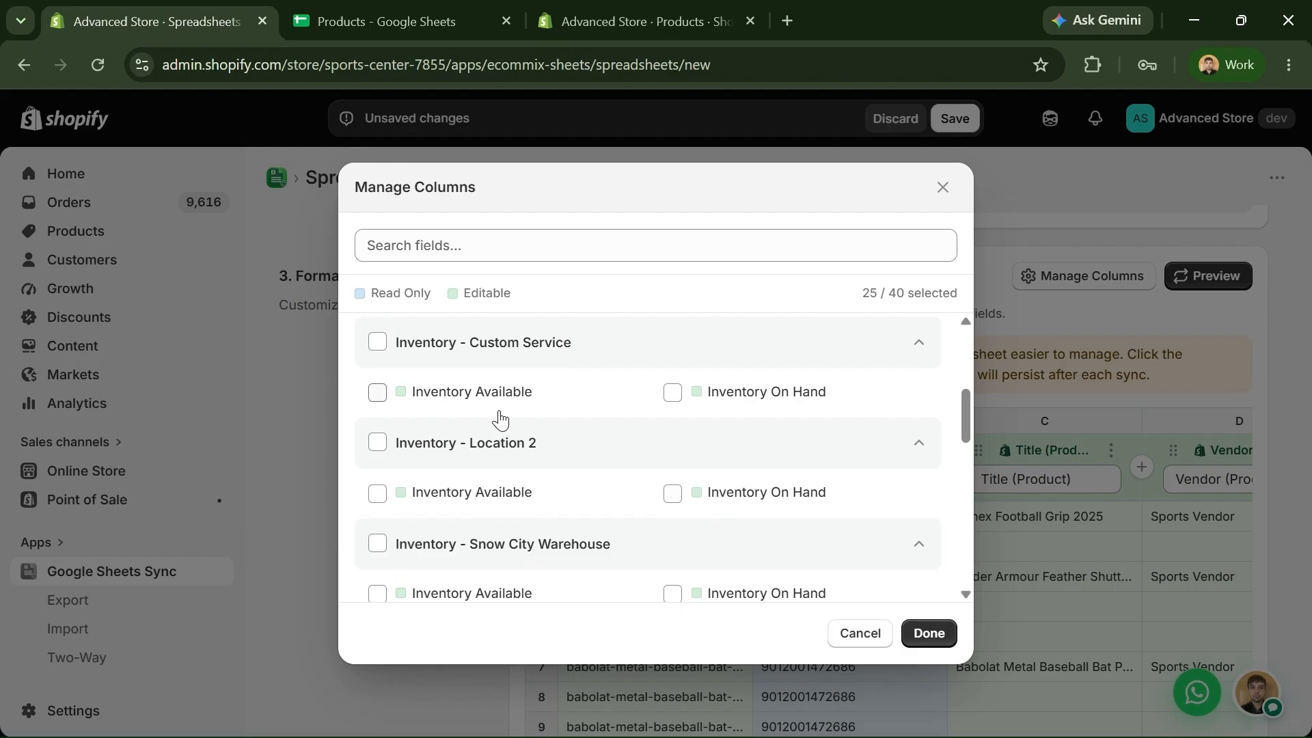
{"action": "scroll", "coordinate": [565, 471], "scroll_direction": "down", "scroll_amount": 1}
{"action": "scroll", "coordinate": [562, 503], "scroll_direction": "down", "scroll_amount": 3}
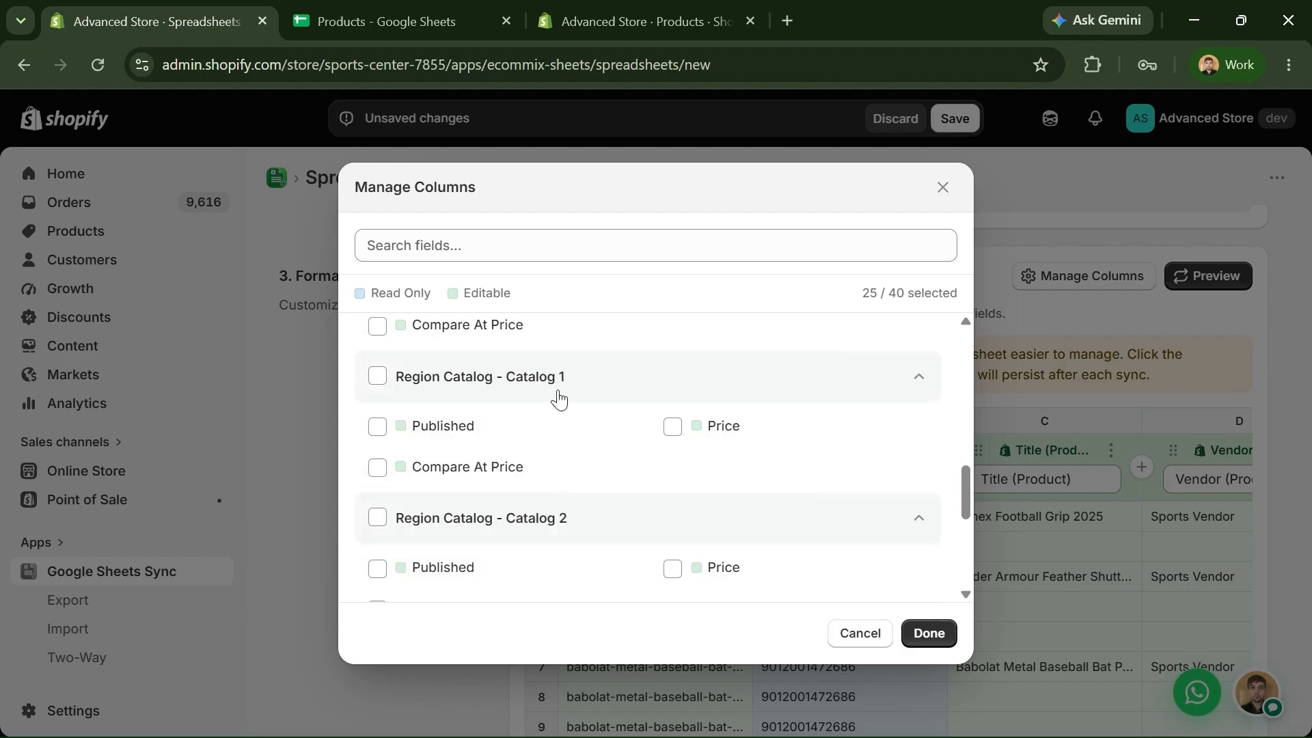
{"action": "scroll", "coordinate": [501, 492], "scroll_direction": "down", "scroll_amount": 2}
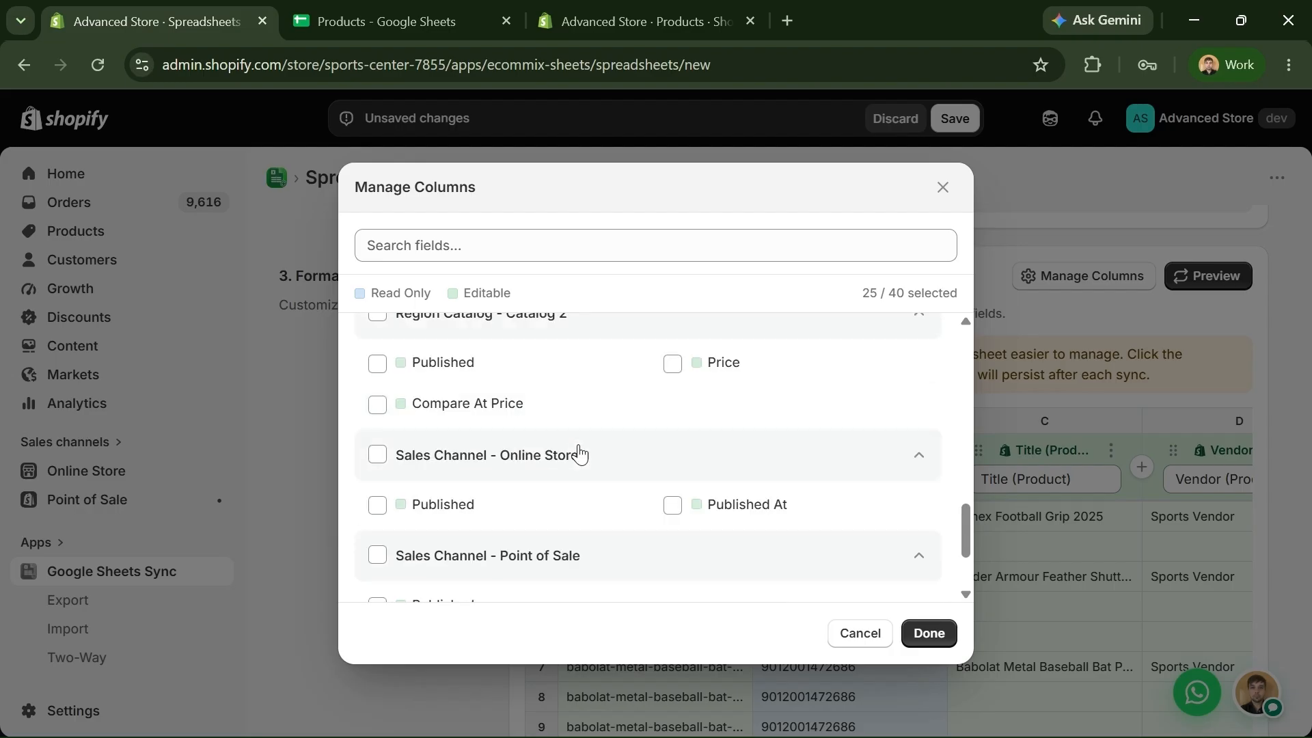
{"action": "scroll", "coordinate": [579, 454], "scroll_direction": "down", "scroll_amount": 1}
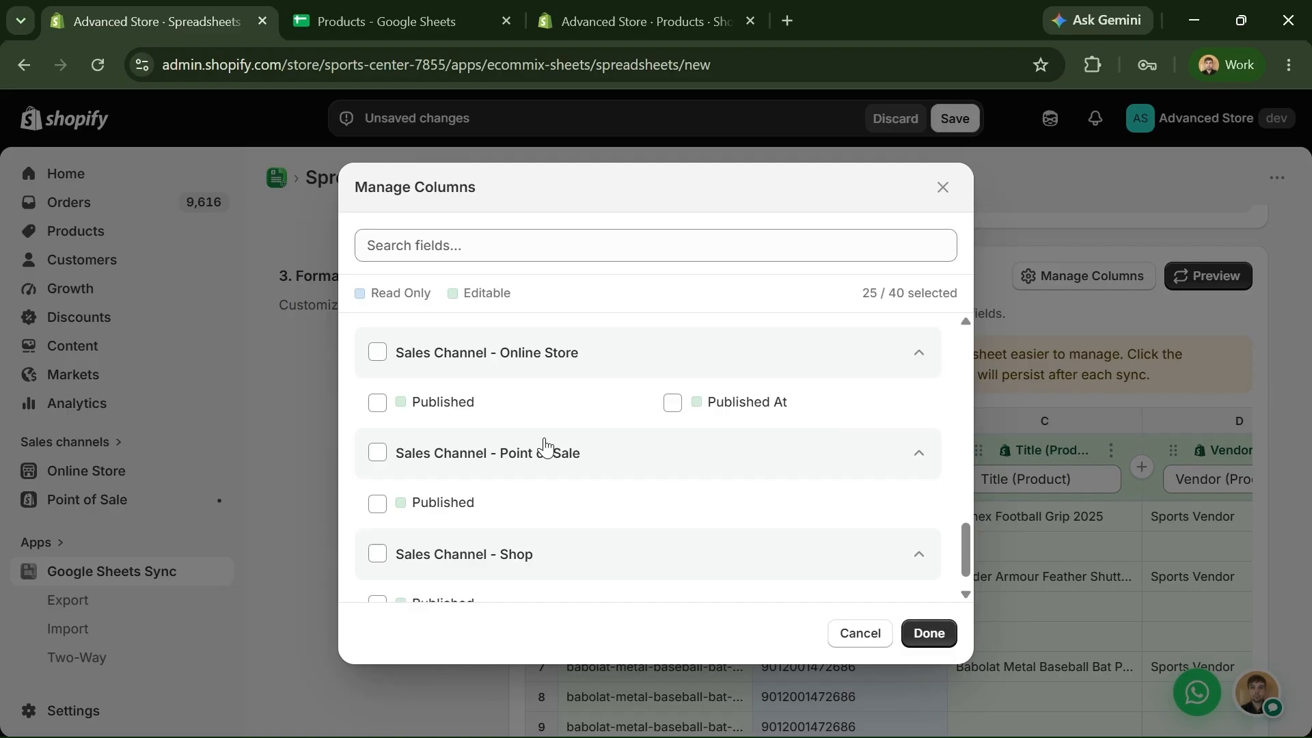
{"action": "scroll", "coordinate": [544, 444], "scroll_direction": "down", "scroll_amount": 1}
{"action": "scroll", "coordinate": [536, 547], "scroll_direction": "up", "scroll_amount": 1}
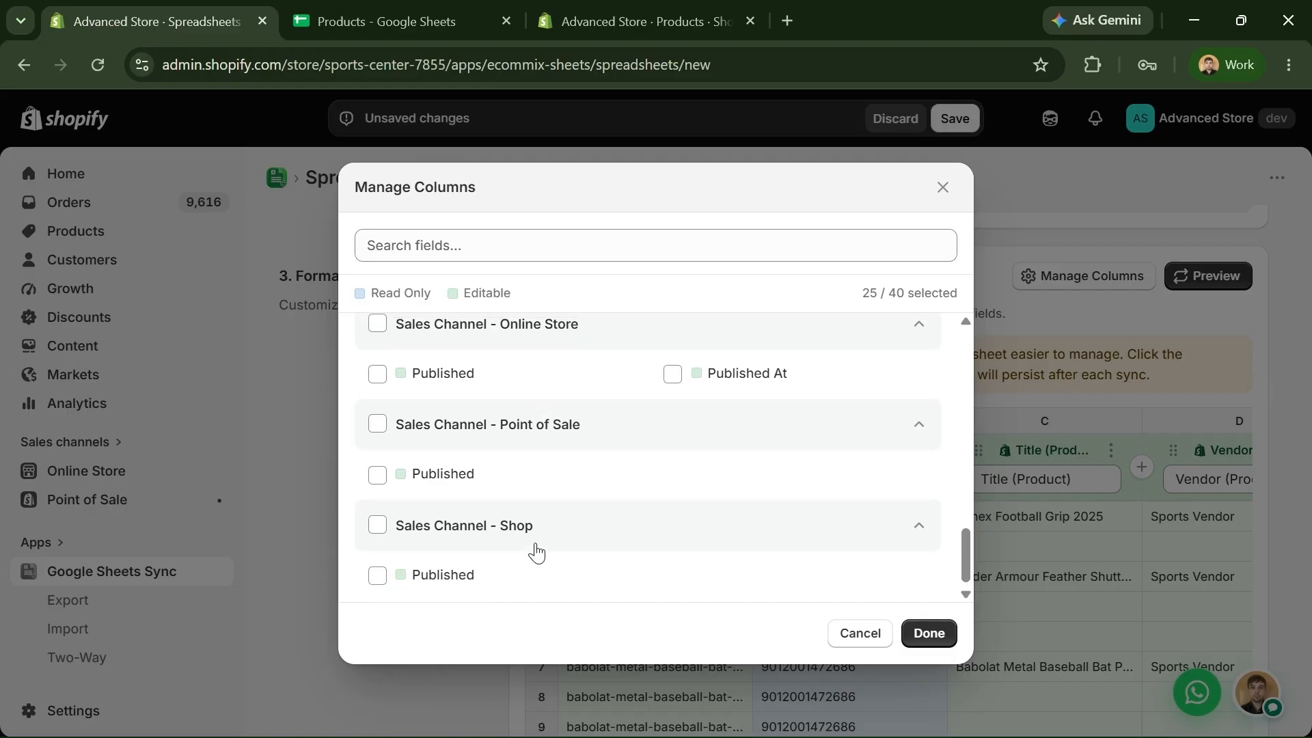
{"action": "left_click", "coordinate": [918, 648]}
Set the Google Sheets destination to an existing spreadsheet, using the connected Google Drive account
{"action": "scroll", "coordinate": [832, 377], "scroll_direction": "down", "scroll_amount": 4}
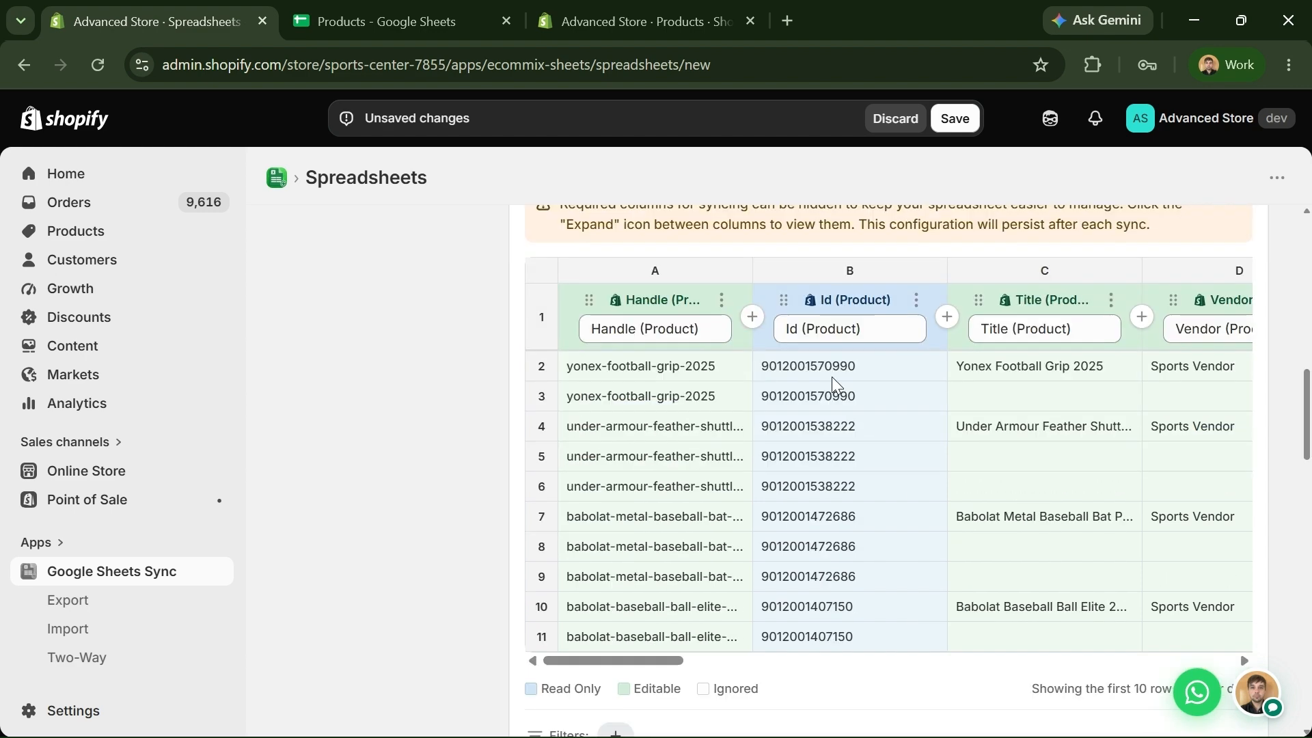
{"action": "scroll", "coordinate": [838, 421], "scroll_direction": "down", "scroll_amount": 7}
{"action": "scroll", "coordinate": [683, 328], "scroll_direction": "up", "scroll_amount": 1}
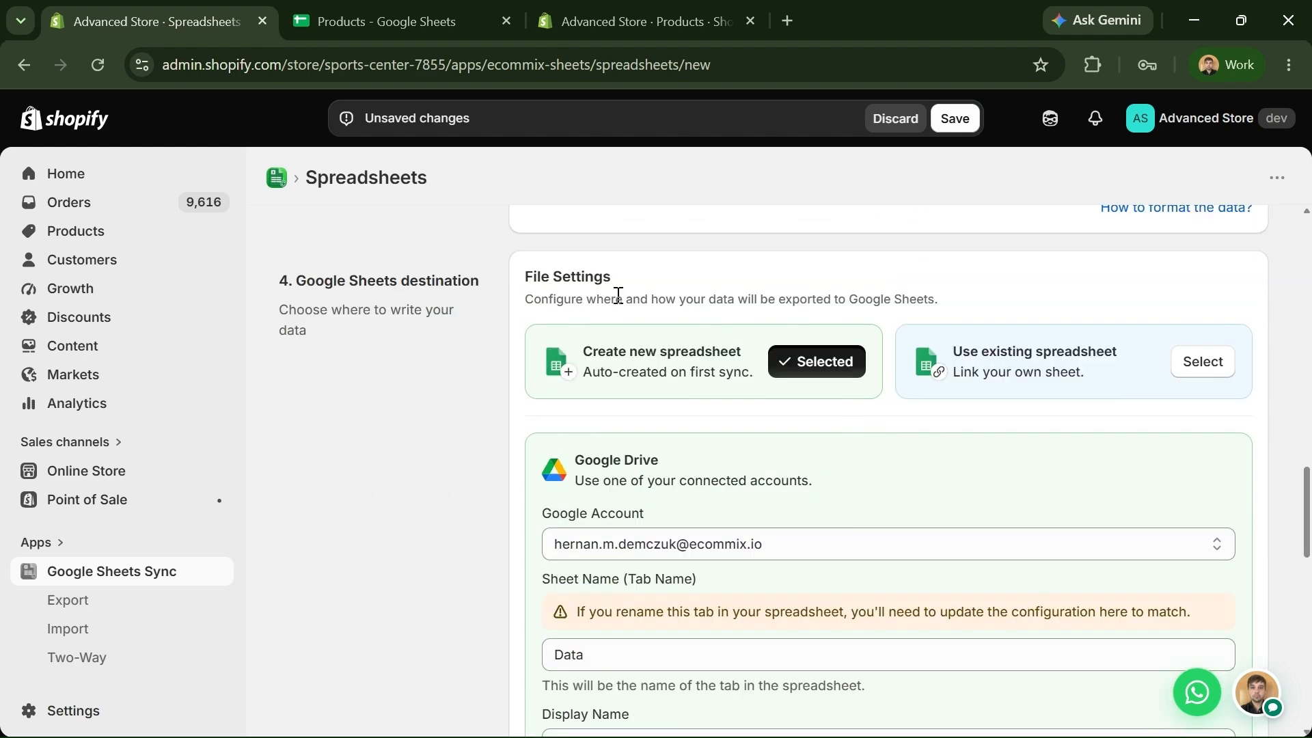
{"action": "scroll", "coordinate": [520, 341], "scroll_direction": "down", "scroll_amount": 1}
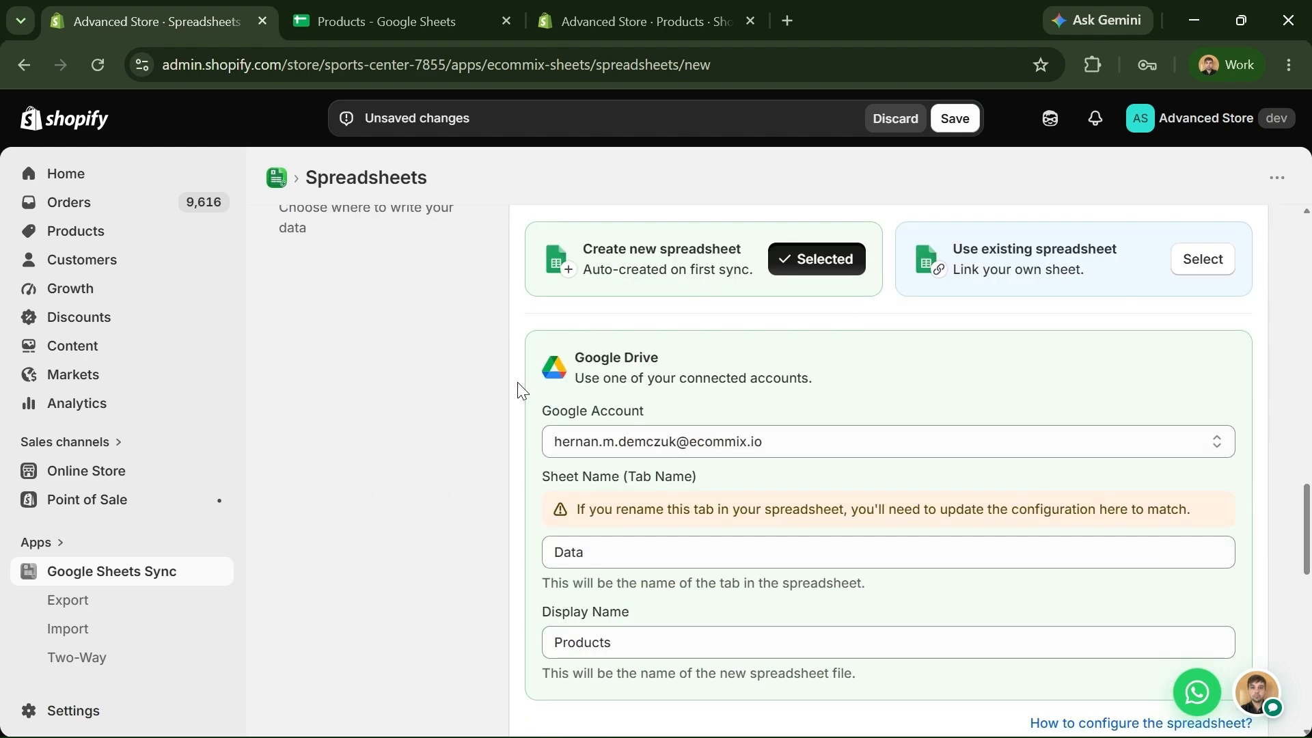
{"action": "scroll", "coordinate": [518, 395], "scroll_direction": "up", "scroll_amount": 1}
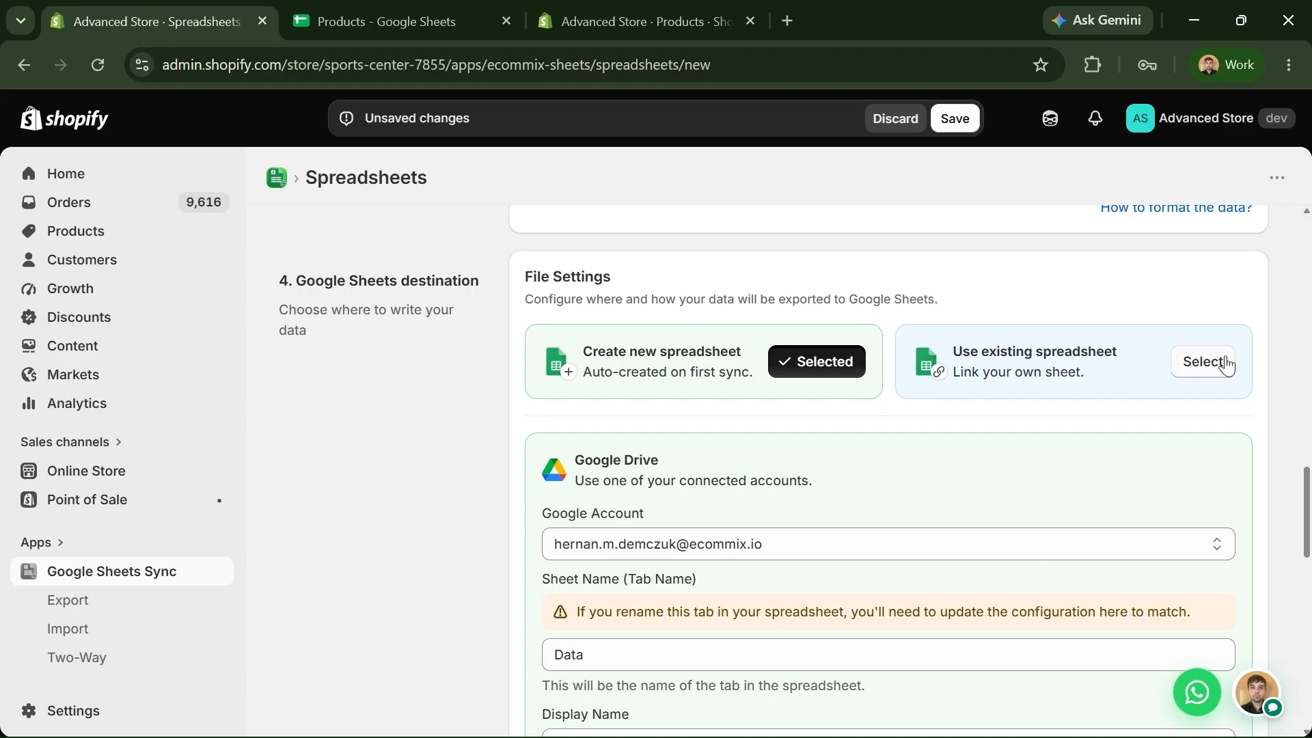
{"action": "left_click", "coordinate": [1217, 364]}
{"action": "scroll", "coordinate": [1200, 383], "scroll_direction": "down", "scroll_amount": 2}
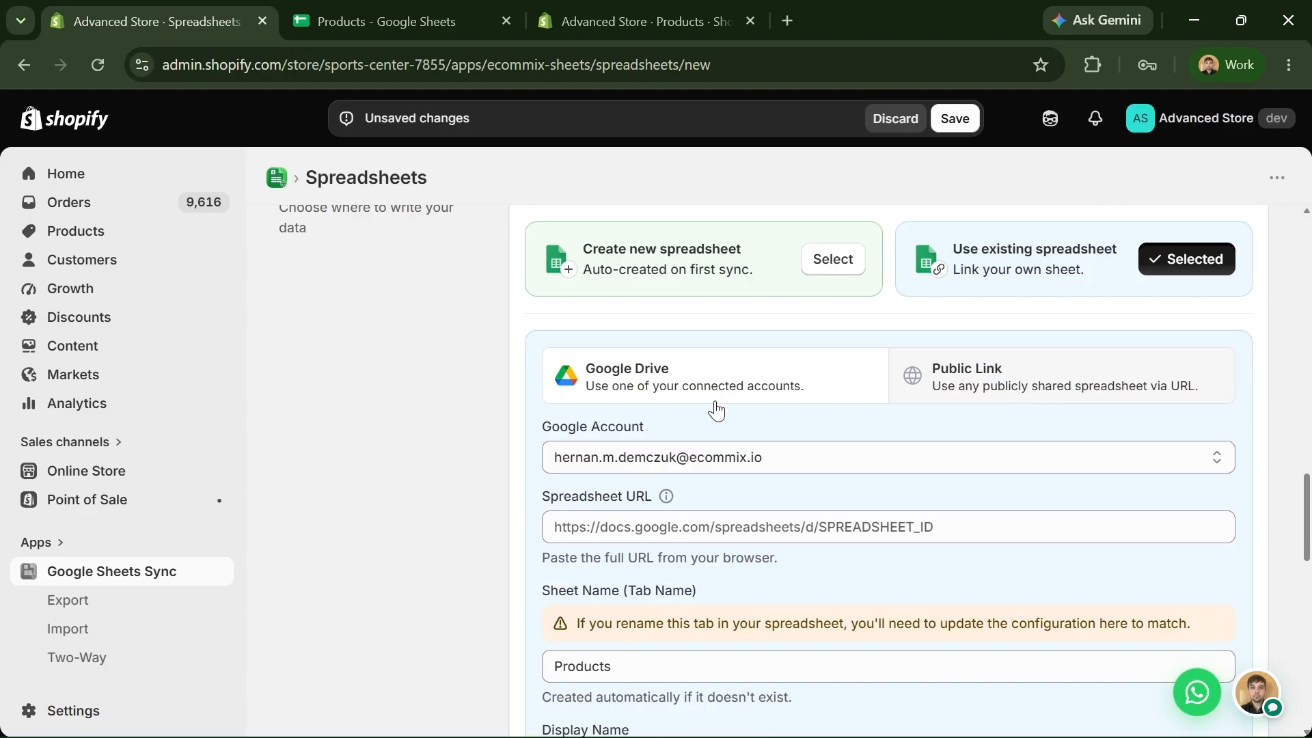
{"action": "left_click", "coordinate": [670, 468]}
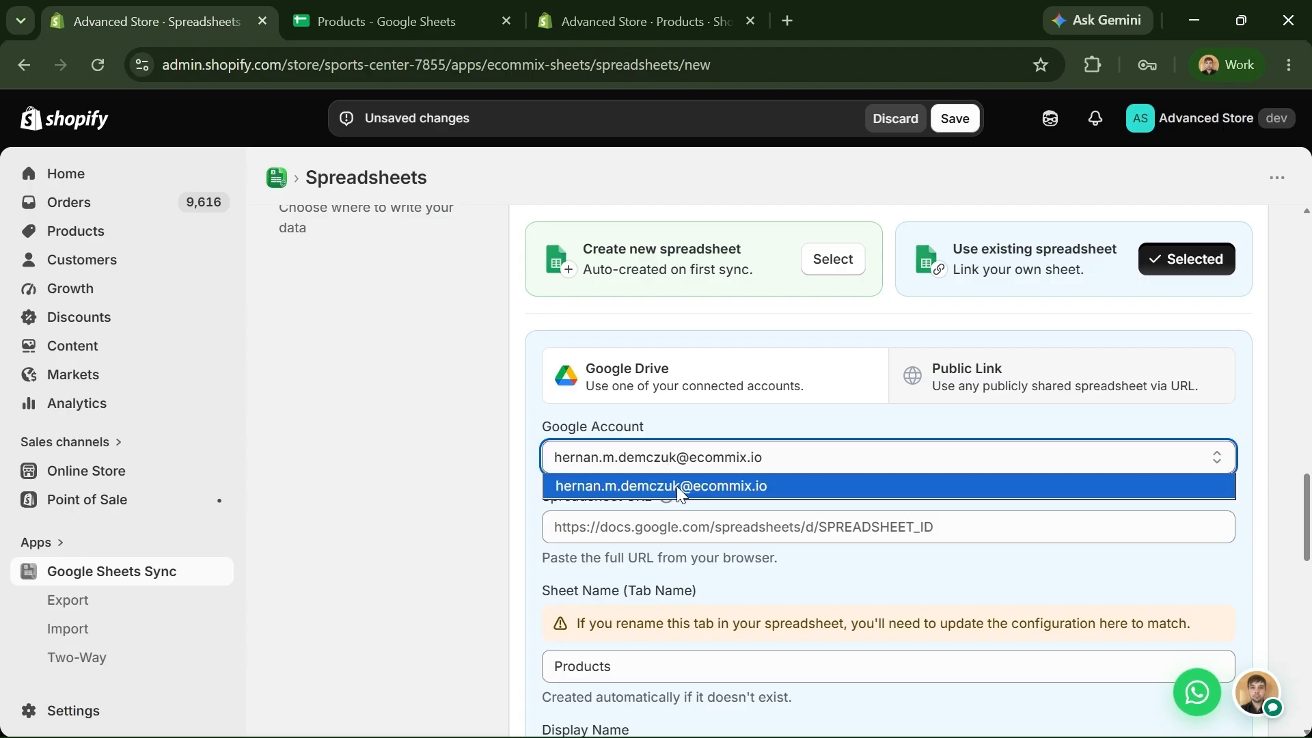
{"action": "left_click", "coordinate": [679, 485]}
{"action": "left_click", "coordinate": [657, 527]}
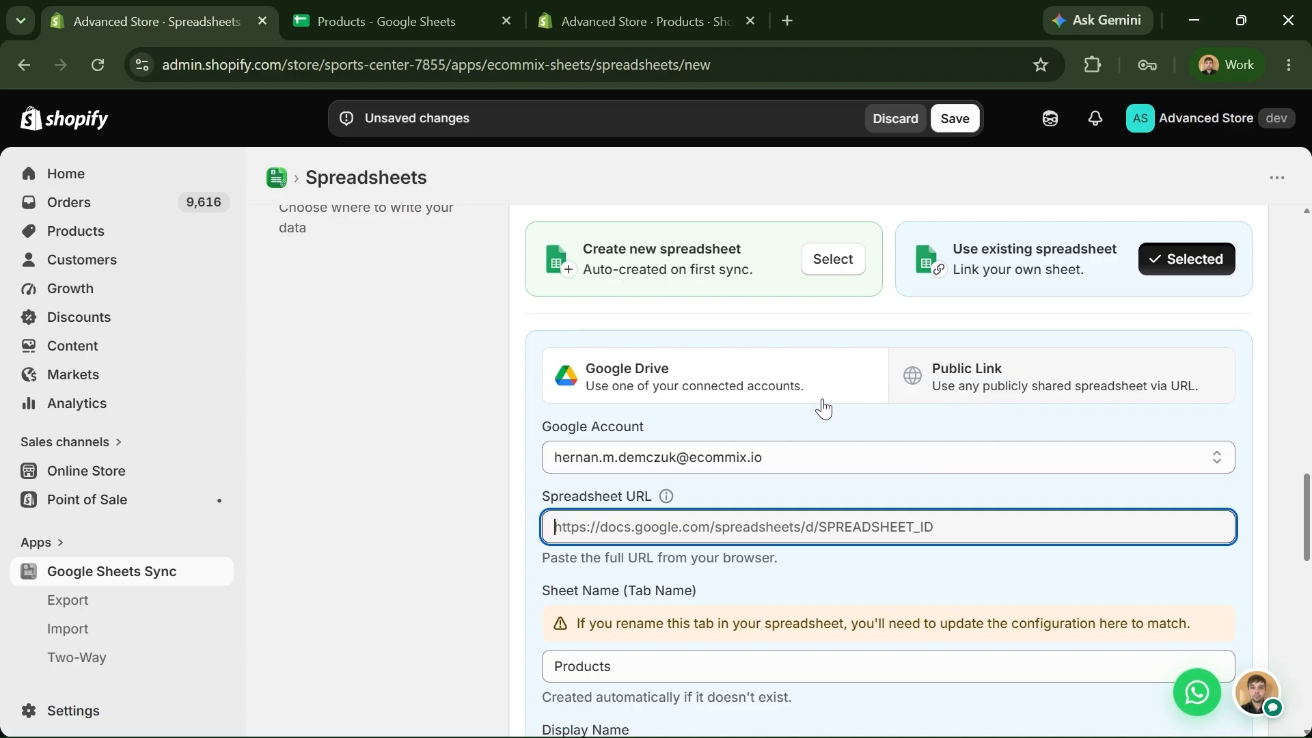
Switch the existing spreadsheet source to Public Link and review its sharing instructions, spreadsheet URL, sheet name and display name settings
{"action": "left_click", "coordinate": [989, 391]}
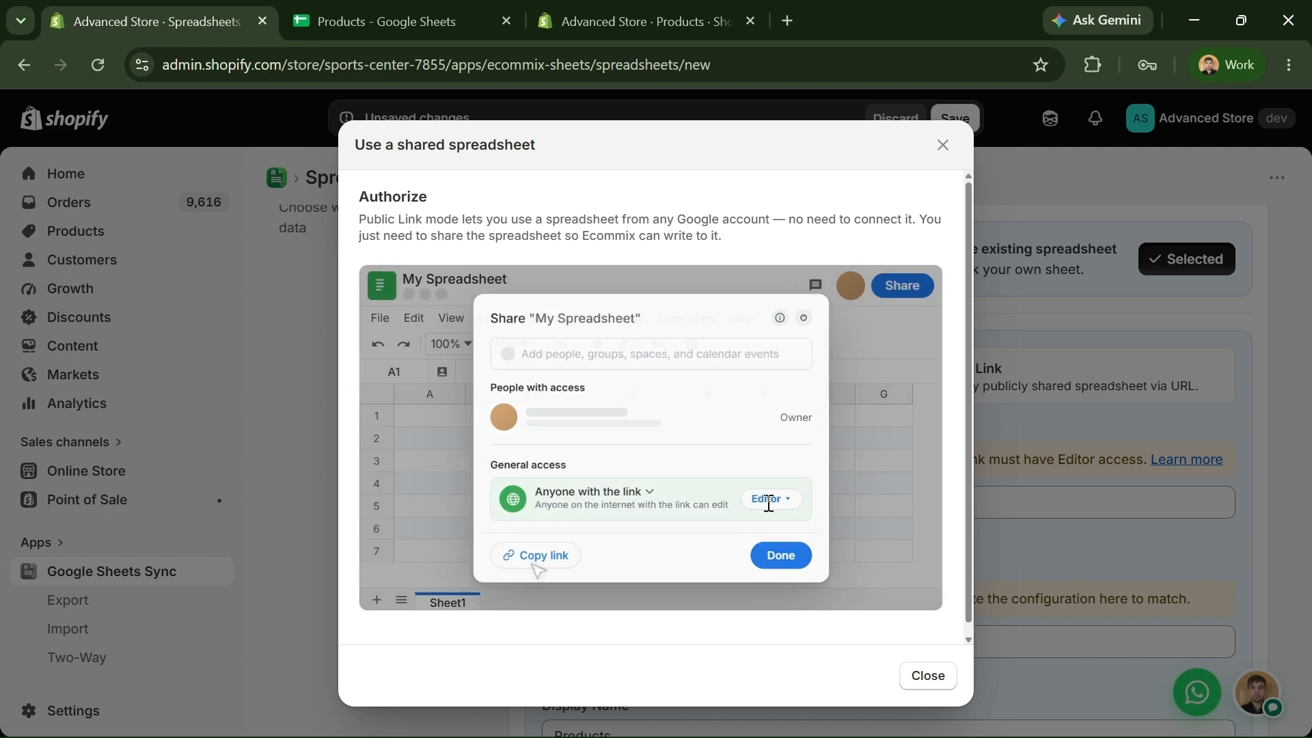
{"action": "left_click", "coordinate": [937, 677]}
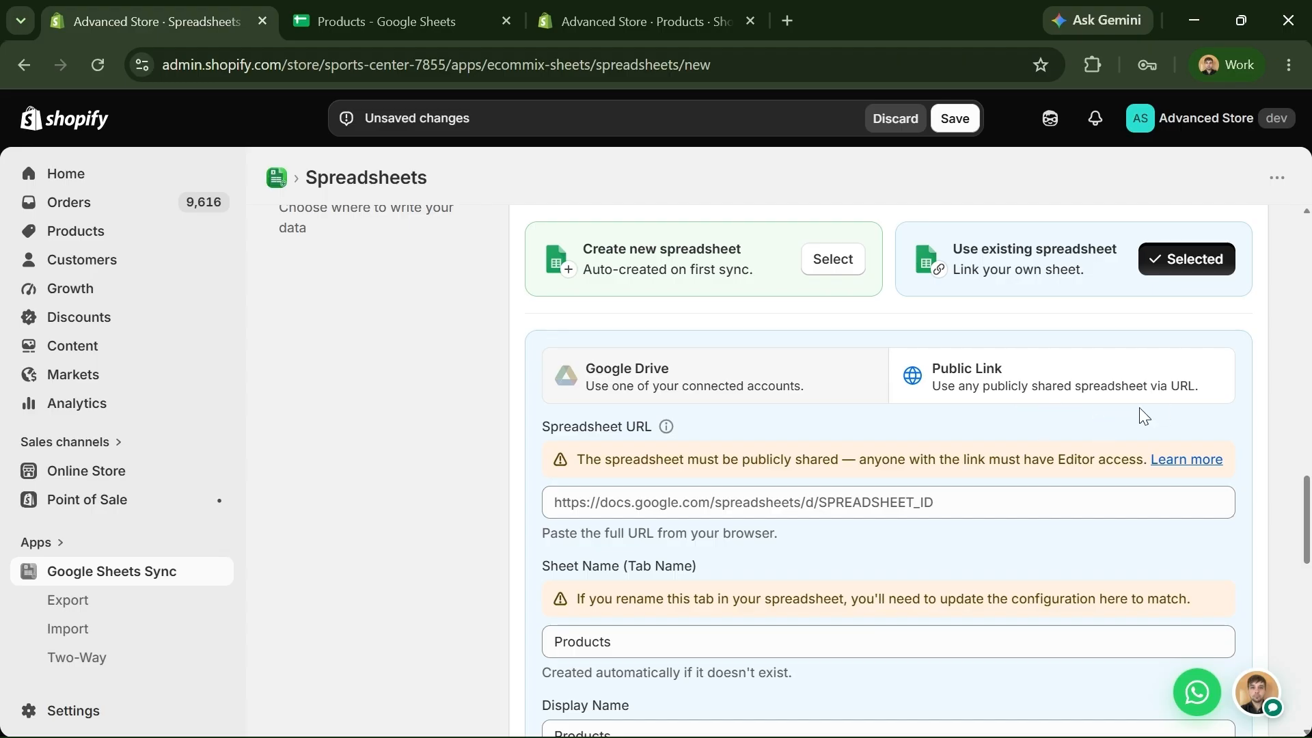
{"action": "scroll", "coordinate": [1093, 436], "scroll_direction": "down", "scroll_amount": 1}
{"action": "left_click", "coordinate": [961, 400]}
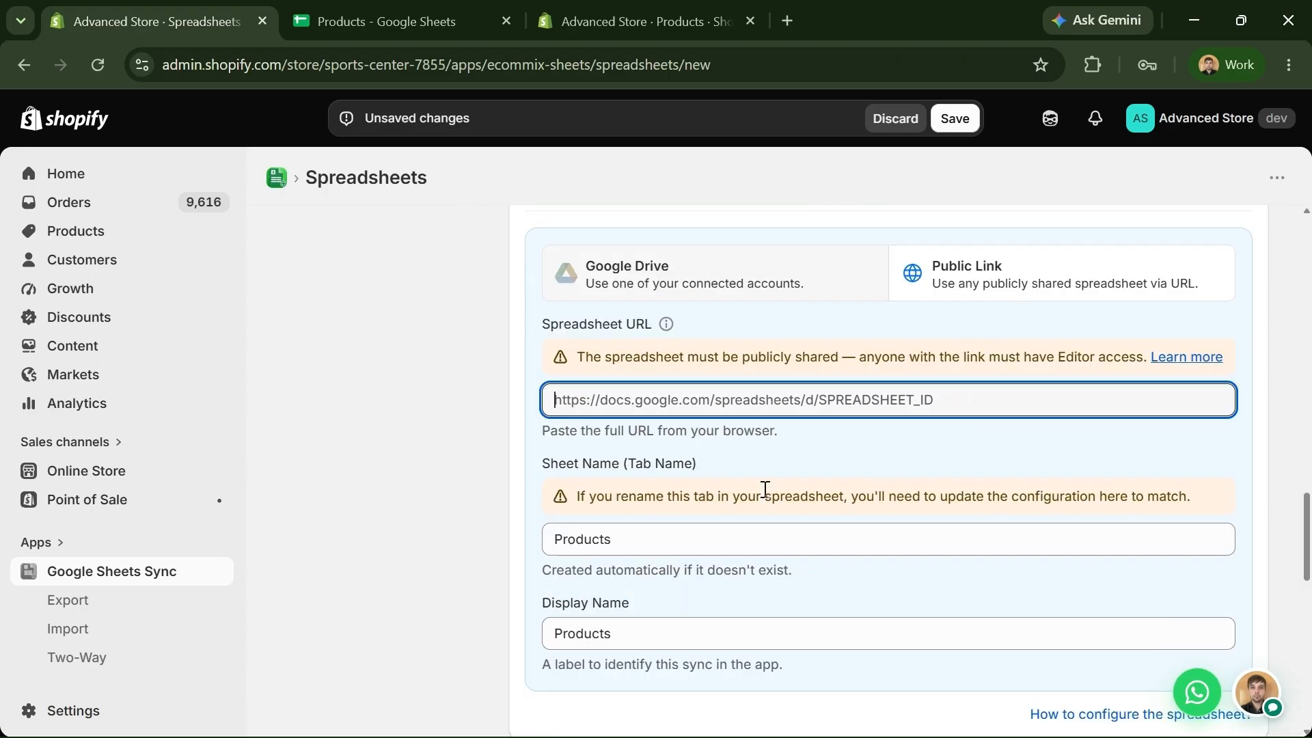
{"action": "scroll", "coordinate": [805, 424], "scroll_direction": "up", "scroll_amount": 1}
{"action": "scroll", "coordinate": [772, 492], "scroll_direction": "down", "scroll_amount": 2}
{"action": "scroll", "coordinate": [796, 502], "scroll_direction": "up", "scroll_amount": 1}
{"action": "scroll", "coordinate": [907, 463], "scroll_direction": "up", "scroll_amount": 1}
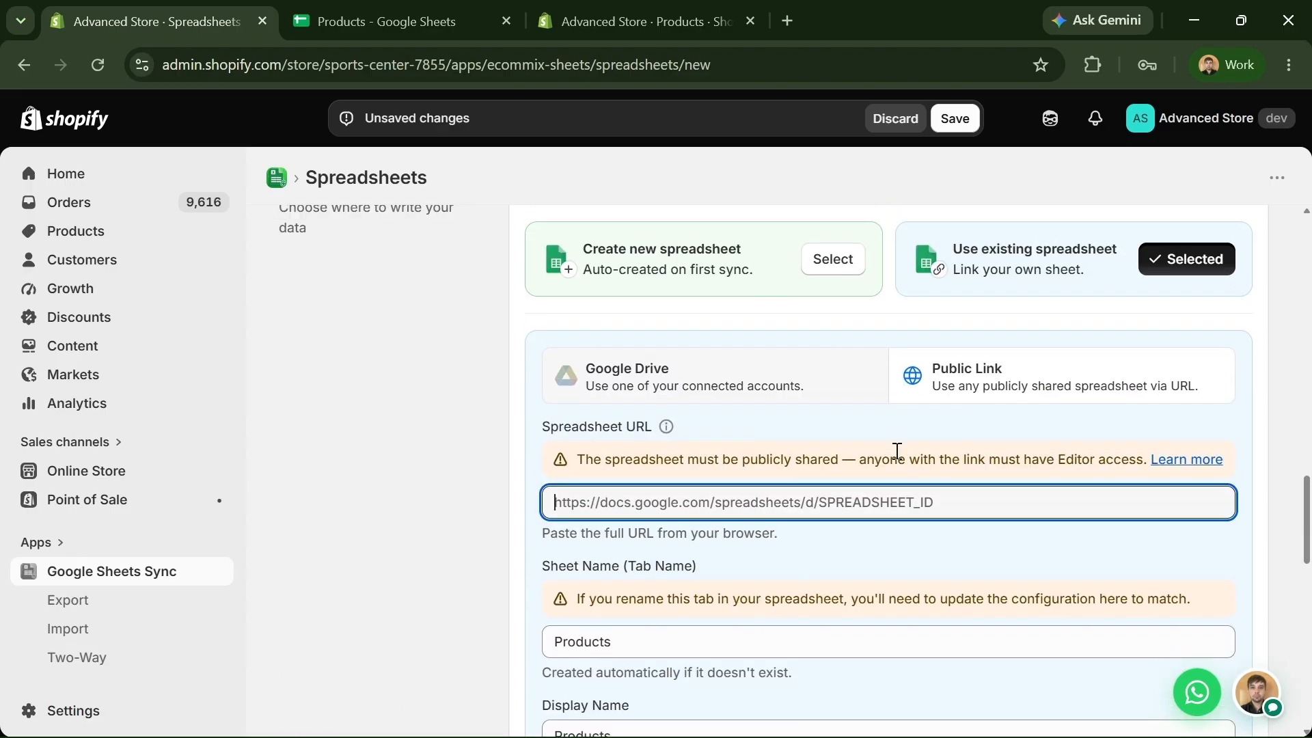
Return the source to Google Drive and set the destination to create a new spreadsheet
{"action": "left_click", "coordinate": [875, 400]}
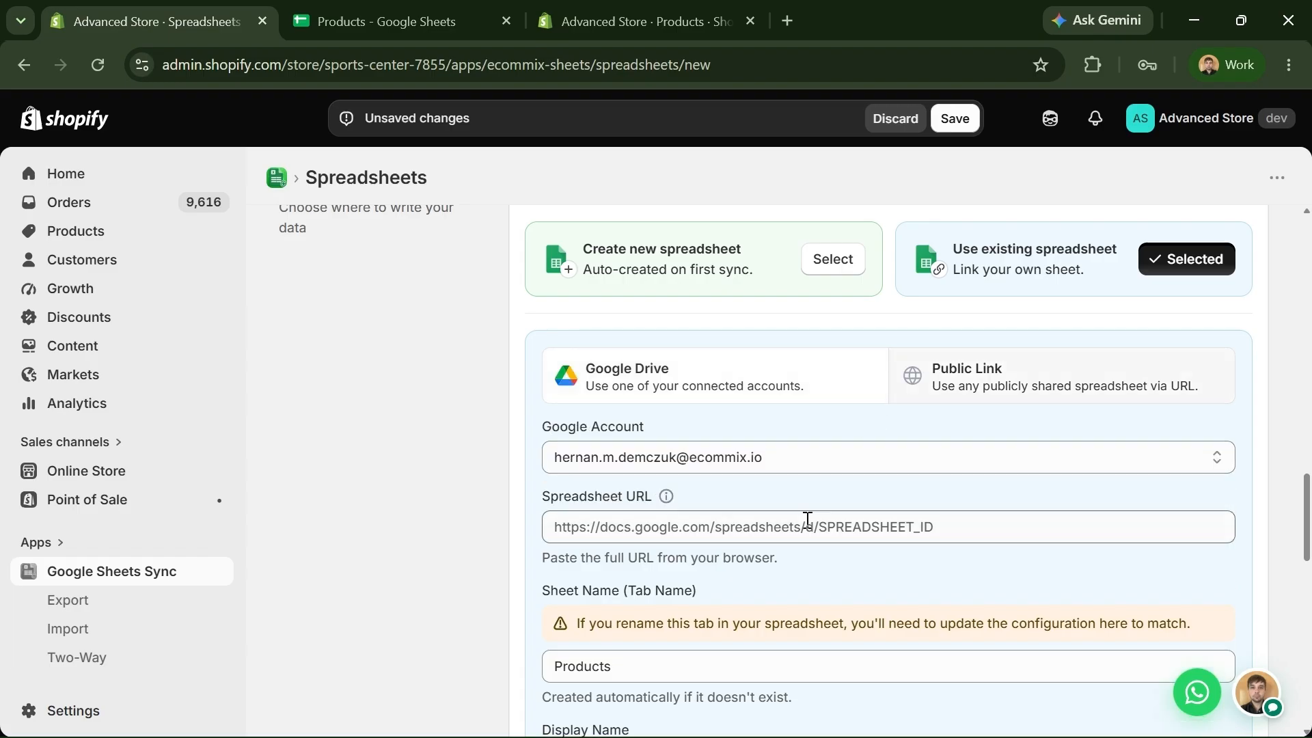
{"action": "left_click", "coordinate": [833, 259]}
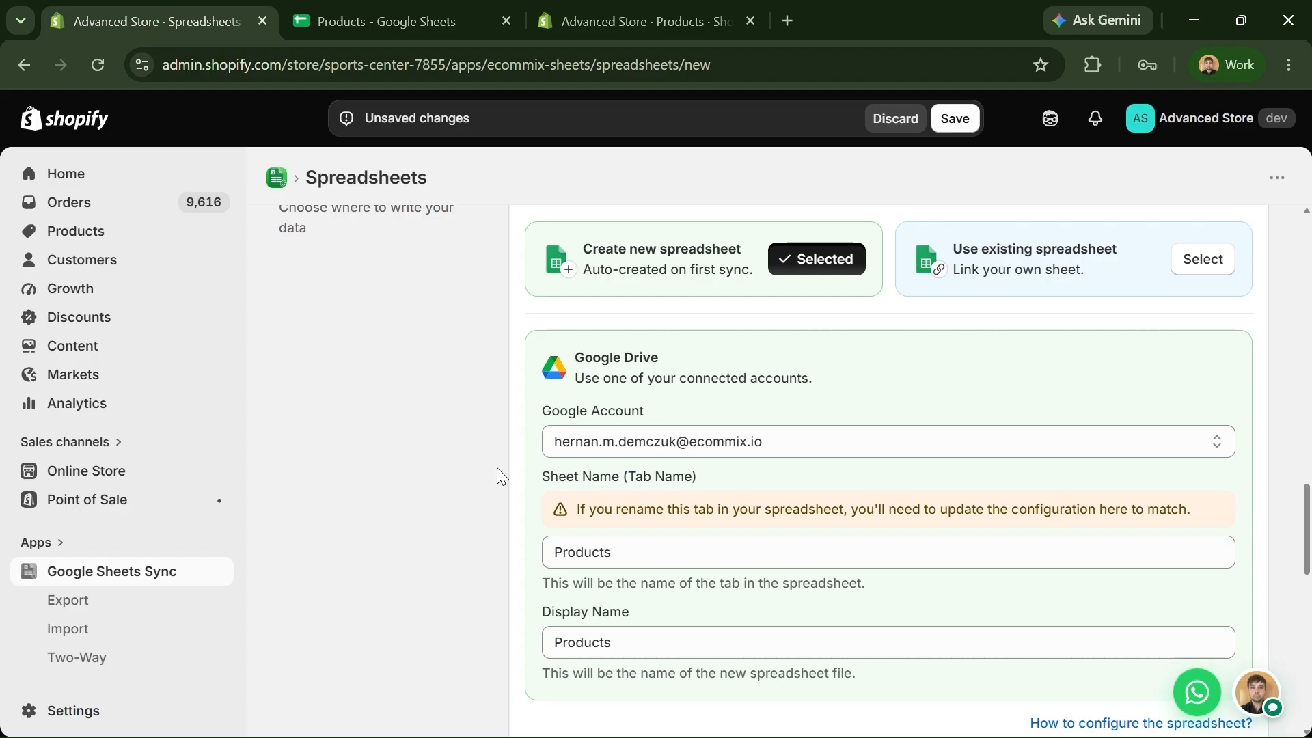
Turn on automatic refresh and check the available interval units, keeping the daily schedule
{"action": "scroll", "coordinate": [490, 502], "scroll_direction": "down", "scroll_amount": 7}
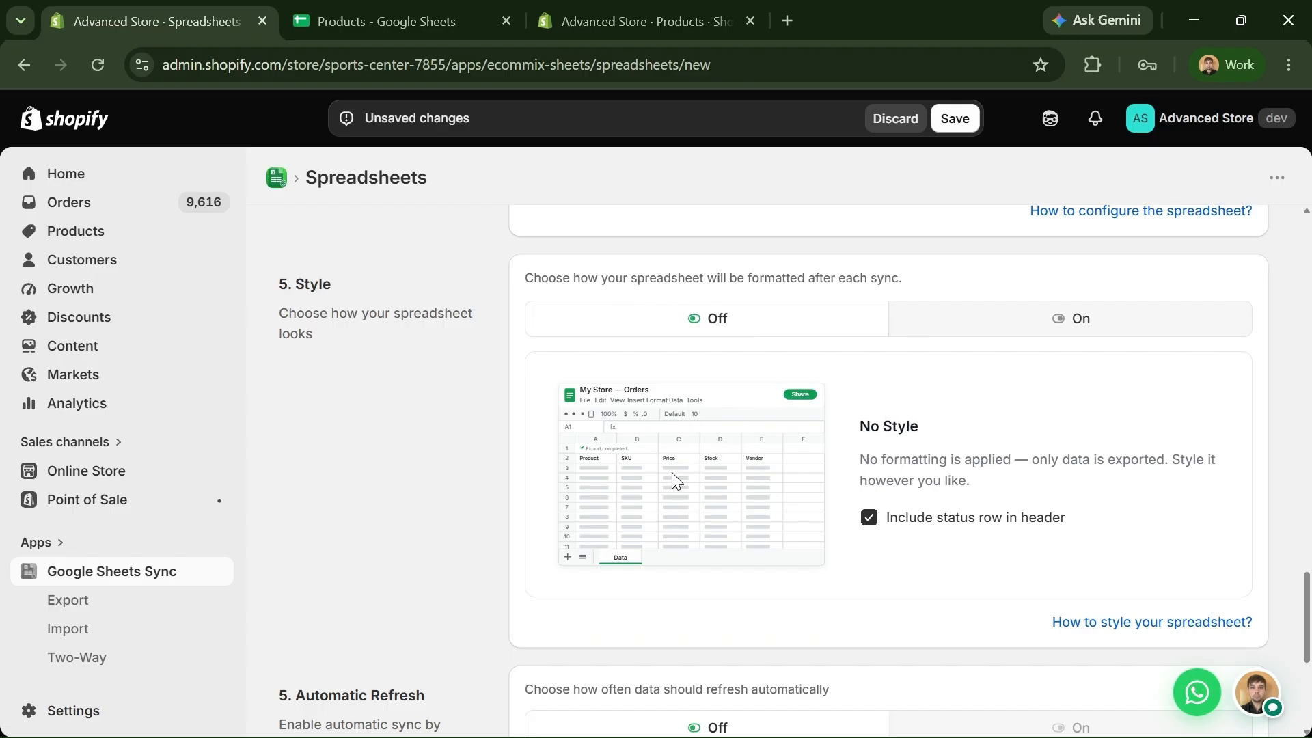
{"action": "scroll", "coordinate": [629, 468], "scroll_direction": "down", "scroll_amount": 4}
{"action": "scroll", "coordinate": [629, 467], "scroll_direction": "down", "scroll_amount": 1}
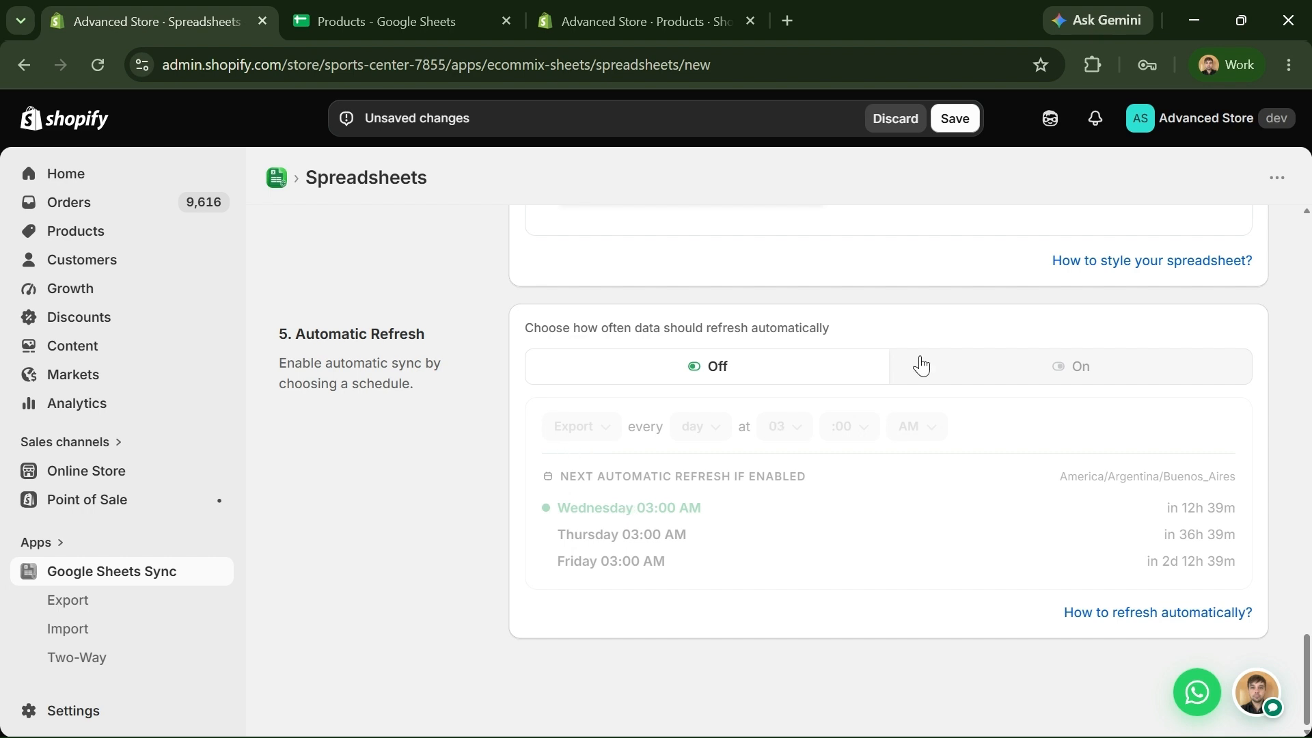
{"action": "left_click", "coordinate": [943, 363]}
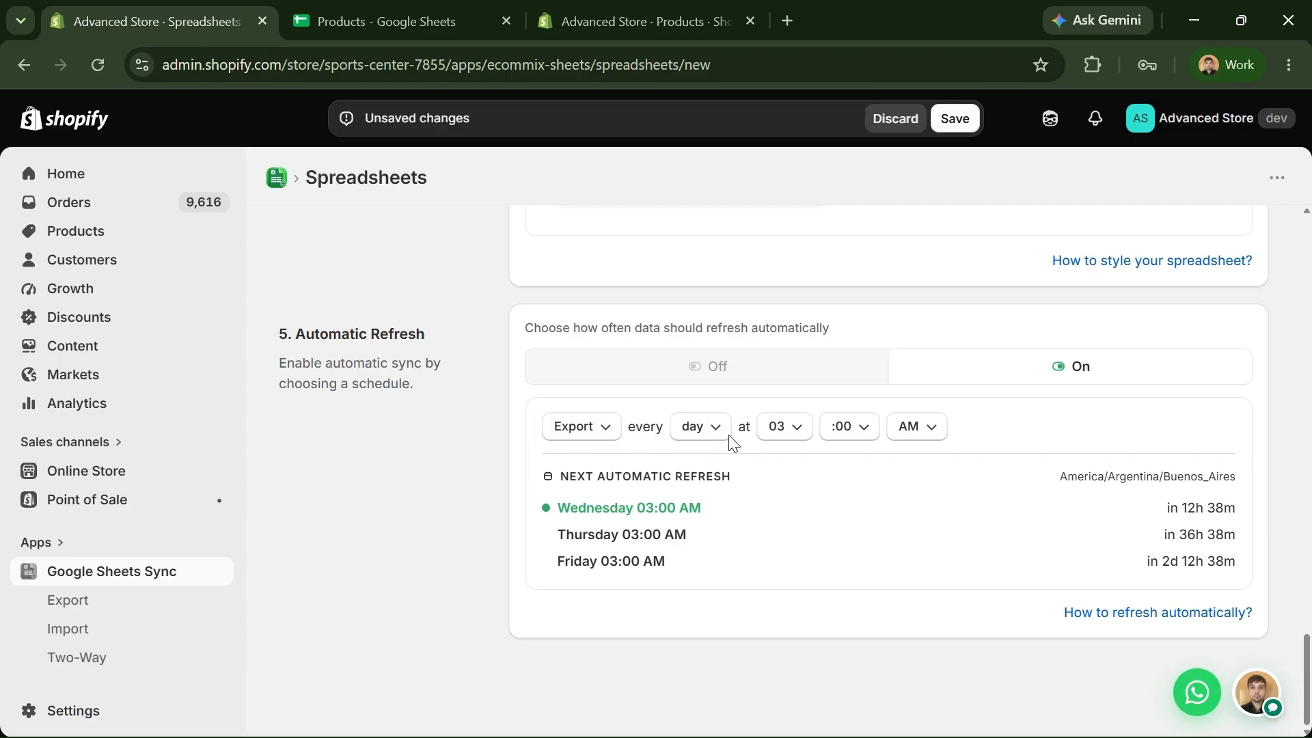
{"action": "left_click", "coordinate": [704, 435]}
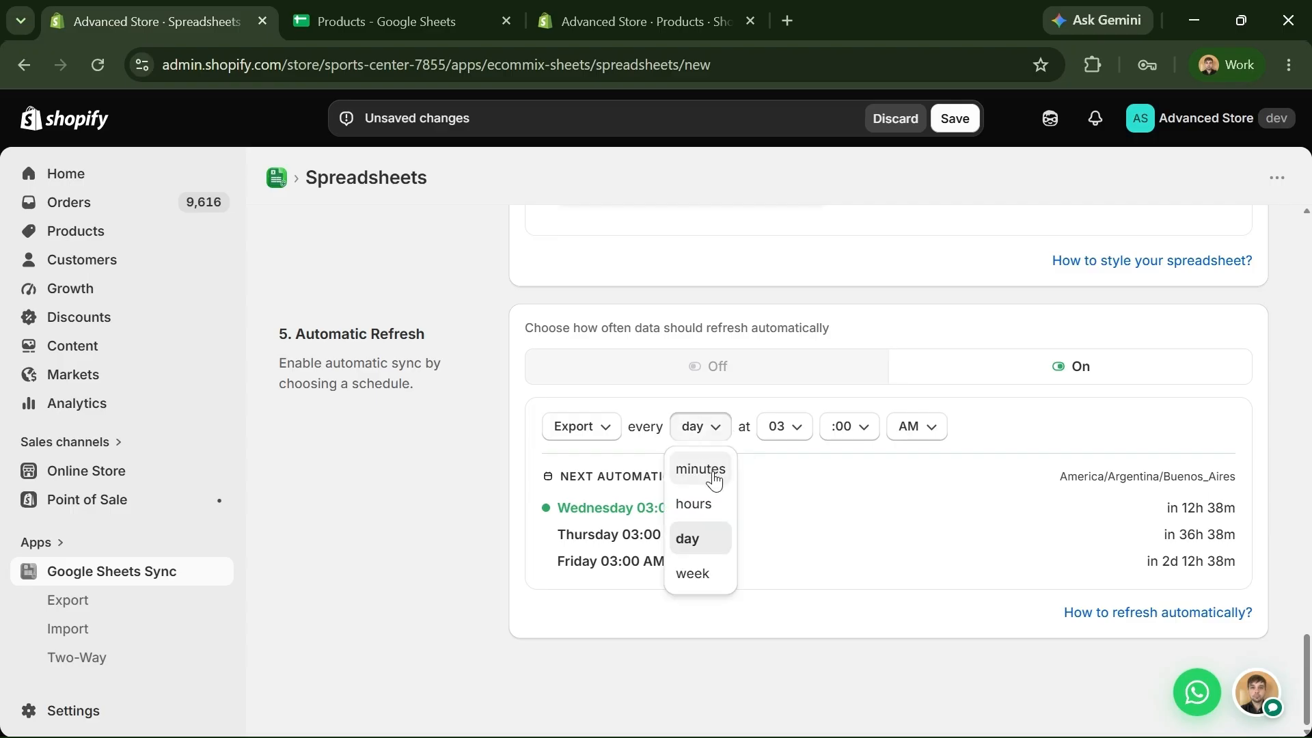
{"action": "left_click", "coordinate": [759, 555]}
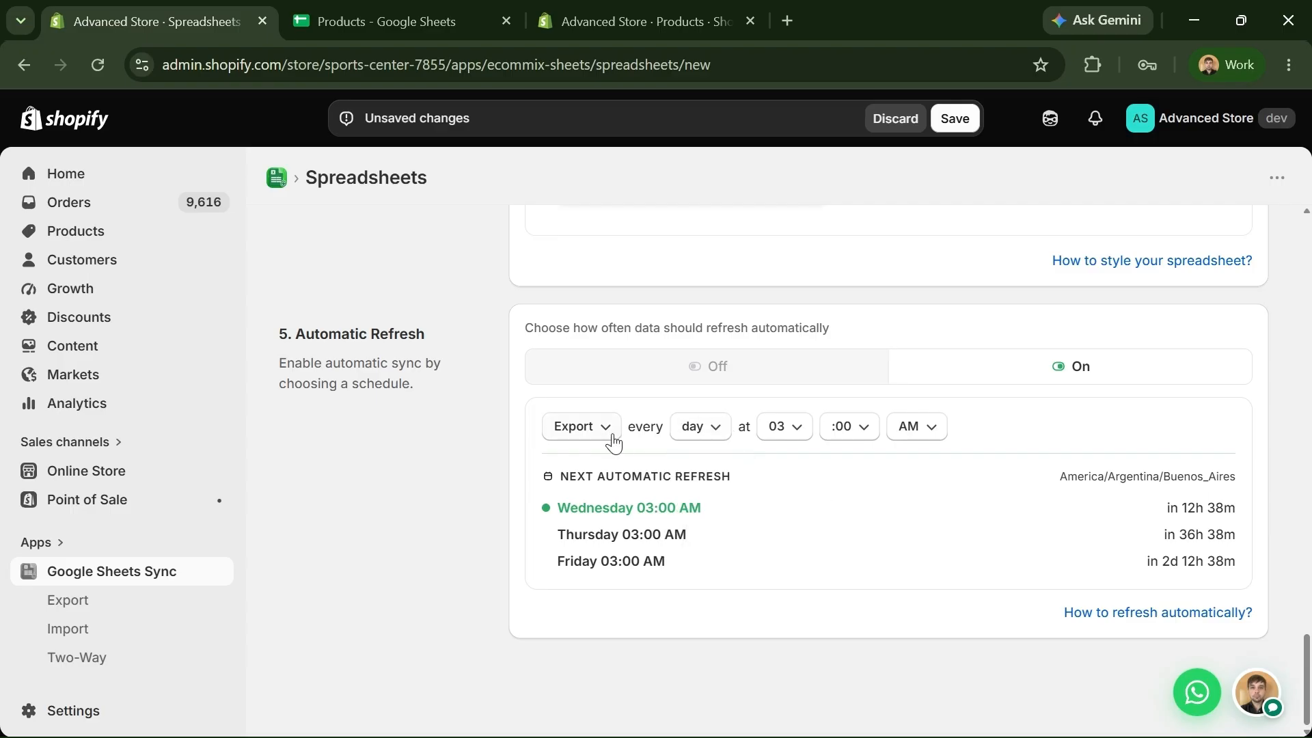
Change the scheduled automatic refresh action to Import, confirm the automatic import, and check the next refresh time
{"action": "left_click", "coordinate": [614, 443]}
{"action": "left_click", "coordinate": [587, 503]}
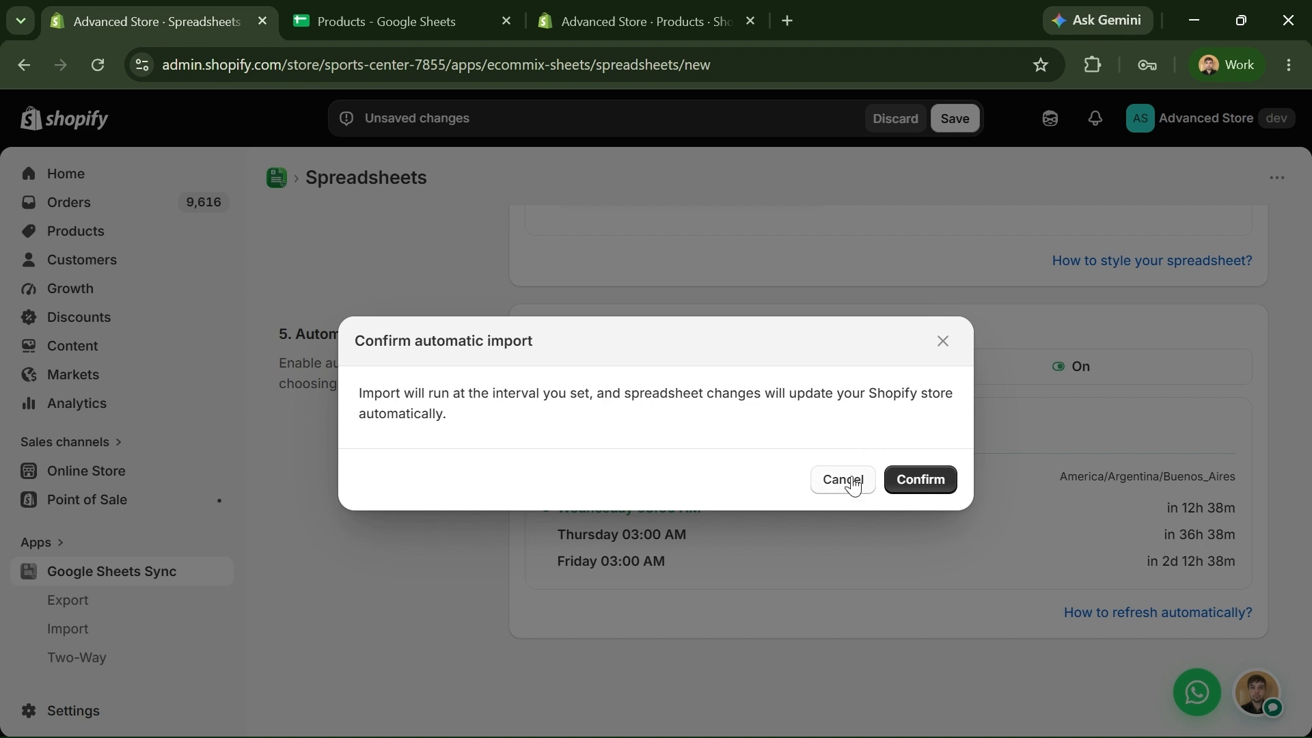
{"action": "left_click", "coordinate": [945, 482]}
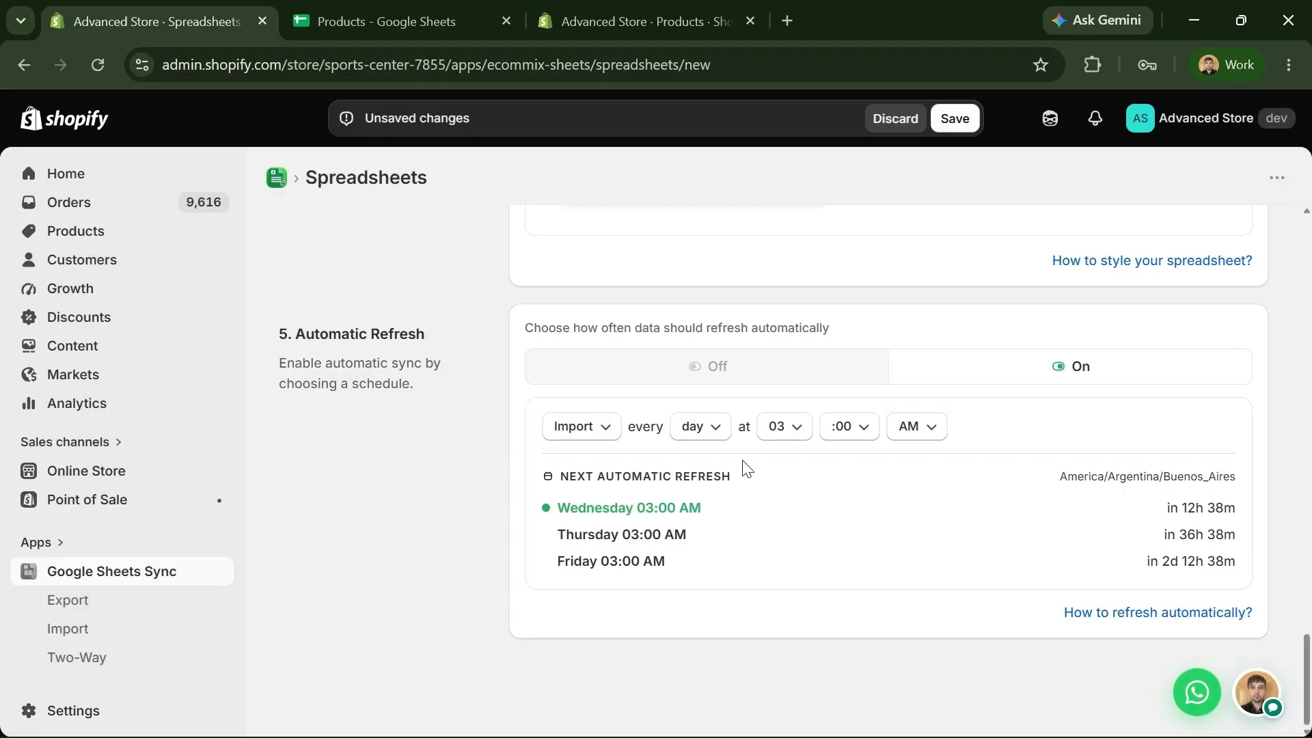
{"action": "left_click_drag", "start_coordinate": [636, 507], "coordinate": [689, 508]}
{"action": "left_click", "coordinate": [723, 514]}
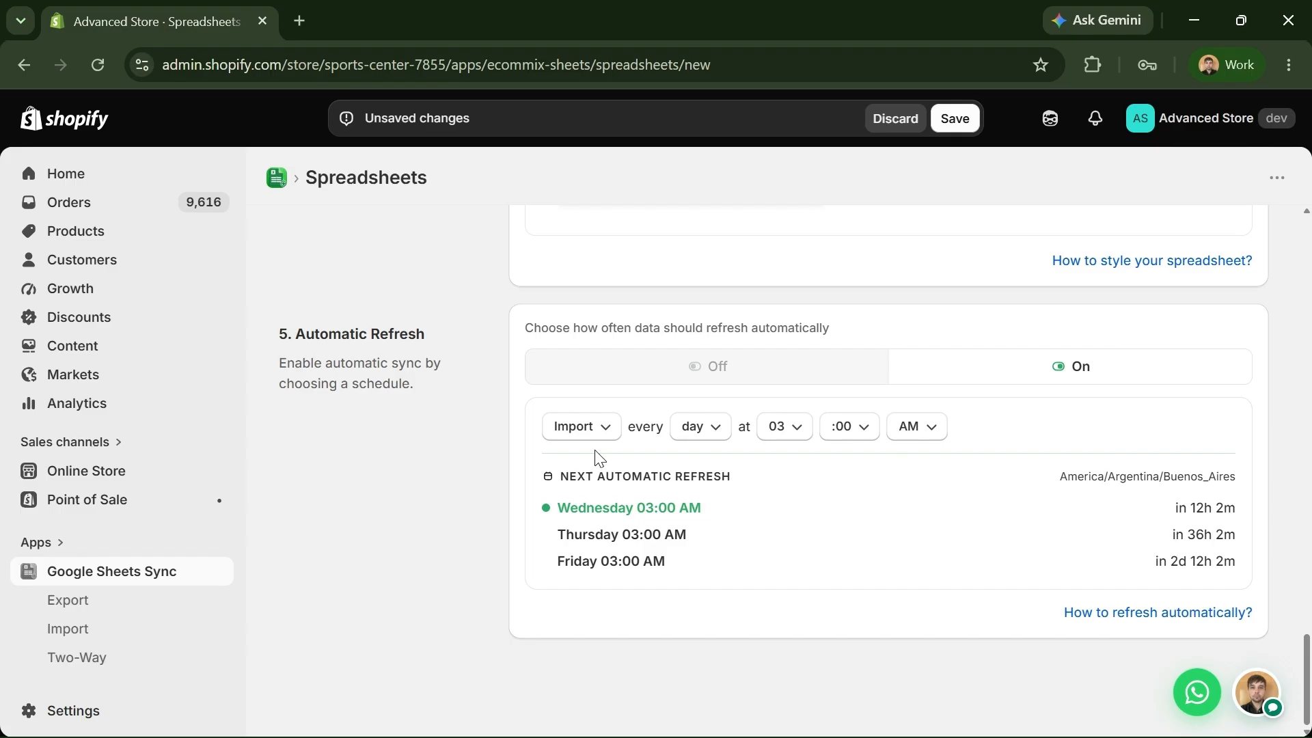
Set the scheduled automatic refresh action to Export and save the spreadsheet configuration
{"action": "left_click", "coordinate": [579, 427]}
{"action": "left_click", "coordinate": [599, 471]}
{"action": "left_click", "coordinate": [957, 127]}
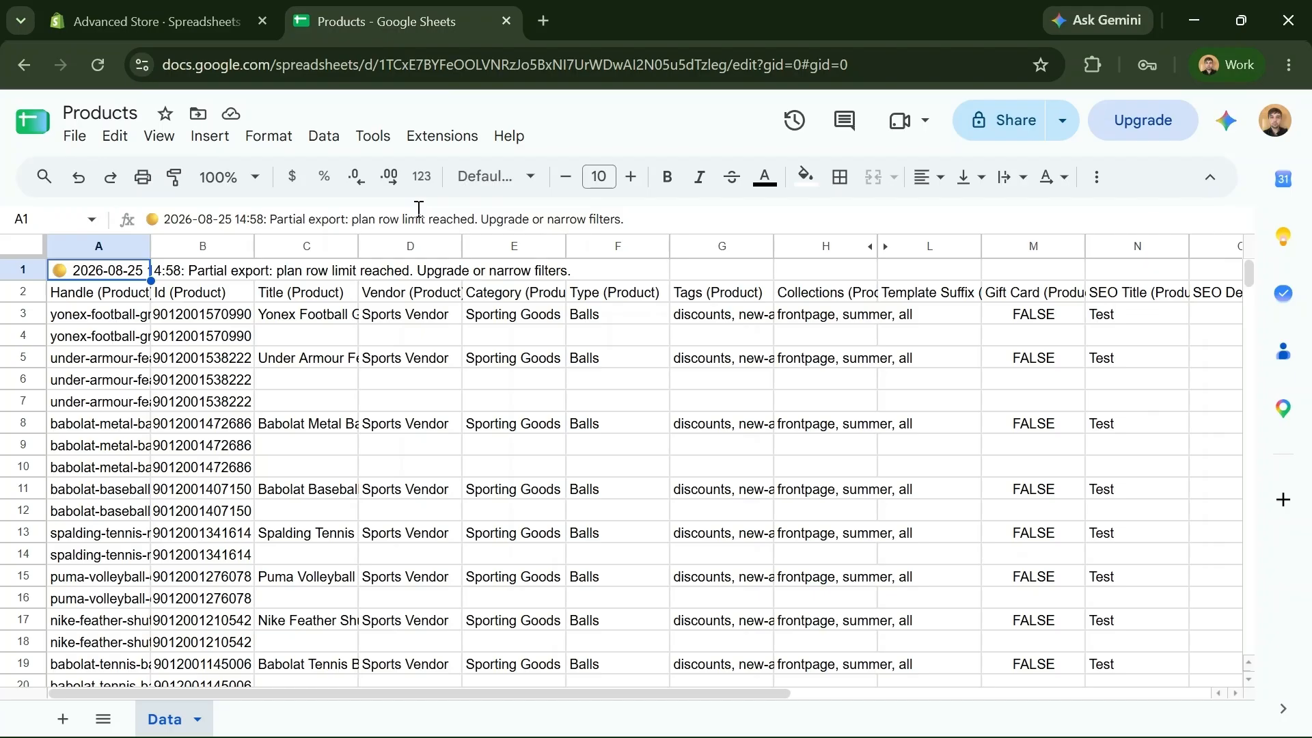
Examine the exported Products sheet, comparing the handle and ID columns with the editable product columns from Title onwards
{"action": "left_click", "coordinate": [350, 410]}
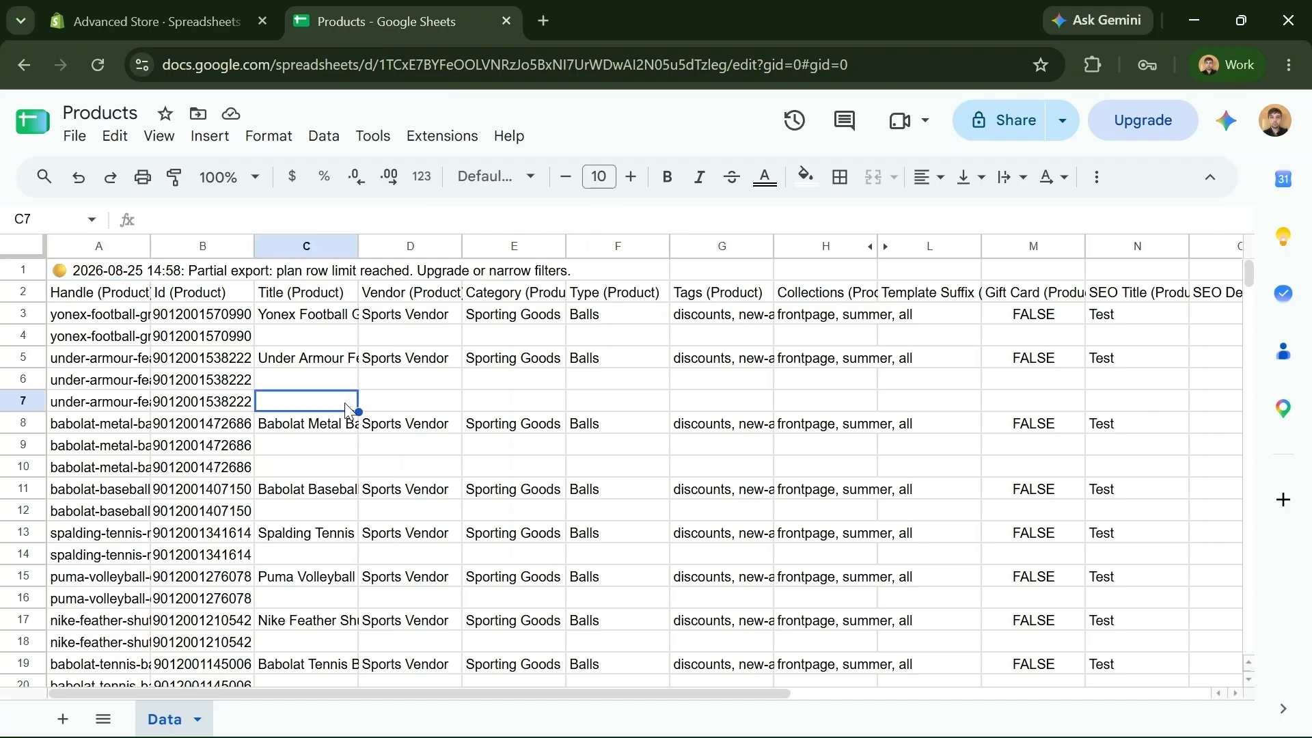
{"action": "left_click", "coordinate": [78, 323]}
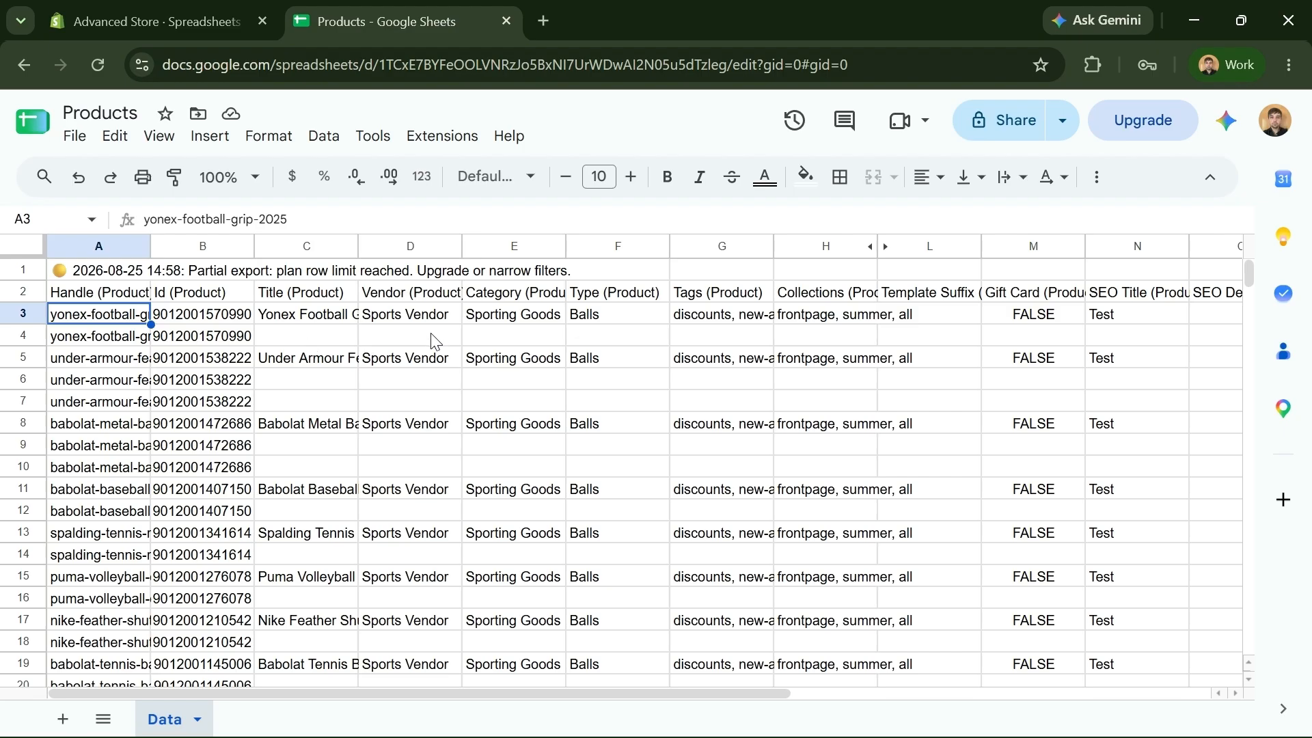
{"action": "left_click", "coordinate": [344, 316]}
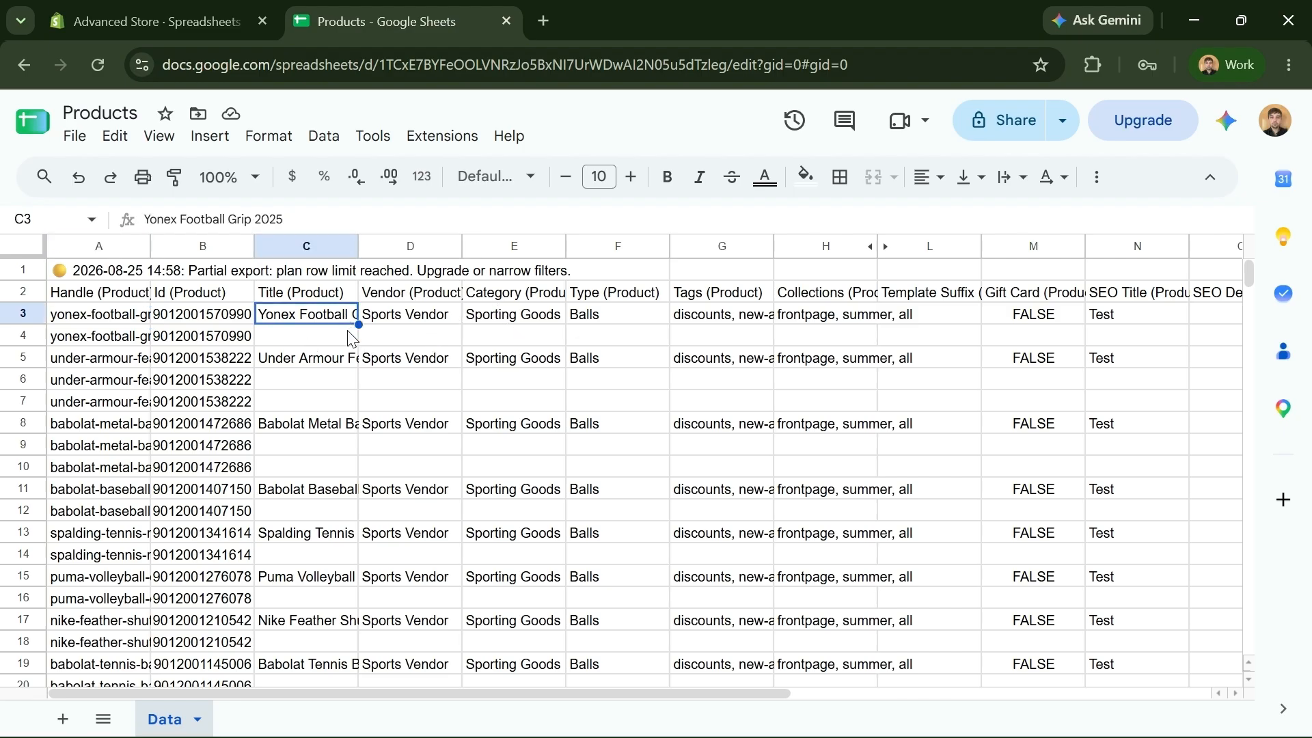
{"action": "left_click", "coordinate": [438, 340]}
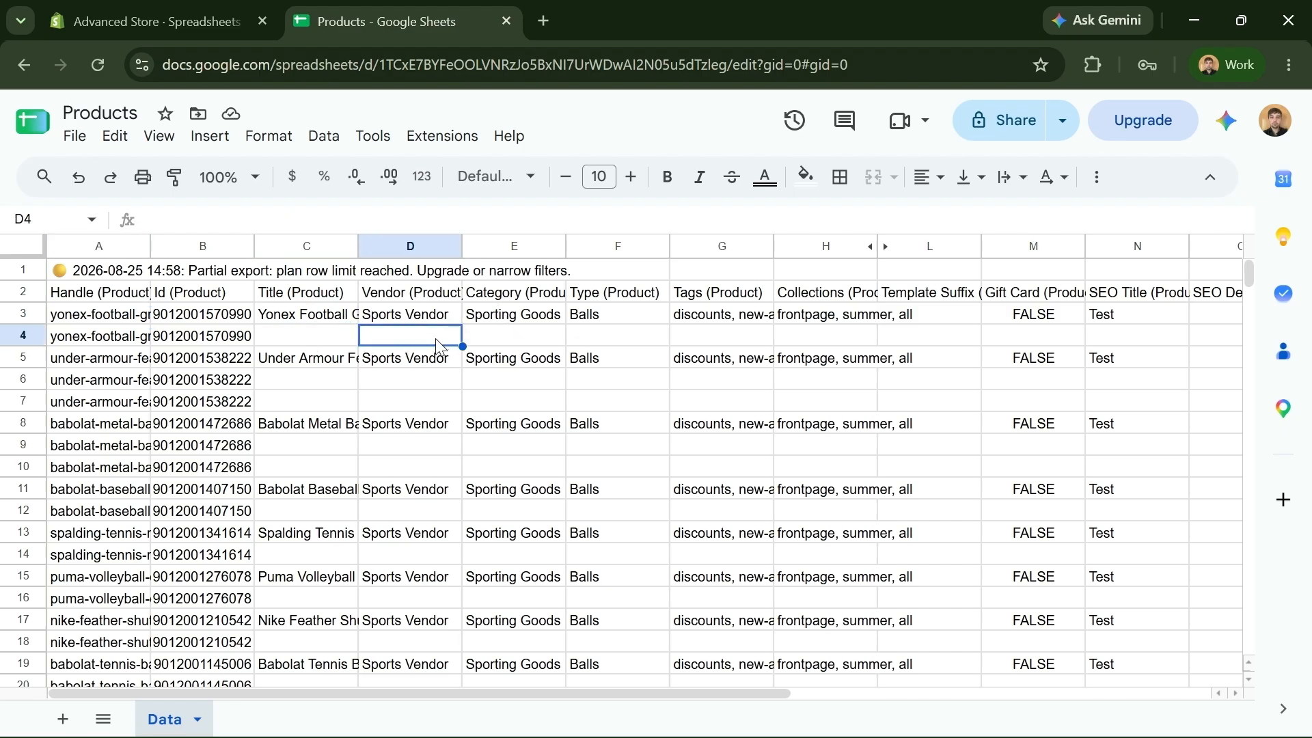
{"action": "left_click", "coordinate": [330, 339]}
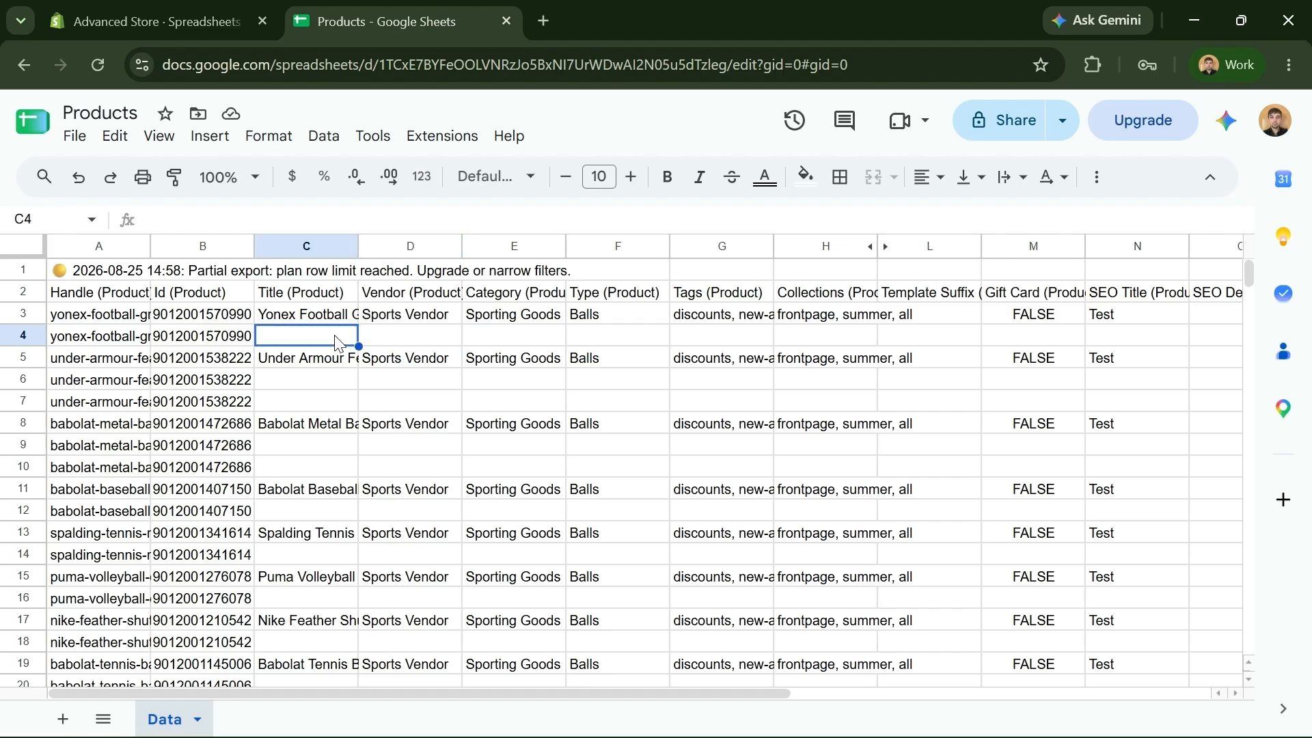
{"action": "left_click", "coordinate": [413, 339]}
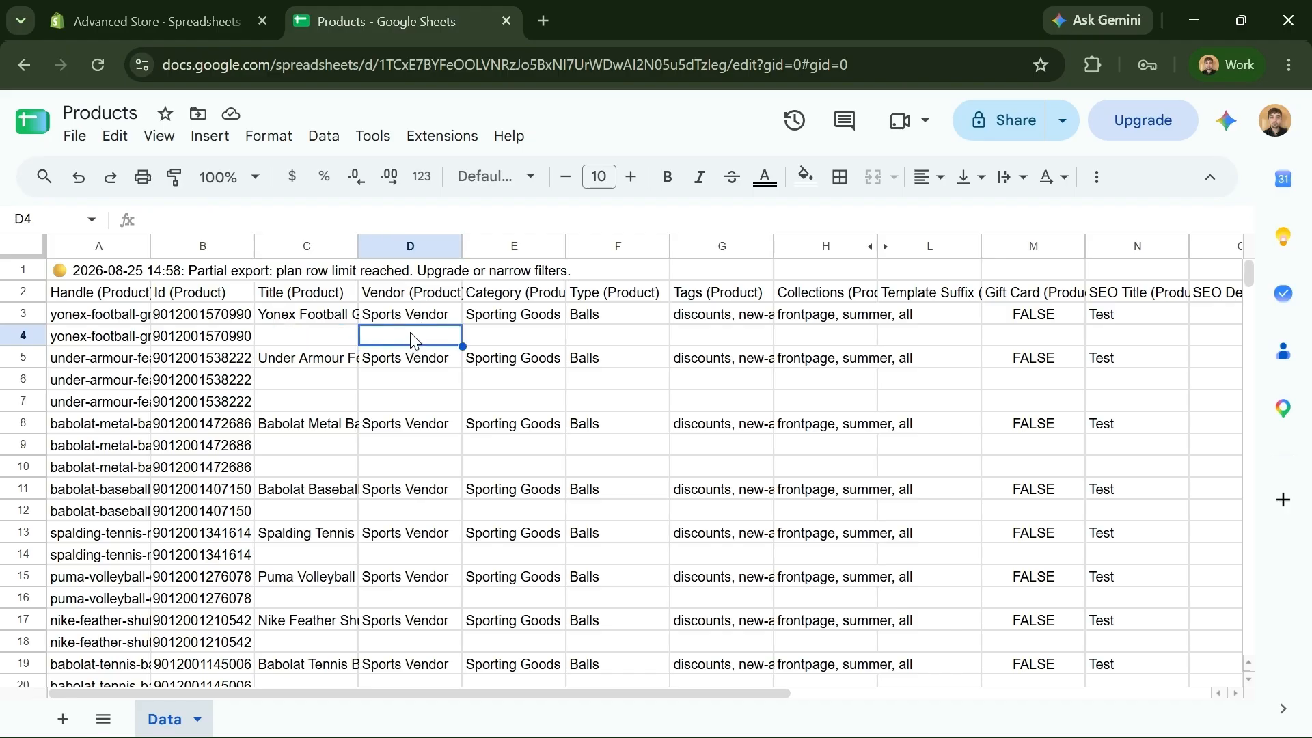
{"action": "left_click", "coordinate": [345, 316]}
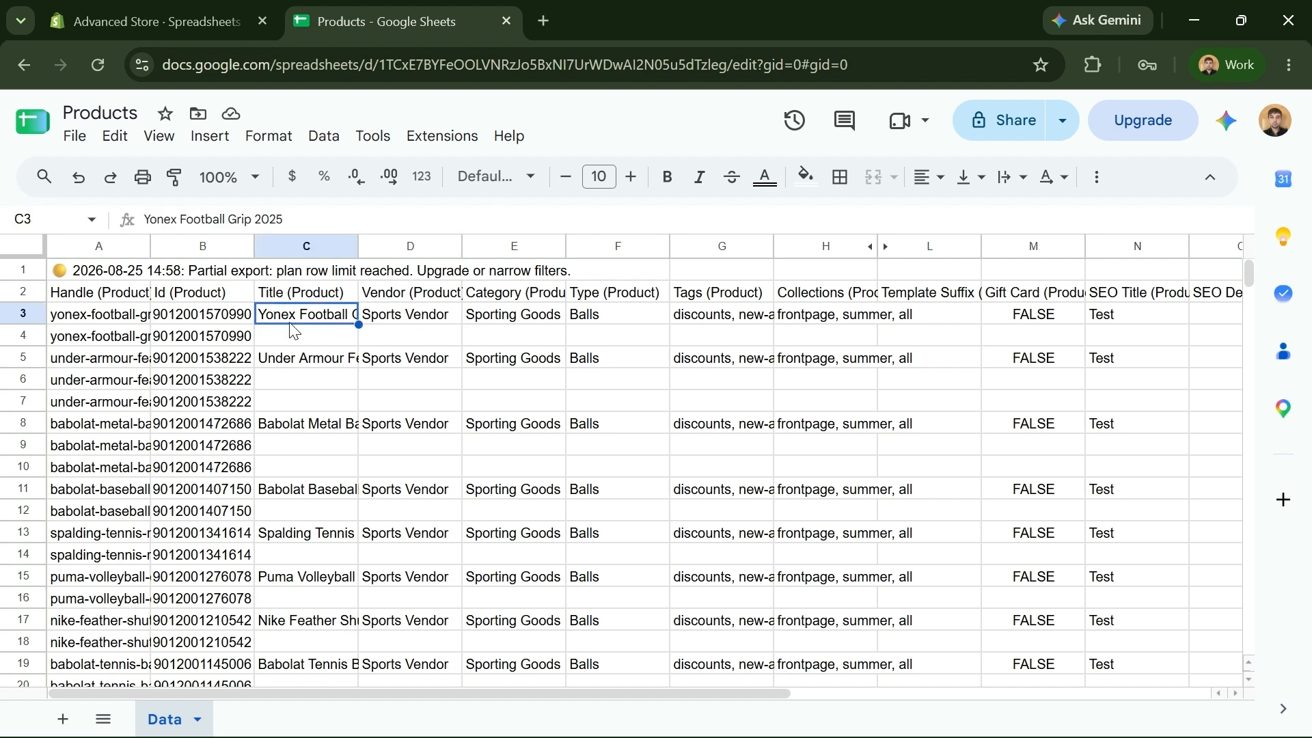
{"action": "left_click", "coordinate": [295, 337]}
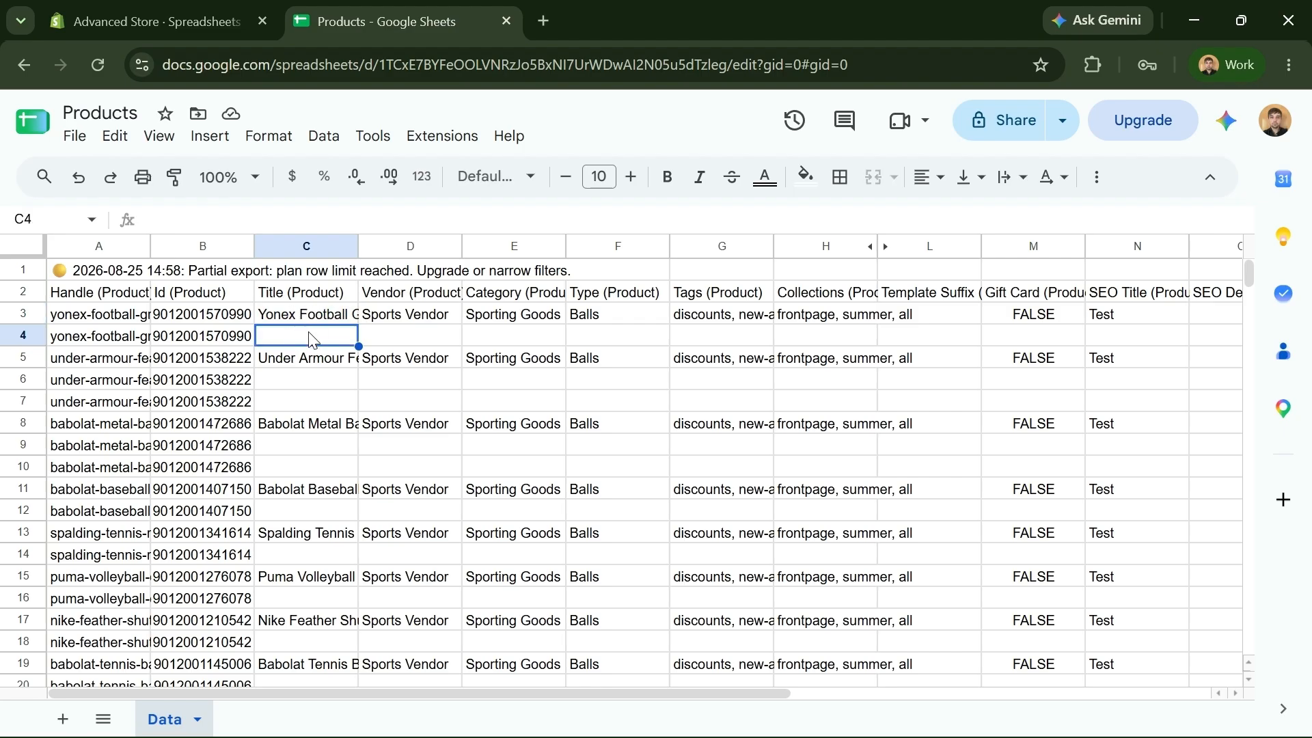
{"action": "left_click", "coordinate": [451, 339]}
{"action": "left_click", "coordinate": [506, 339]}
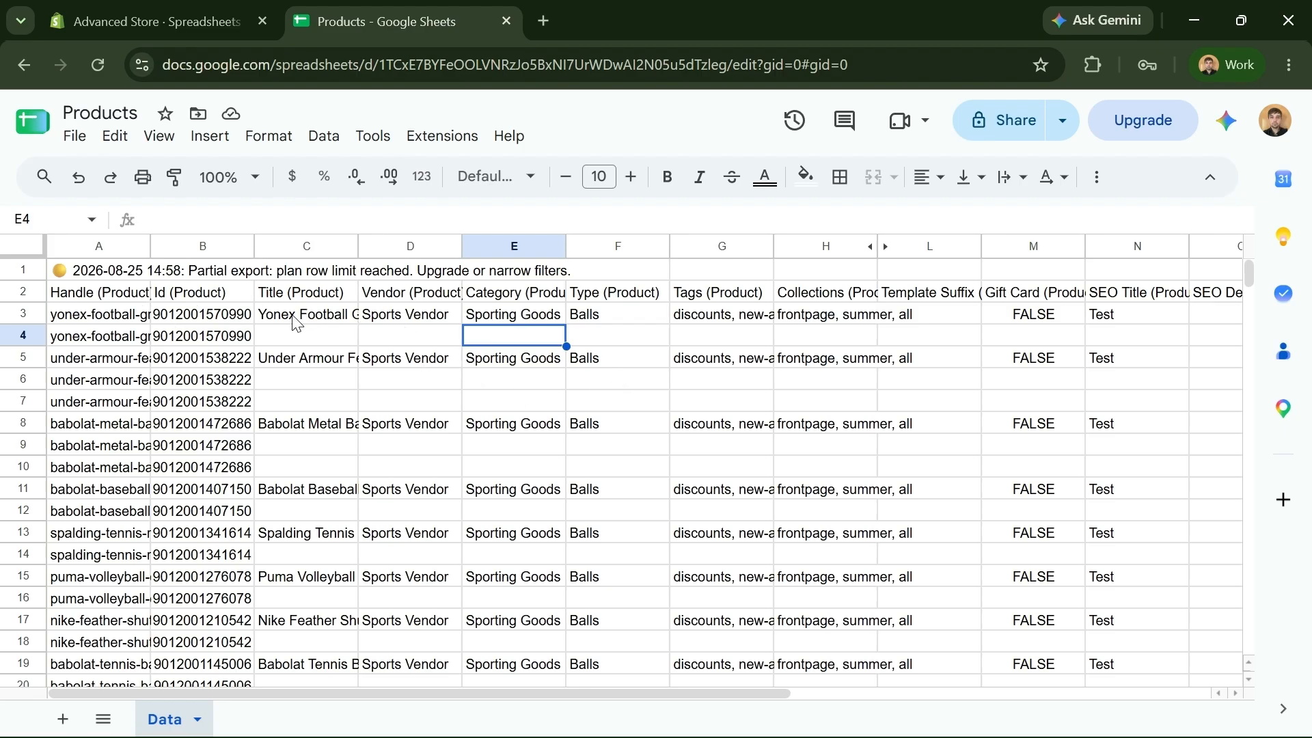
{"action": "left_click", "coordinate": [235, 313]}
{"action": "left_click", "coordinate": [242, 302]}
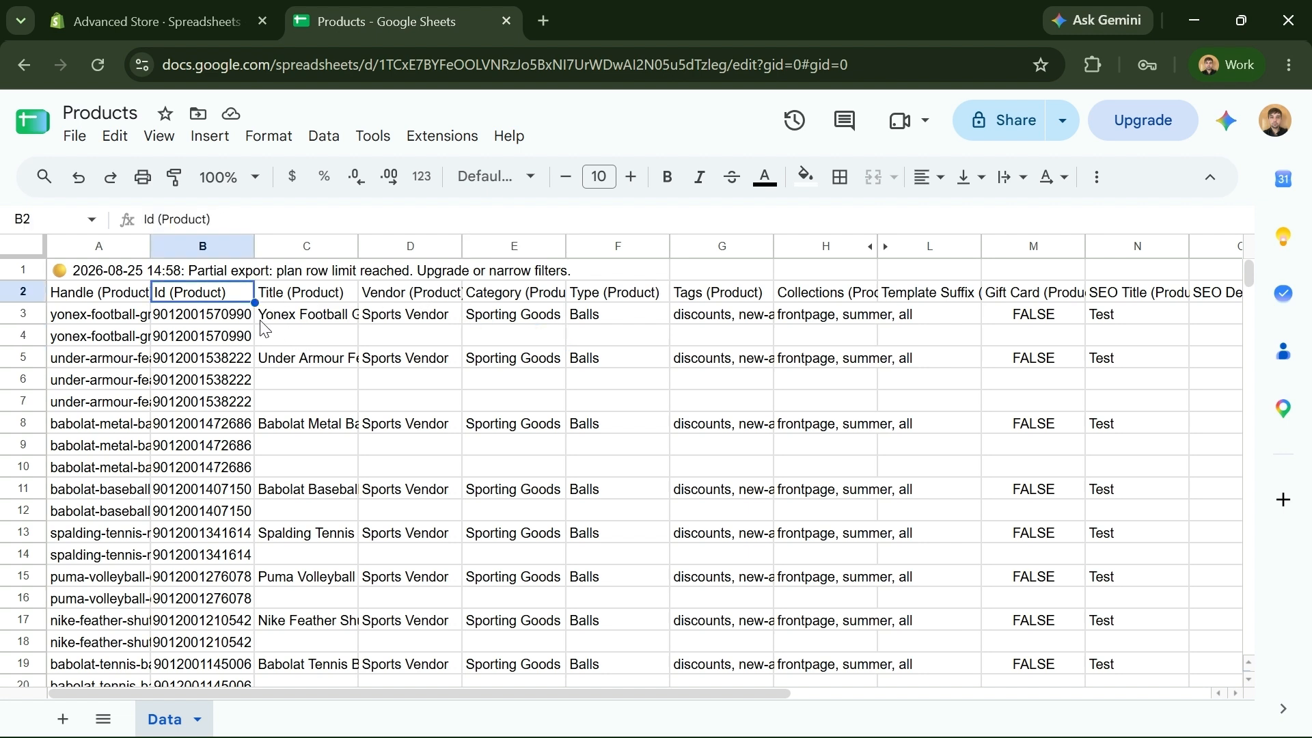
{"action": "left_click_drag", "start_coordinate": [294, 321], "coordinate": [908, 578]}
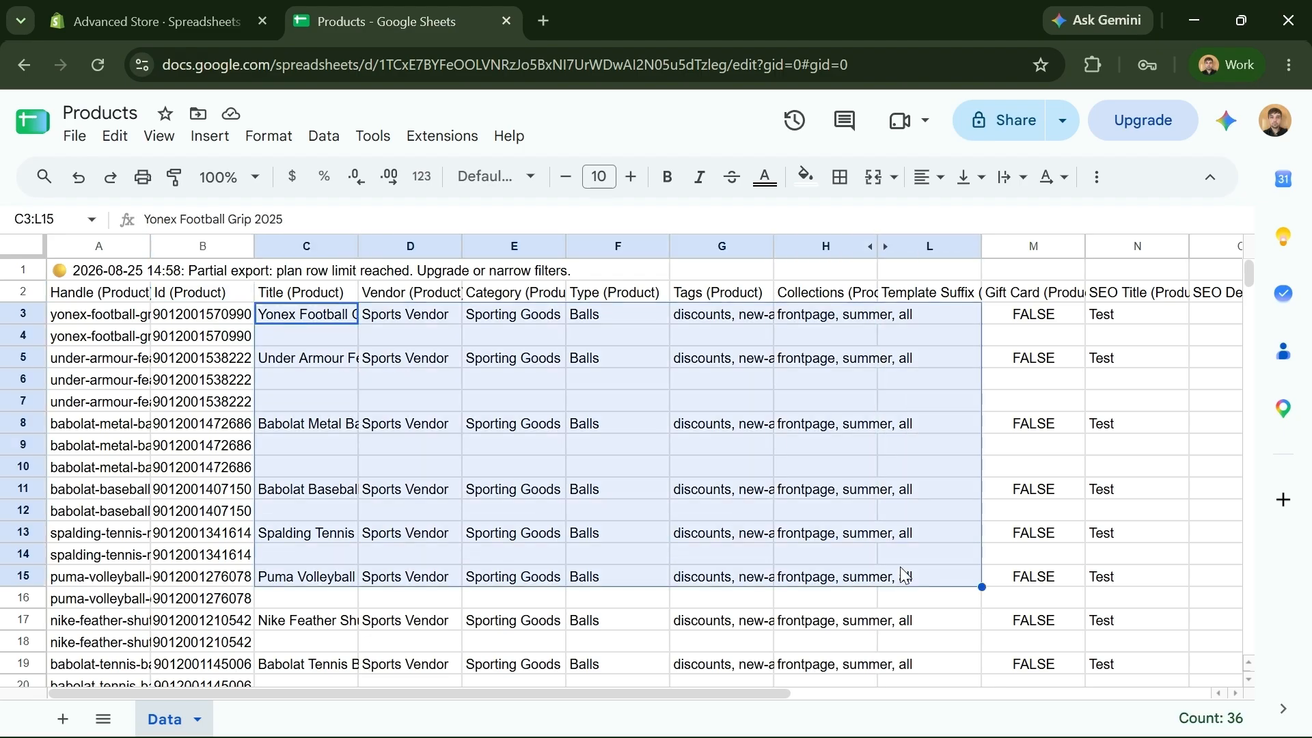
{"action": "left_click", "coordinate": [762, 380]}
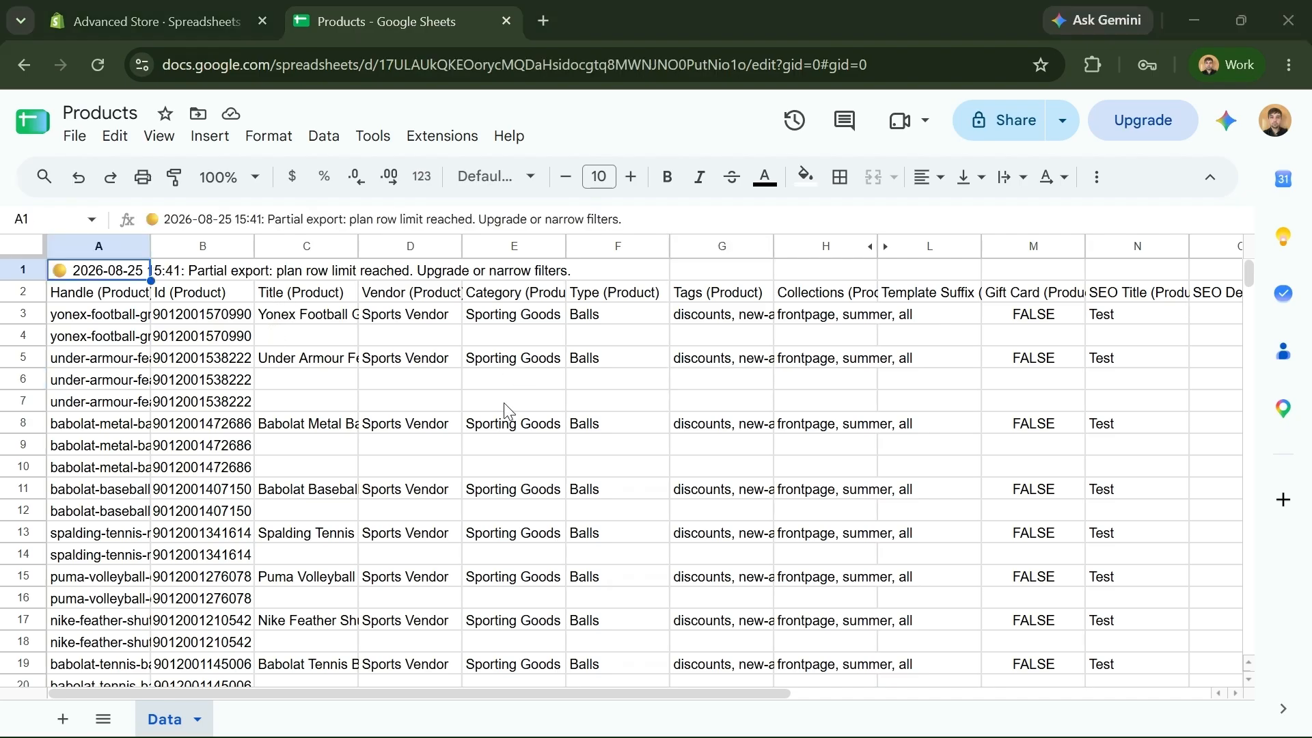
Change the vendor of the Yonex football grip product in row 3 to Vendor New
{"action": "left_click", "coordinate": [503, 403]}
{"action": "left_click", "coordinate": [433, 320]}
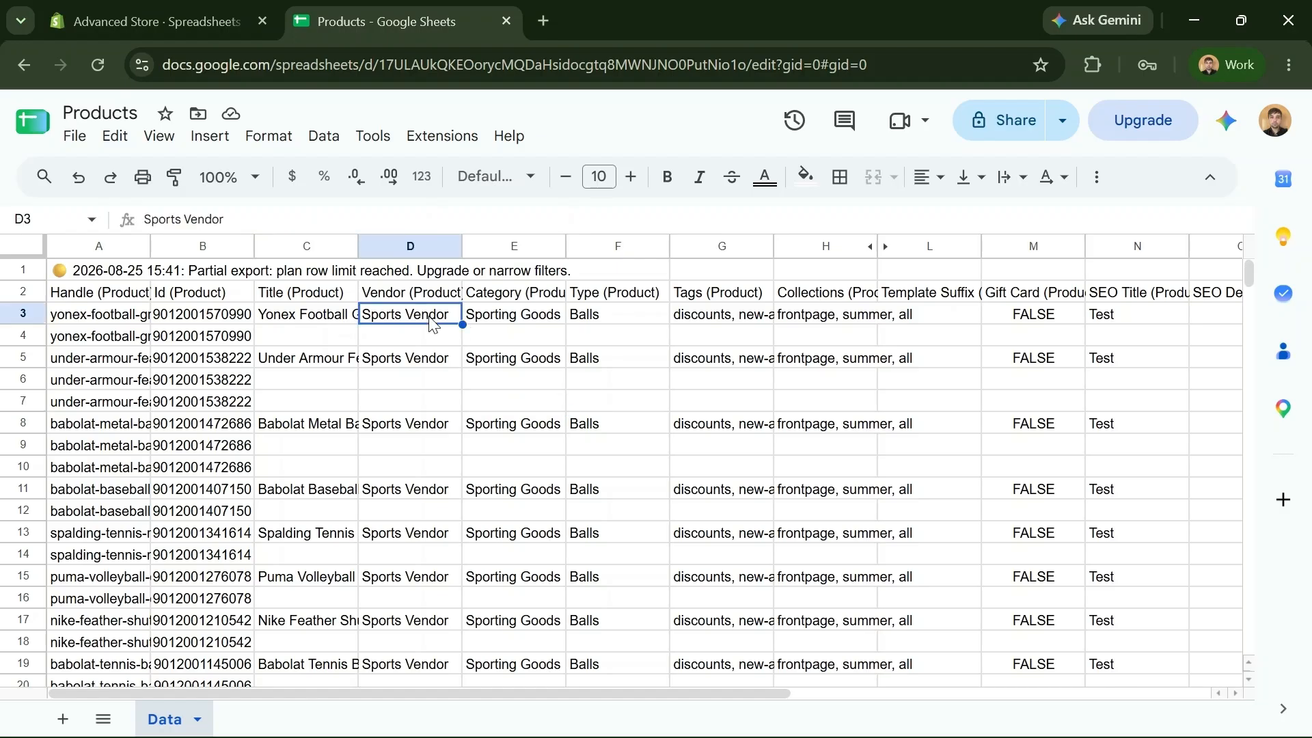
{"action": "type", "text": "Vendor New"}
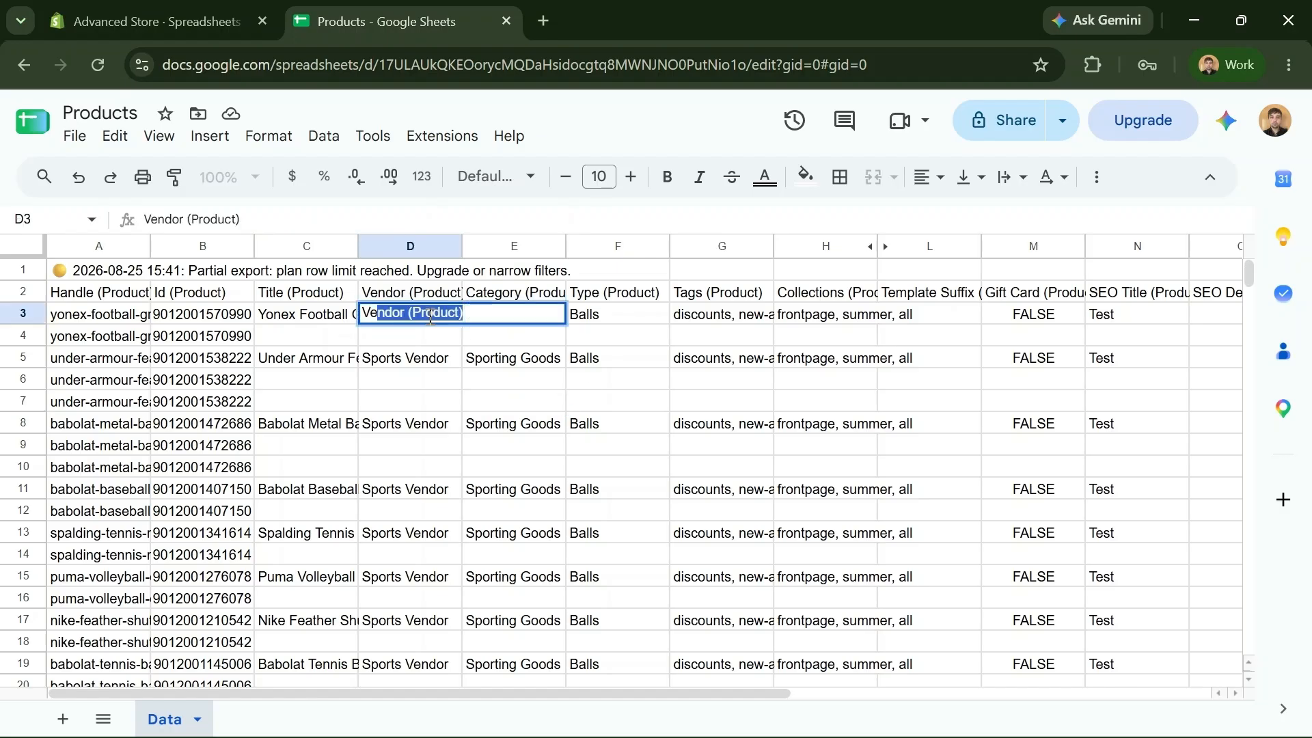
{"action": "left_click", "coordinate": [429, 358]}
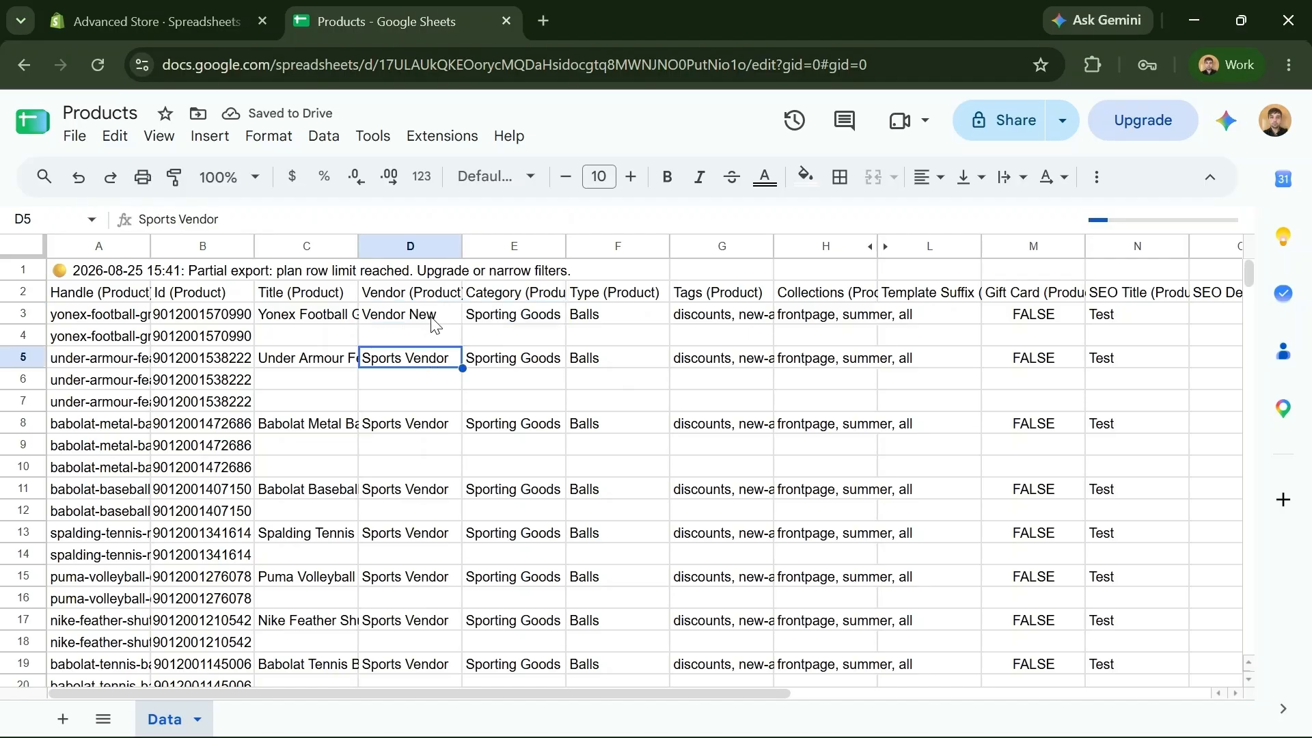
Copy the Vendor New value from row 3 to the Under Armour product's vendor cell in row 5
{"action": "left_click", "coordinate": [434, 322]}
{"action": "key", "text": "ctrl+c"}
{"action": "left_click", "coordinate": [437, 358]}
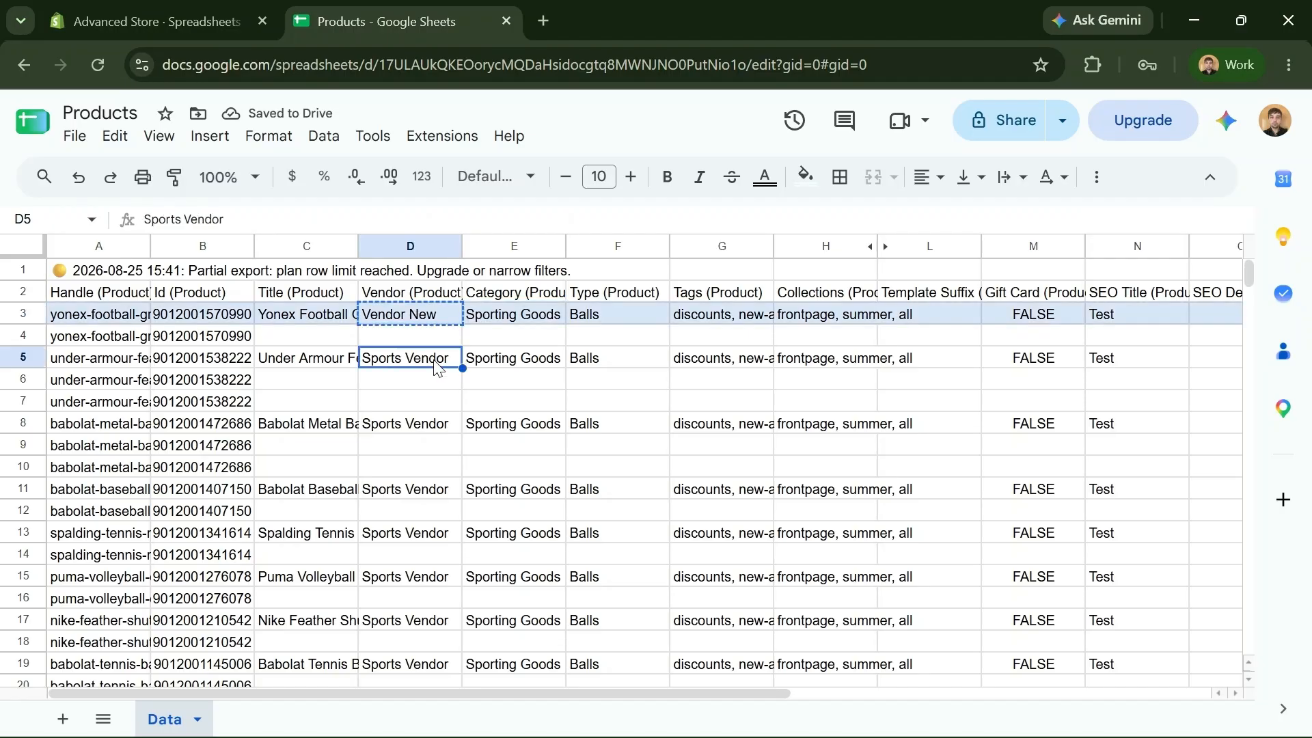
{"action": "key", "text": "ctrl+v"}
{"action": "left_click", "coordinate": [429, 404]}
{"action": "left_click", "coordinate": [435, 319]}
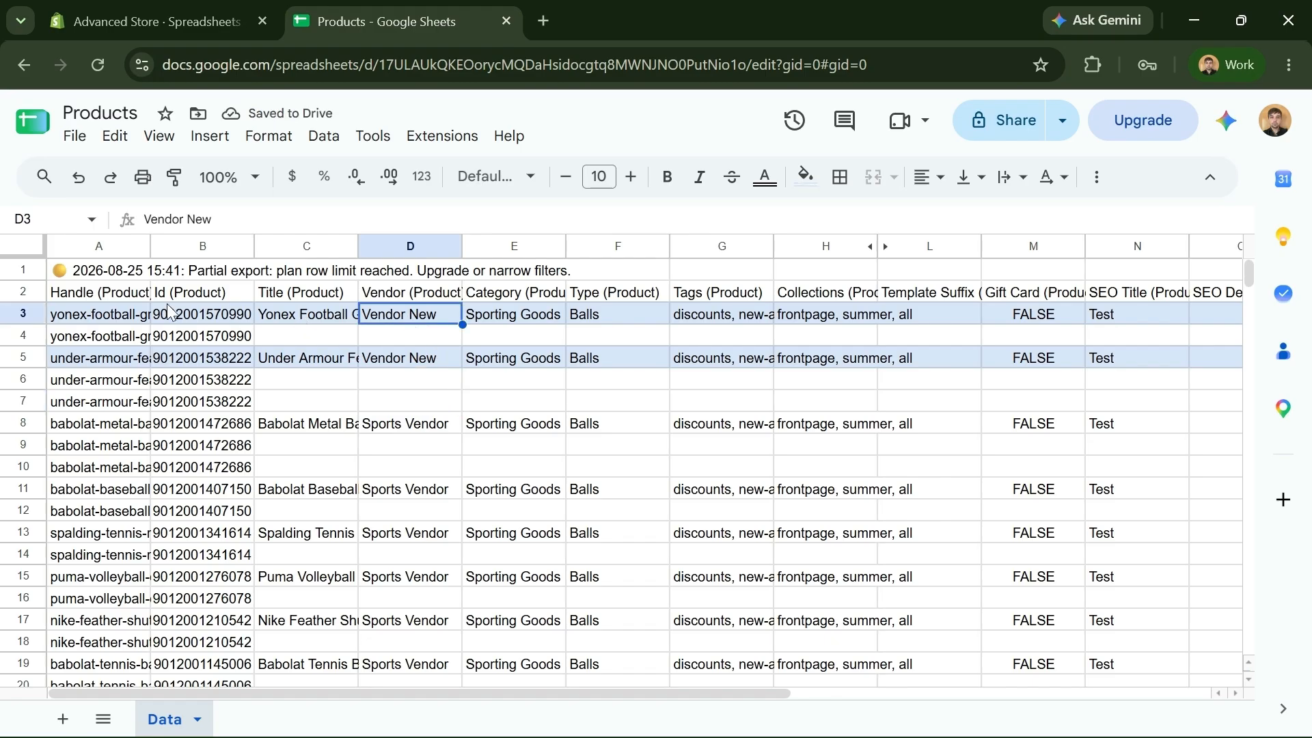
Check the highlighted edited rows and the STATUS column at the end of the sheet
{"action": "left_click", "coordinate": [407, 356]}
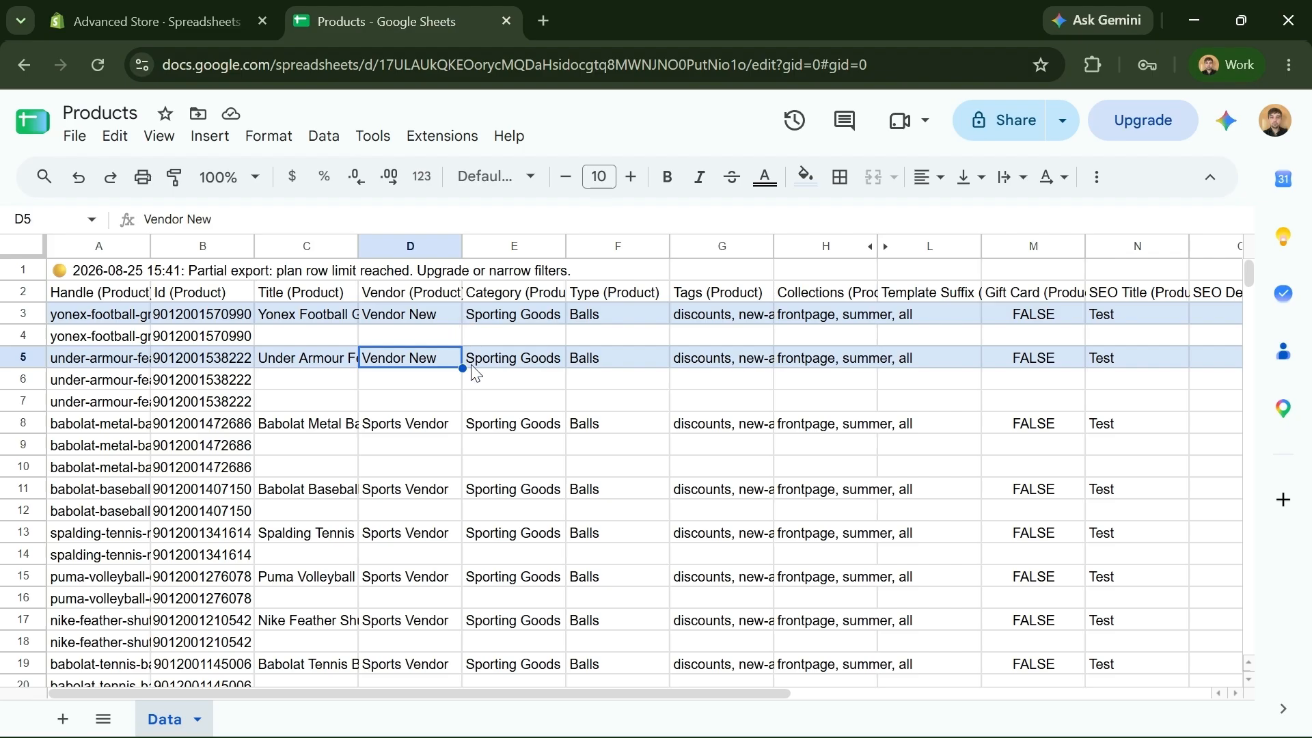
{"action": "left_click", "coordinate": [504, 400]}
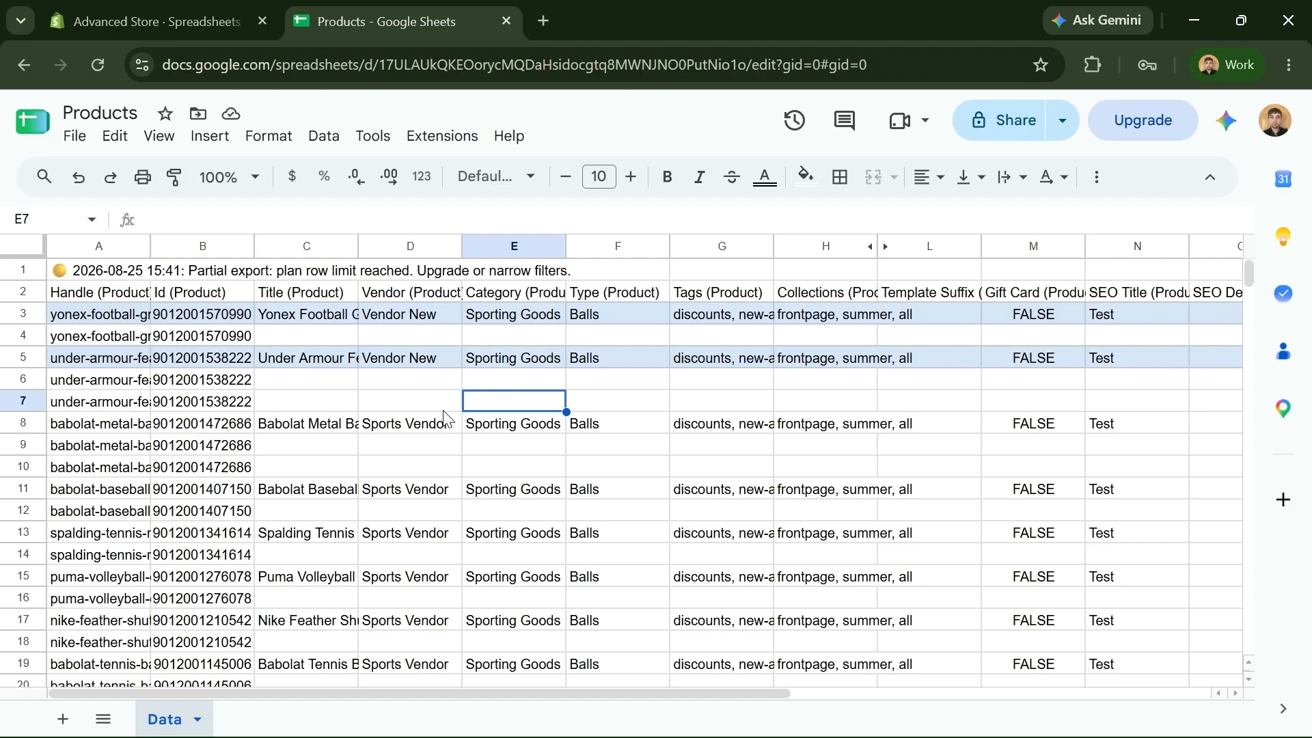
{"action": "left_click", "coordinate": [423, 439]}
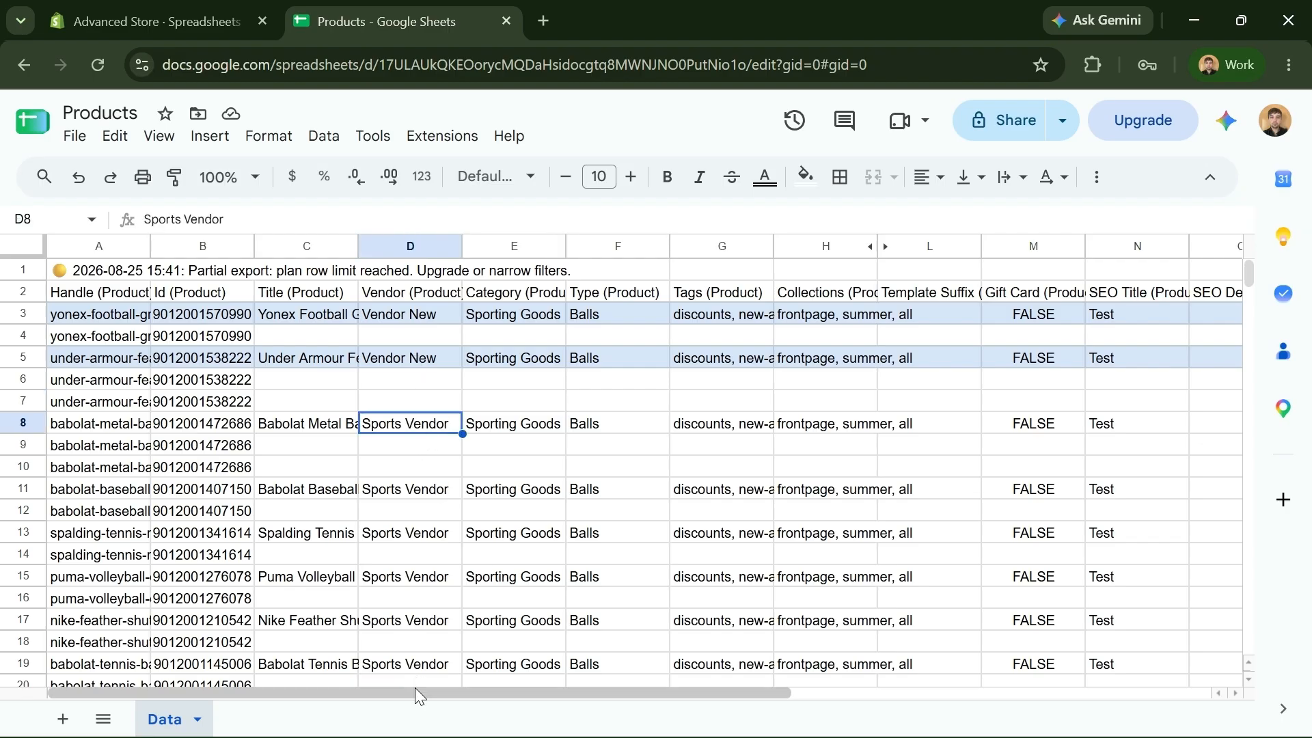
{"action": "left_click_drag", "start_coordinate": [557, 693], "coordinate": [1018, 697]}
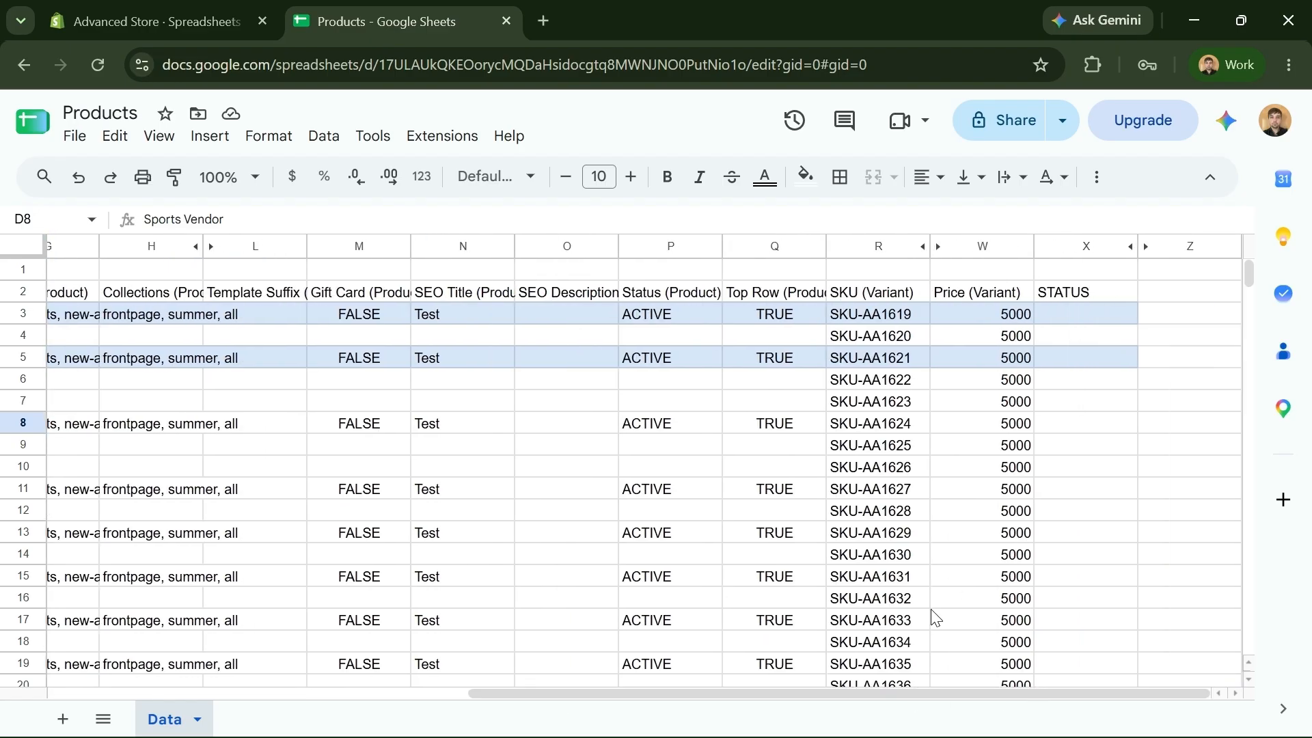
{"action": "left_click", "coordinate": [1104, 298]}
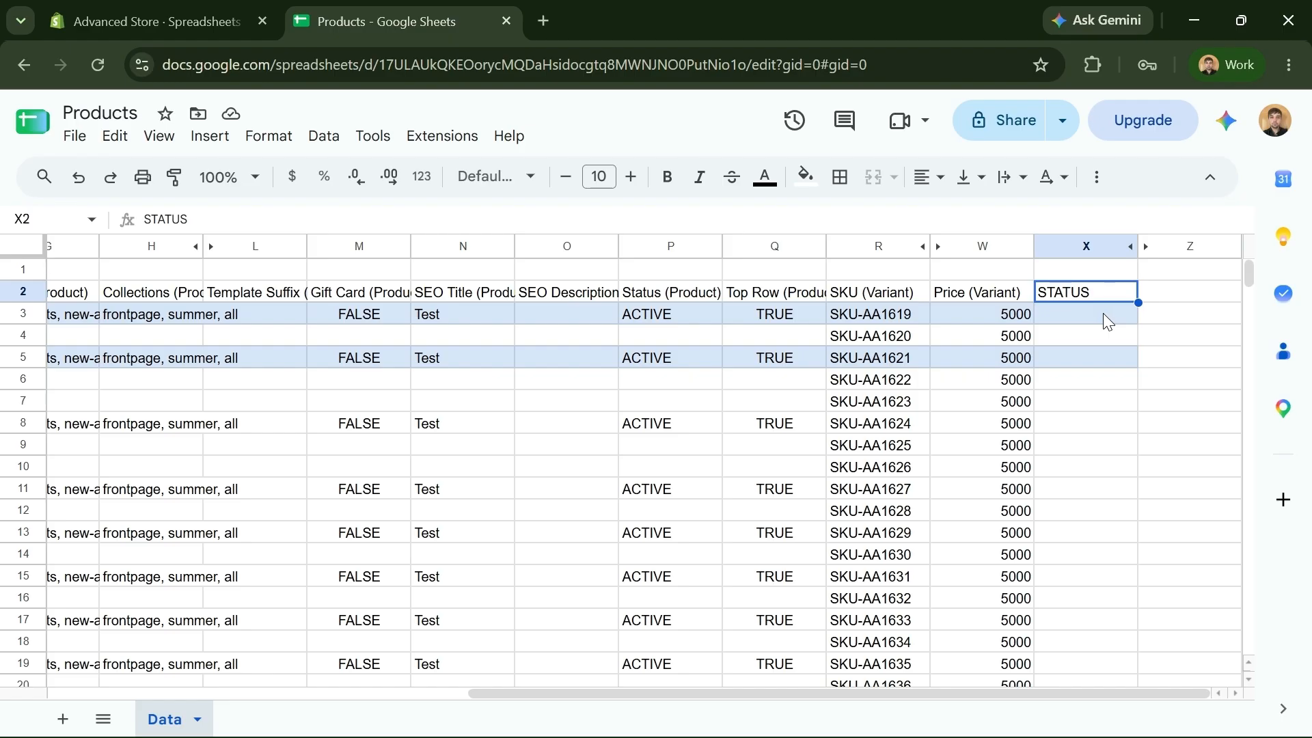
{"action": "left_click", "coordinate": [1102, 321]}
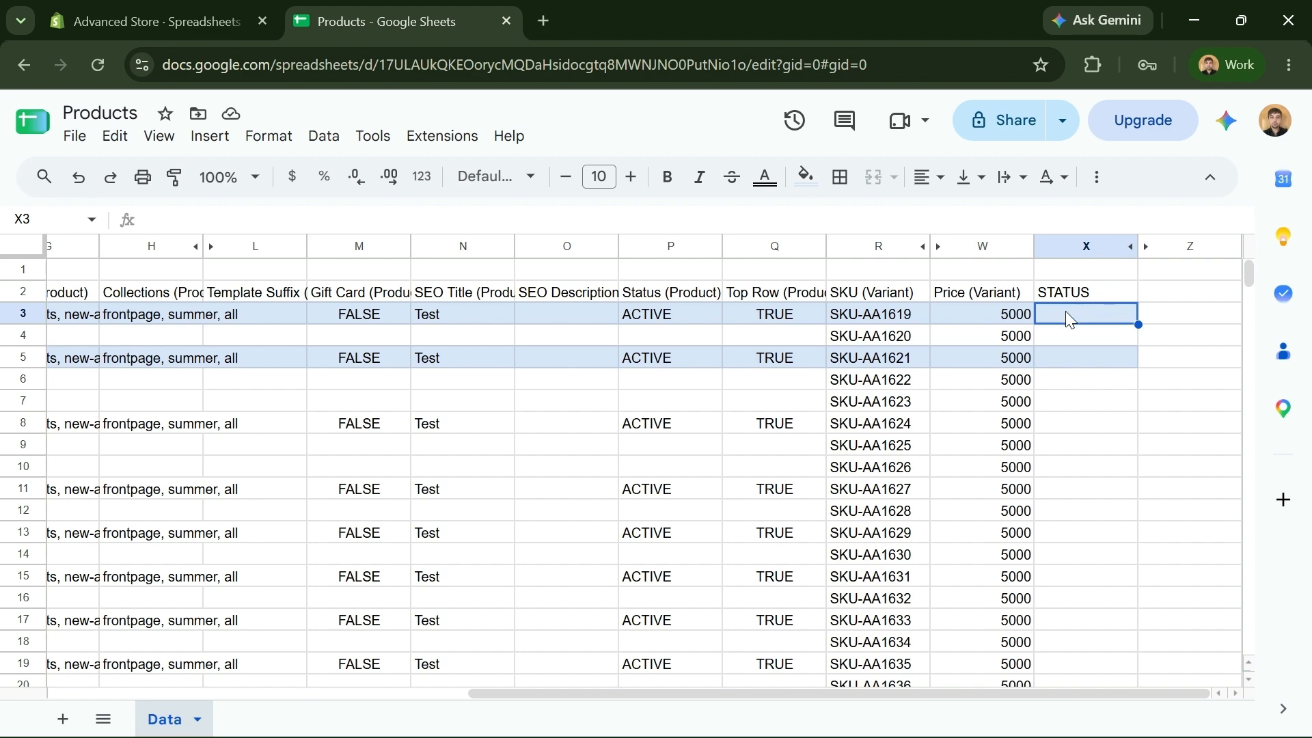
Switch to the Google Sheets Sync app in Shopify, open the Products spreadsheet's sync options and validate the changes
{"action": "left_click", "coordinate": [140, 22]}
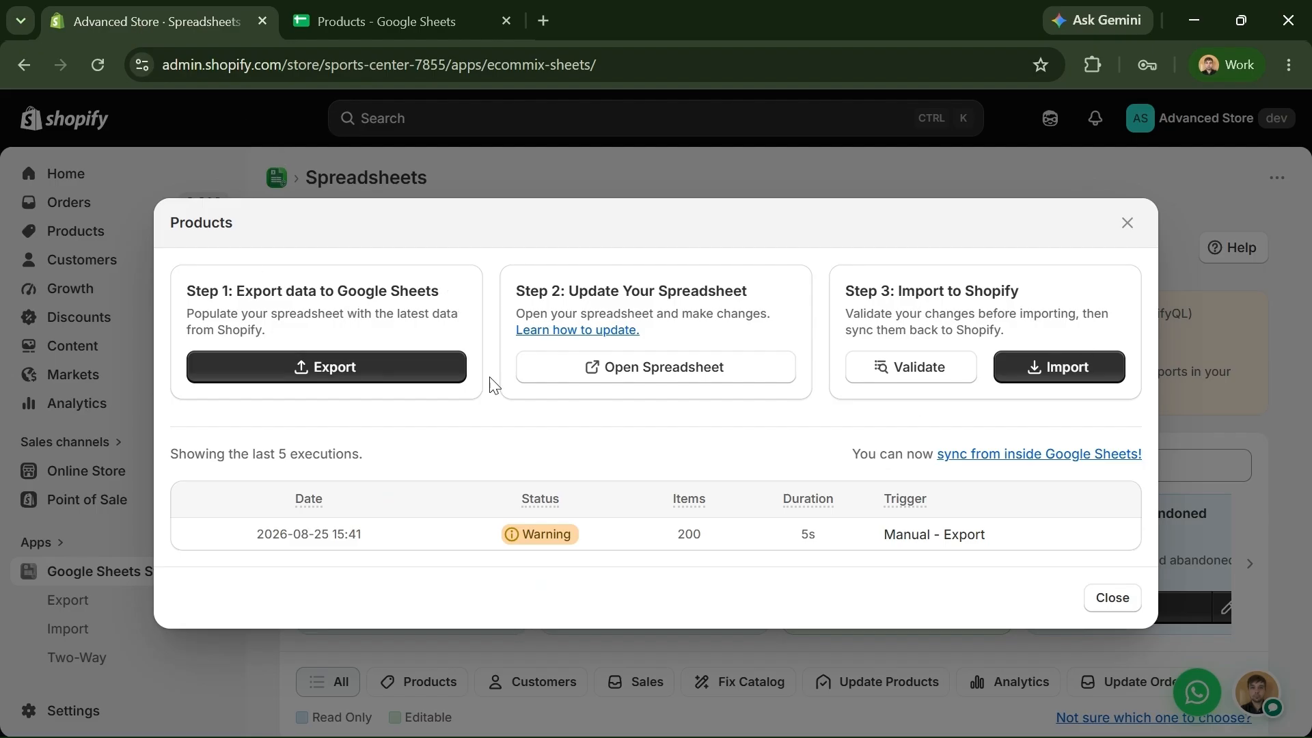
{"action": "double_click", "coordinate": [187, 227]}
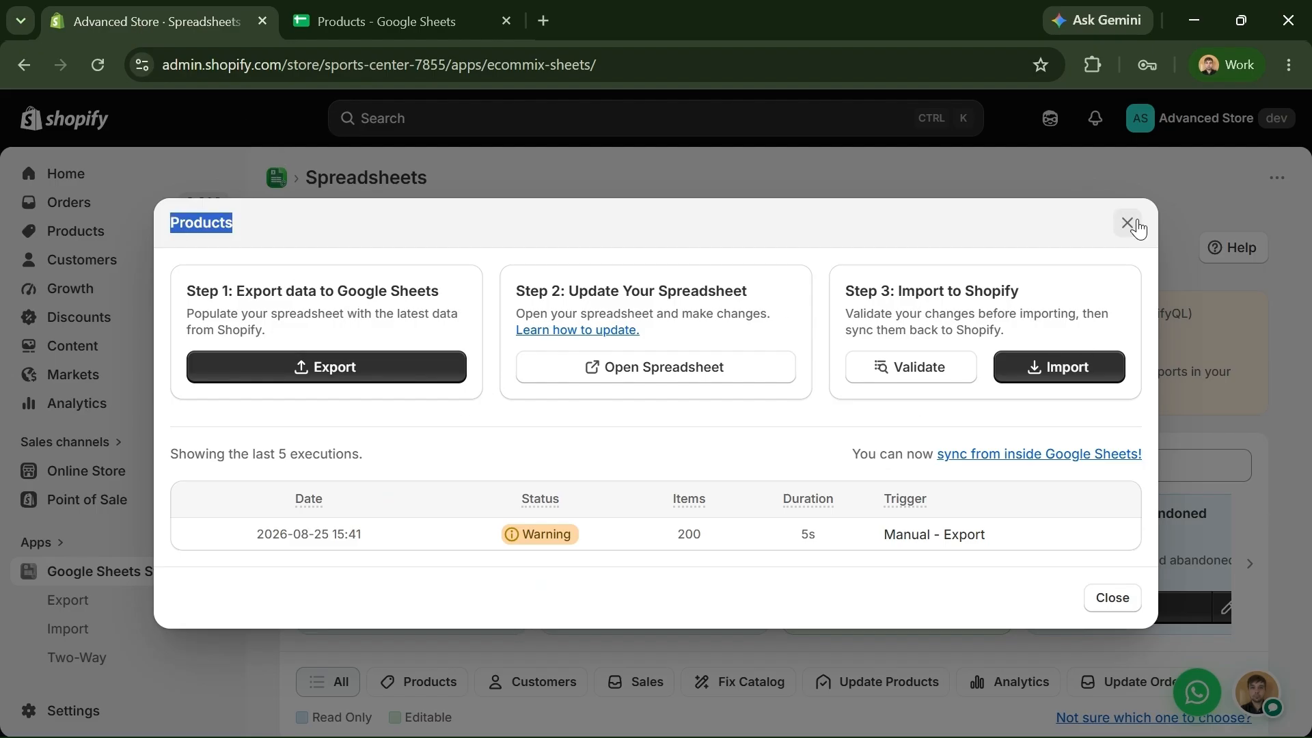
{"action": "left_click", "coordinate": [1128, 223]}
{"action": "scroll", "coordinate": [1098, 296], "scroll_direction": "down", "scroll_amount": 5}
{"action": "scroll", "coordinate": [1044, 364], "scroll_direction": "down", "scroll_amount": 2}
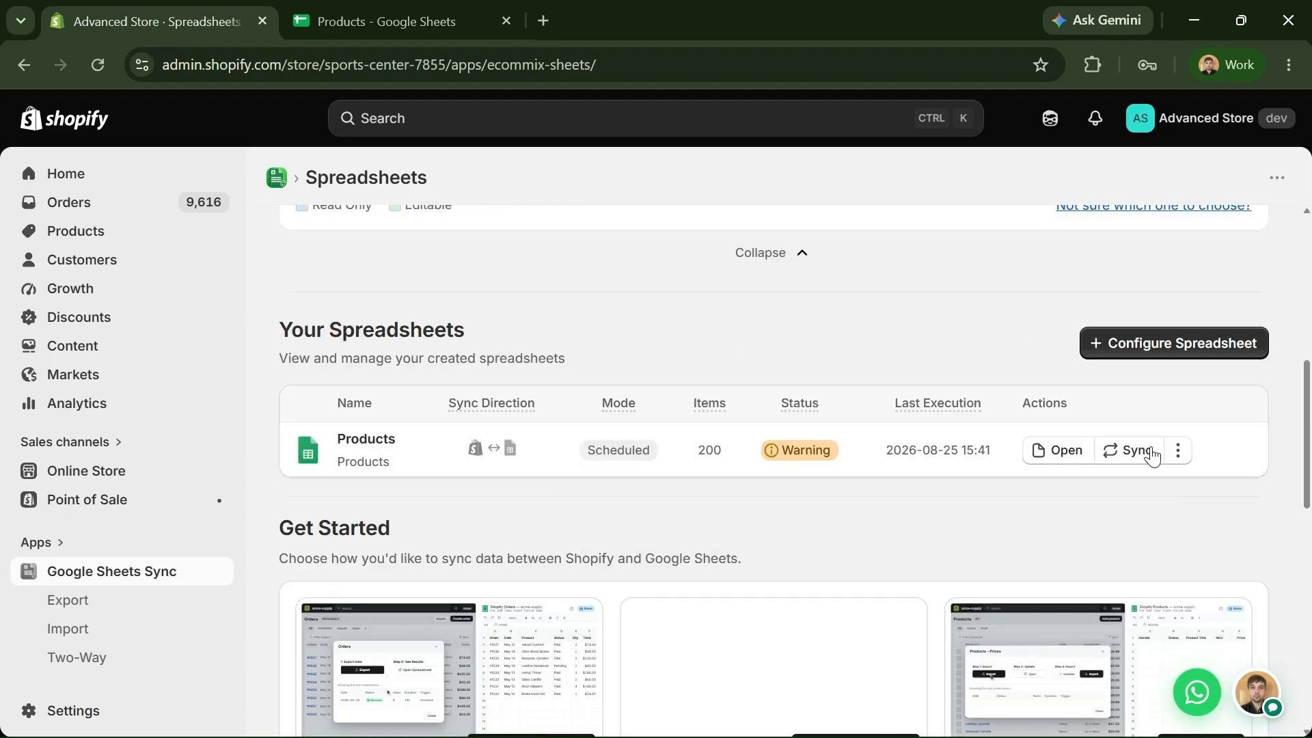
{"action": "left_click", "coordinate": [1147, 453]}
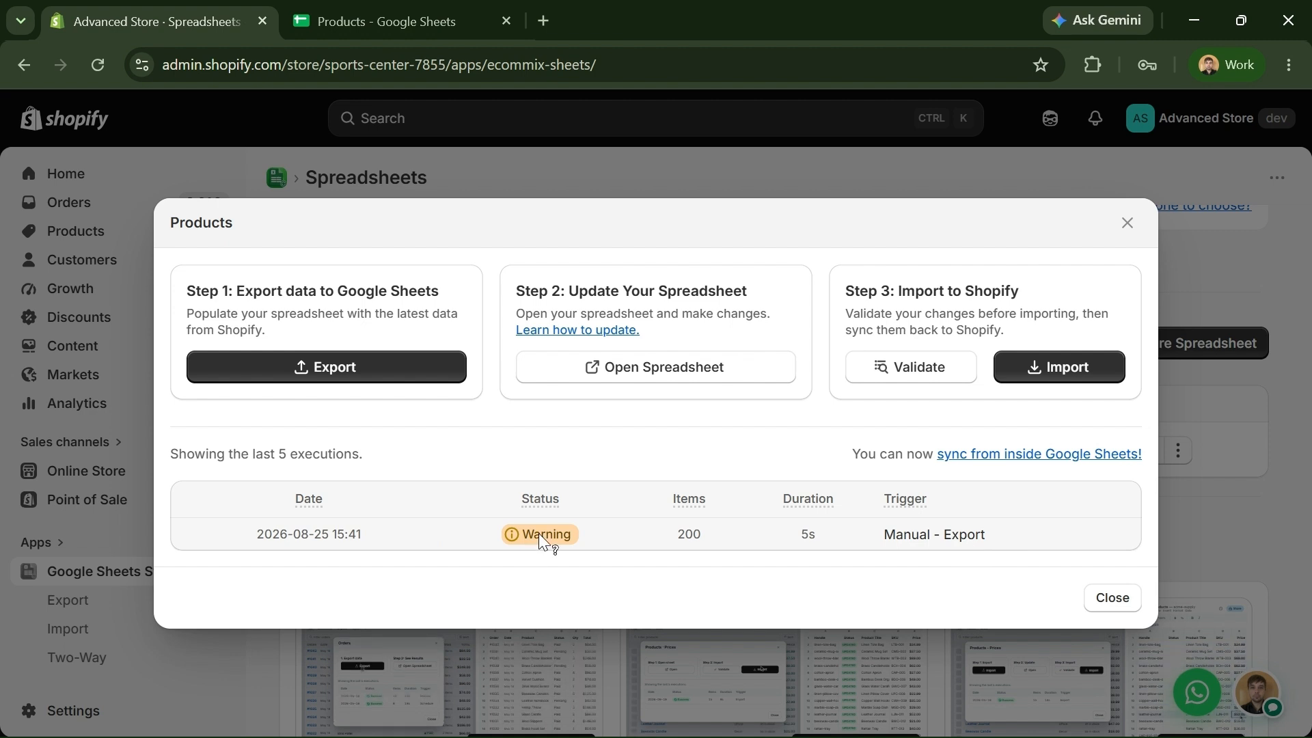
{"action": "mouse_move", "coordinate": [544, 541]}
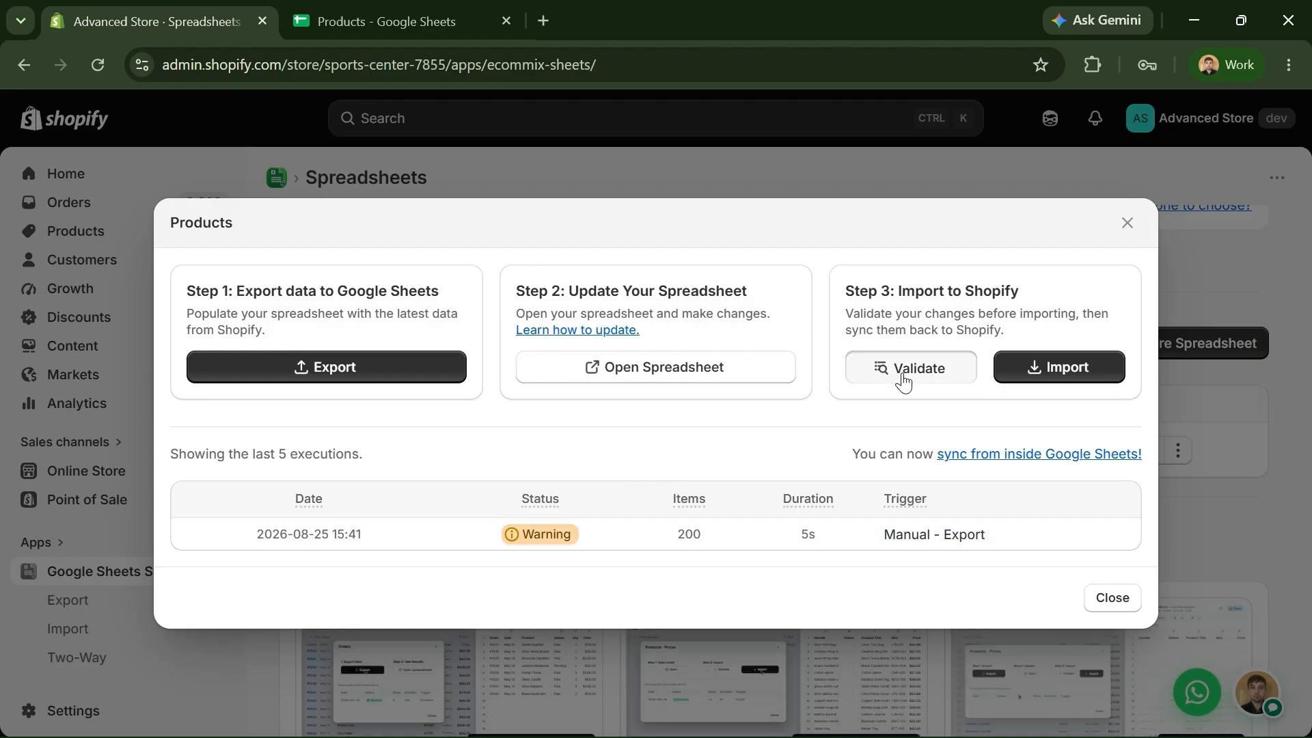
{"action": "left_click", "coordinate": [905, 380]}
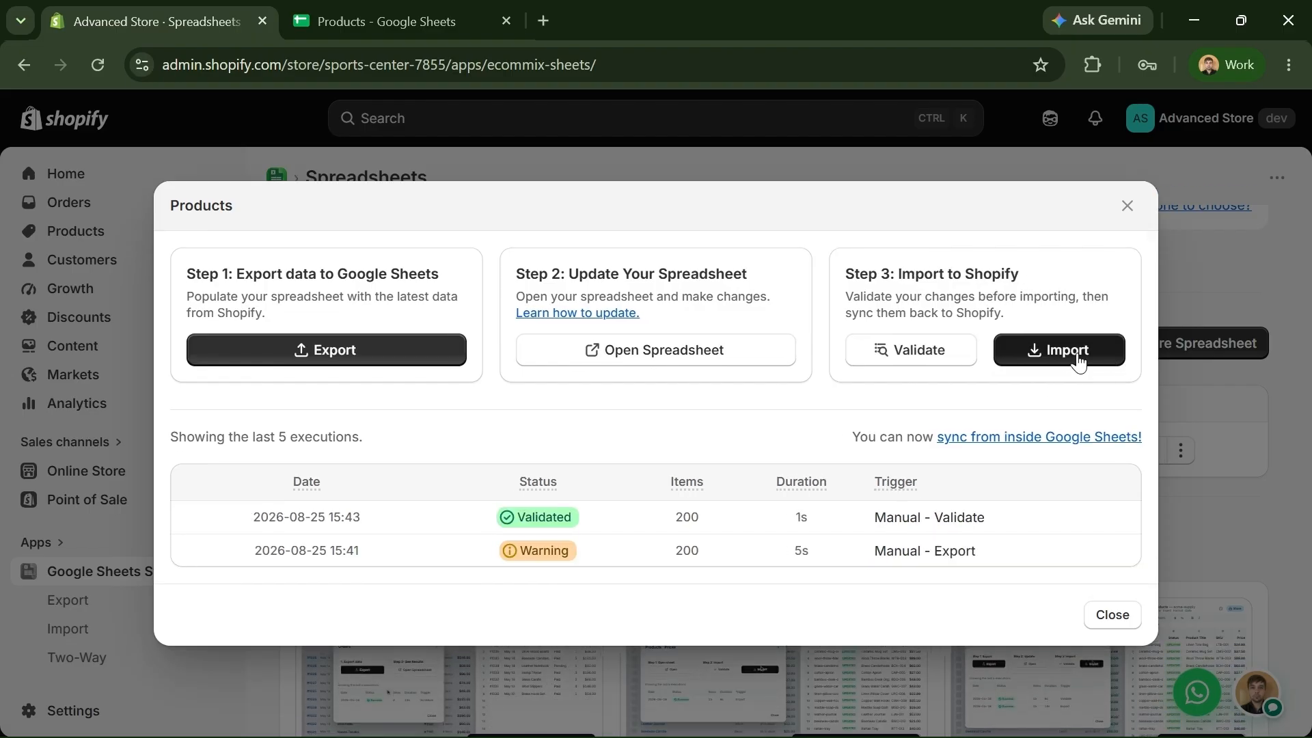
Switch to the Products sheet and review the STATUS messages for rows 3 and 5 and their edited vendor cells
{"action": "left_click", "coordinate": [375, 23]}
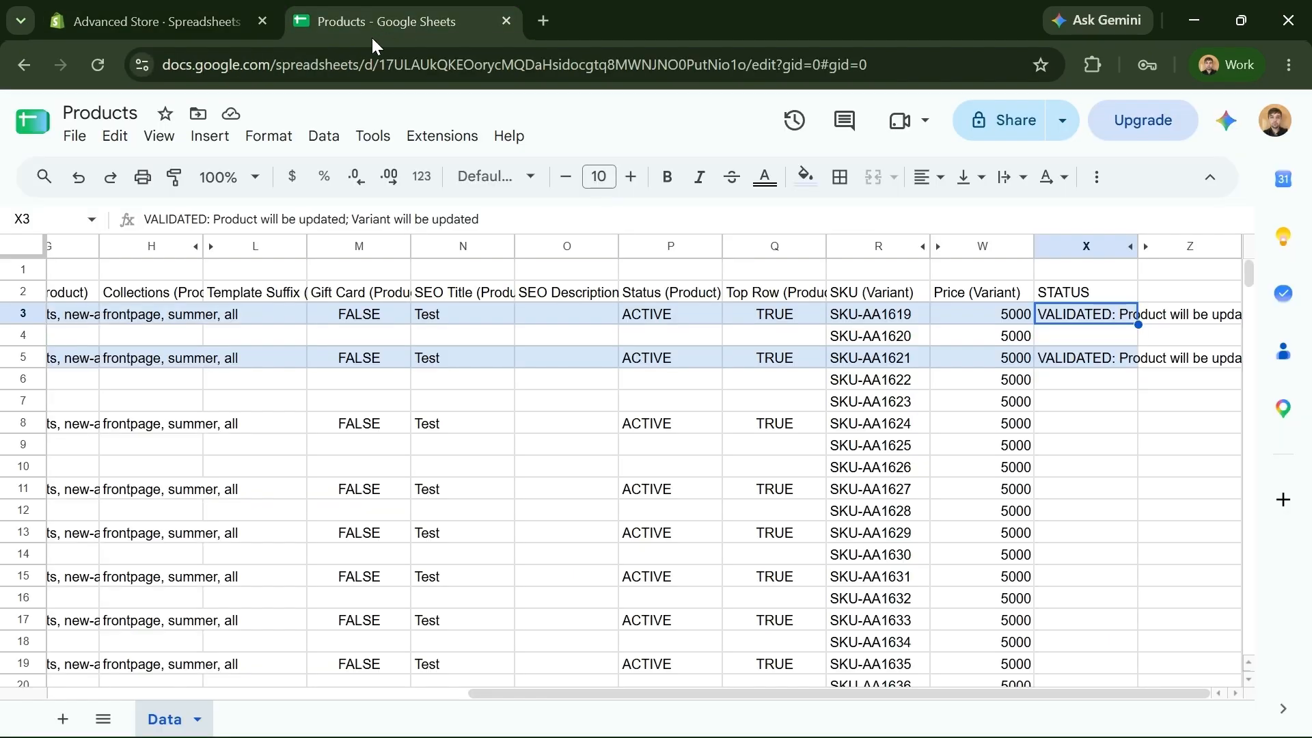
{"action": "double_click", "coordinate": [1104, 316]}
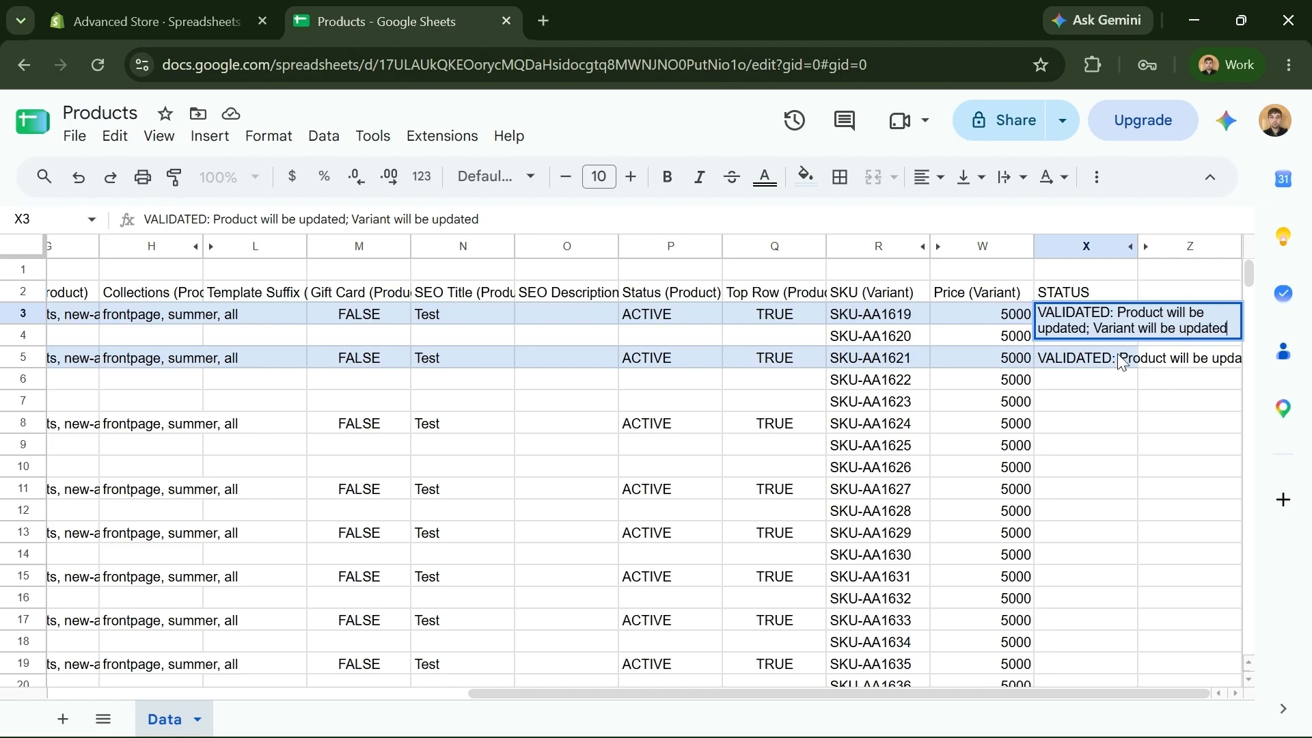
{"action": "double_click", "coordinate": [1148, 366]}
{"action": "left_click", "coordinate": [1121, 429]}
{"action": "left_click_drag", "start_coordinate": [1029, 696], "coordinate": [463, 694]}
{"action": "left_click_drag", "start_coordinate": [410, 316], "coordinate": [410, 336]}
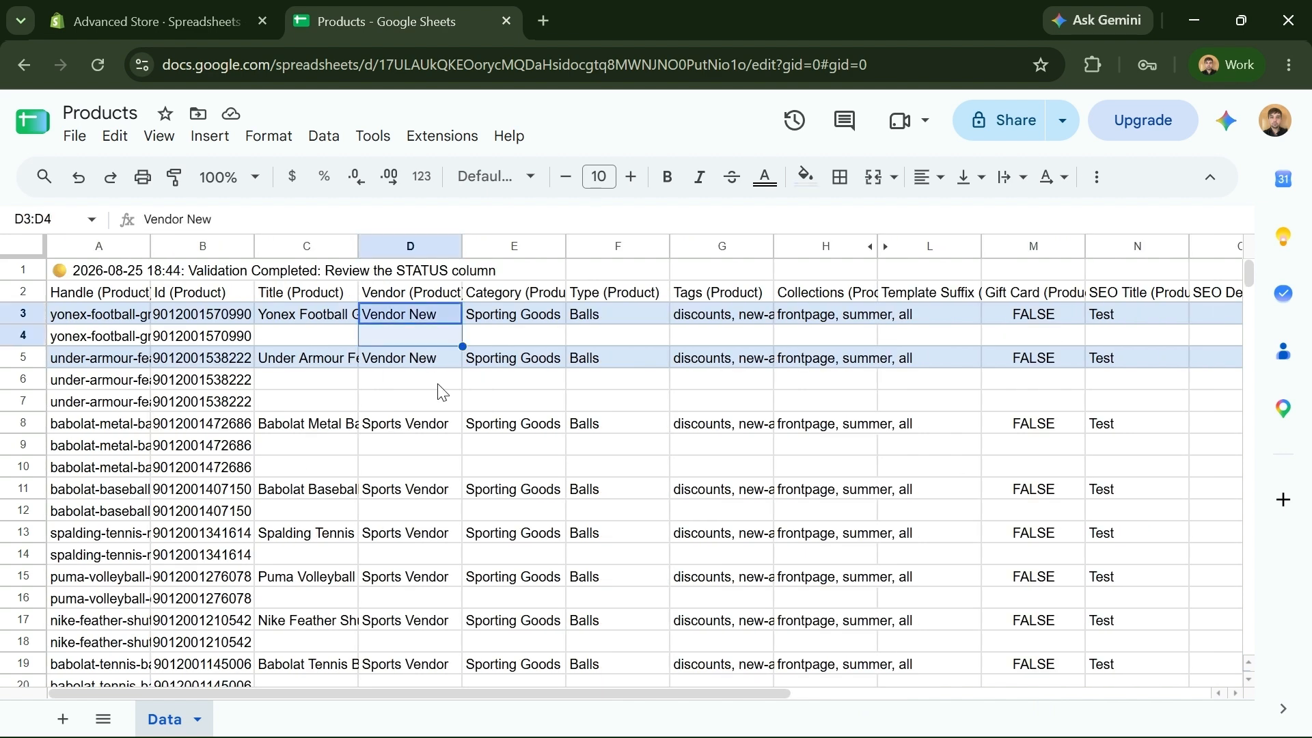
Return to Google Sheets Sync, import the Products changes to Shopify, and check the import result in the sheet
{"action": "left_click", "coordinate": [176, 27]}
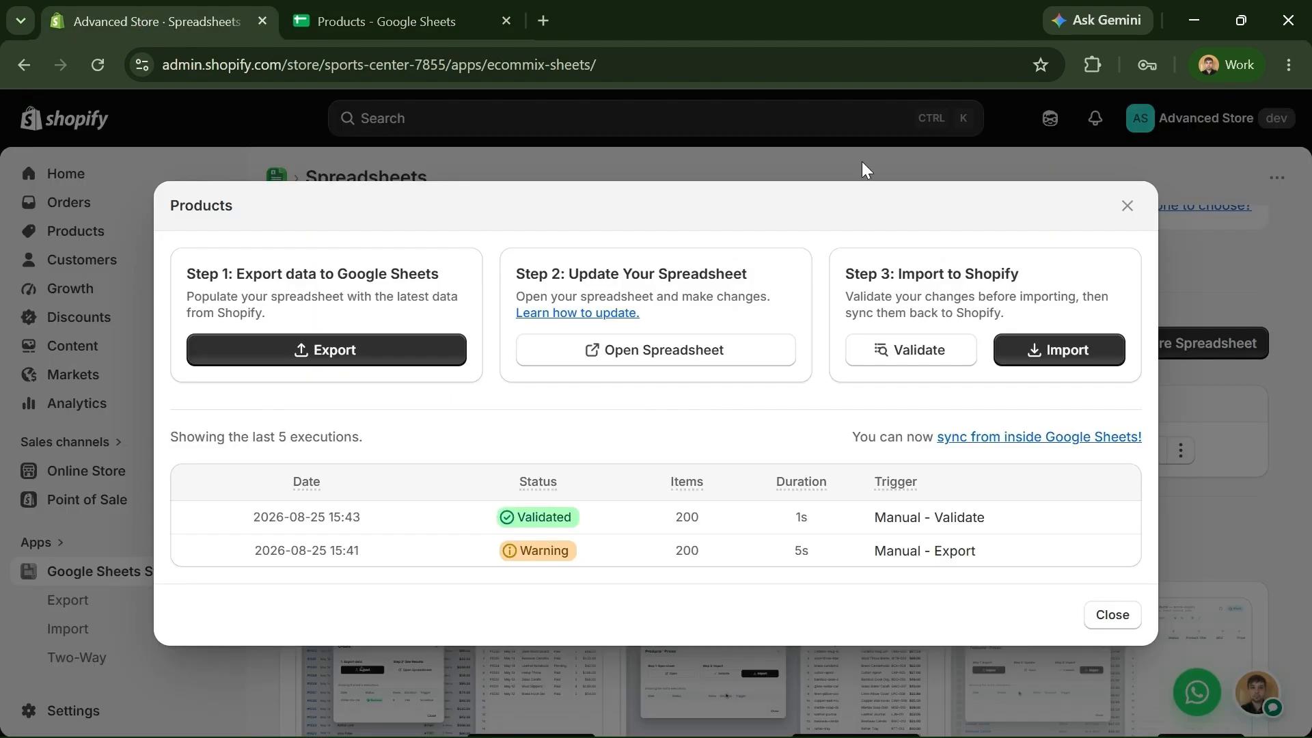
{"action": "left_click", "coordinate": [1079, 366]}
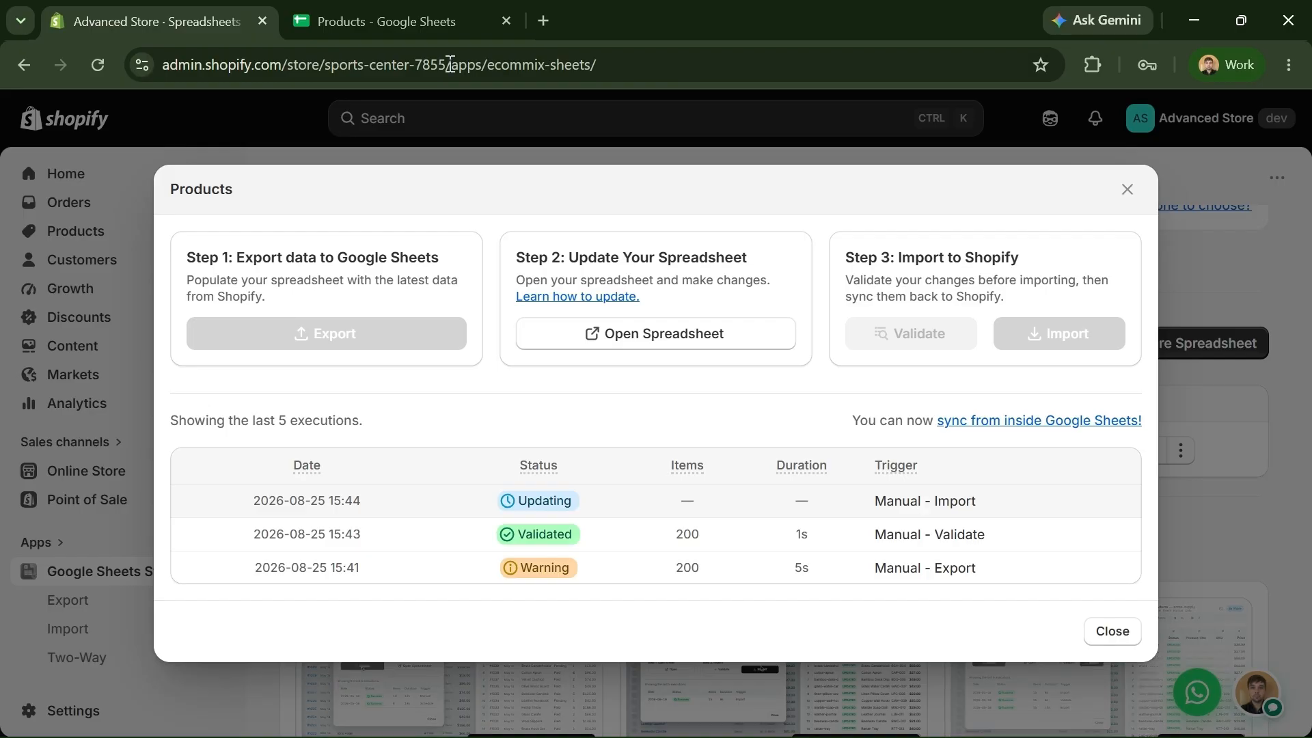
{"action": "left_click", "coordinate": [444, 11]}
{"action": "left_click", "coordinate": [515, 425]}
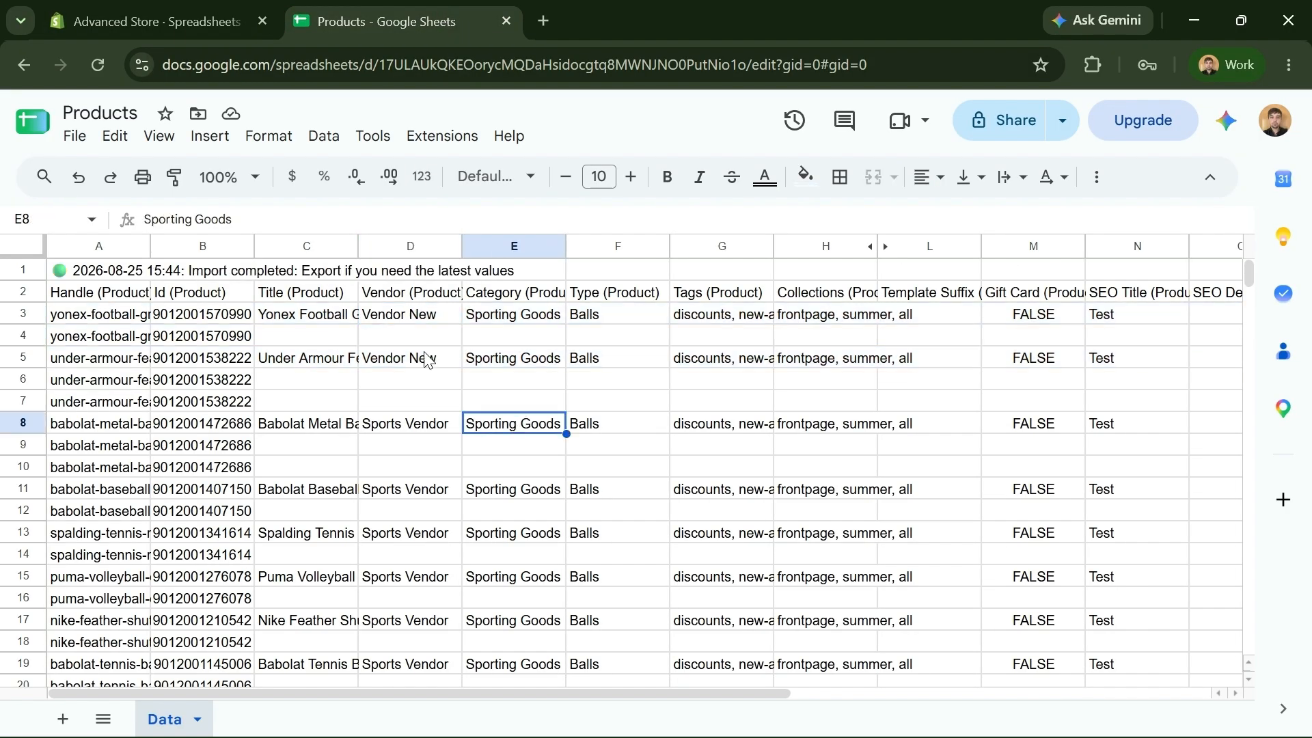
Check the STATUS values for rows 3 and 5 at the end of the Products sheet
{"action": "left_click_drag", "start_coordinate": [463, 687], "coordinate": [888, 694]}
{"action": "left_click", "coordinate": [1112, 322]}
{"action": "left_click", "coordinate": [1107, 360]}
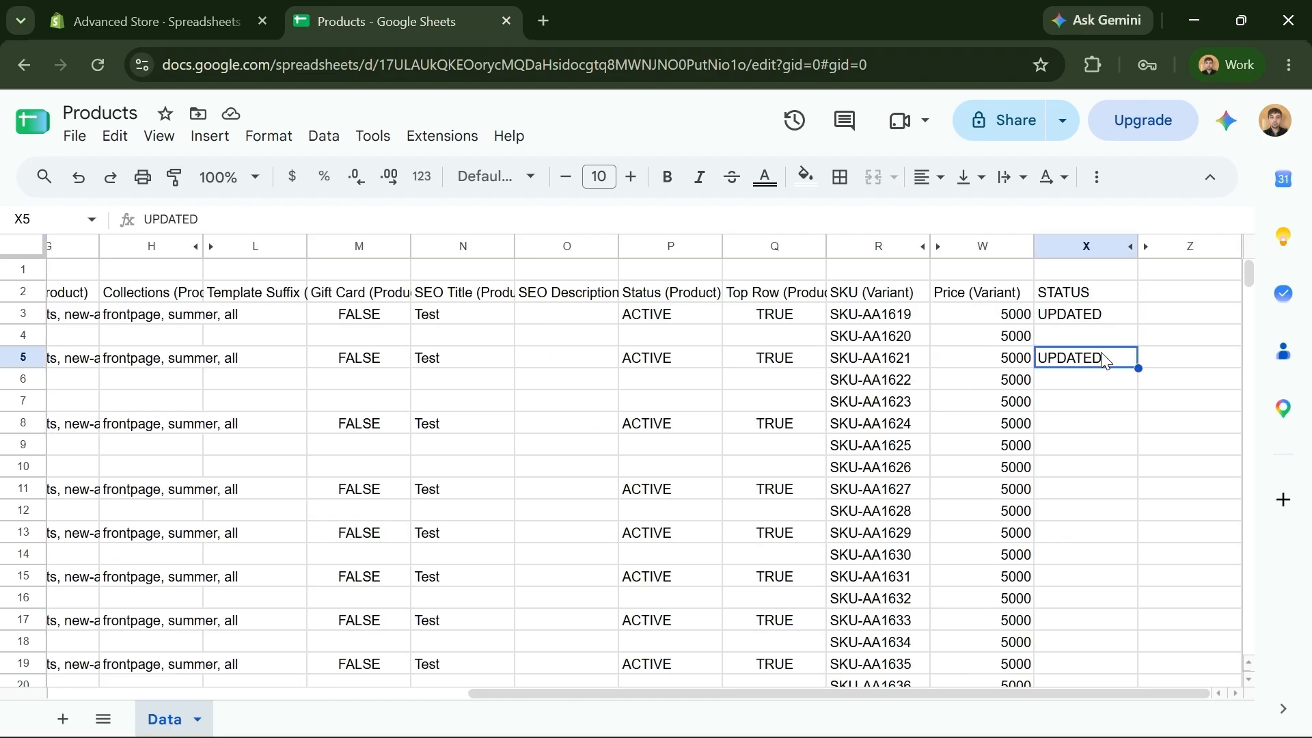
Open the eCommix - Shopify Sync Add-On within the spreadsheet and export the latest product data from Shopify
{"action": "left_click", "coordinate": [432, 135]}
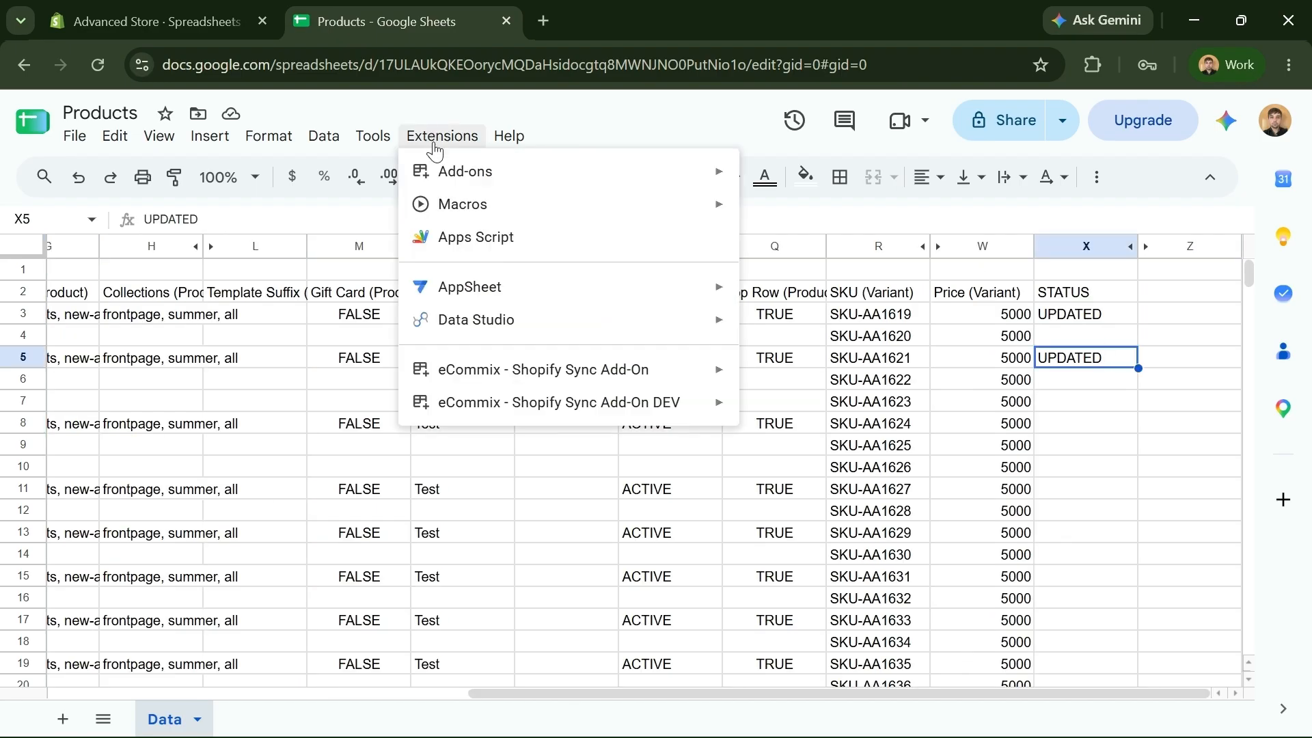
{"action": "mouse_move", "coordinate": [478, 373]}
{"action": "left_click", "coordinate": [782, 378]}
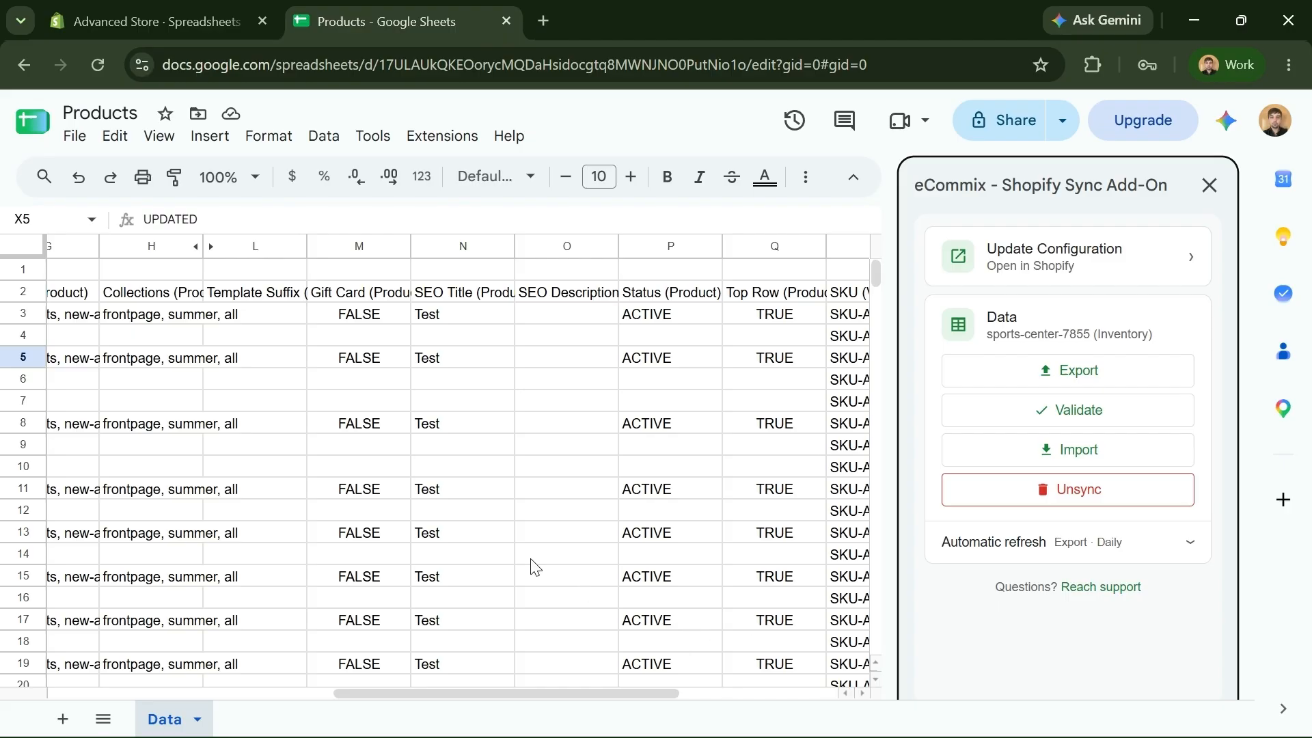
{"action": "mouse_move", "coordinate": [559, 693]}
{"action": "left_mouse_down"}
{"action": "mouse_move", "coordinate": [273, 704]}
{"action": "mouse_move", "coordinate": [582, 694]}
{"action": "left_mouse_up"}
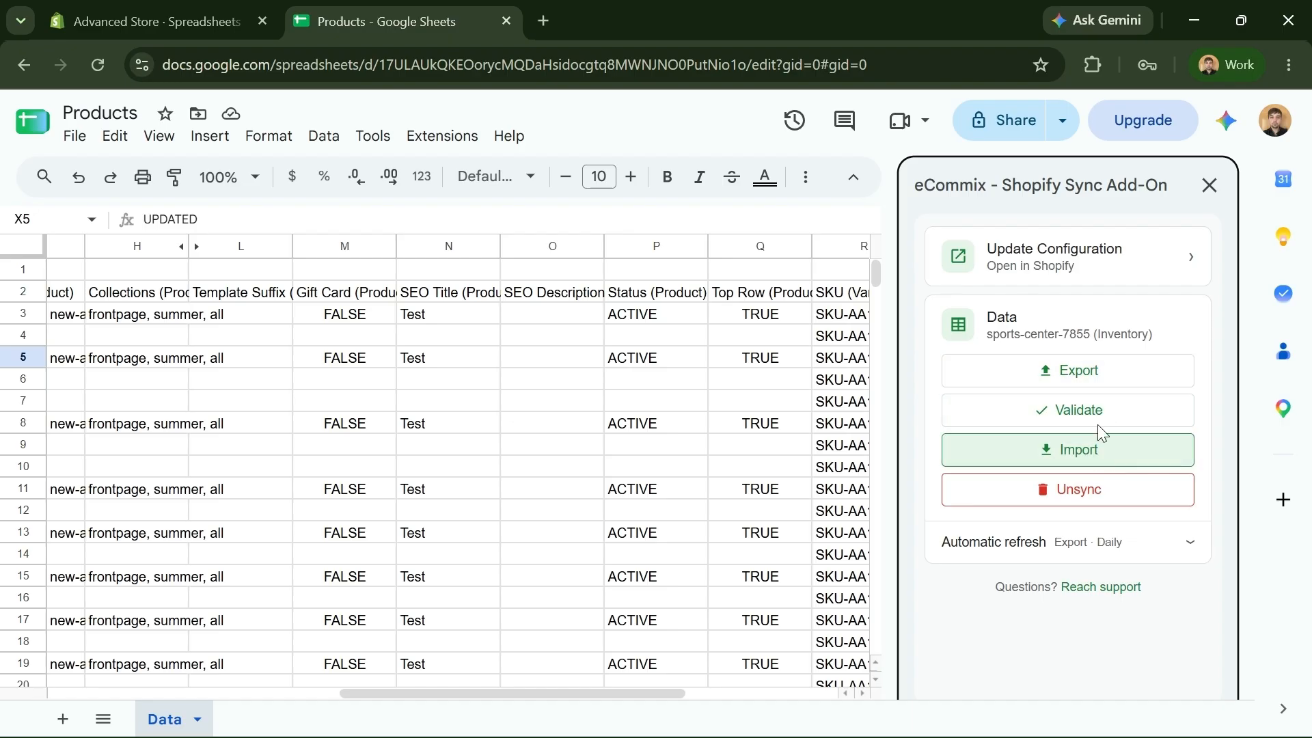
{"action": "left_click", "coordinate": [1107, 357]}
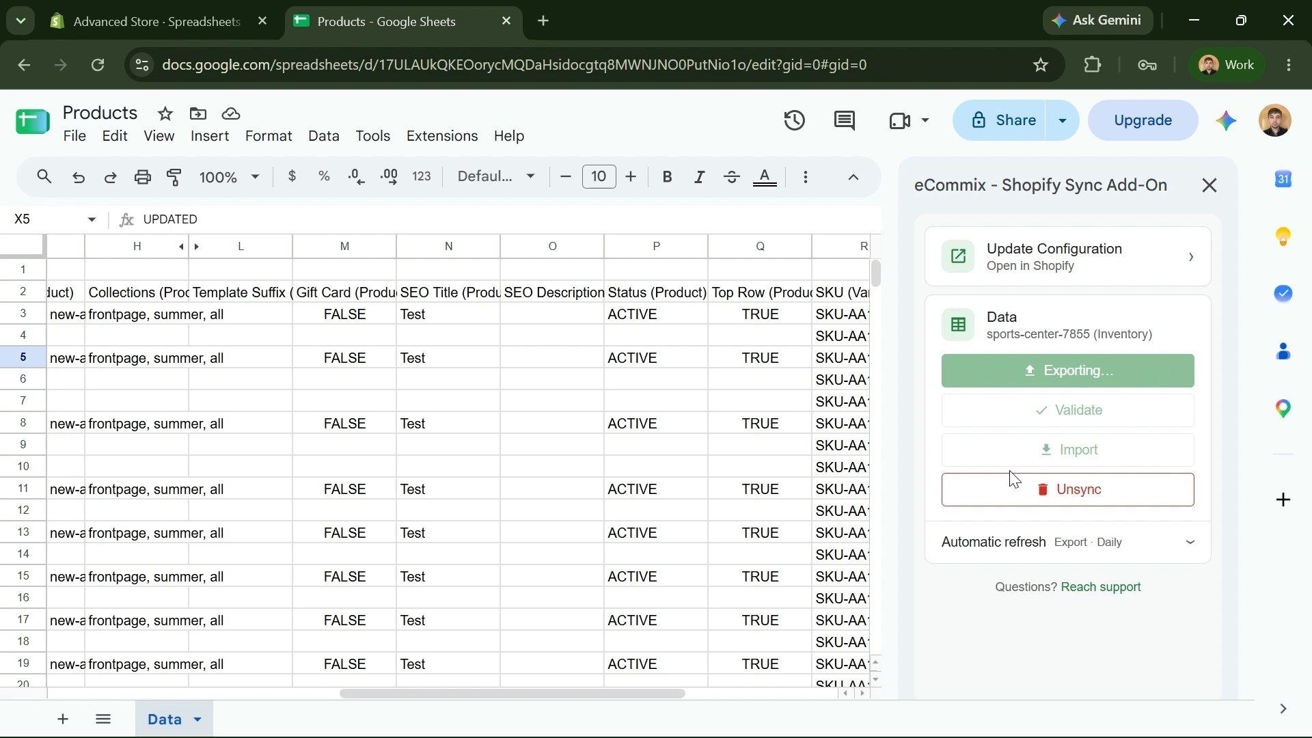
{"action": "left_click_drag", "start_coordinate": [478, 696], "coordinate": [174, 700]}
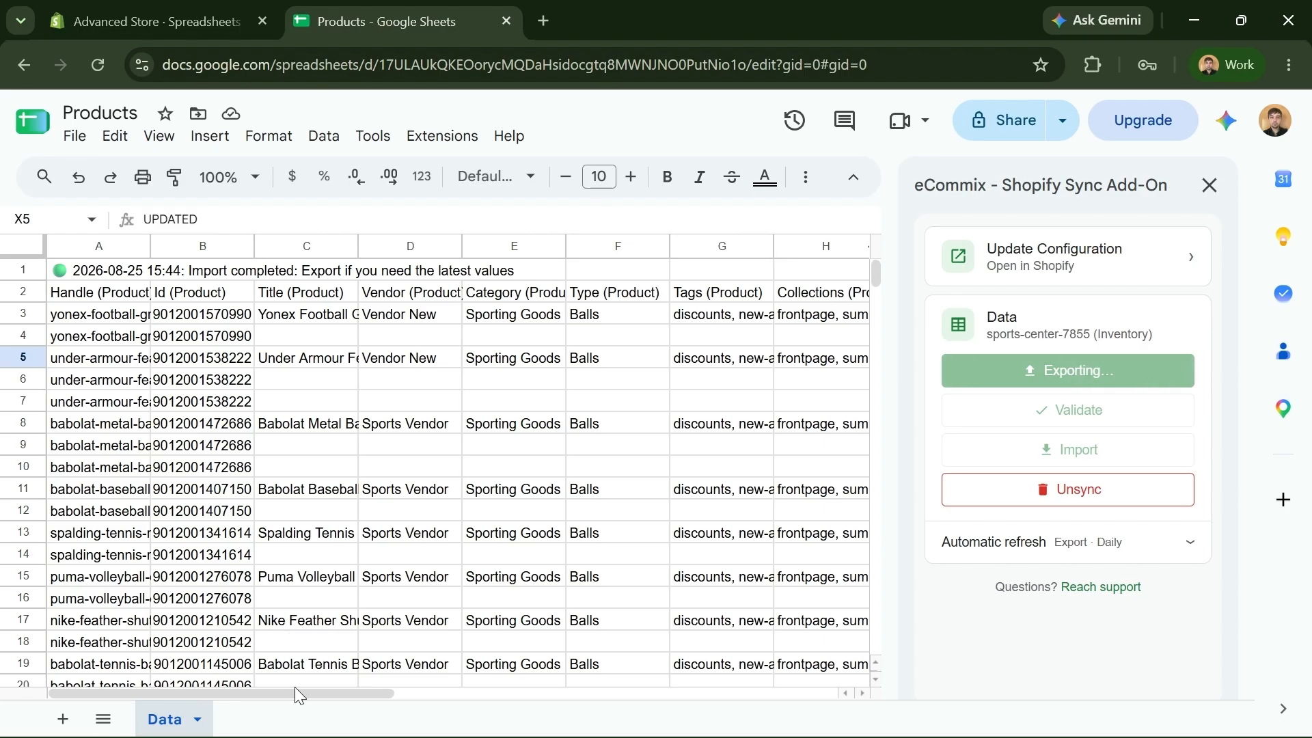
{"action": "left_click_drag", "start_coordinate": [293, 692], "coordinate": [581, 697]}
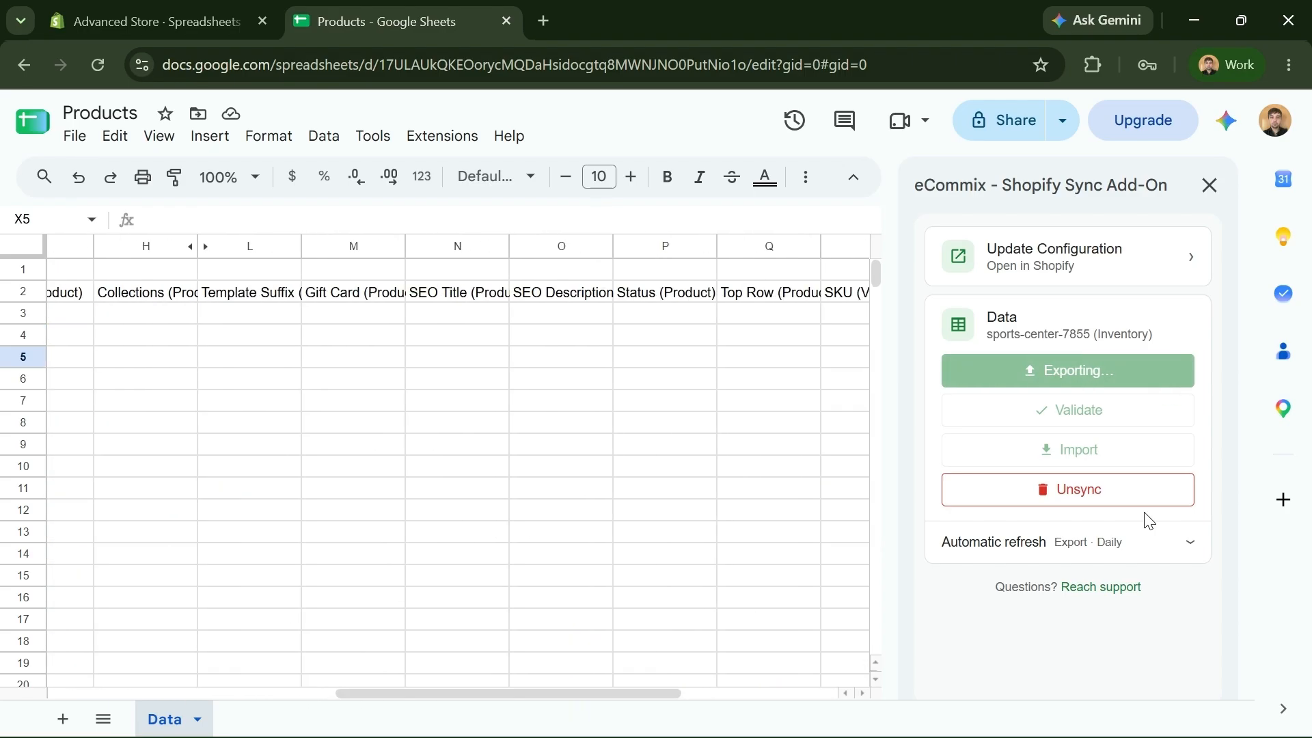
Expand the add-on's automatic refresh settings, set the frequency to Minutes and open the interval choices
{"action": "left_click", "coordinate": [1046, 547]}
{"action": "scroll", "coordinate": [1128, 560], "scroll_direction": "down", "scroll_amount": 3}
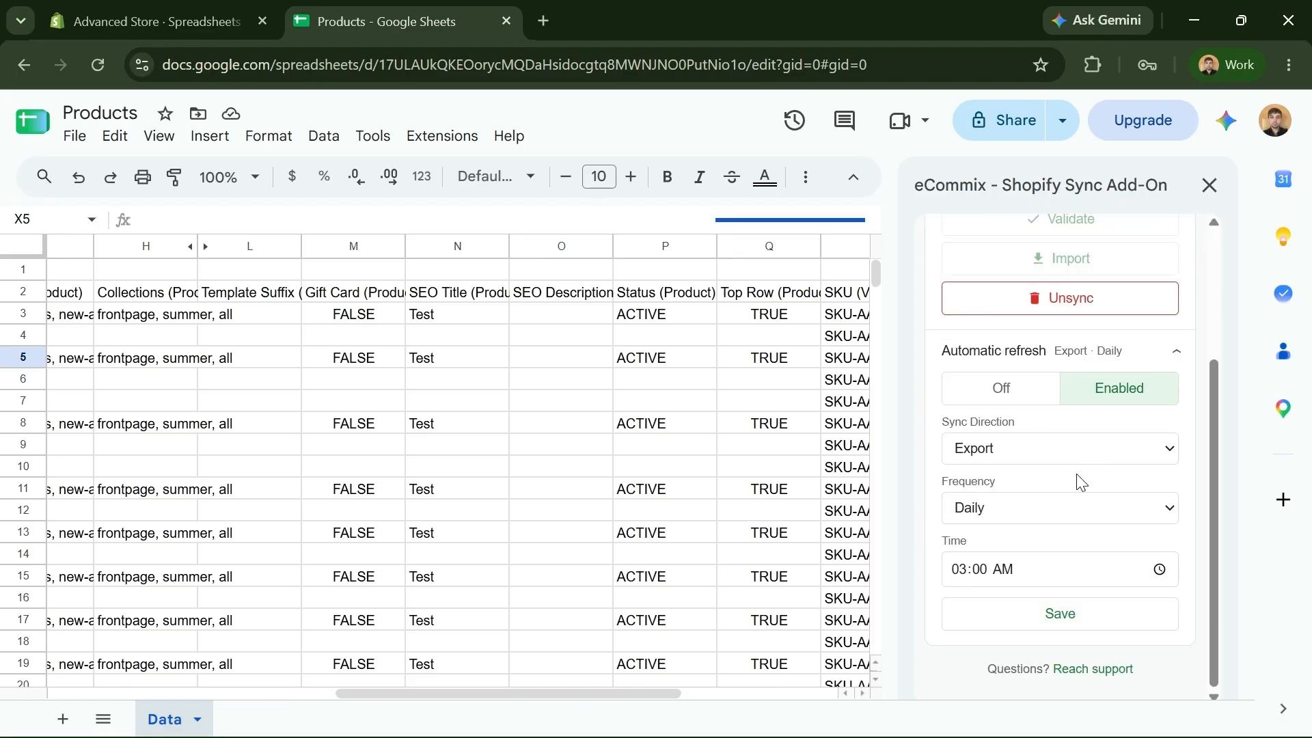
{"action": "left_click", "coordinate": [1060, 511]}
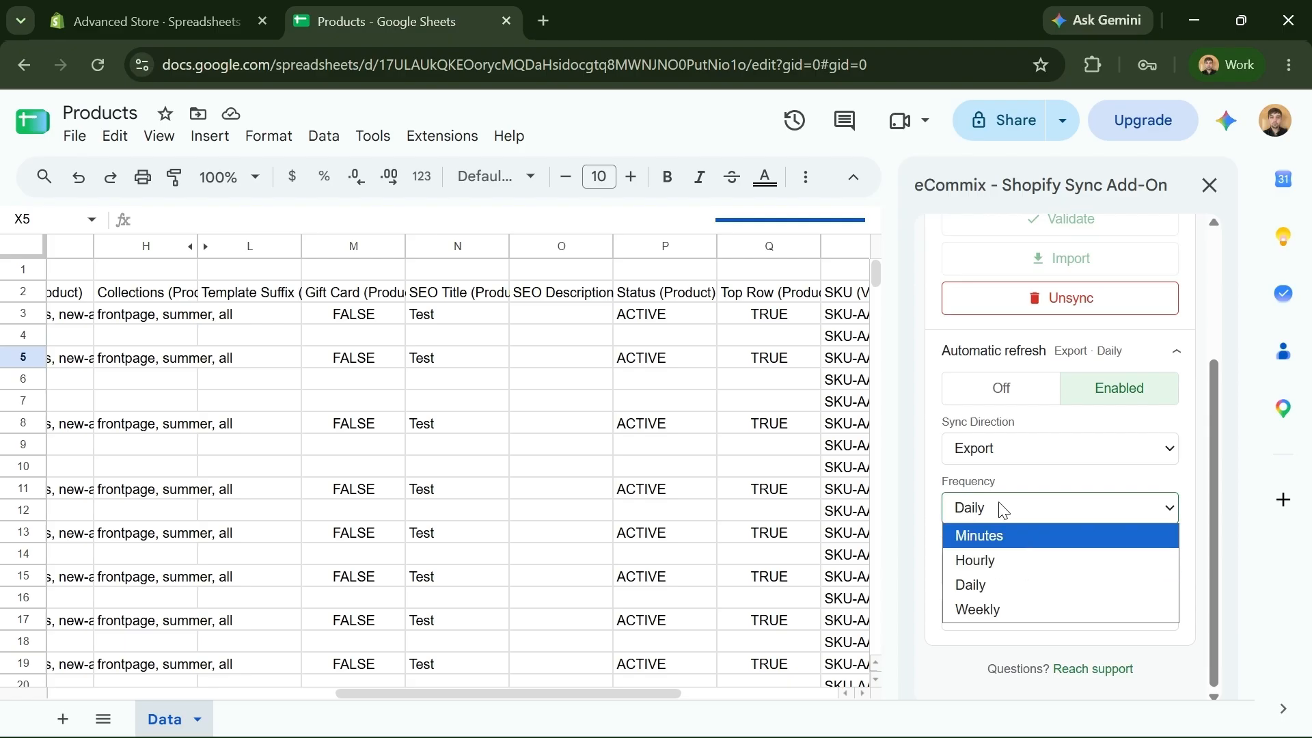
{"action": "left_click", "coordinate": [1013, 559]}
{"action": "left_click", "coordinate": [1014, 516]}
{"action": "left_click", "coordinate": [1016, 538]}
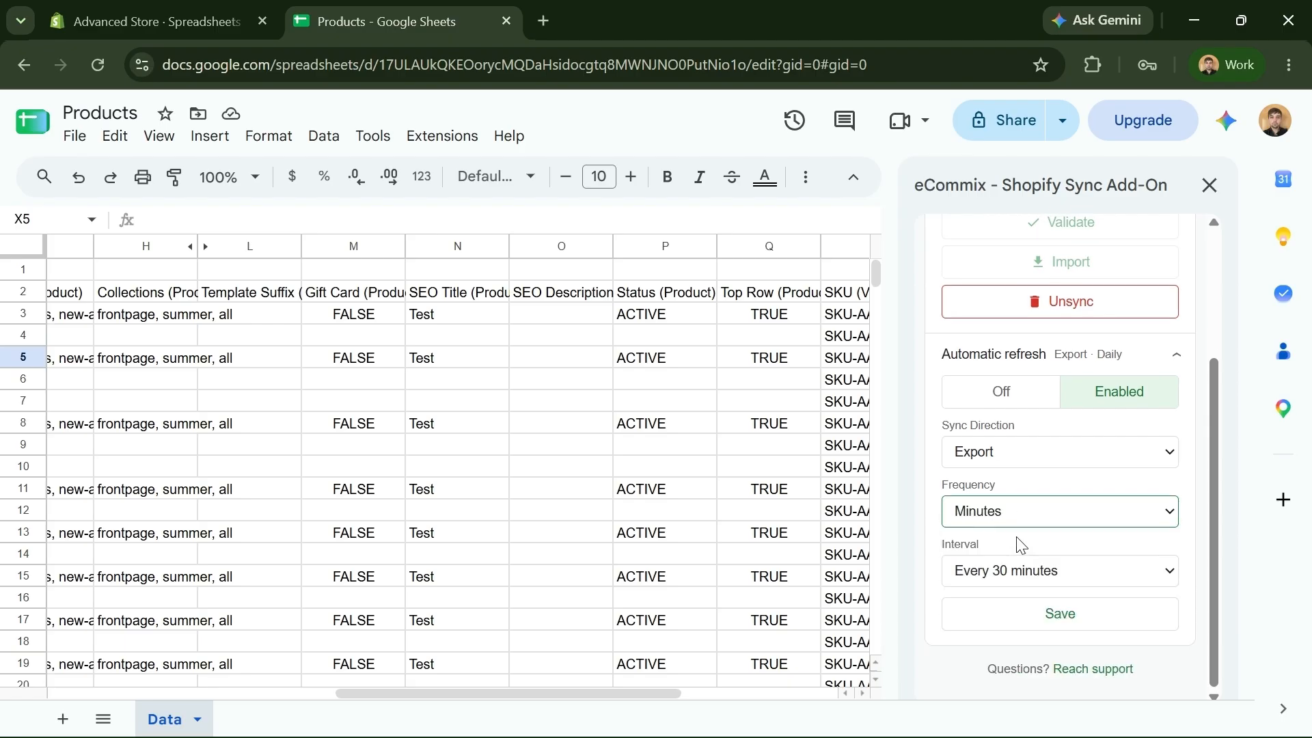
{"action": "left_click", "coordinate": [1060, 574]}
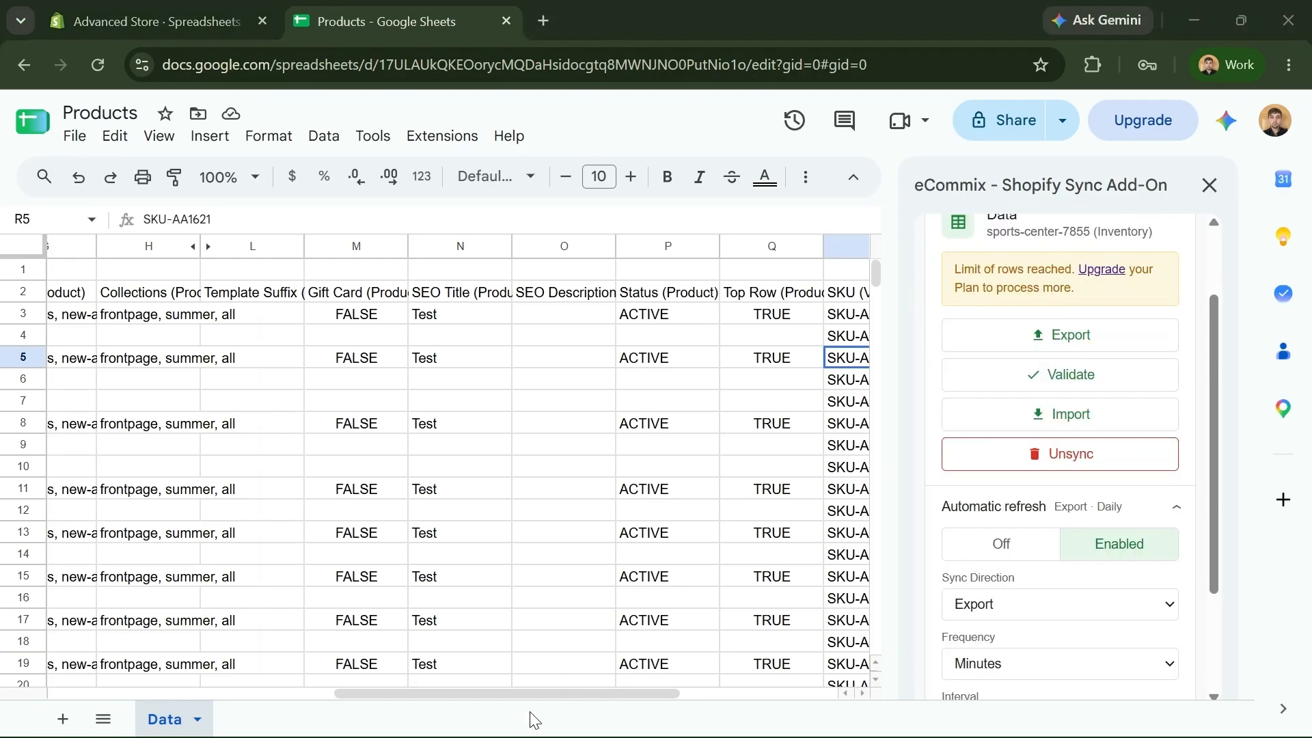
Set the variant prices in rows 3 and 4 to 12 and fill that value down through row 8
{"action": "left_click_drag", "start_coordinate": [523, 696], "coordinate": [668, 657]}
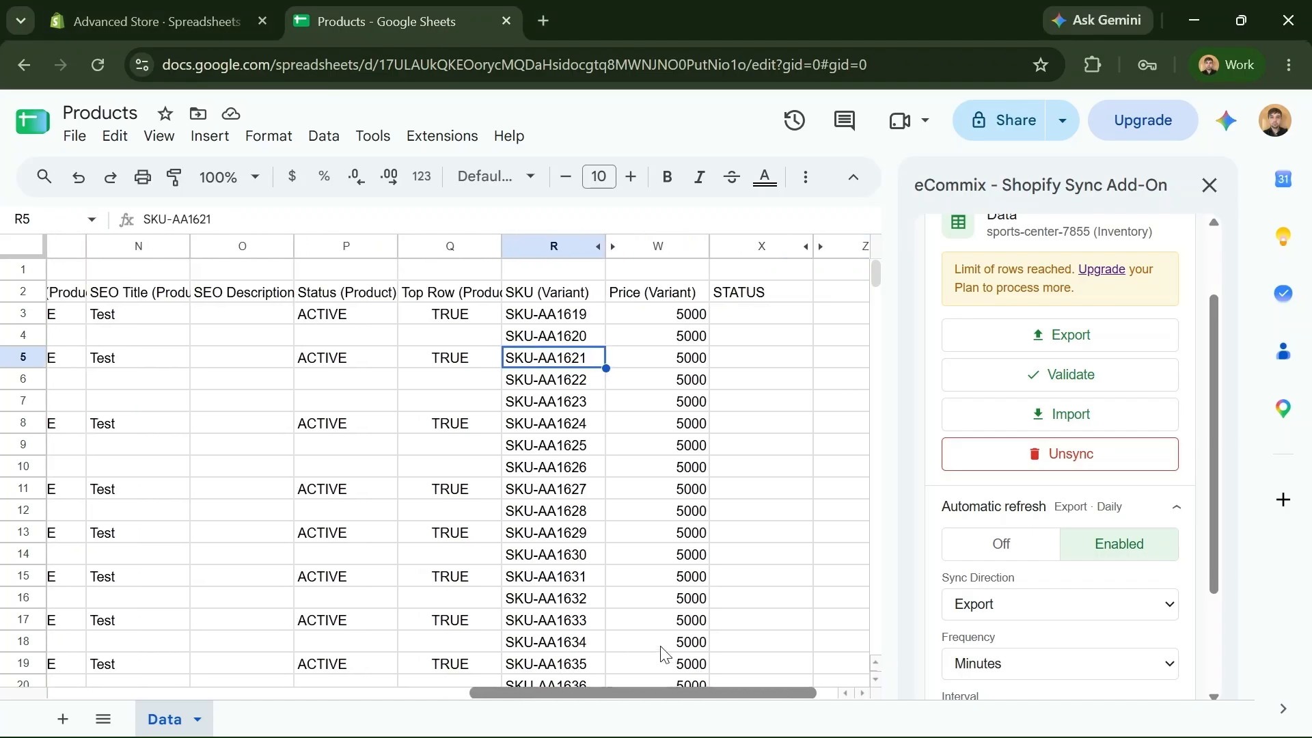
{"action": "left_click", "coordinate": [694, 319]}
{"action": "type", "text": "12"}
{"action": "key", "text": "Return"}
{"action": "type", "text": "12"}
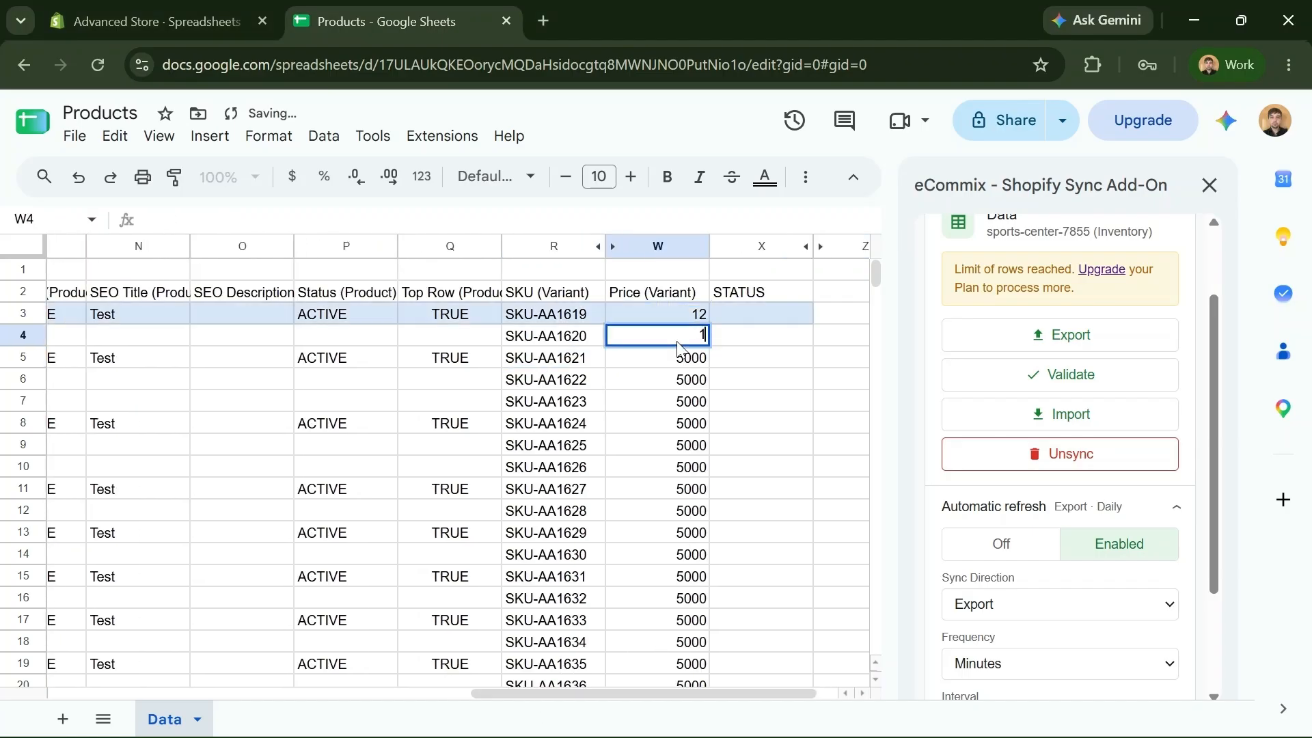
{"action": "key", "text": "Return"}
{"action": "left_click", "coordinate": [707, 344]}
{"action": "left_click", "coordinate": [709, 352]}
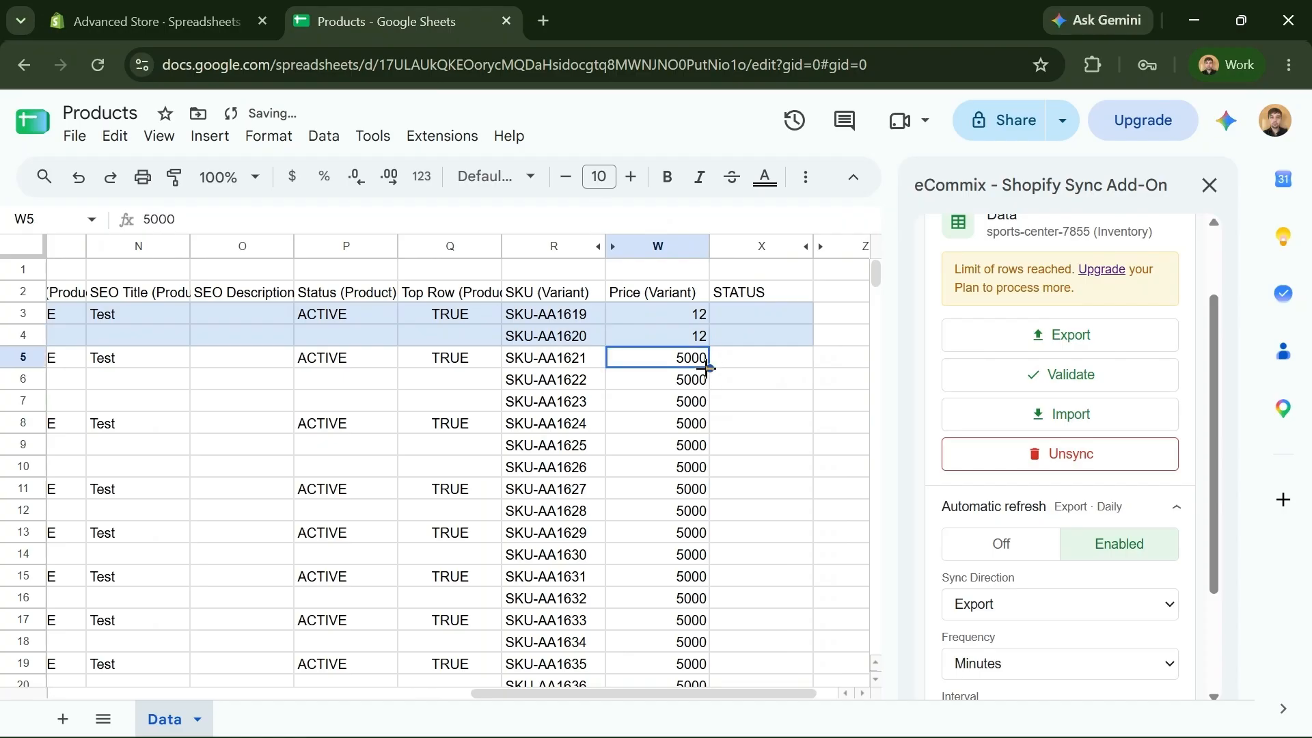
{"action": "left_click", "coordinate": [706, 342]}
{"action": "left_click_drag", "start_coordinate": [710, 347], "coordinate": [711, 425]}
{"action": "left_click", "coordinate": [711, 465]}
Enter 12 in cell Z3, outside the synced columns, as a helper value
{"action": "left_click_drag", "start_coordinate": [608, 695], "coordinate": [649, 690]}
{"action": "left_click", "coordinate": [807, 318]}
{"action": "type", "text": "="}
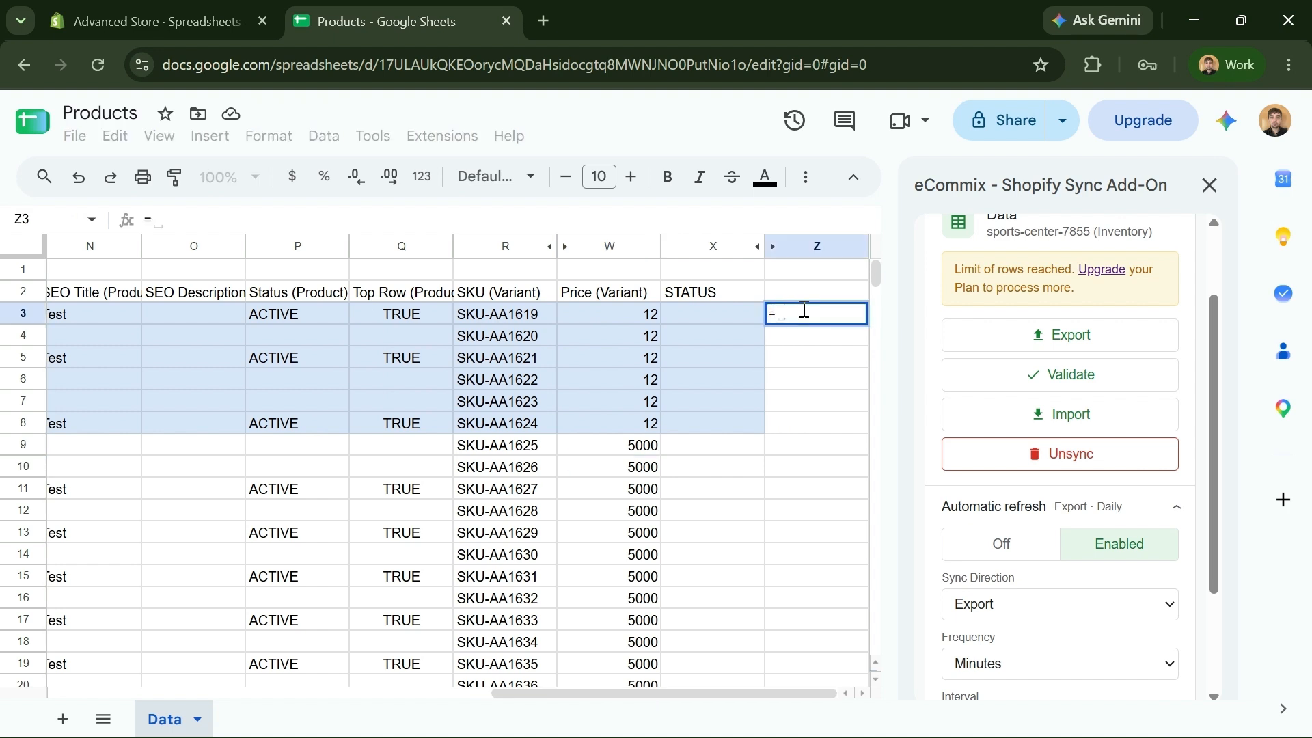
{"action": "key", "text": "BackSpace"}
{"action": "type", "text": "12"}
{"action": "left_click", "coordinate": [815, 364]}
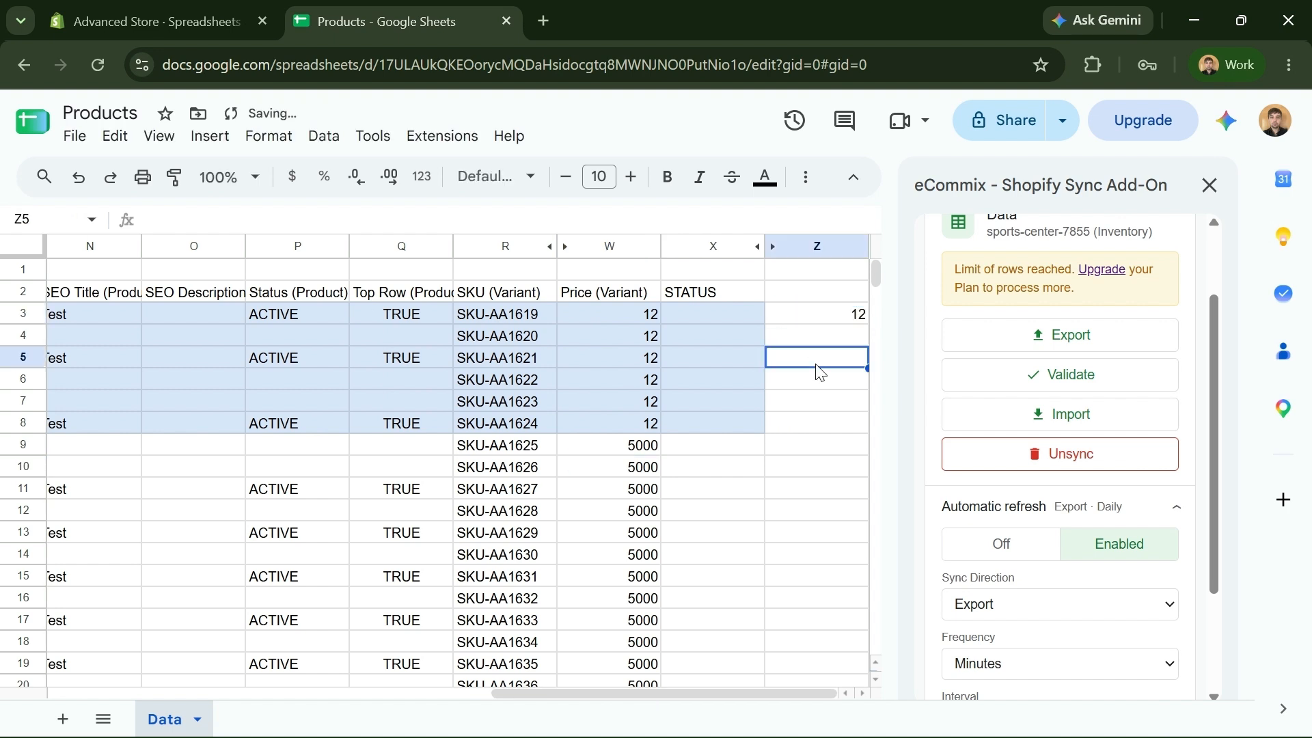
Set the variant price in row 3 to the formula =Z3*0.1 and fill it down through row 8
{"action": "double_click", "coordinate": [645, 312]}
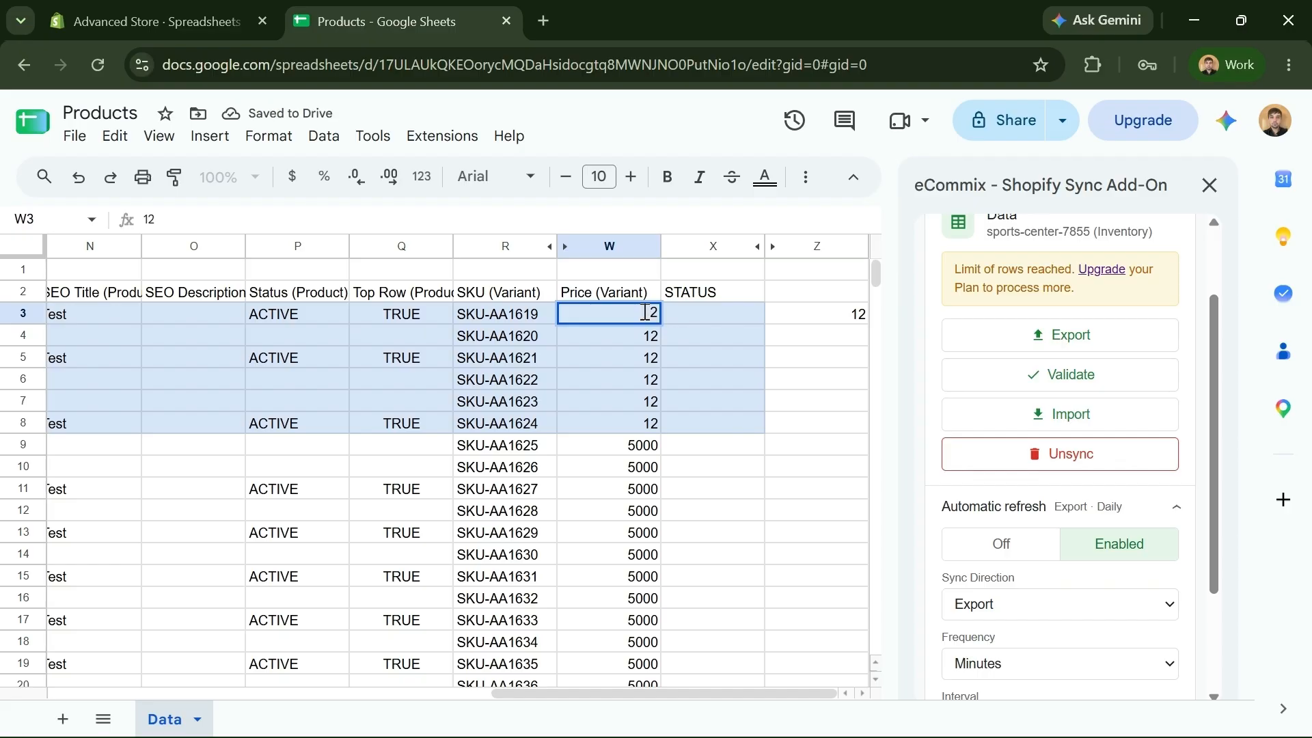
{"action": "left_click", "coordinate": [824, 296]}
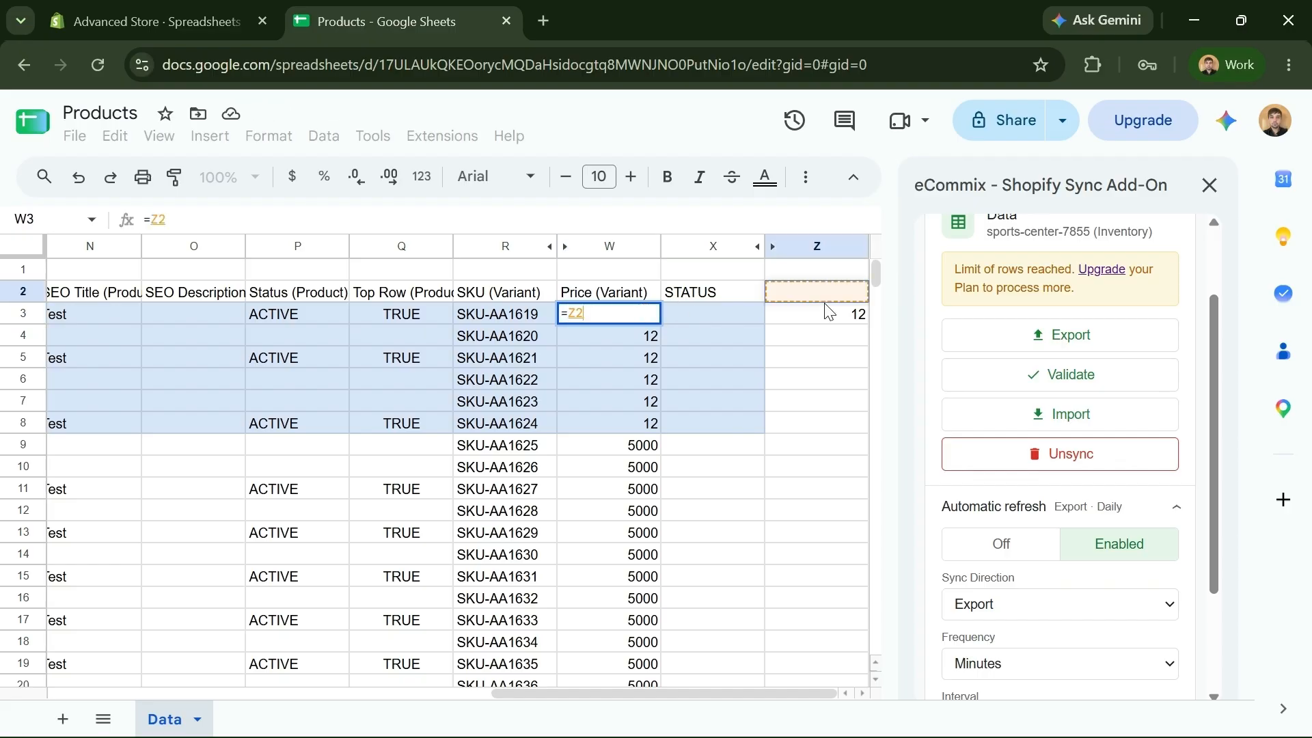
{"action": "left_click", "coordinate": [828, 314]}
{"action": "type", "text": "*"}
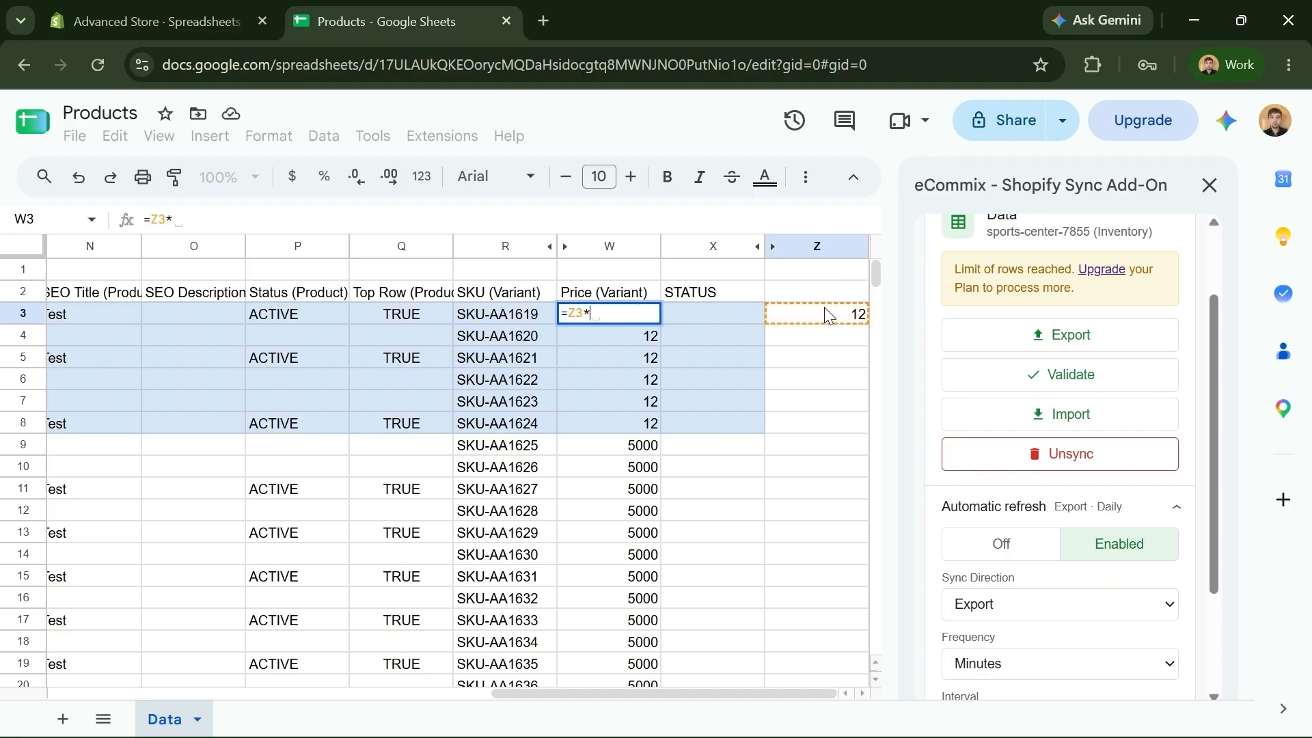
{"action": "type", "text": "0.1"}
{"action": "key", "text": "Return"}
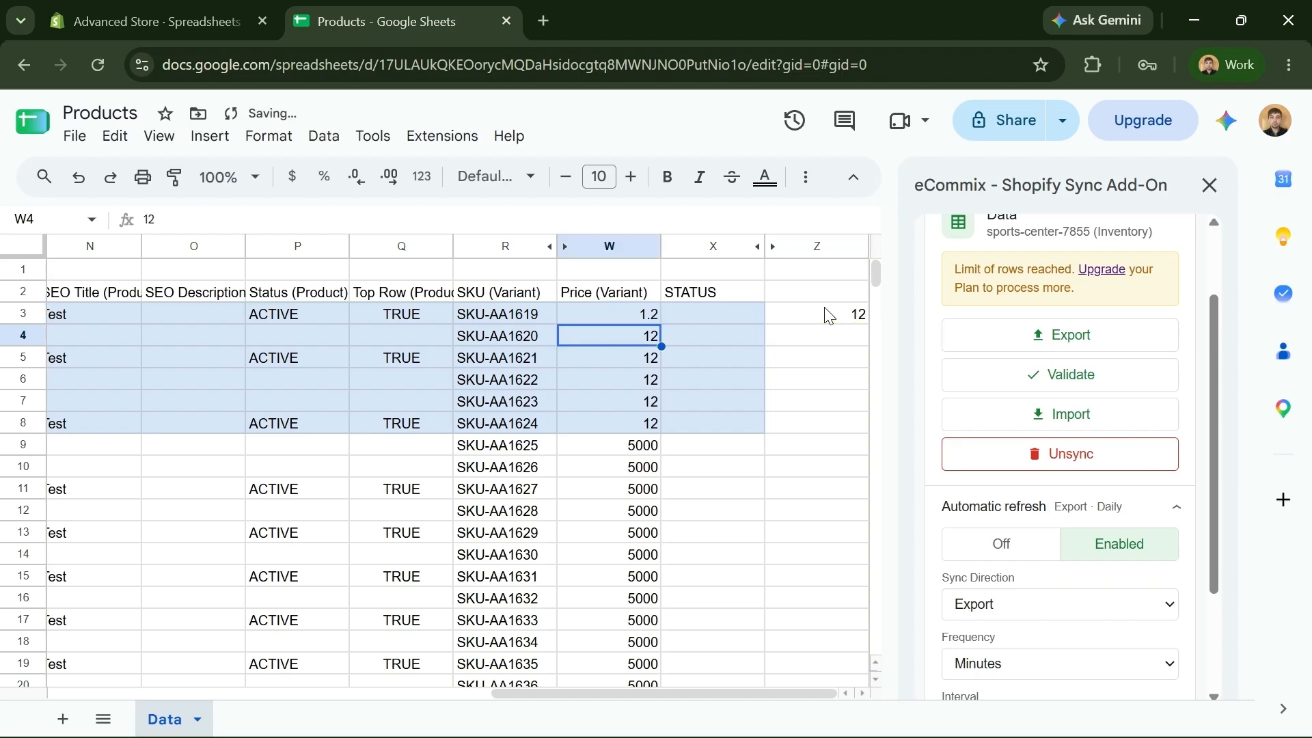
{"action": "left_click", "coordinate": [655, 319]}
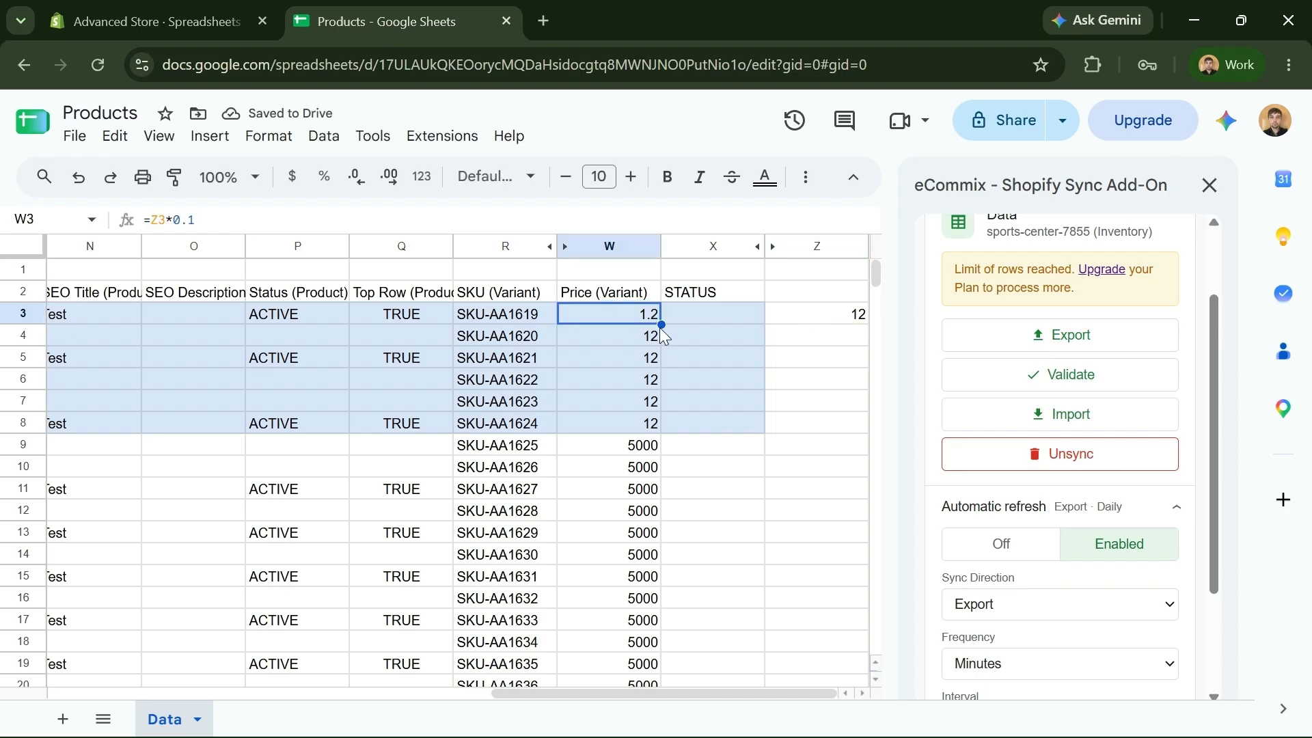
{"action": "key", "text": "ctrl+c"}
{"action": "left_click_drag", "start_coordinate": [655, 326], "coordinate": [653, 425]}
{"action": "left_click", "coordinate": [710, 422]}
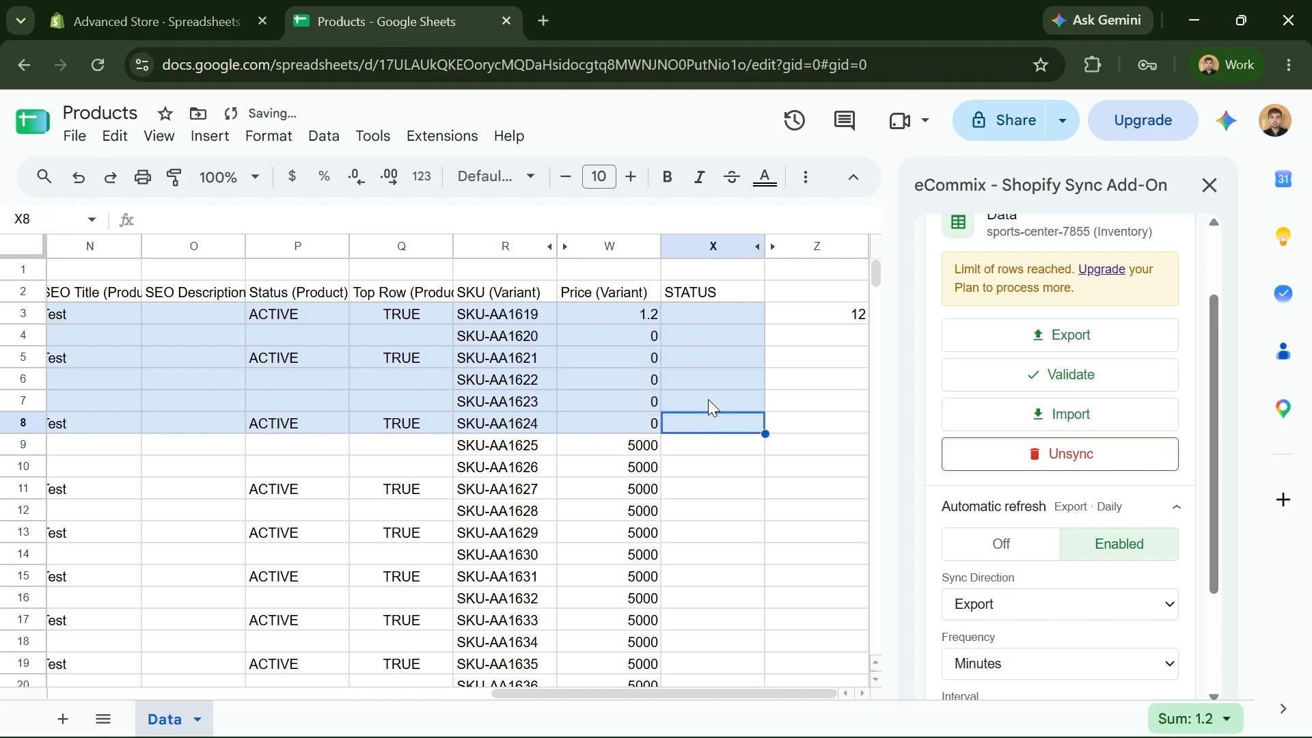
Replace the variant price formula in row 4 with the beginning of an IMPORTRANGE formula
{"action": "left_click", "coordinate": [824, 336]}
{"action": "key", "text": "ctrl+c"}
{"action": "double_click", "coordinate": [614, 330]}
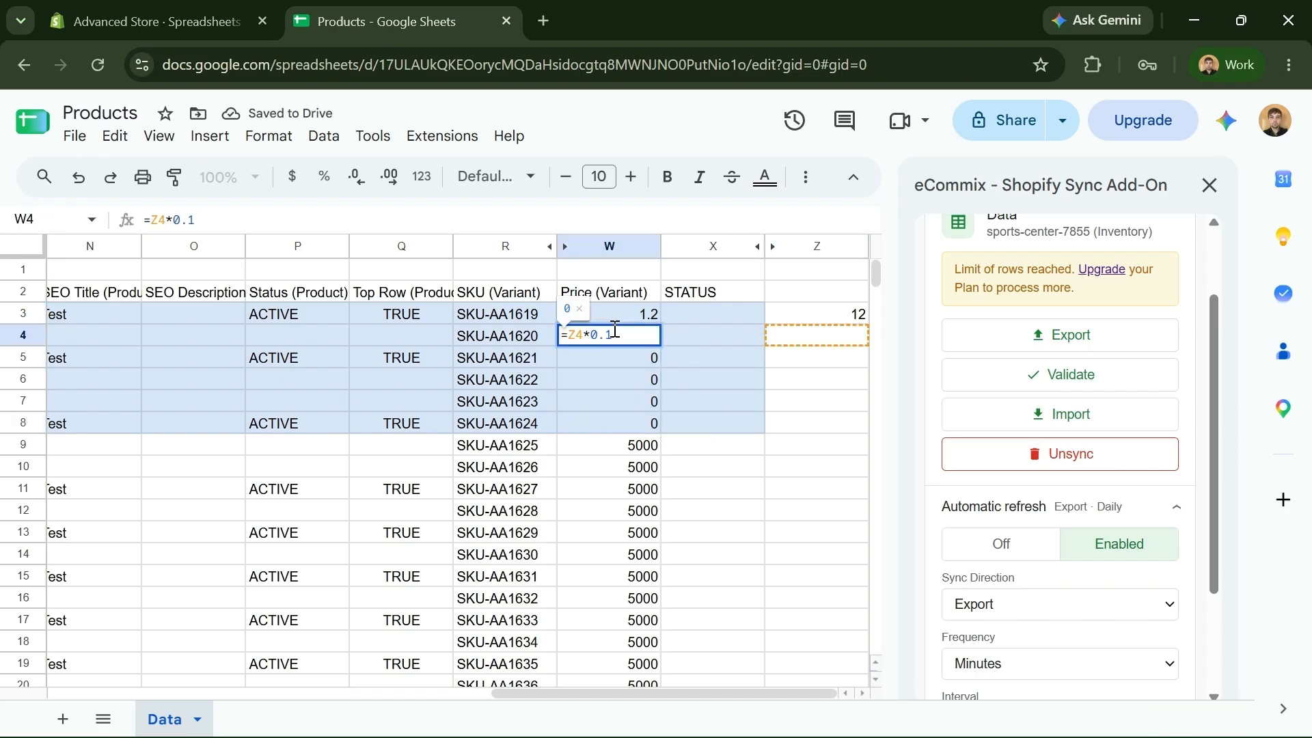
{"action": "key", "text": "BackSpace"}
{"action": "key", "text": "BackSpace"}
{"action": "type", "text": "I"}
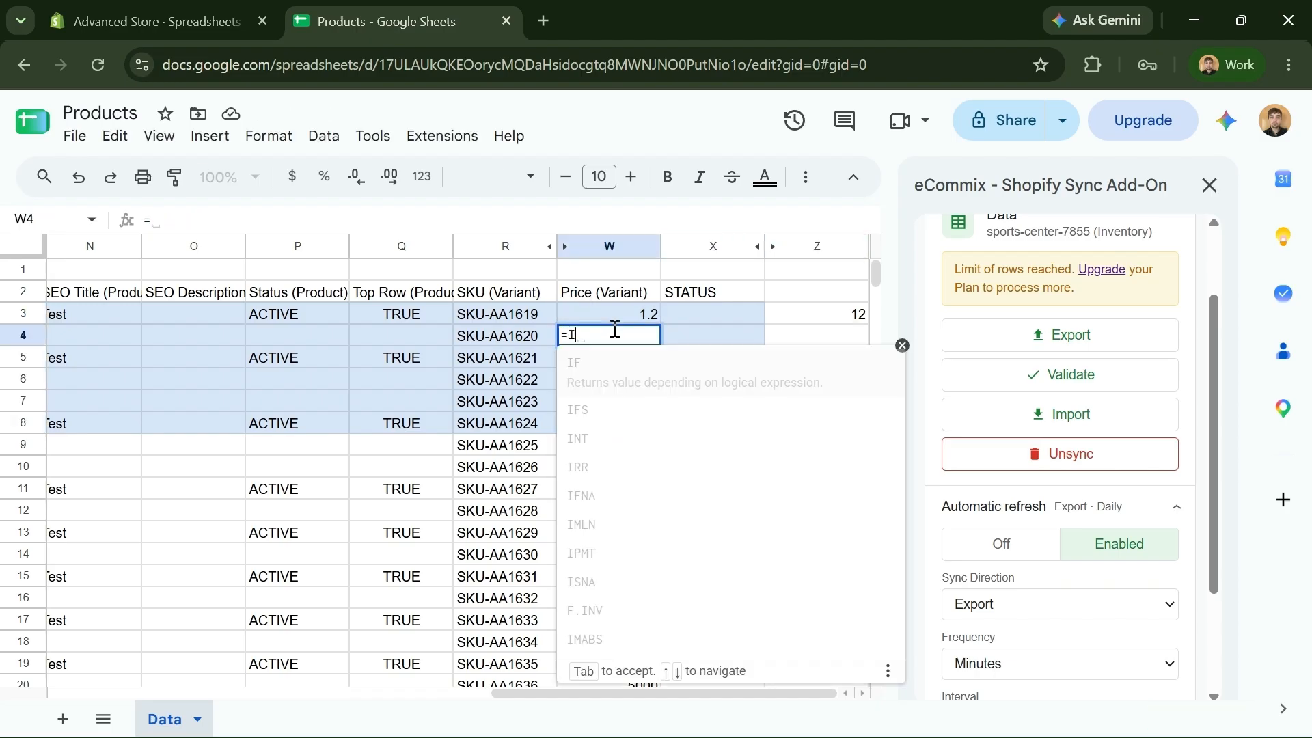
{"action": "type", "text": "MPORTRANG"}
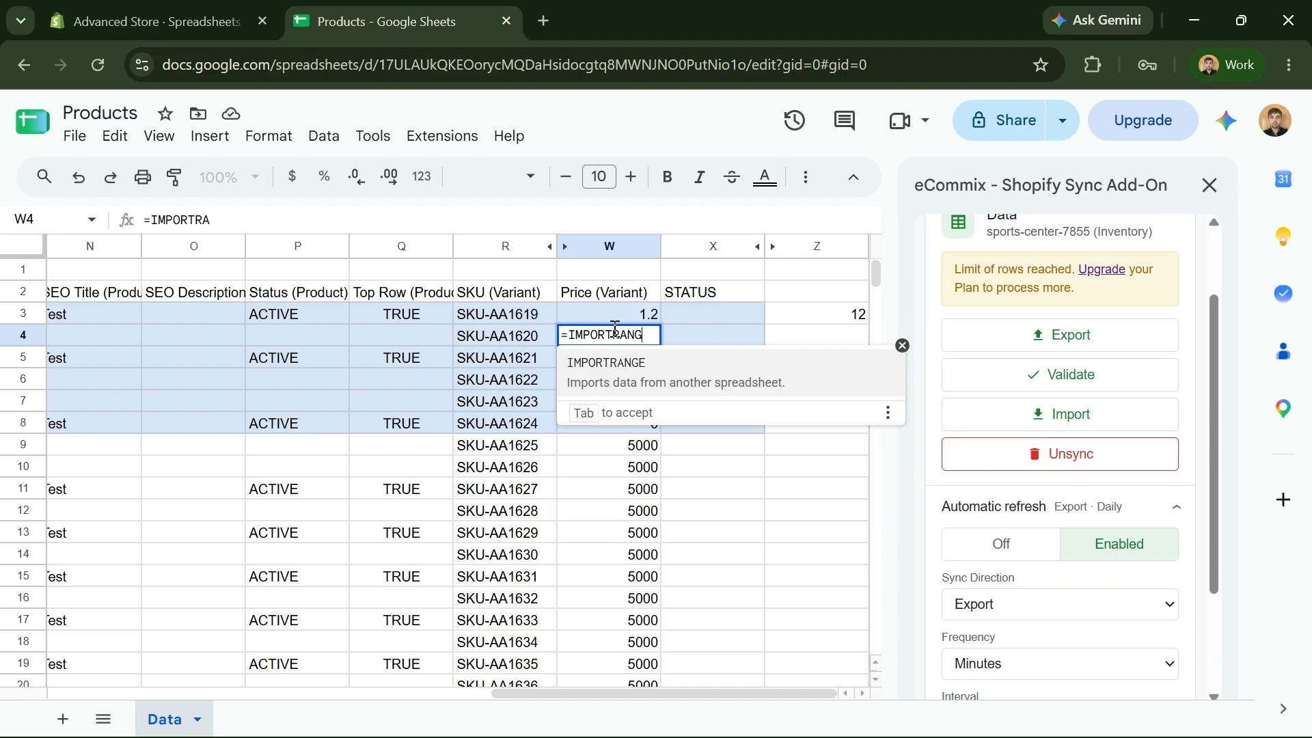
{"action": "type", "text": "E"}
{"action": "type", "text": "("}
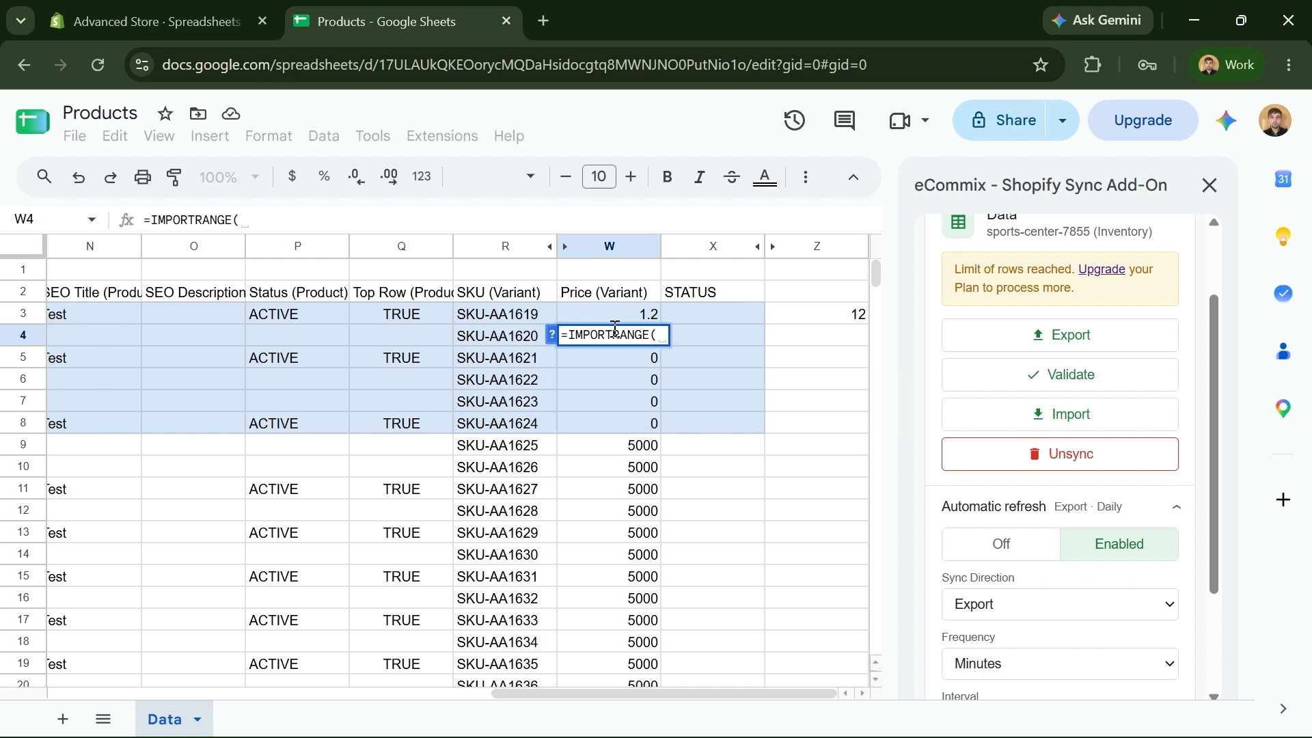
Clear the unfinished formula from cell W4, leaving the row 4 variant price empty
{"action": "key", "text": "BackSpace"}
{"action": "key", "text": "BackSpace"}
{"action": "key", "text": "BackSpace"}
{"action": "key", "text": "BackSpace"}
{"action": "key", "text": "BackSpace"}
{"action": "key", "text": "BackSpace"}
{"action": "key", "text": "BackSpace"}
{"action": "key", "text": "BackSpace"}
{"action": "key", "text": "BackSpace"}
{"action": "key", "text": "BackSpace"}
{"action": "key", "text": "BackSpace"}
{"action": "key", "text": "BackSpace"}
{"action": "key", "text": "BackSpace"}
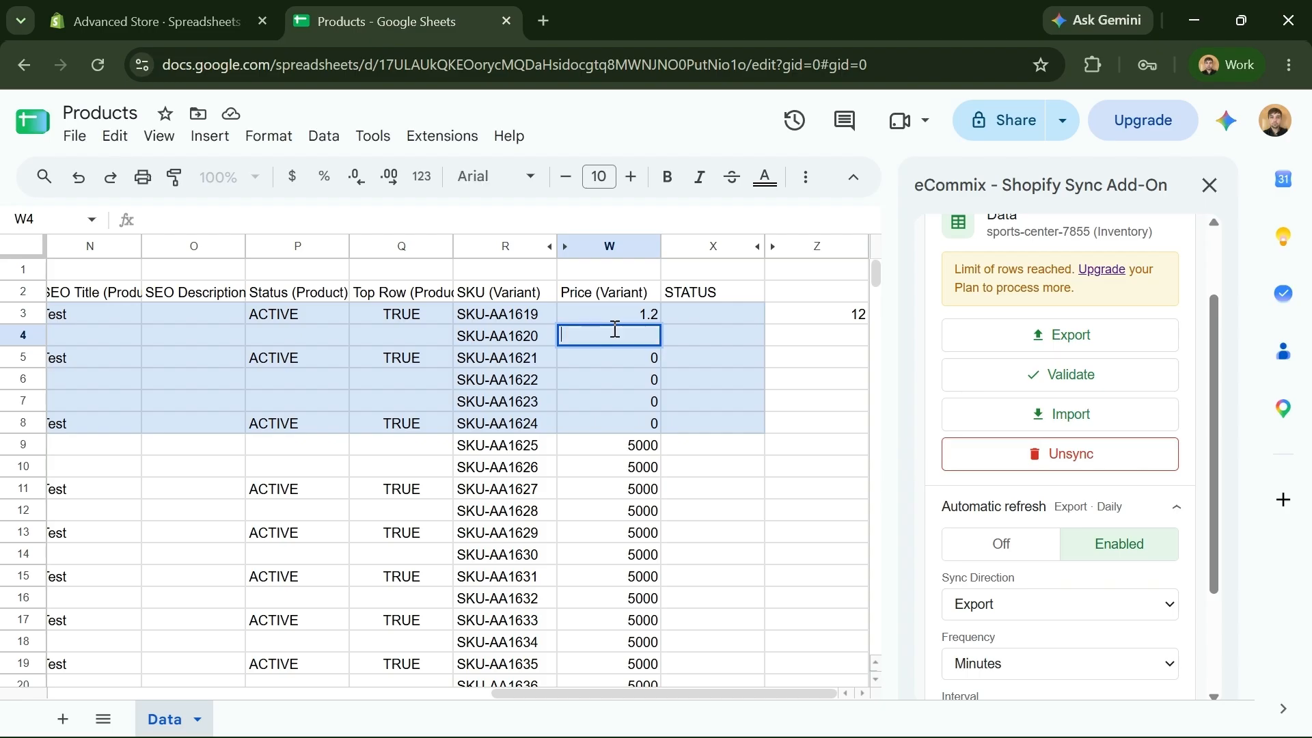
{"action": "left_click", "coordinate": [757, 386]}
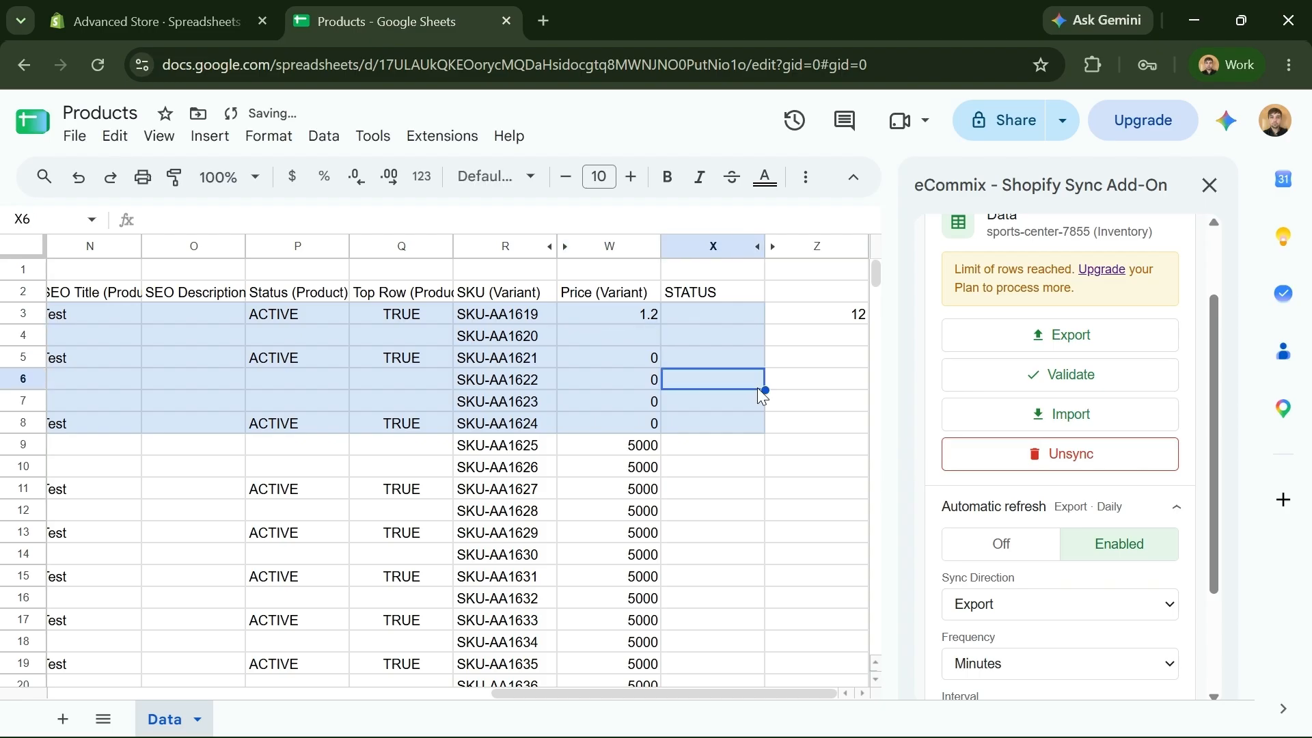
{"action": "left_click", "coordinate": [536, 334]}
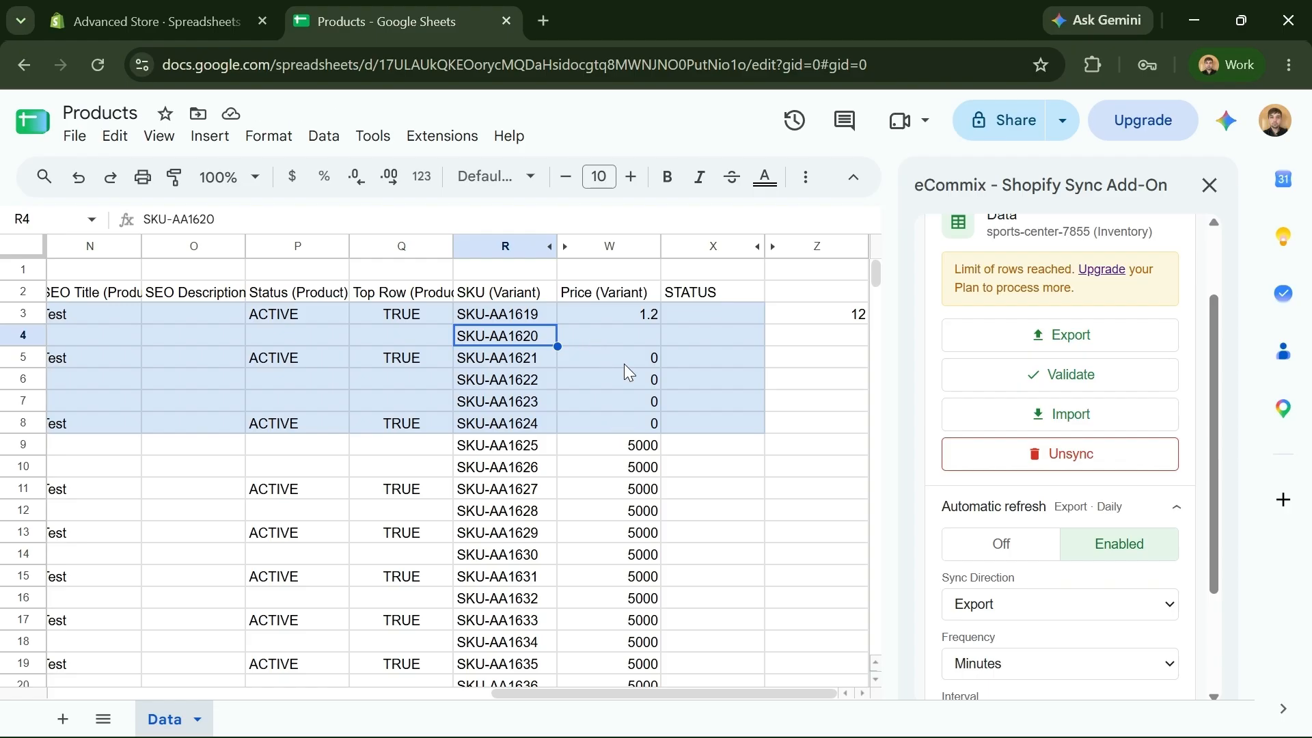
{"action": "left_click", "coordinate": [641, 339]}
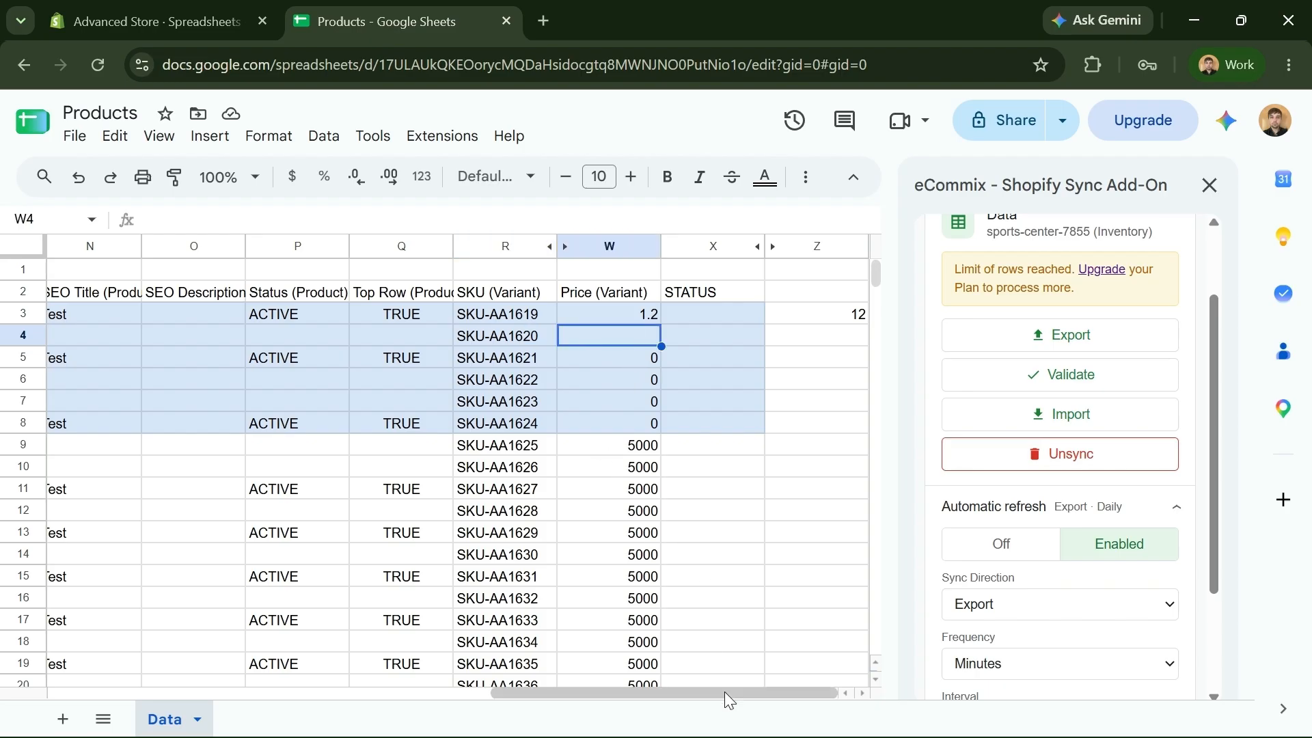
{"action": "left_click_drag", "start_coordinate": [724, 691], "coordinate": [585, 680]}
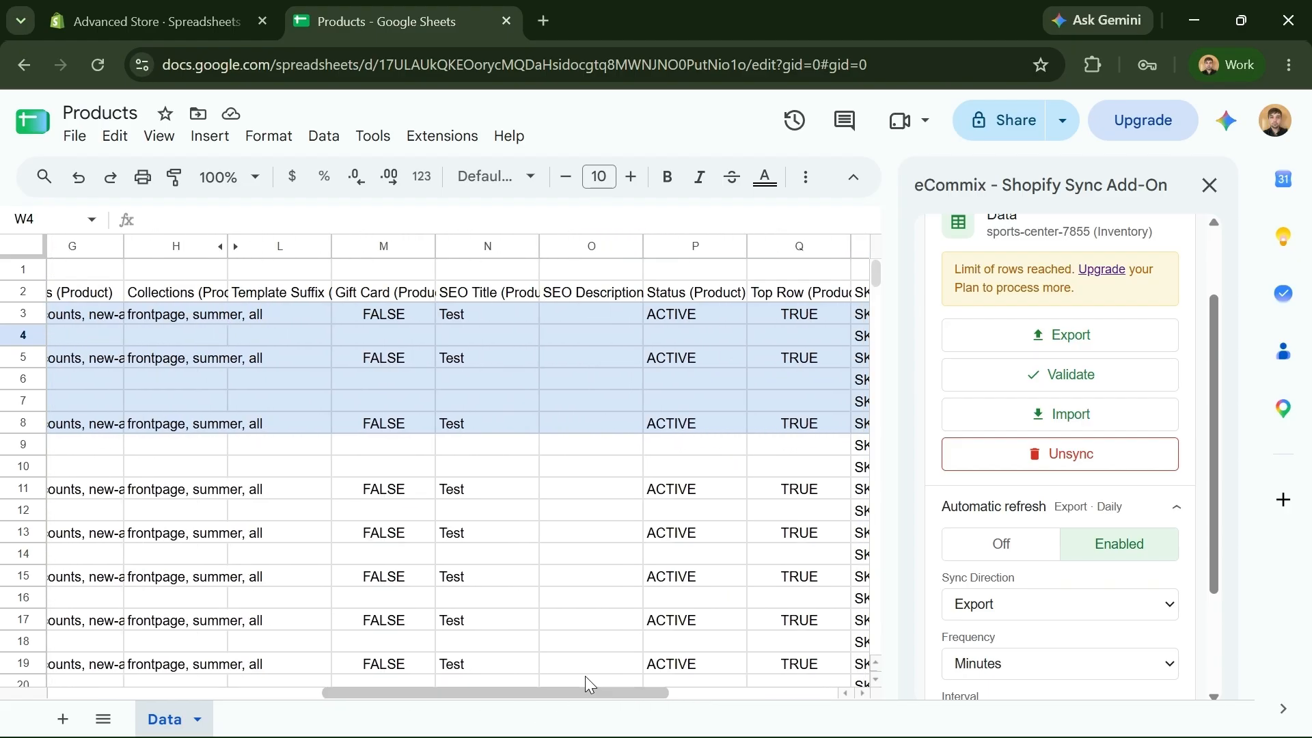
Switch to the Google Sheets Sync app in Shopify, close the Products sync options and open that spreadsheet's settings for editing
{"action": "left_click", "coordinate": [166, 30]}
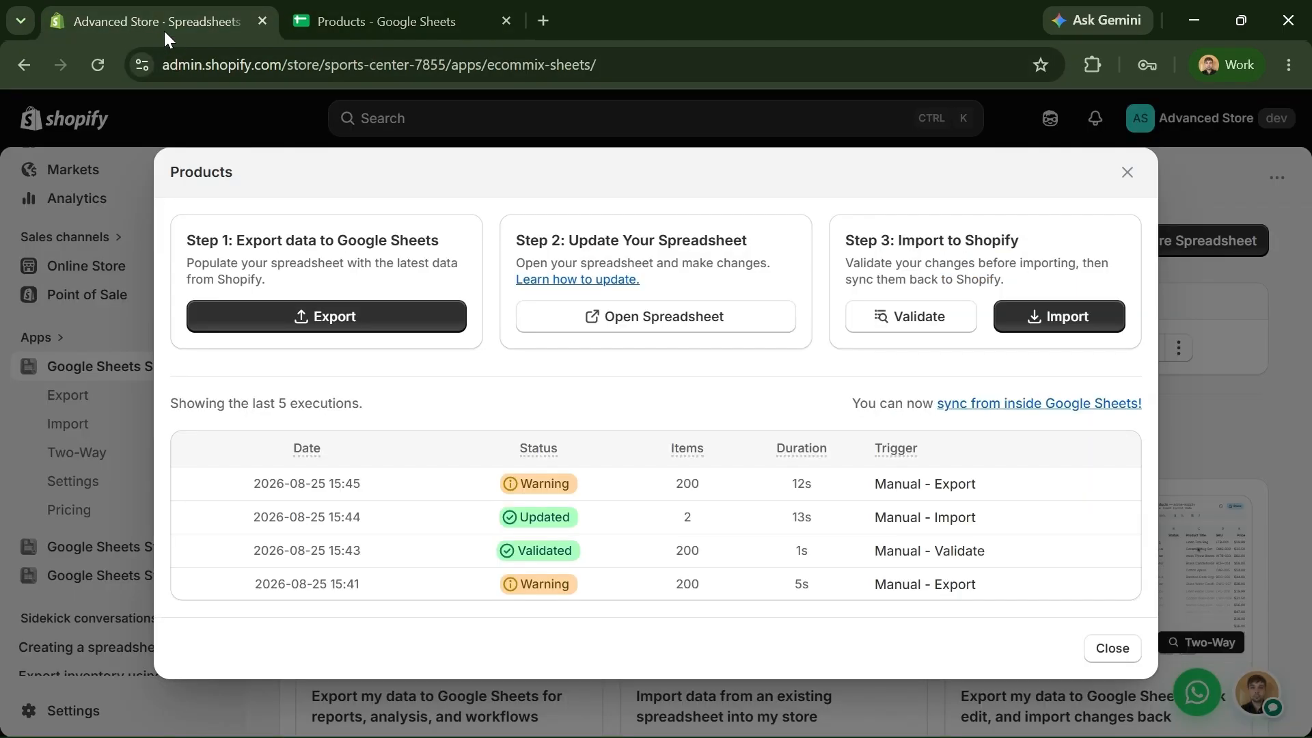
{"action": "left_click", "coordinate": [1127, 174]}
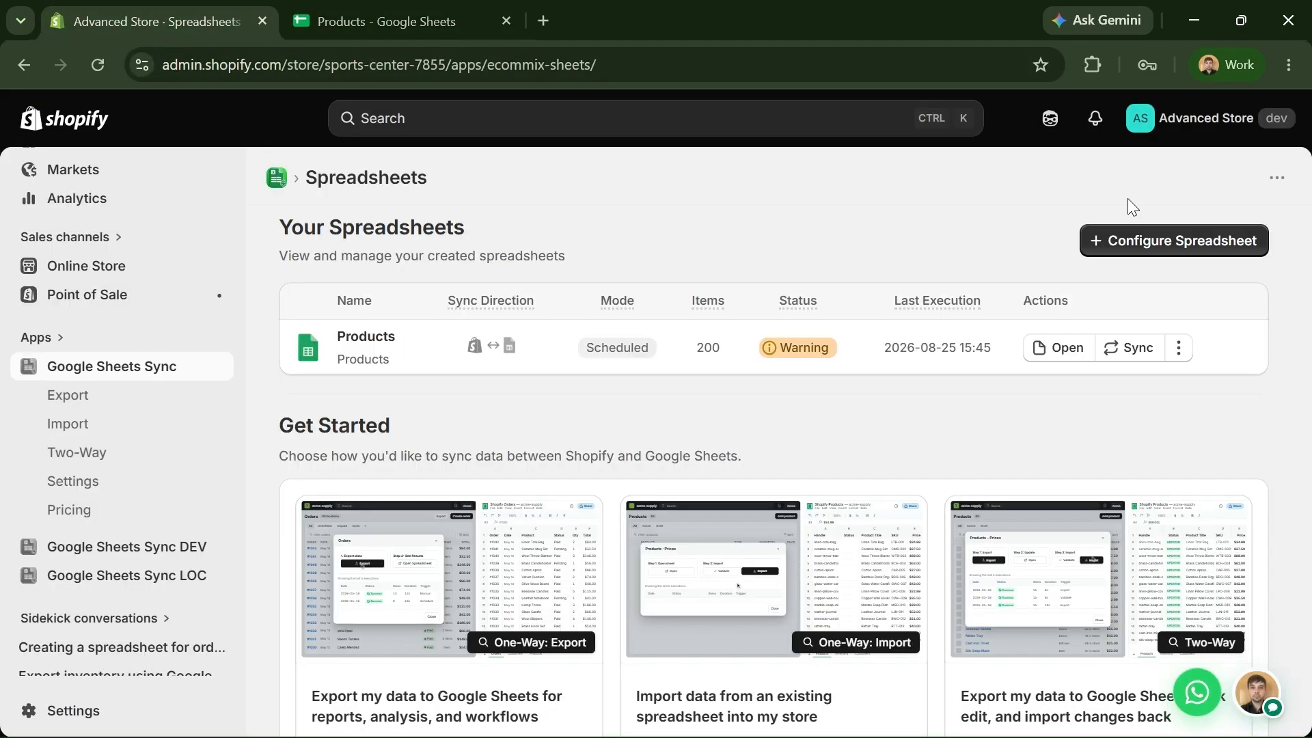
{"action": "left_click", "coordinate": [1178, 347]}
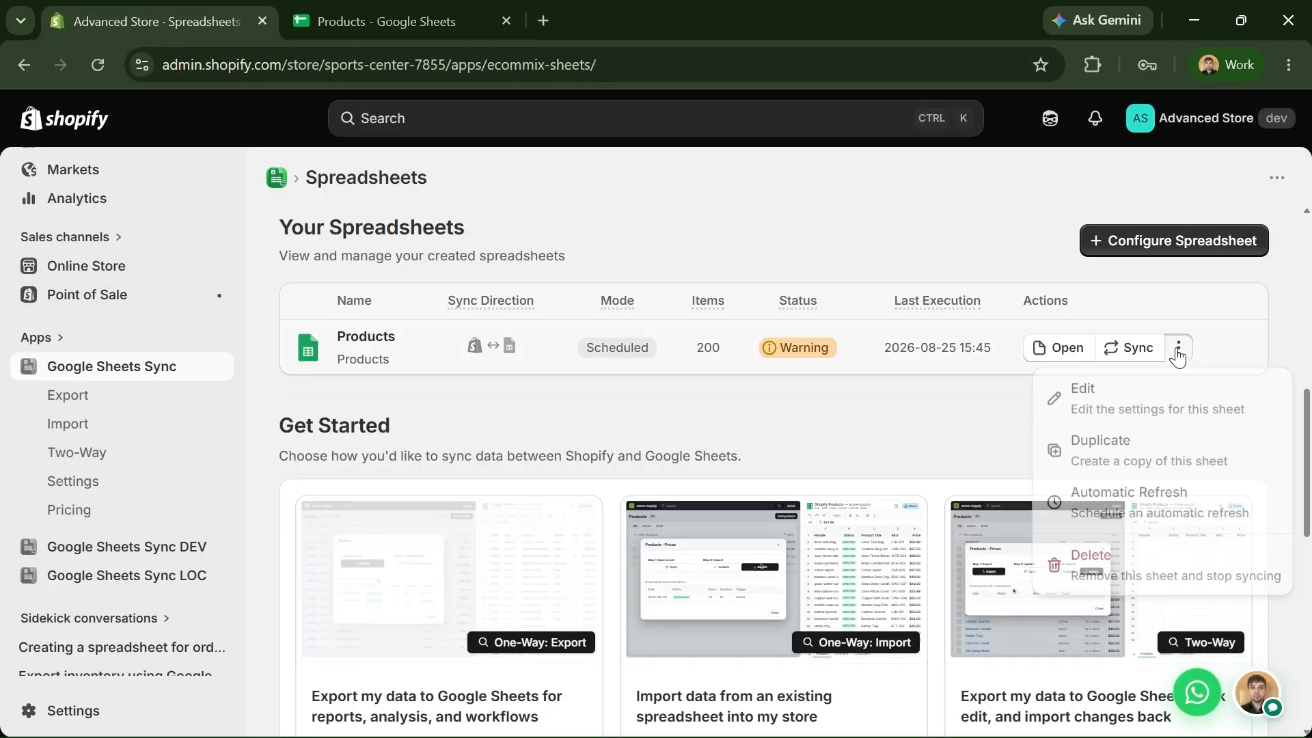
{"action": "left_click", "coordinate": [1174, 402]}
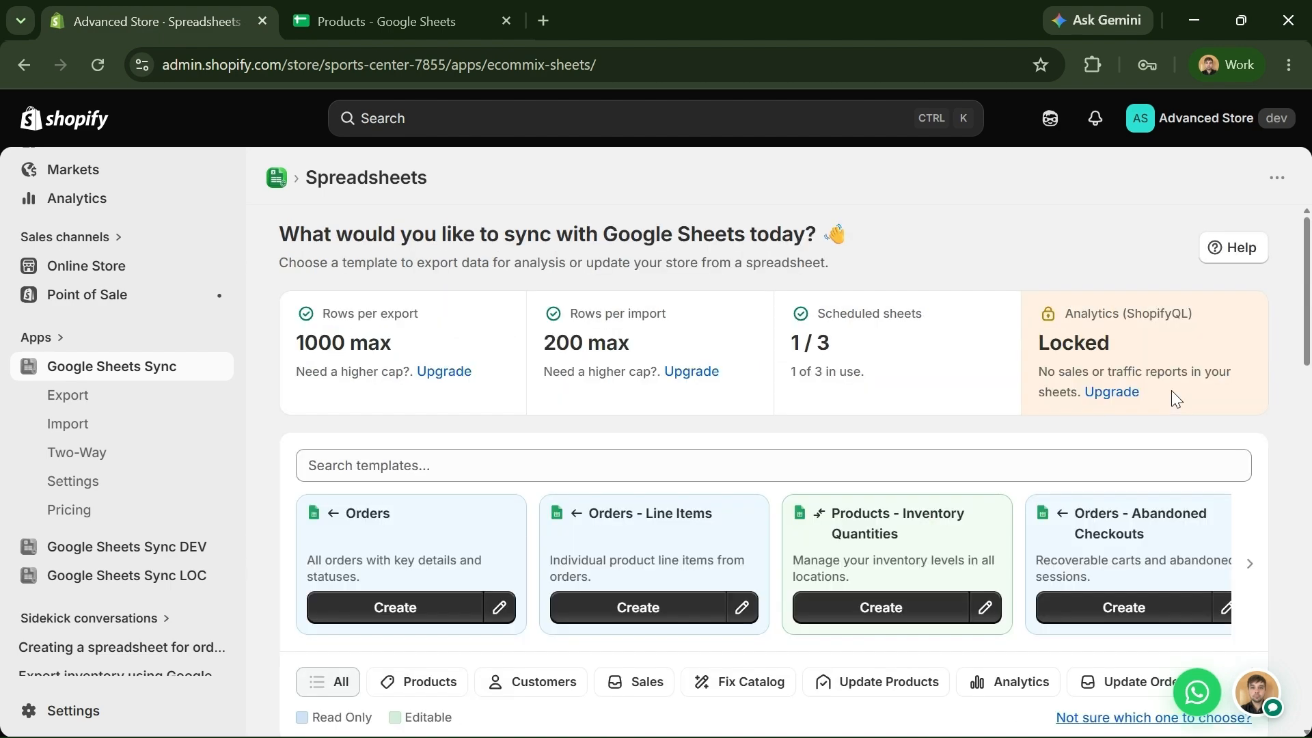
Insert a new column after Title (Product) and map it to the Inventory Available field of Location 2
{"action": "left_click", "coordinate": [1093, 393]}
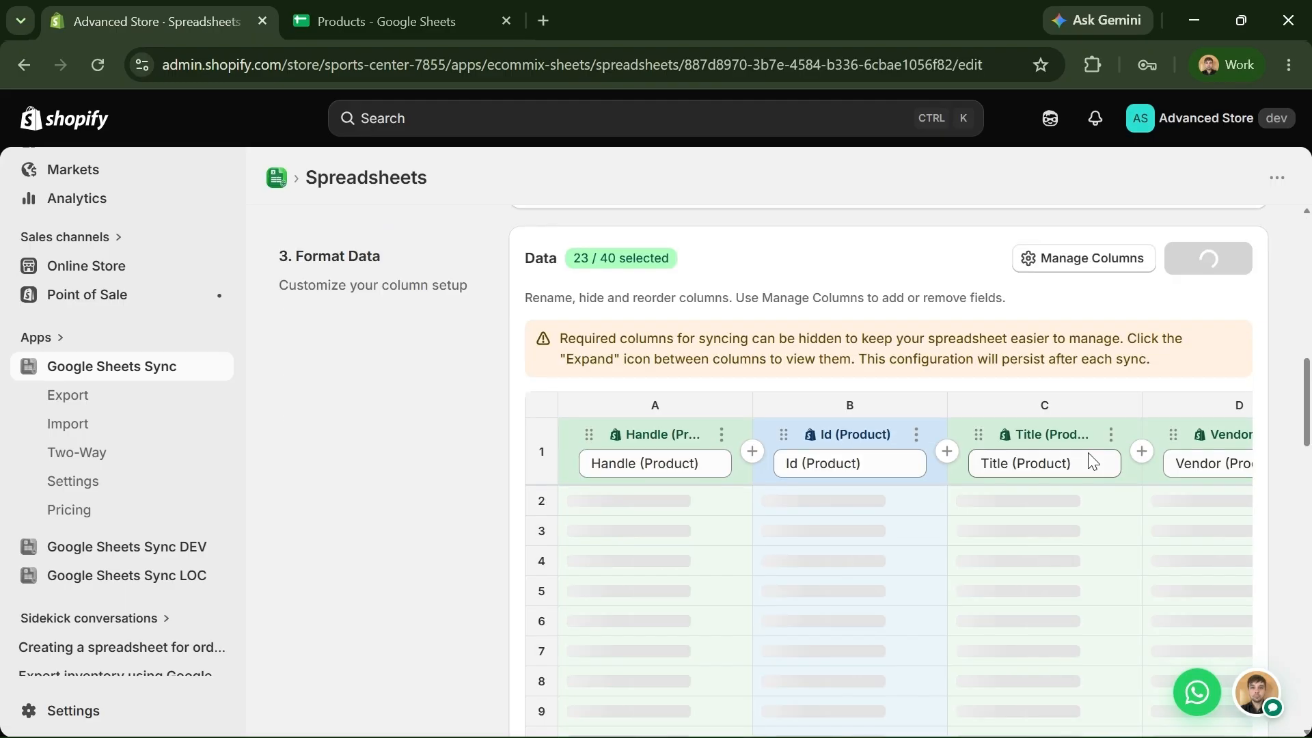
{"action": "scroll", "coordinate": [1021, 448], "scroll_direction": "down", "scroll_amount": 2}
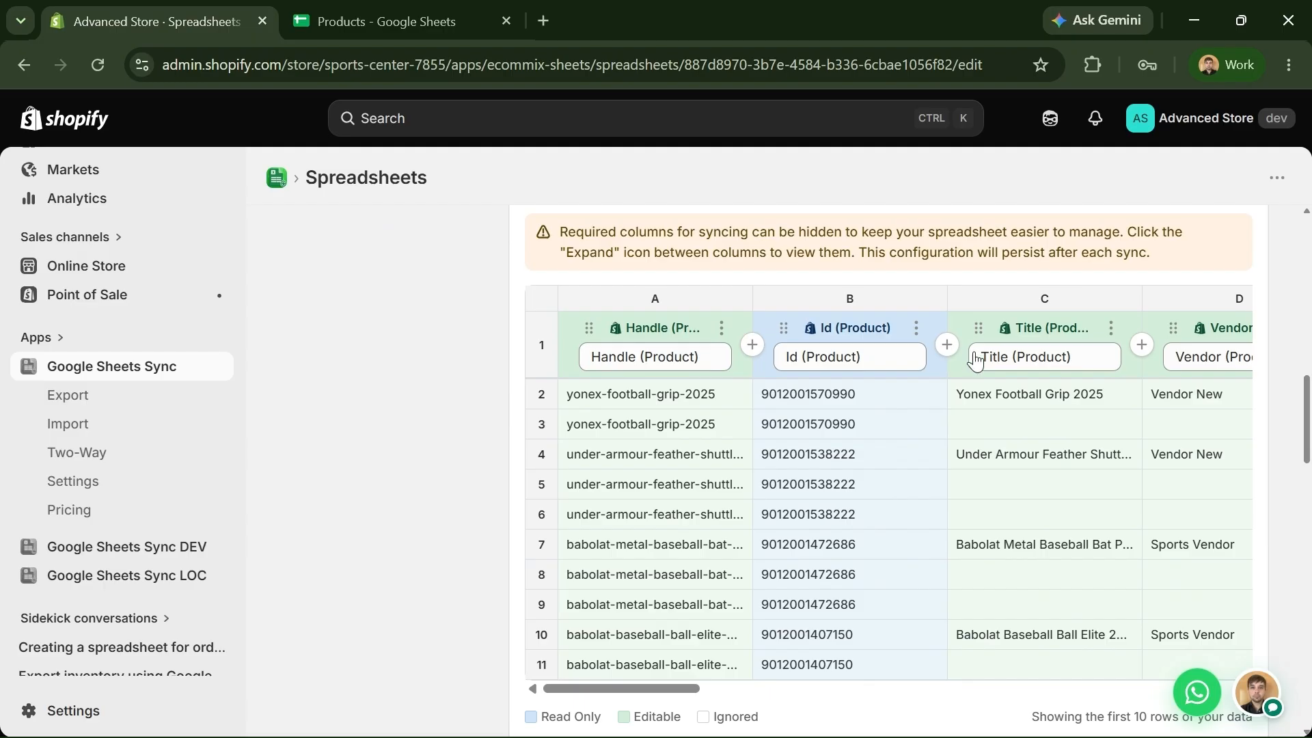
{"action": "left_click", "coordinate": [1142, 345]}
{"action": "left_click", "coordinate": [1210, 329]}
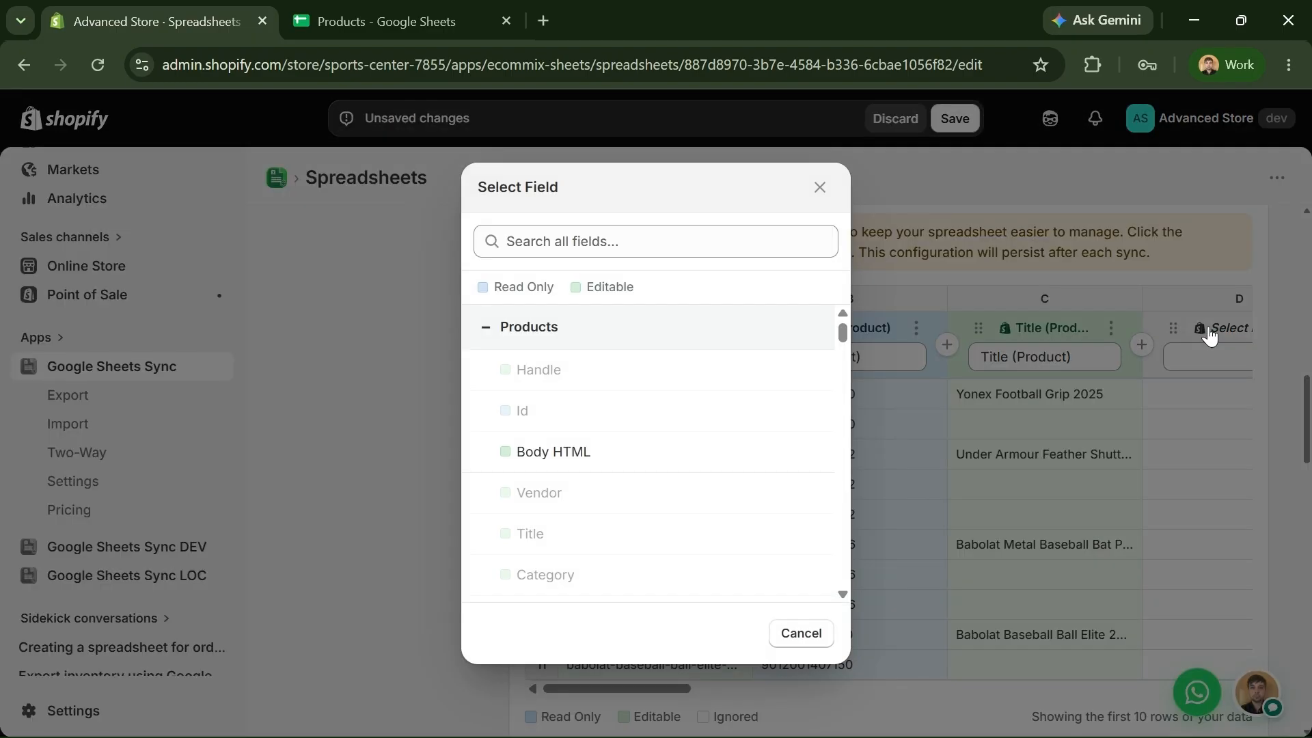
{"action": "left_click", "coordinate": [747, 240]}
{"action": "type", "text": "INVENTORY"}
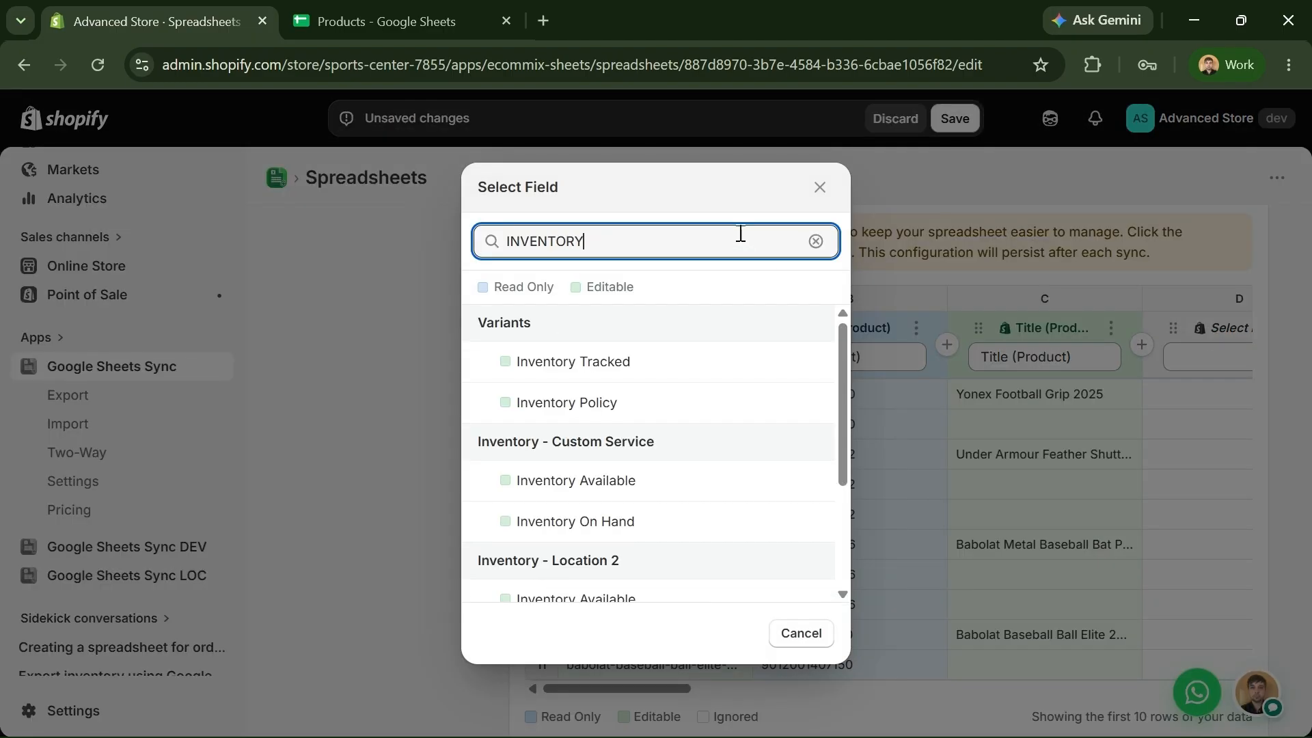
{"action": "scroll", "coordinate": [662, 396], "scroll_direction": "down", "scroll_amount": 2}
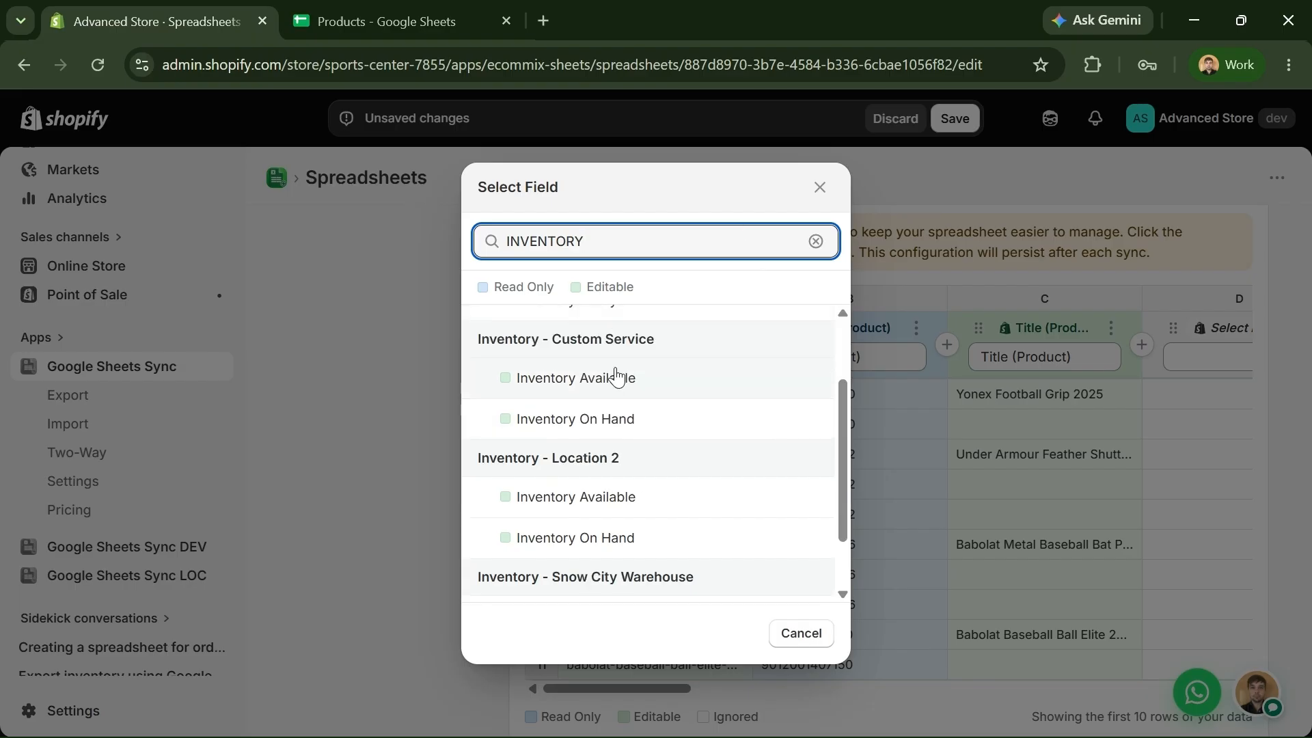
{"action": "scroll", "coordinate": [619, 403], "scroll_direction": "down", "scroll_amount": 2}
{"action": "left_click", "coordinate": [593, 425]}
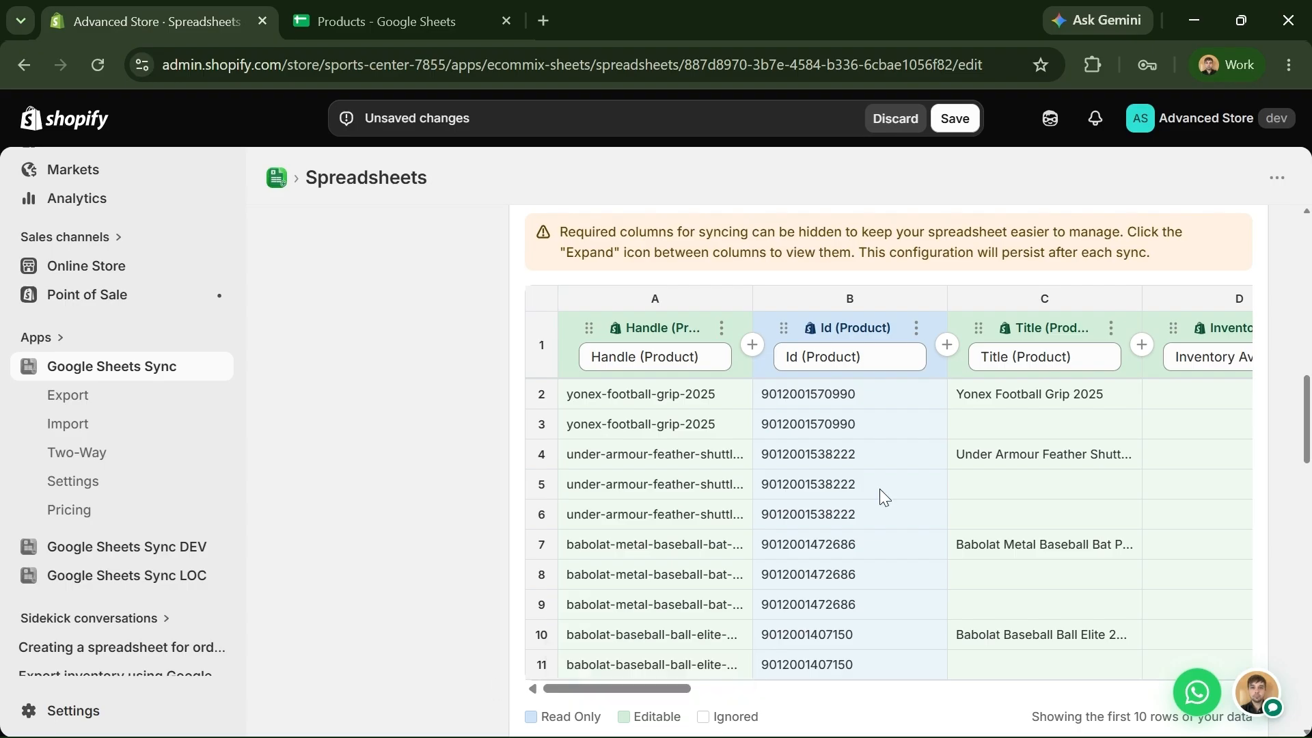
Refresh the data preview to check the new inventory column, and save the configuration, accepting the expansion of managed columns
{"action": "scroll", "coordinate": [886, 498], "scroll_direction": "up", "scroll_amount": 2}
{"action": "left_click", "coordinate": [1197, 258]}
{"action": "scroll", "coordinate": [1272, 338], "scroll_direction": "down", "scroll_amount": 2}
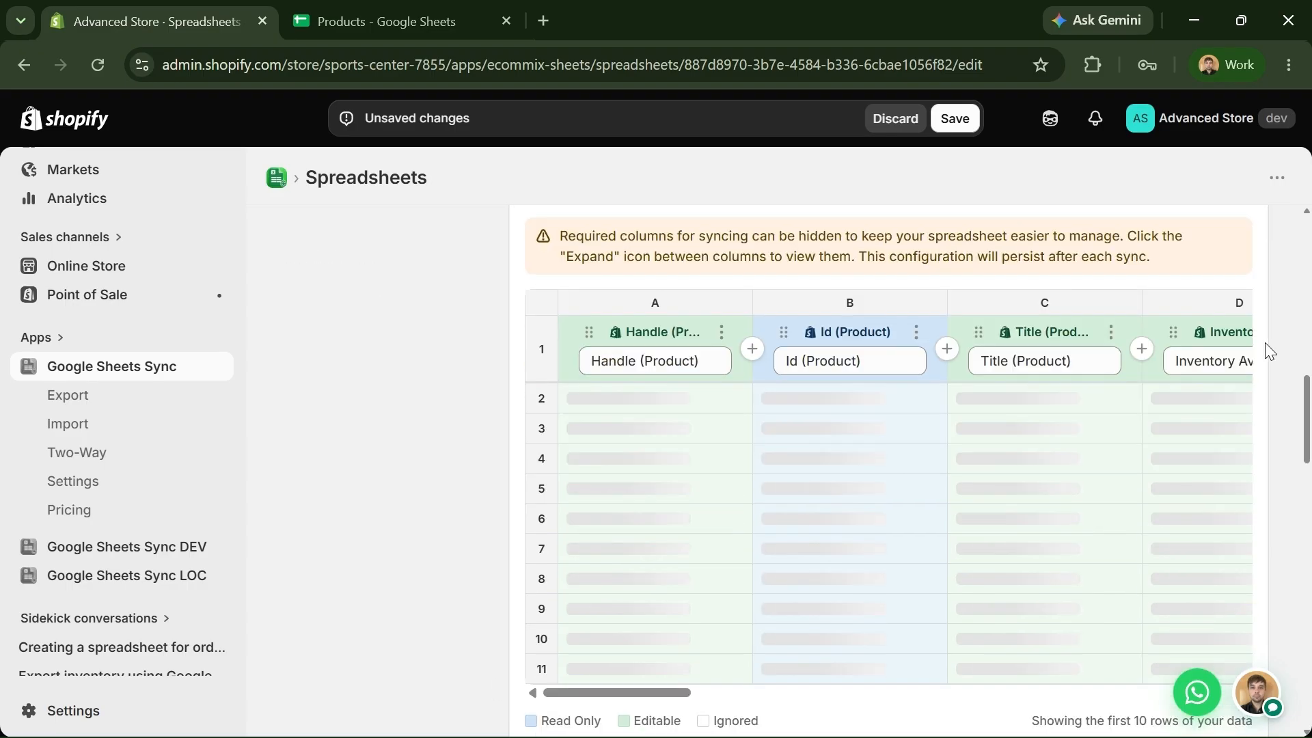
{"action": "left_click_drag", "start_coordinate": [649, 682], "coordinate": [706, 683]}
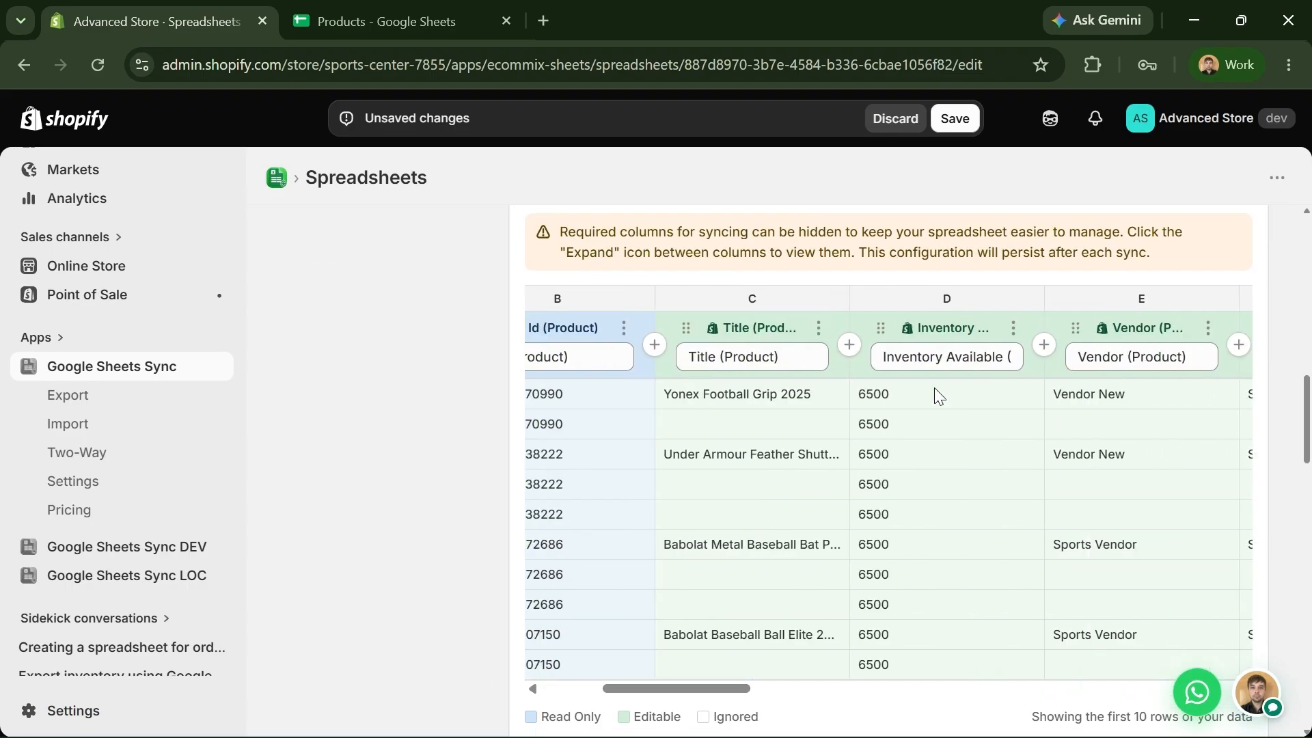
{"action": "left_click", "coordinate": [964, 118]}
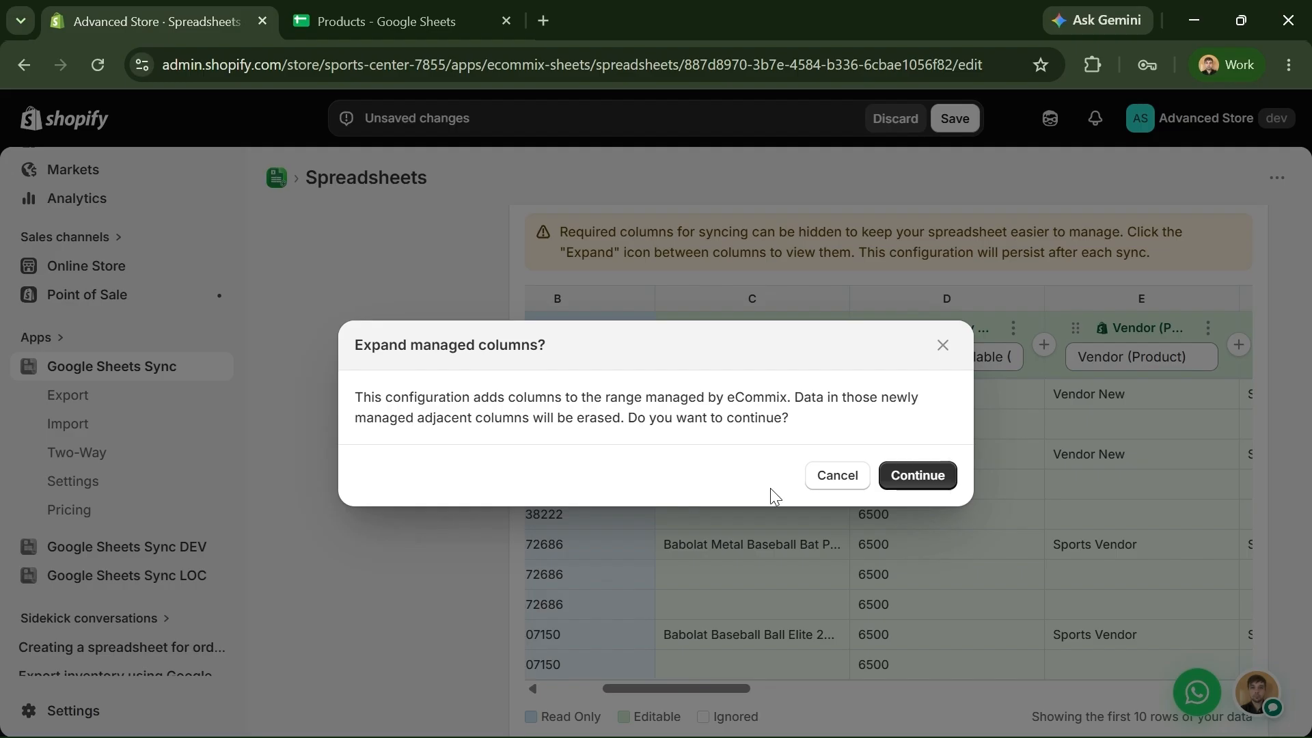
{"action": "left_click", "coordinate": [912, 482]}
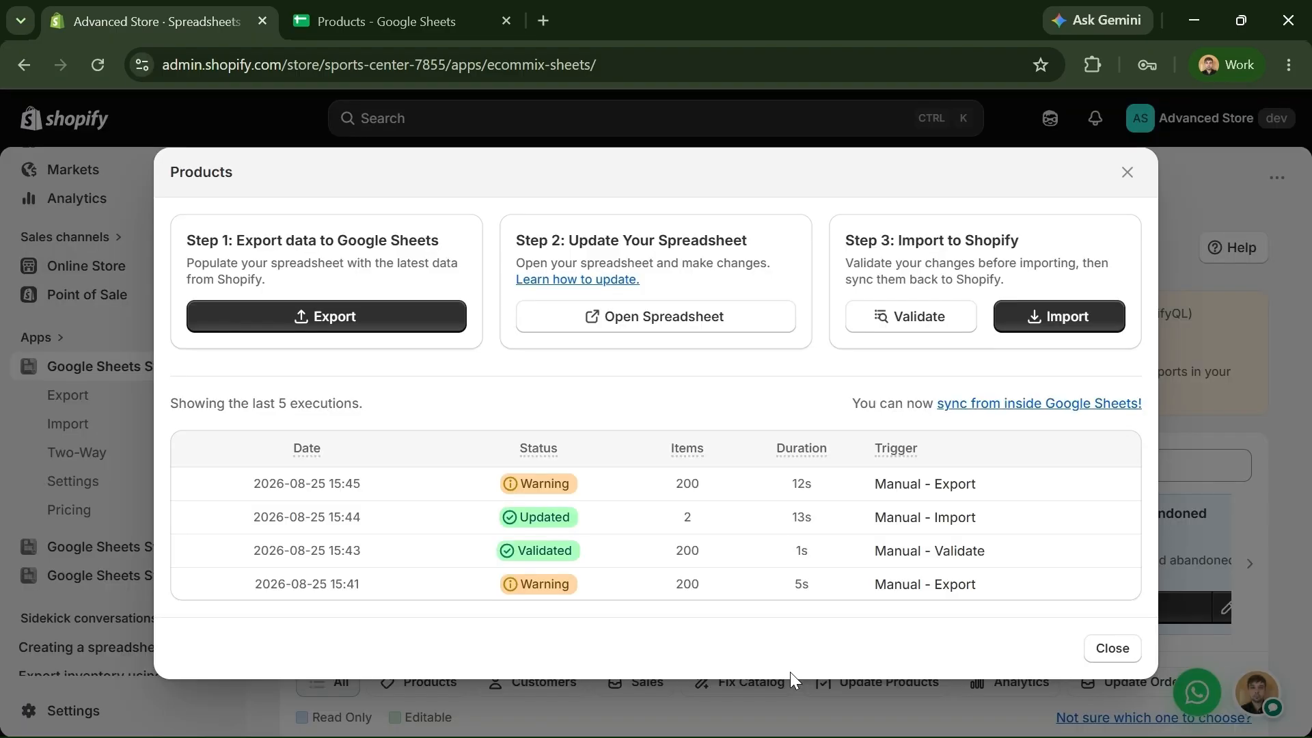
Export the products to Google Sheets and check the full header of column D in the Products spreadsheet
{"action": "left_click", "coordinate": [412, 320]}
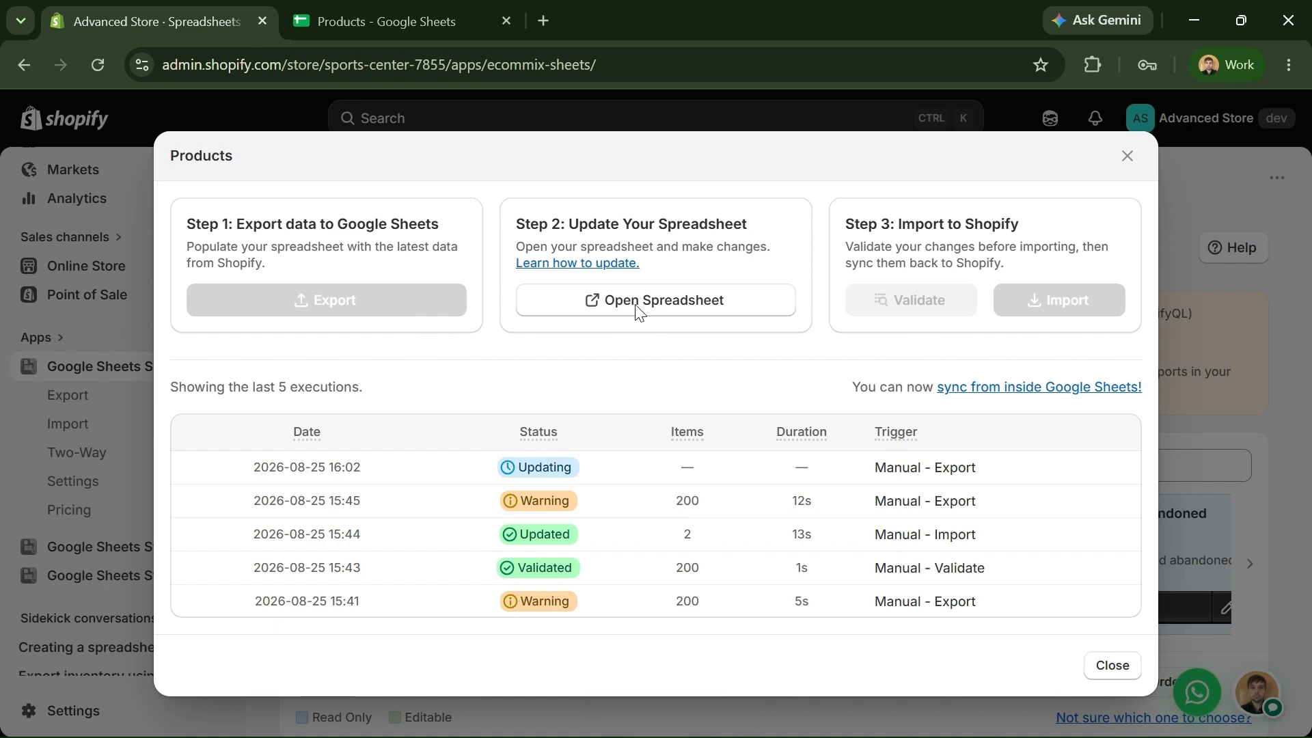
{"action": "left_click", "coordinate": [370, 28]}
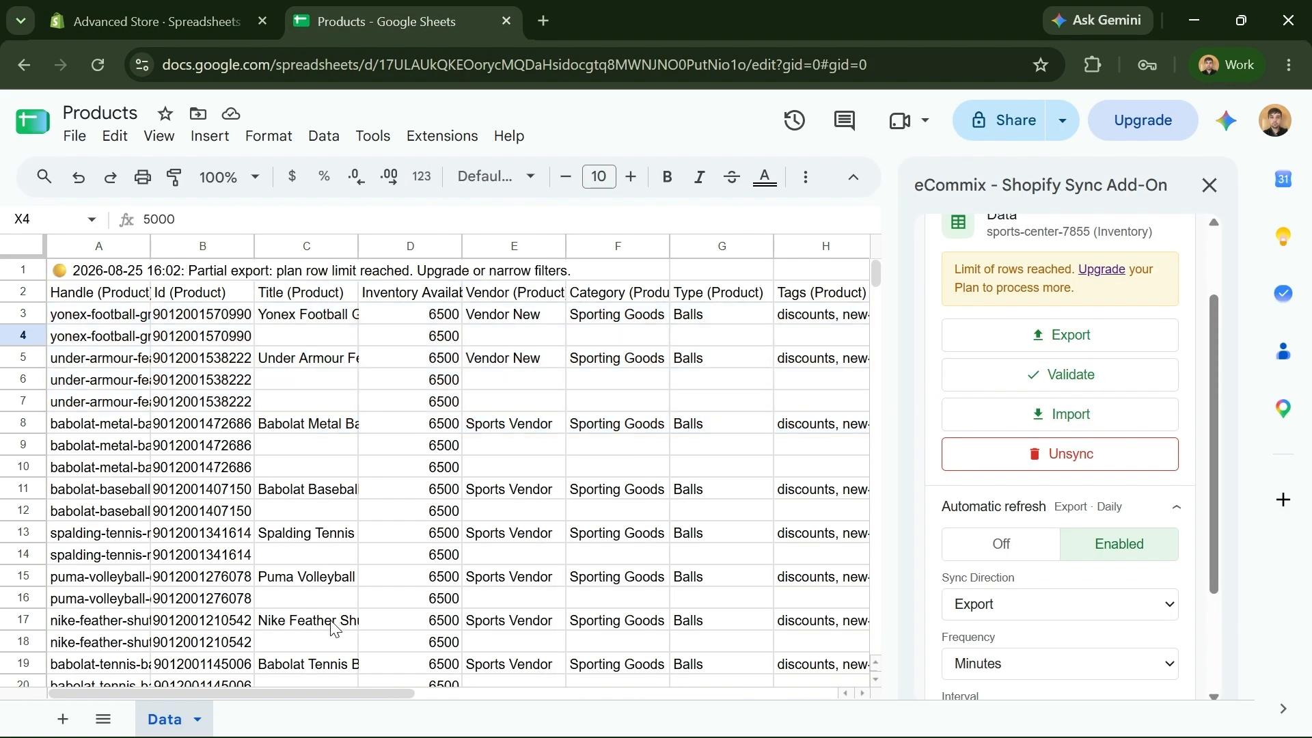
{"action": "double_click", "coordinate": [453, 293]}
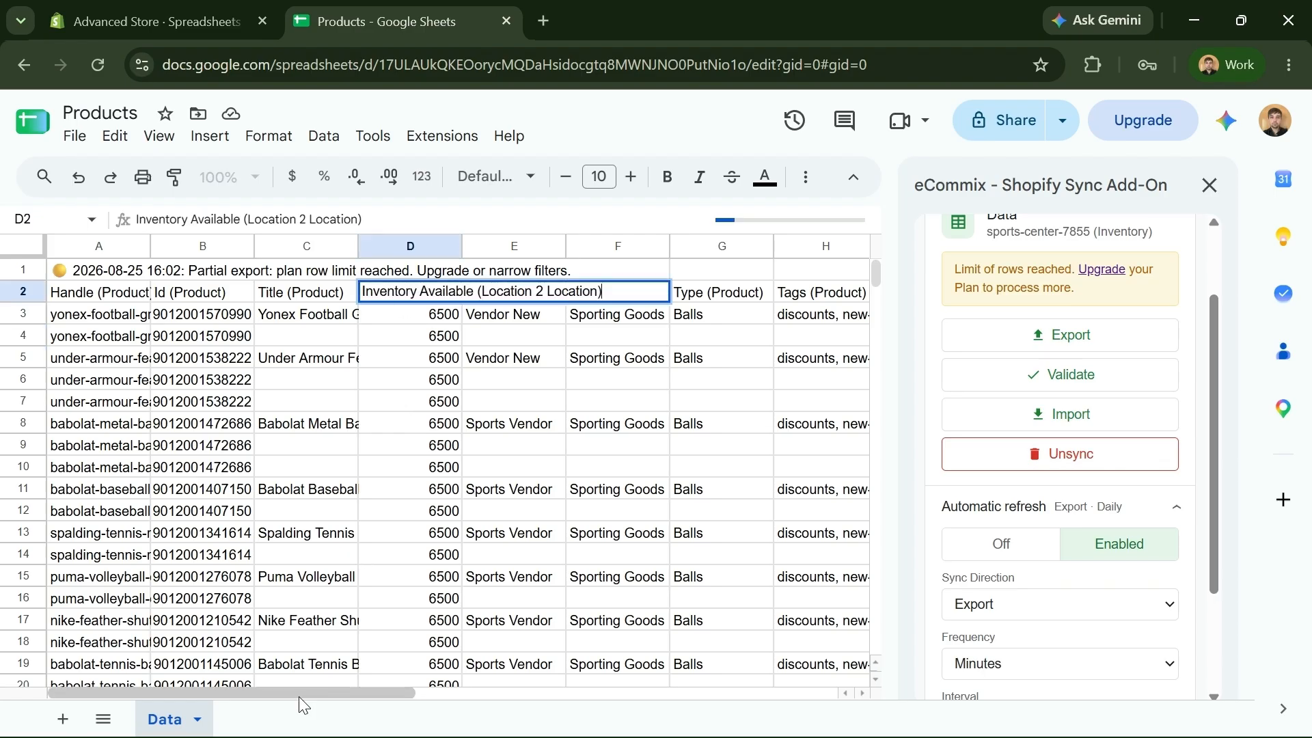
Unhide columns Y and Z beside Price (Variant) and inspect the STATUS column and the neighbouring price cells
{"action": "left_click_drag", "start_coordinate": [298, 696], "coordinate": [793, 683]}
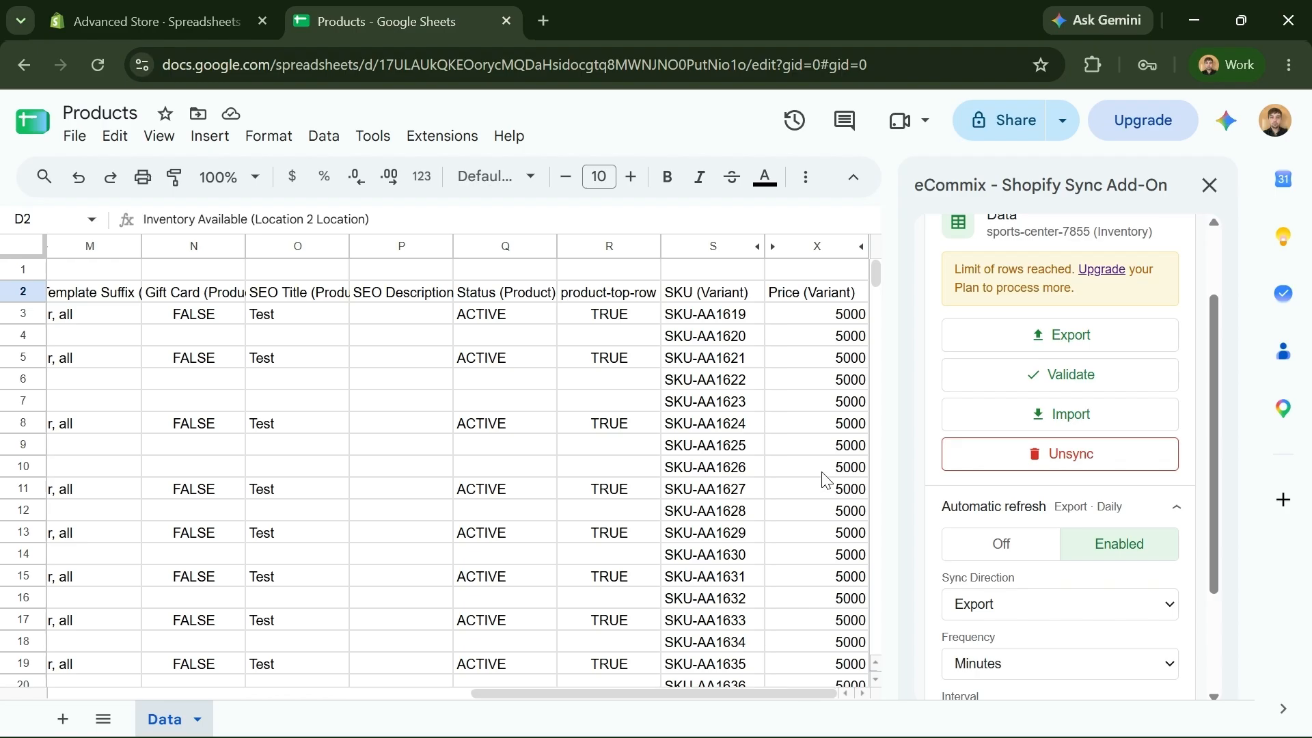
{"action": "left_click", "coordinate": [863, 252]}
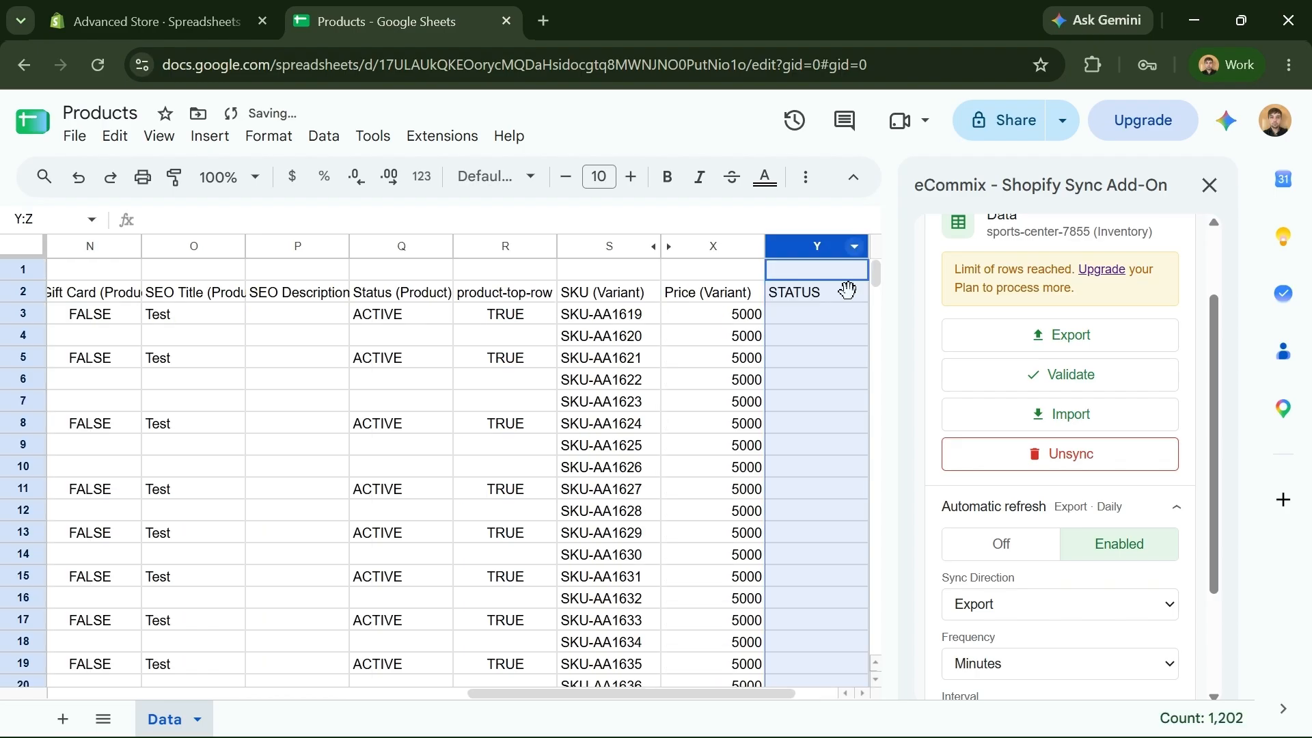
{"action": "left_click", "coordinate": [814, 326]}
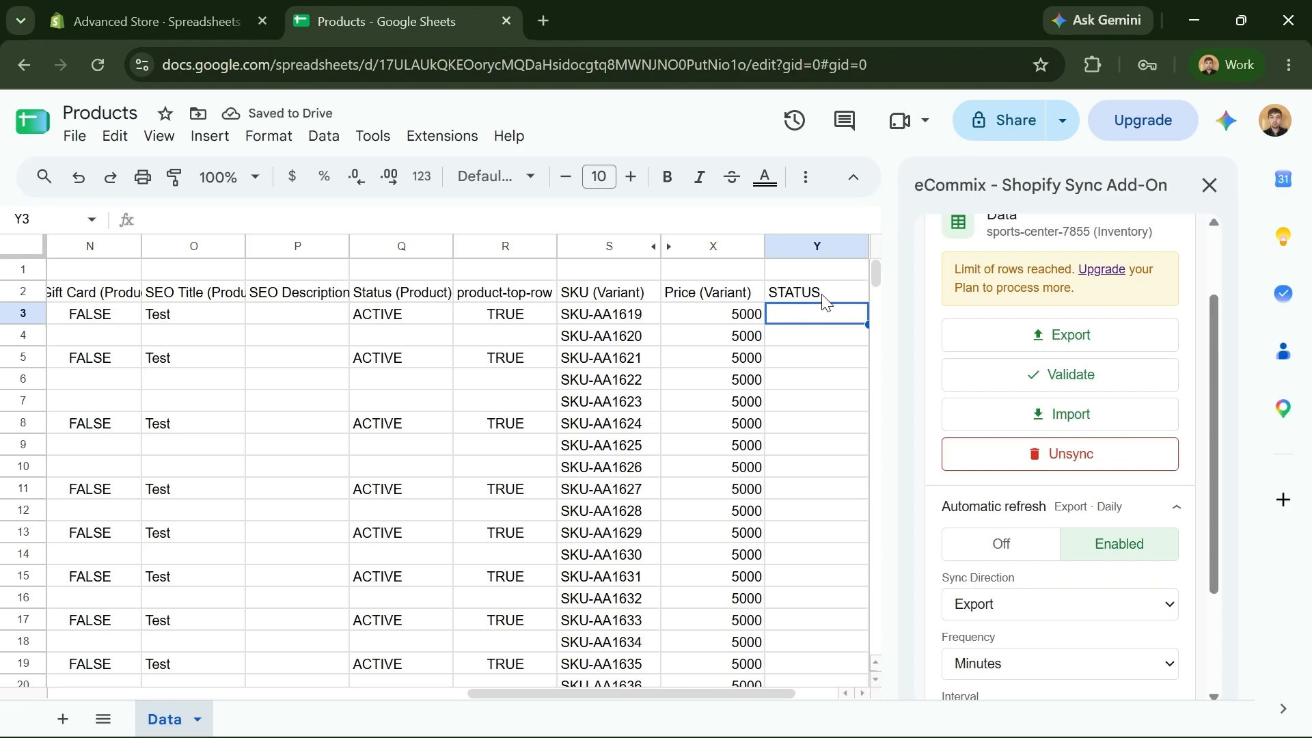
{"action": "left_click", "coordinate": [822, 299]}
{"action": "left_click", "coordinate": [819, 322]}
{"action": "left_click", "coordinate": [755, 298]}
{"action": "left_click", "coordinate": [754, 317]}
{"action": "left_click", "coordinate": [785, 320]}
{"action": "left_click", "coordinate": [769, 340]}
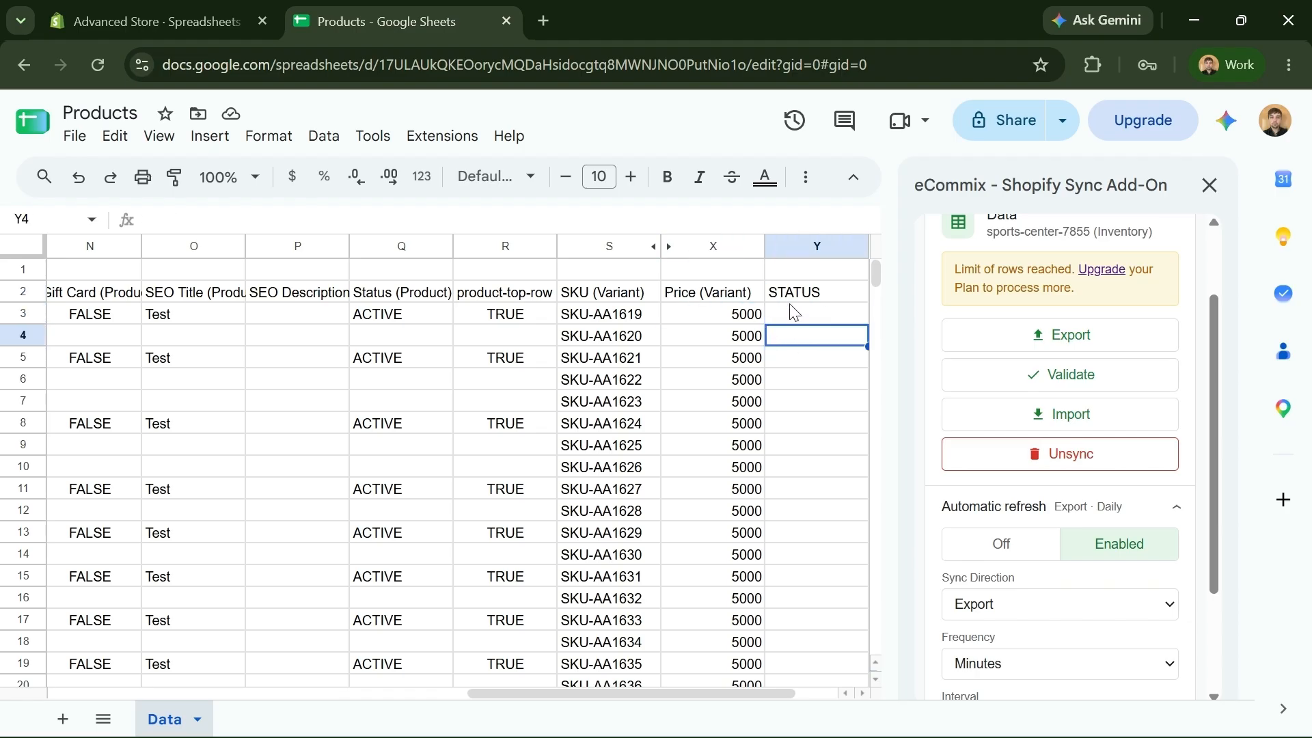
{"action": "left_click", "coordinate": [756, 321]}
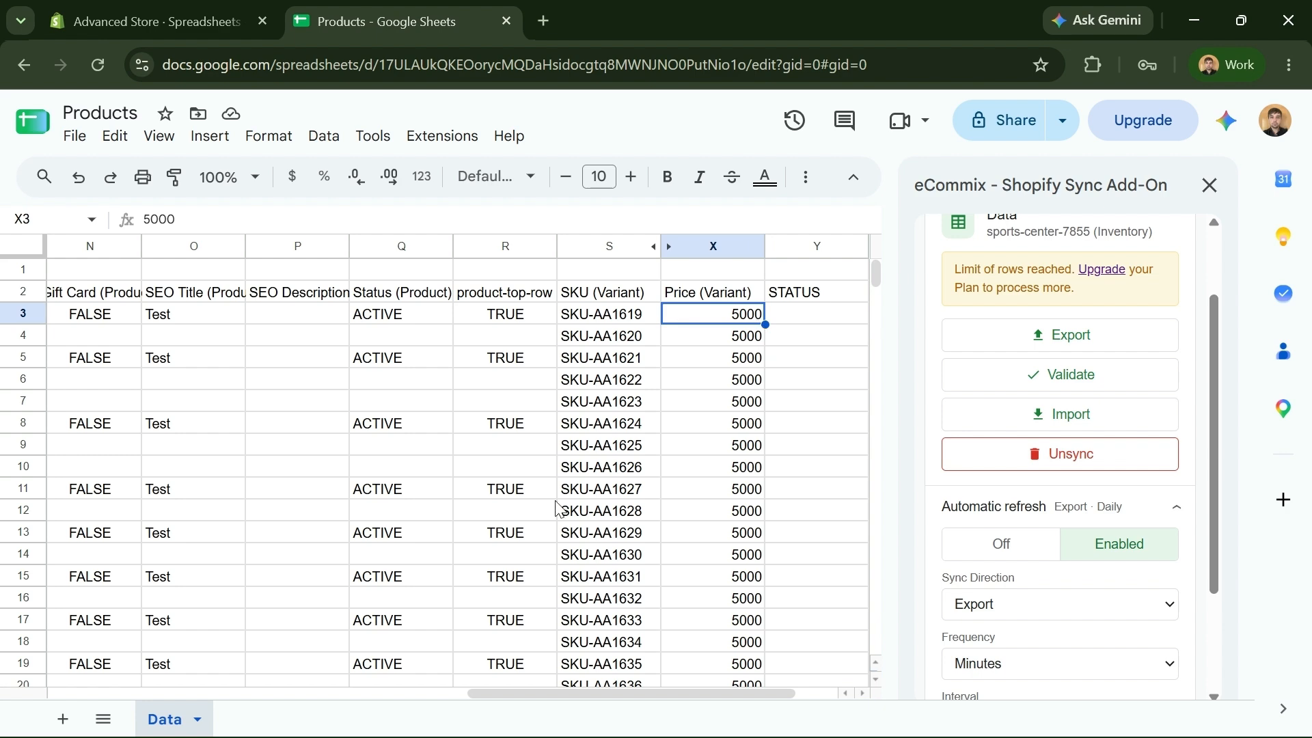
Set Inventory Available for Location 2 to 12 in rows 3 and 4 and import the changes into Shopify from the add-on
{"action": "left_click_drag", "start_coordinate": [752, 691], "coordinate": [459, 691]}
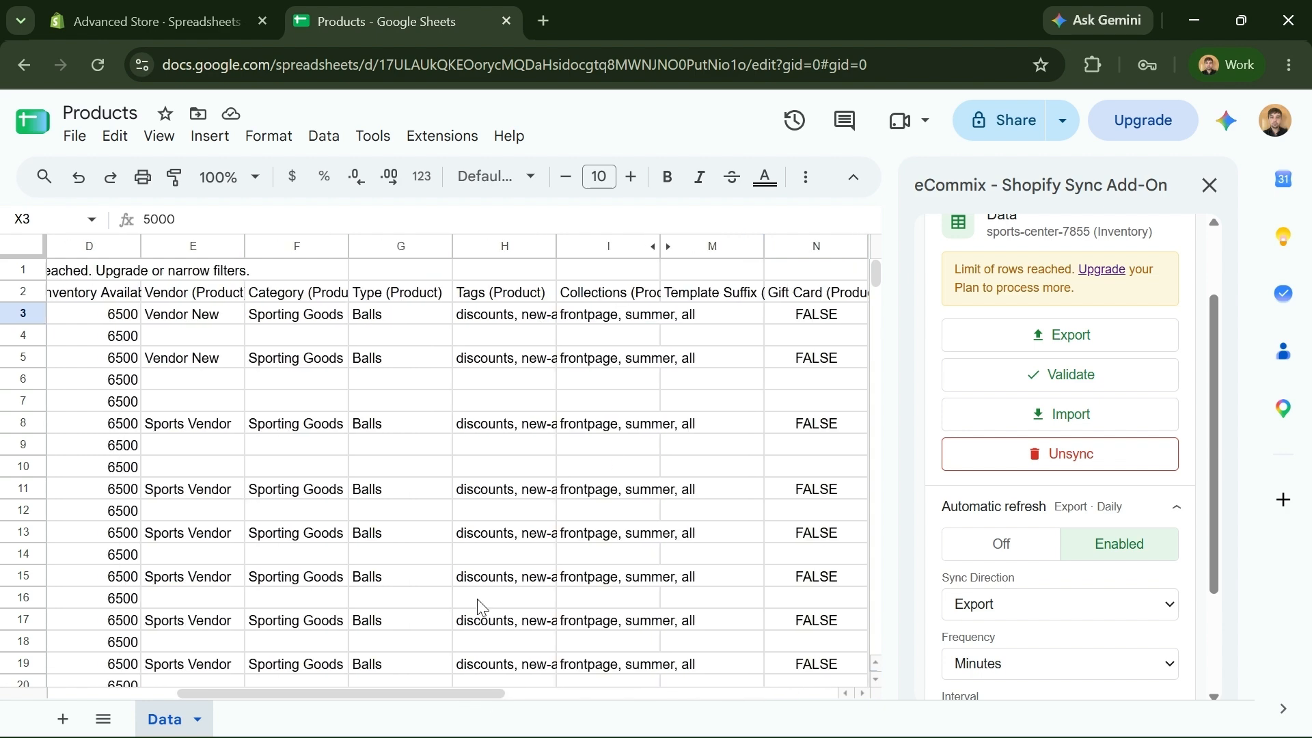
{"action": "left_click", "coordinate": [101, 320]}
{"action": "type", "text": "12"}
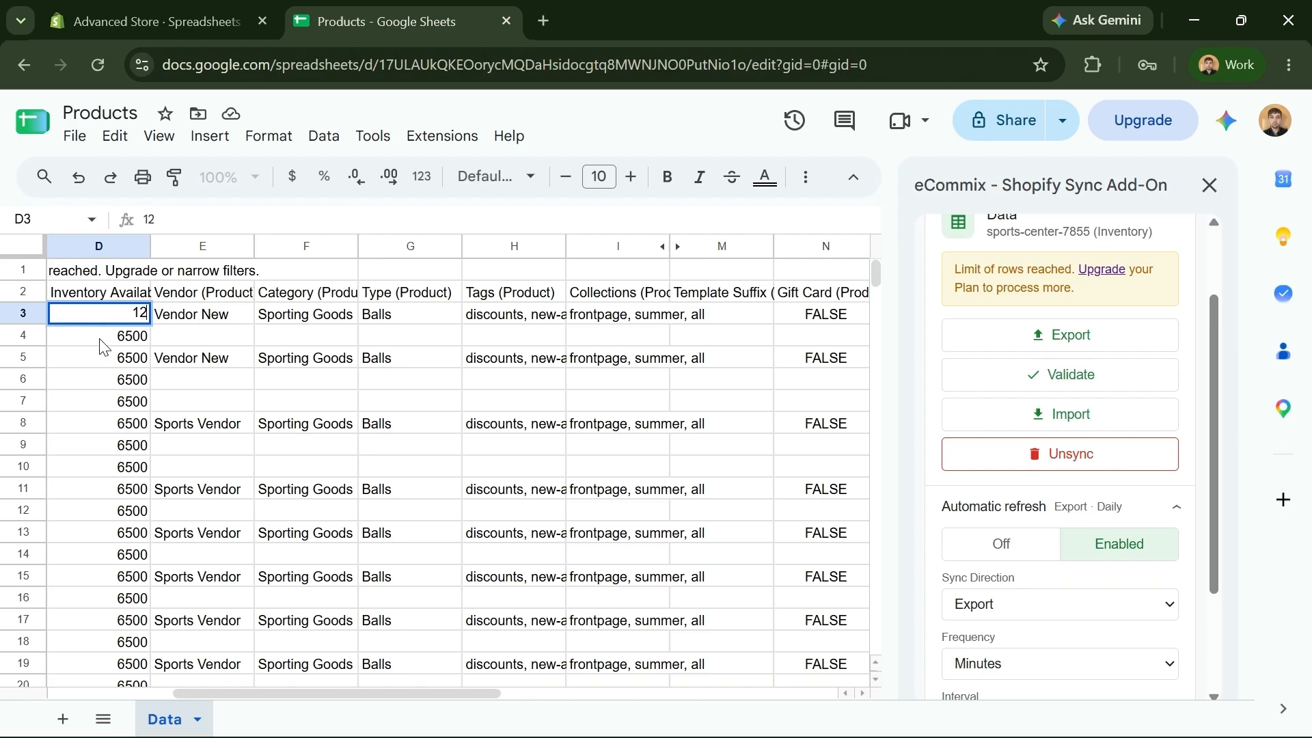
{"action": "left_click", "coordinate": [99, 338]}
{"action": "type", "text": "12"}
{"action": "left_click", "coordinate": [282, 405]}
{"action": "left_click", "coordinate": [1118, 420]}
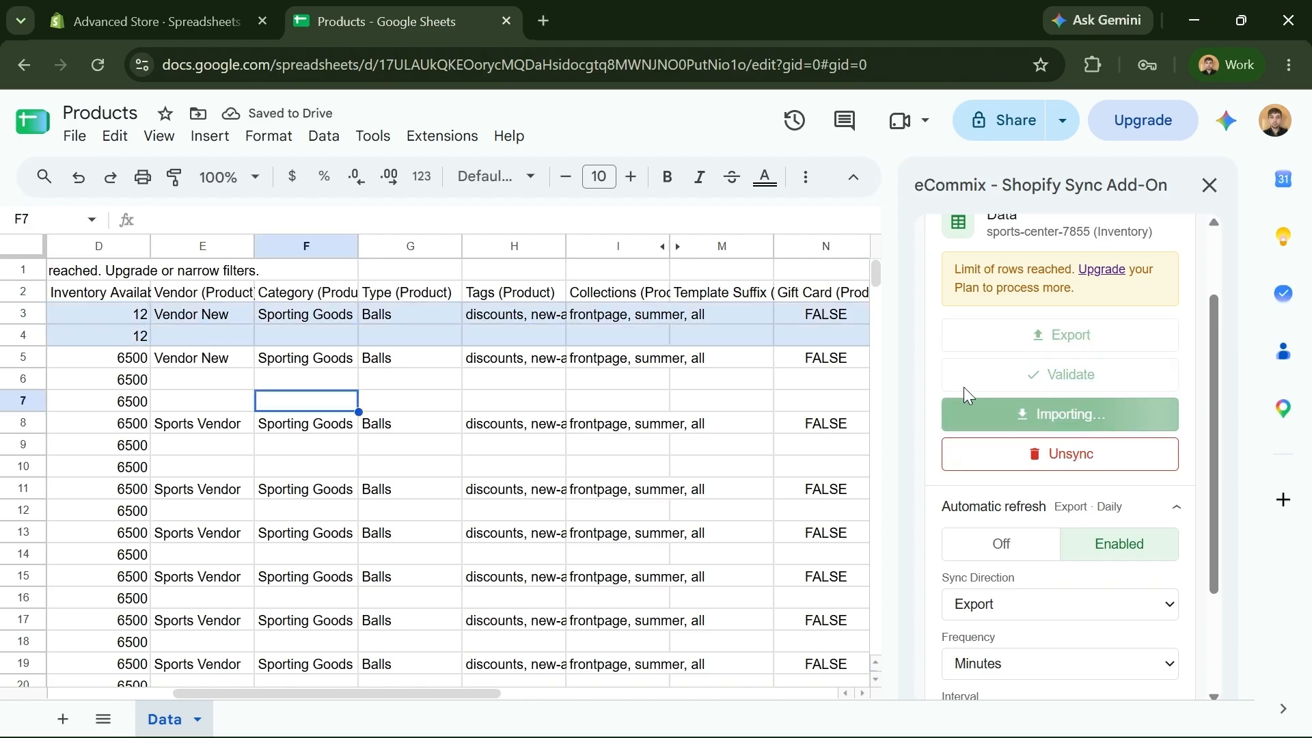
{"action": "left_click_drag", "start_coordinate": [383, 693], "coordinate": [629, 700]}
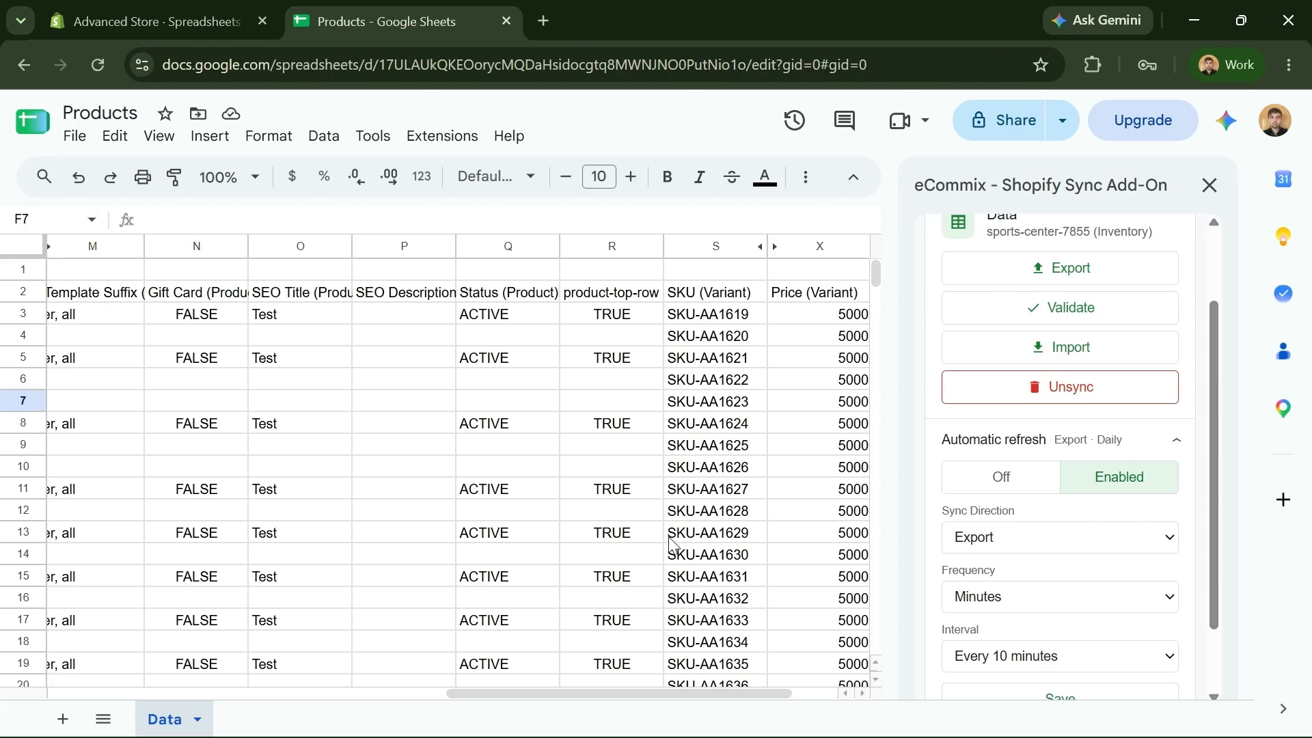
Switch to the Google Sheets Sync app in Shopify and start configuring a new spreadsheet with the Two-Way sync direction
{"action": "left_click", "coordinate": [144, 25]}
{"action": "left_click", "coordinate": [1128, 157]}
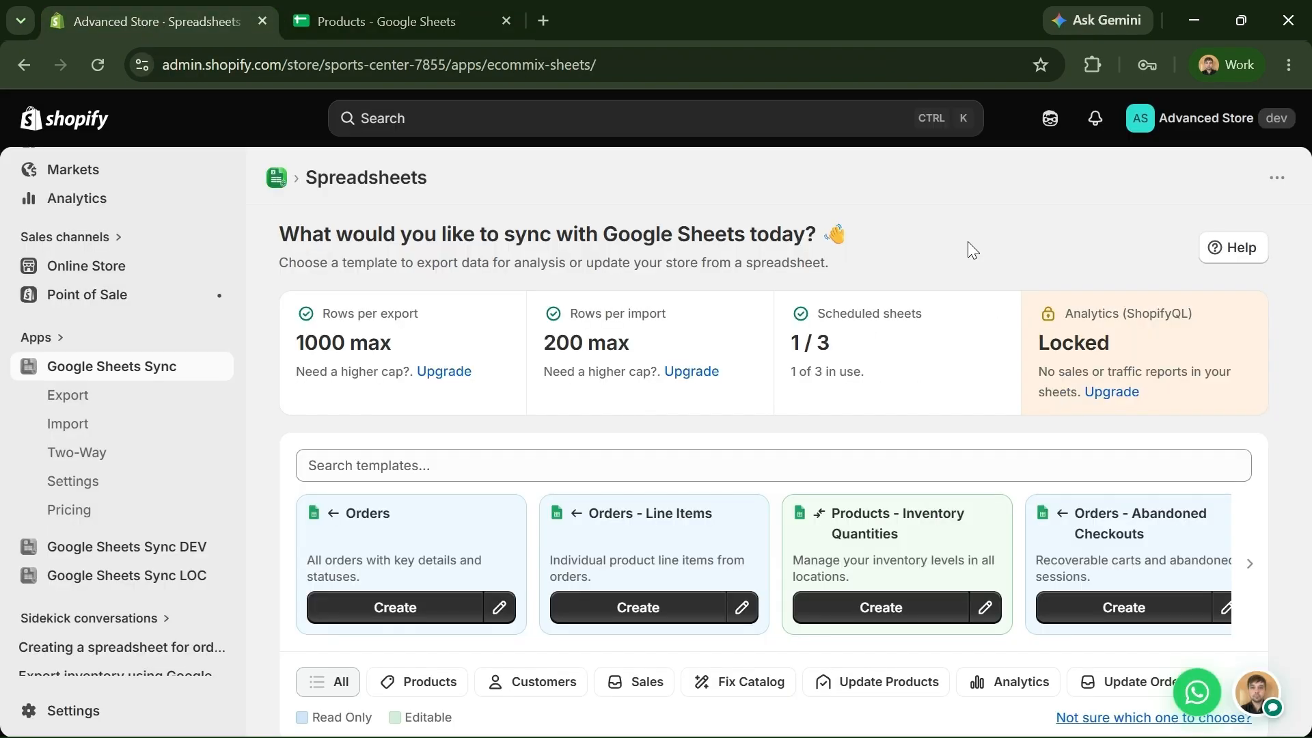
{"action": "scroll", "coordinate": [1275, 414], "scroll_direction": "down", "scroll_amount": 3}
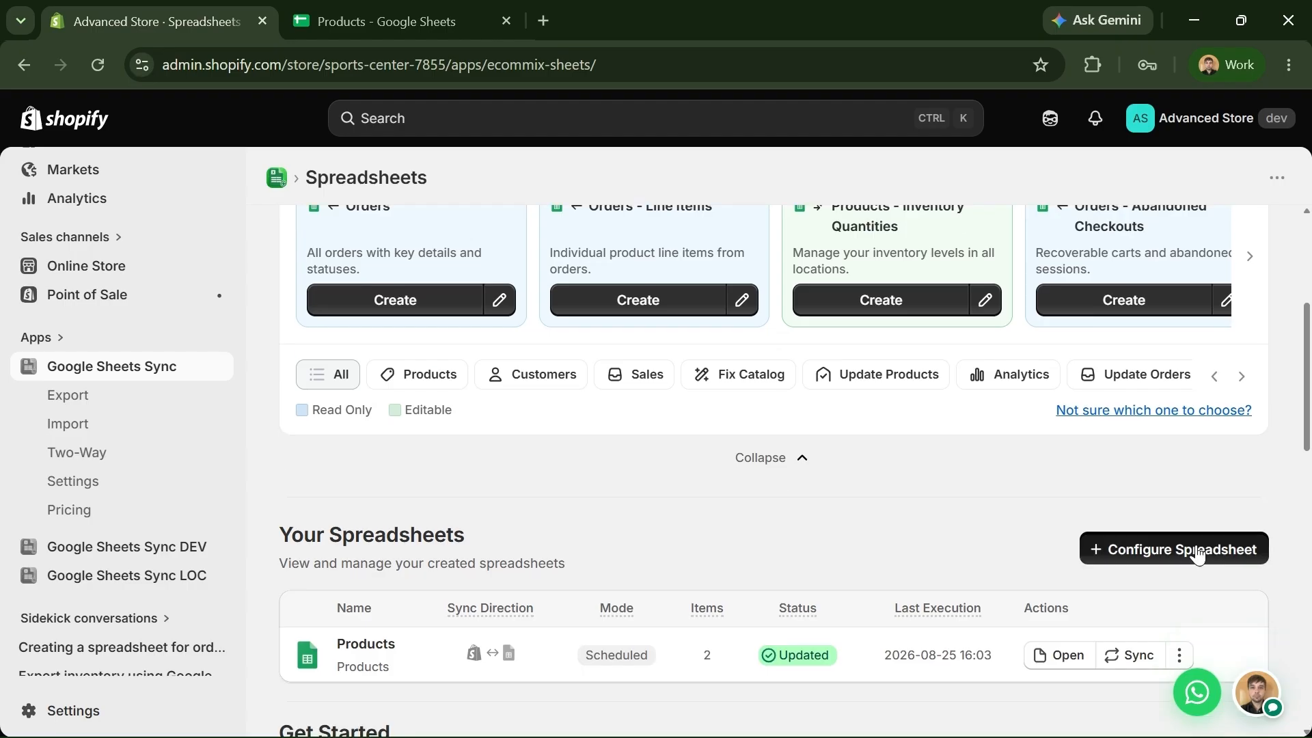
{"action": "scroll", "coordinate": [1196, 544], "scroll_direction": "up", "scroll_amount": 3}
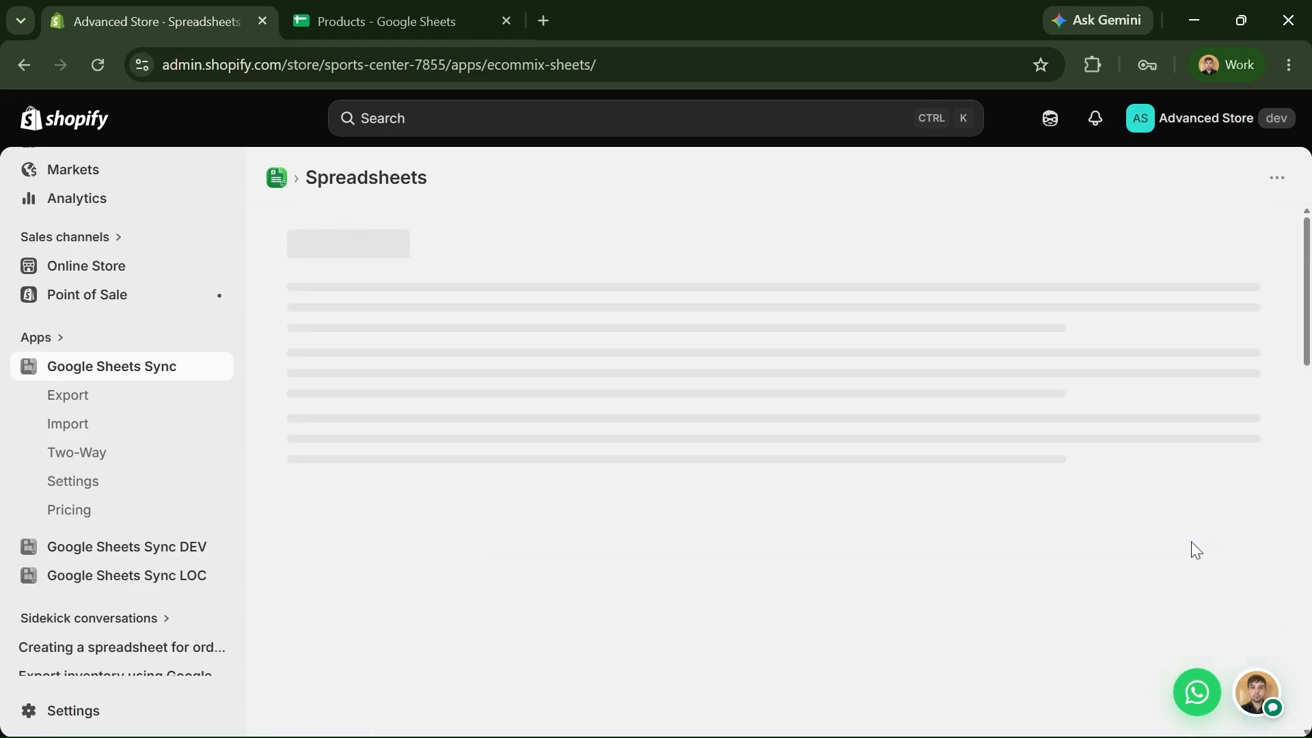
{"action": "left_click", "coordinate": [1136, 418]}
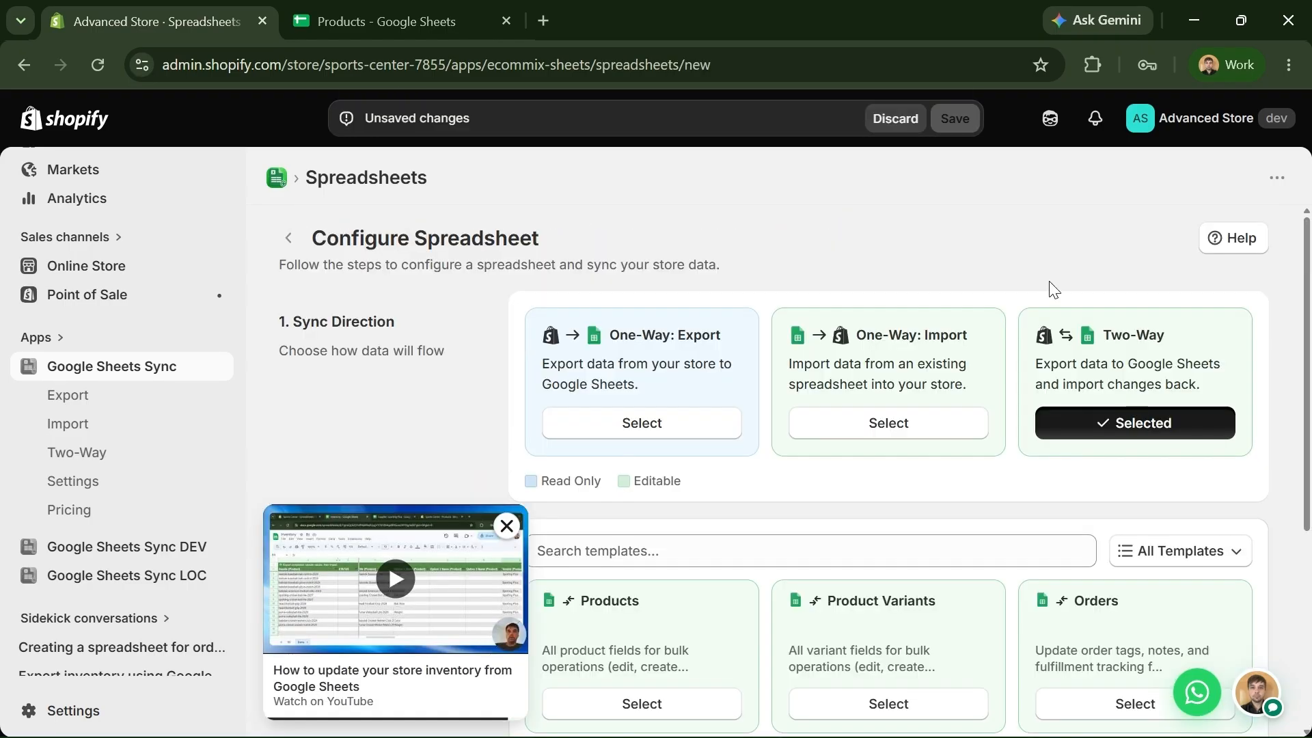
Filter the templates to the Orders category and select the Orders template
{"action": "scroll", "coordinate": [1054, 290], "scroll_direction": "down", "scroll_amount": 3}
{"action": "left_click", "coordinate": [1176, 346]}
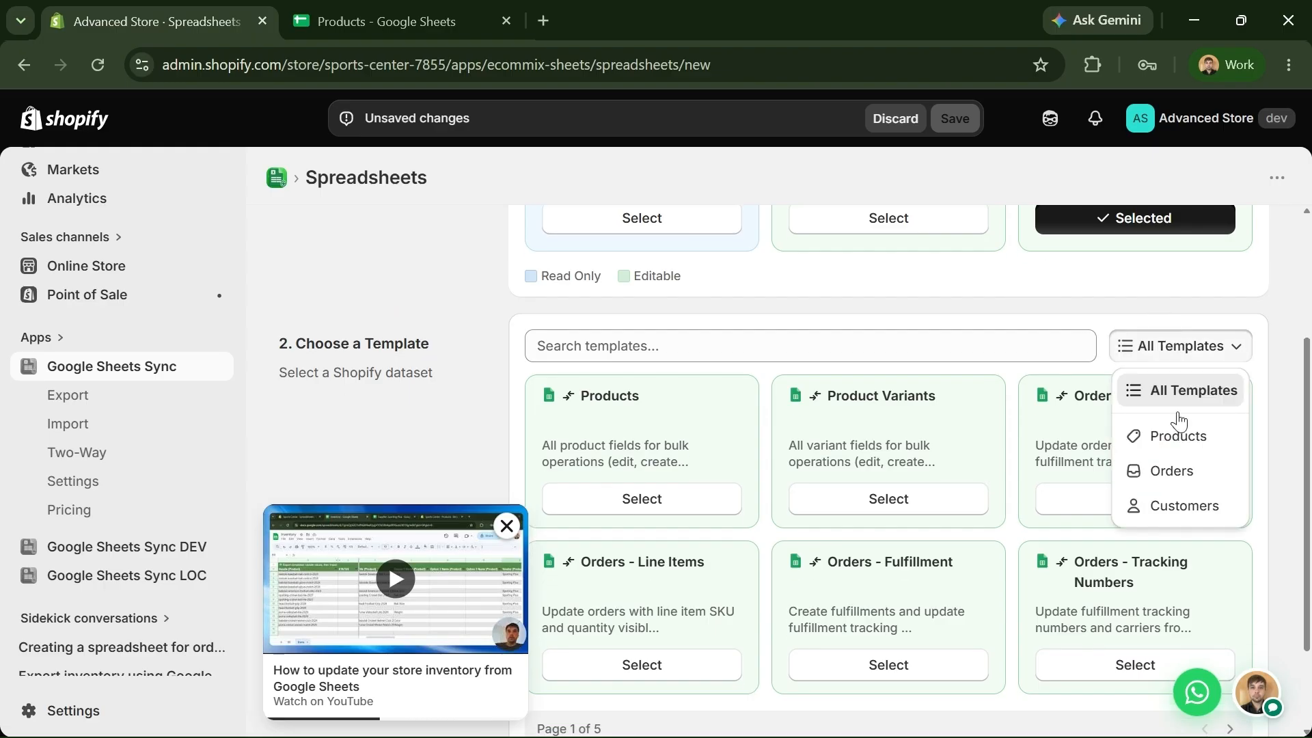
{"action": "left_click", "coordinate": [1175, 471]}
{"action": "scroll", "coordinate": [787, 363], "scroll_direction": "down", "scroll_amount": 2}
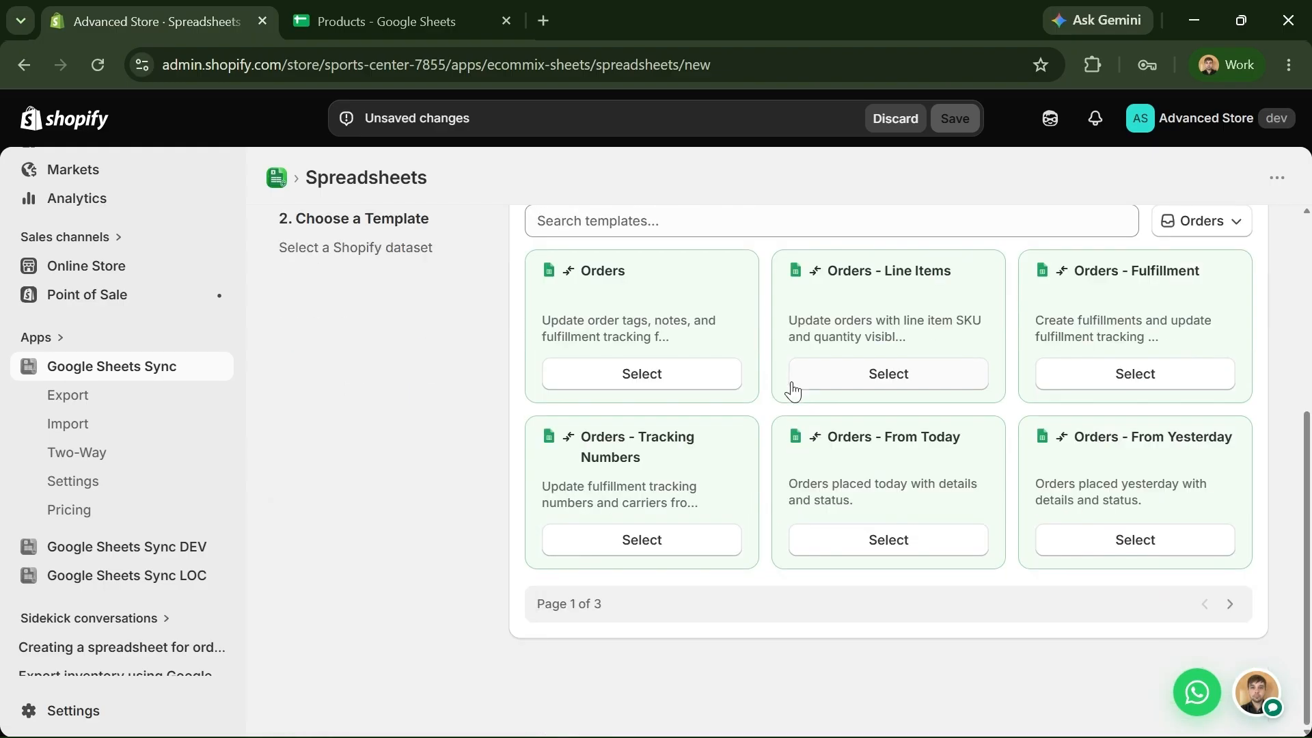
{"action": "left_click", "coordinate": [718, 387]}
Examine the Orders template's data preview, from the created date, tags and notes to the fulfillment status, location and tracking columns
{"action": "scroll", "coordinate": [451, 449], "scroll_direction": "down", "scroll_amount": 2}
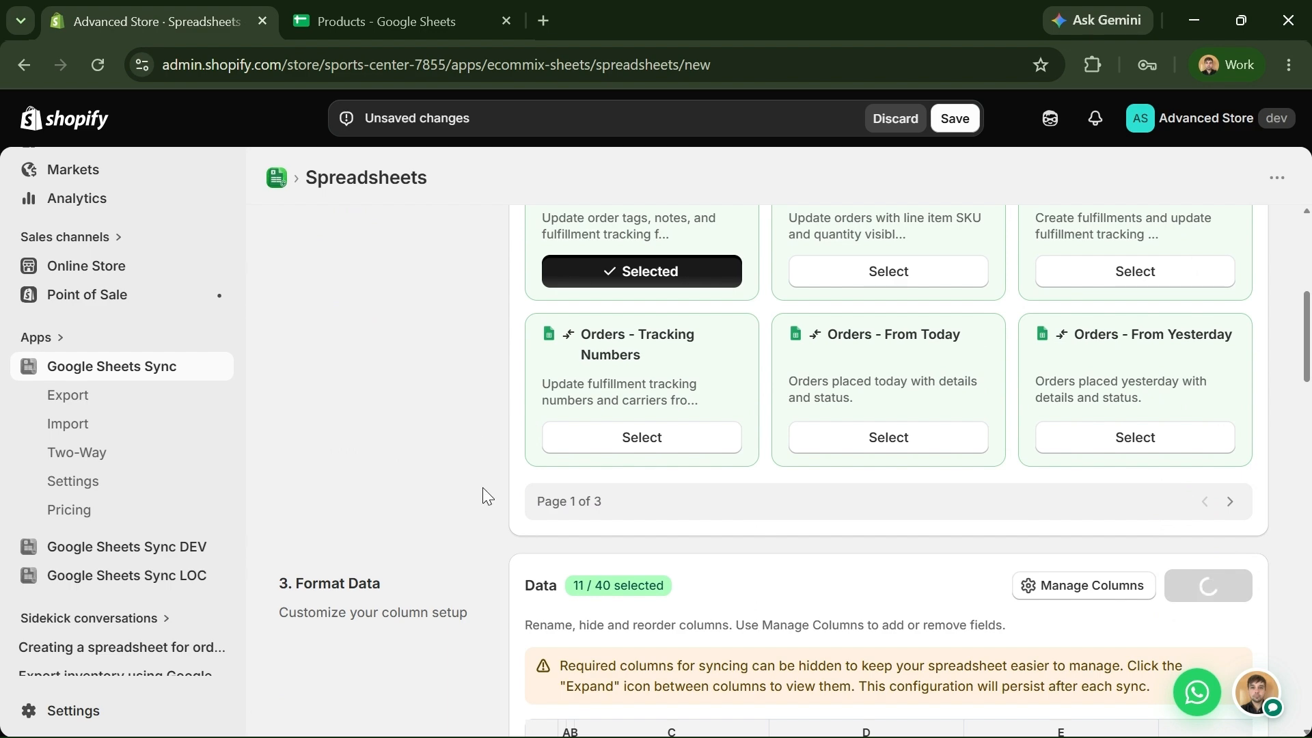
{"action": "scroll", "coordinate": [482, 487], "scroll_direction": "down", "scroll_amount": 6}
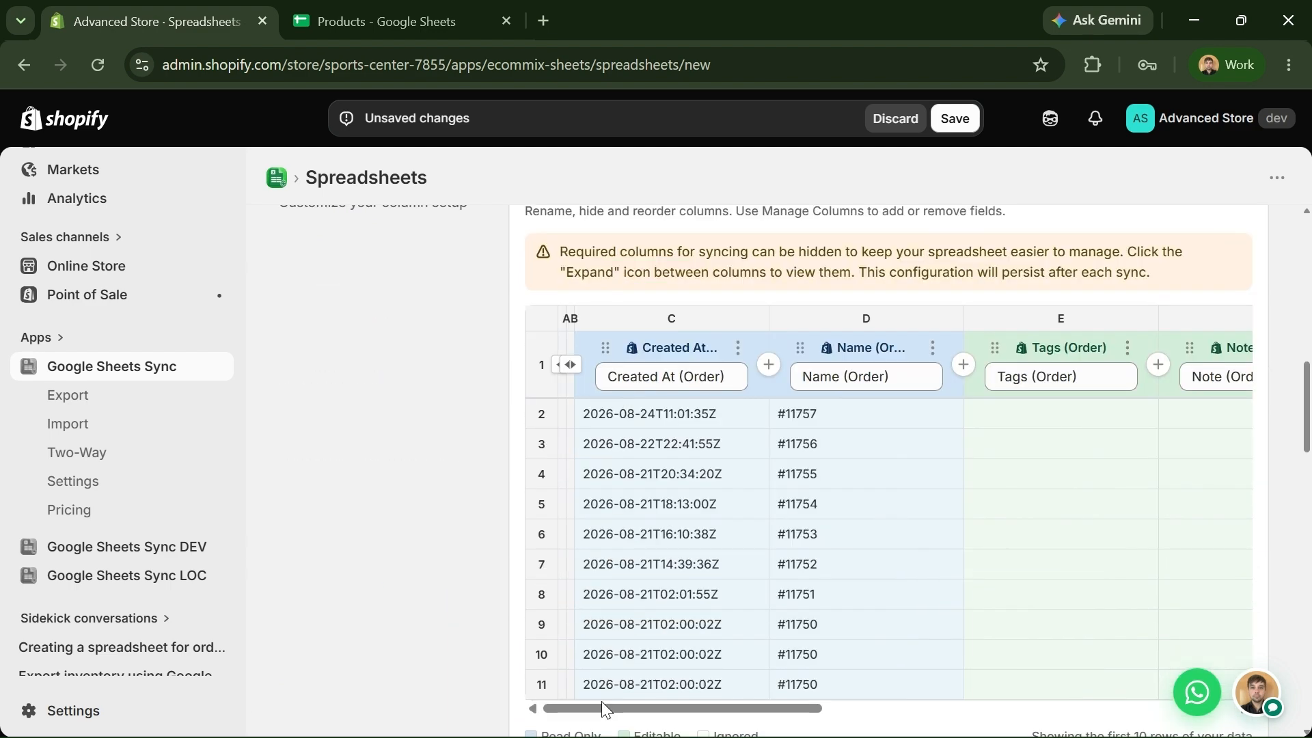
{"action": "left_click_drag", "start_coordinate": [602, 708], "coordinate": [562, 720]}
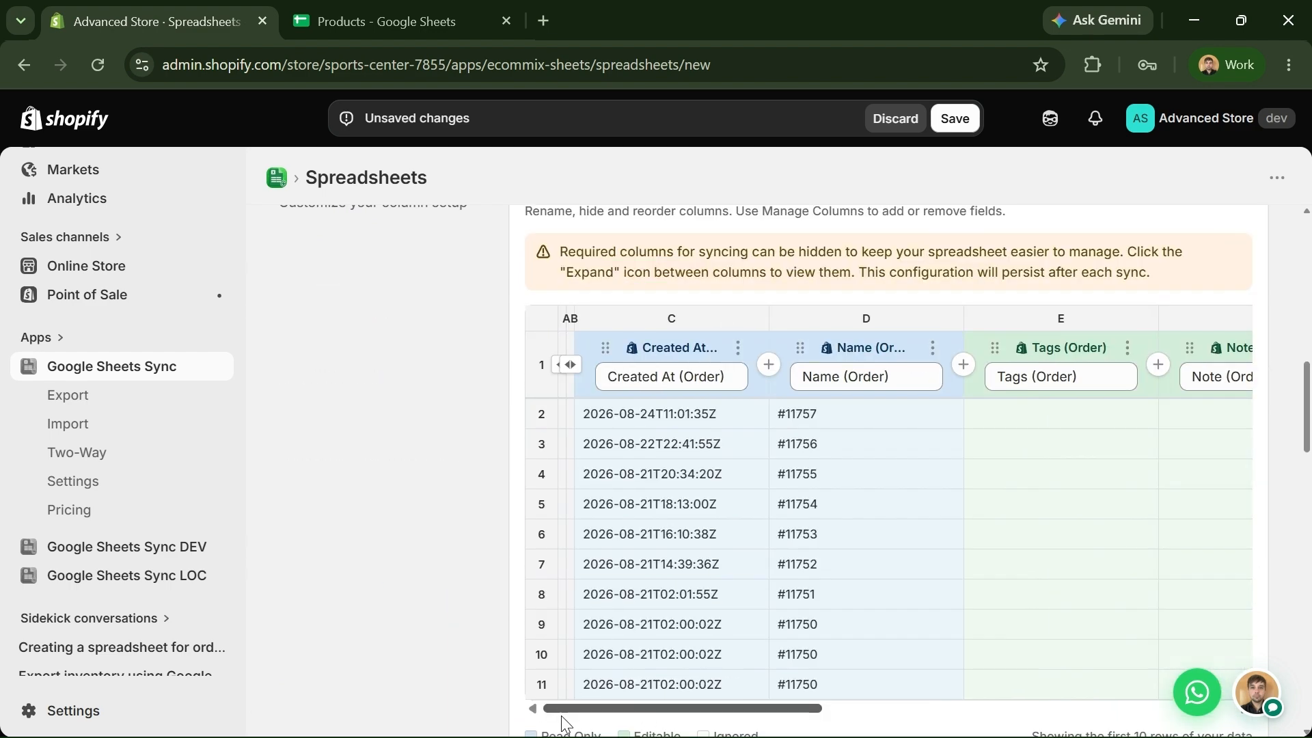
{"action": "scroll", "coordinate": [354, 621], "scroll_direction": "down", "scroll_amount": 2}
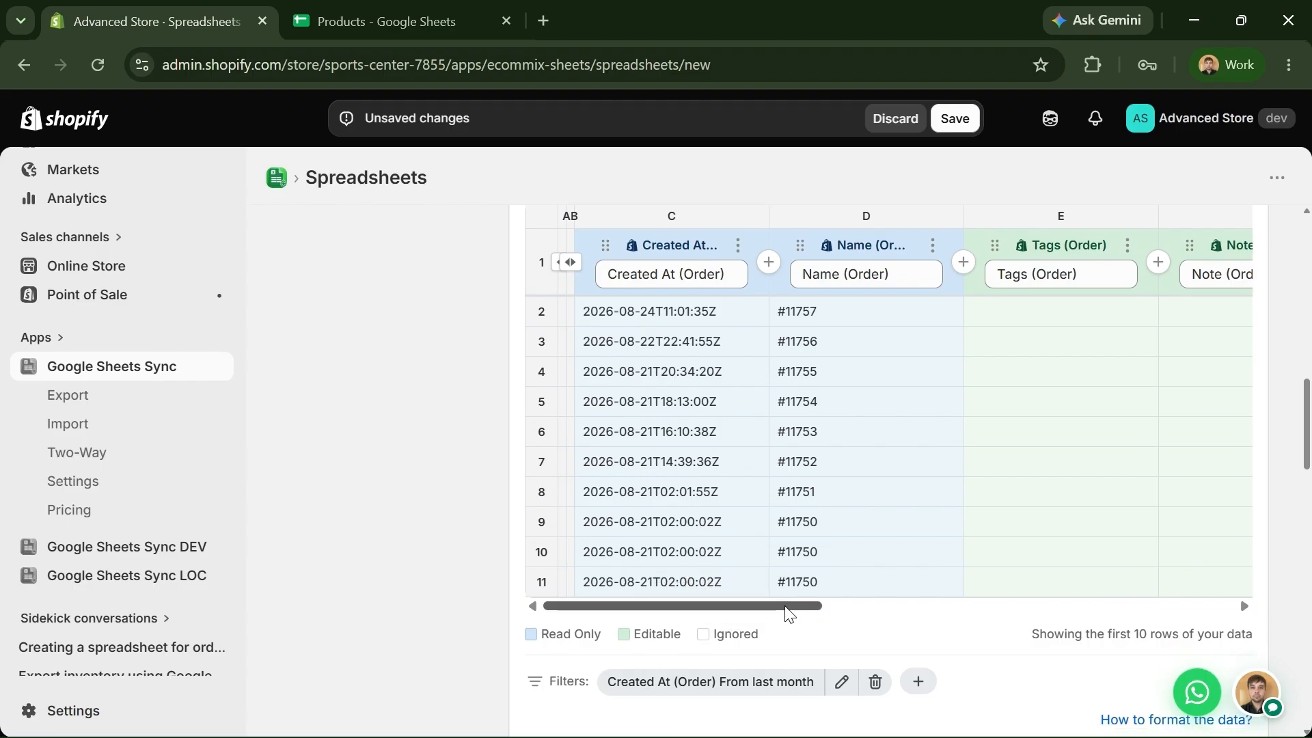
{"action": "scroll", "coordinate": [1046, 498], "scroll_direction": "right", "scroll_amount": 3}
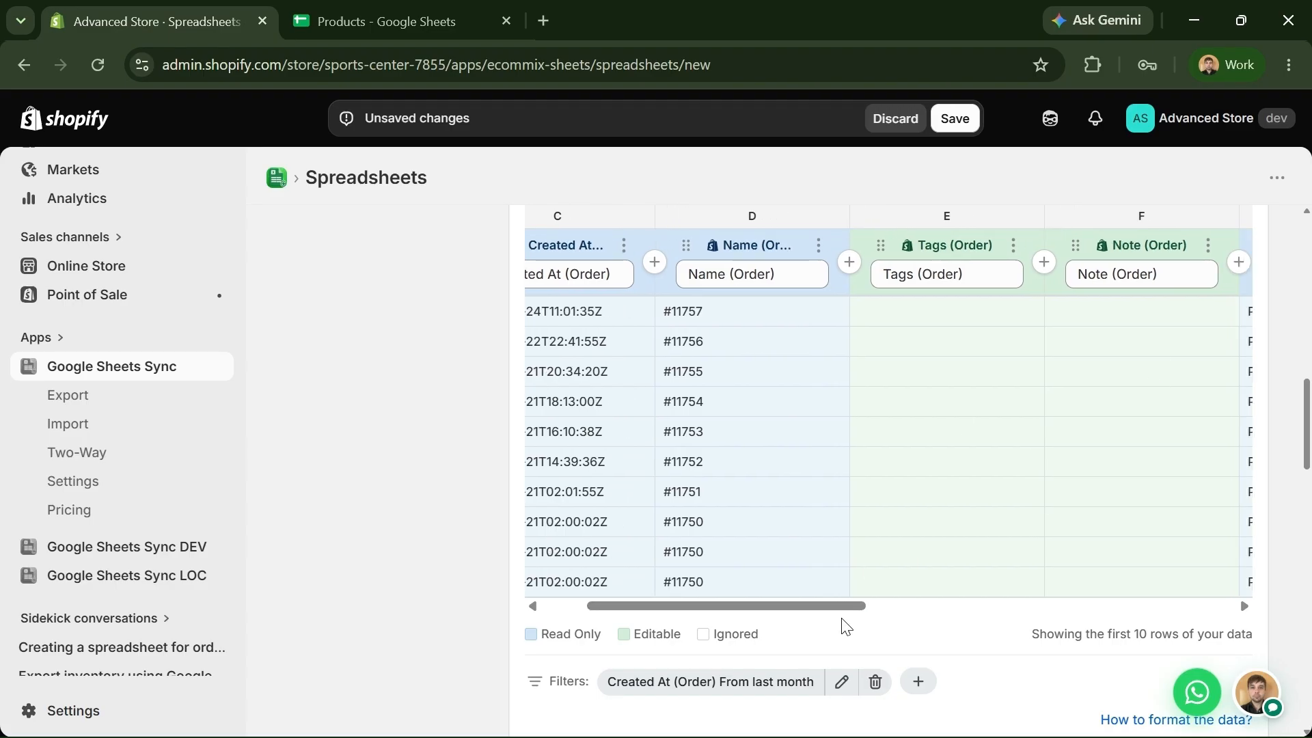
{"action": "left_click_drag", "start_coordinate": [799, 609], "coordinate": [1128, 613]}
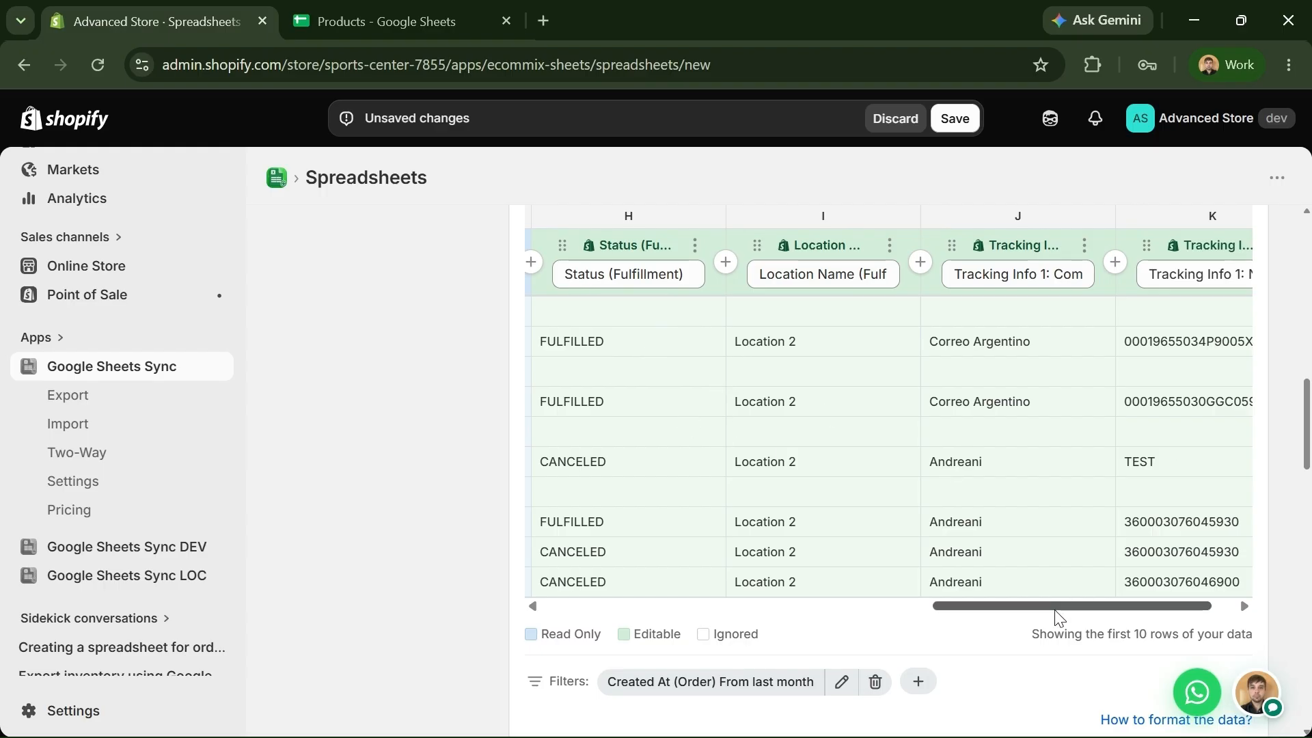
{"action": "left_click_drag", "start_coordinate": [1055, 610], "coordinate": [1087, 610]}
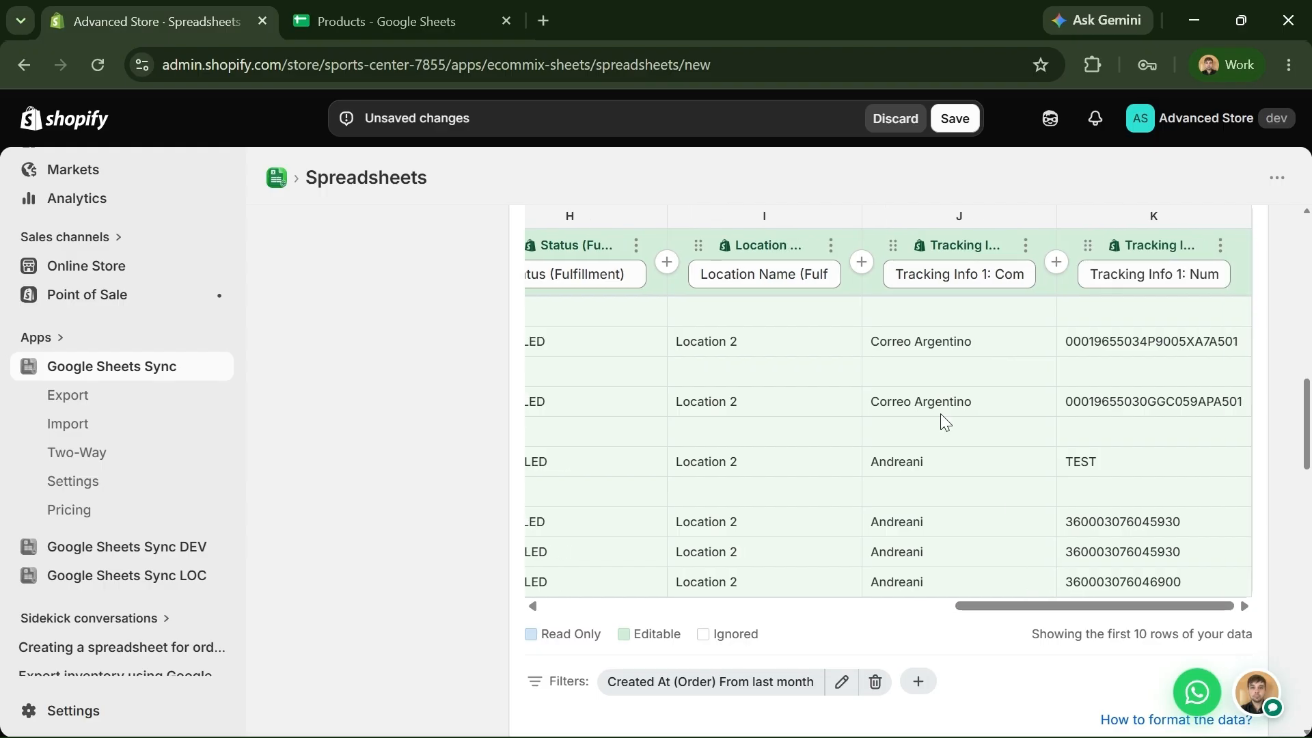
Save the Orders spreadsheet configuration and open the eCommix - Shopify Sync add-on in the Orders Google Sheet
{"action": "left_click", "coordinate": [959, 121]}
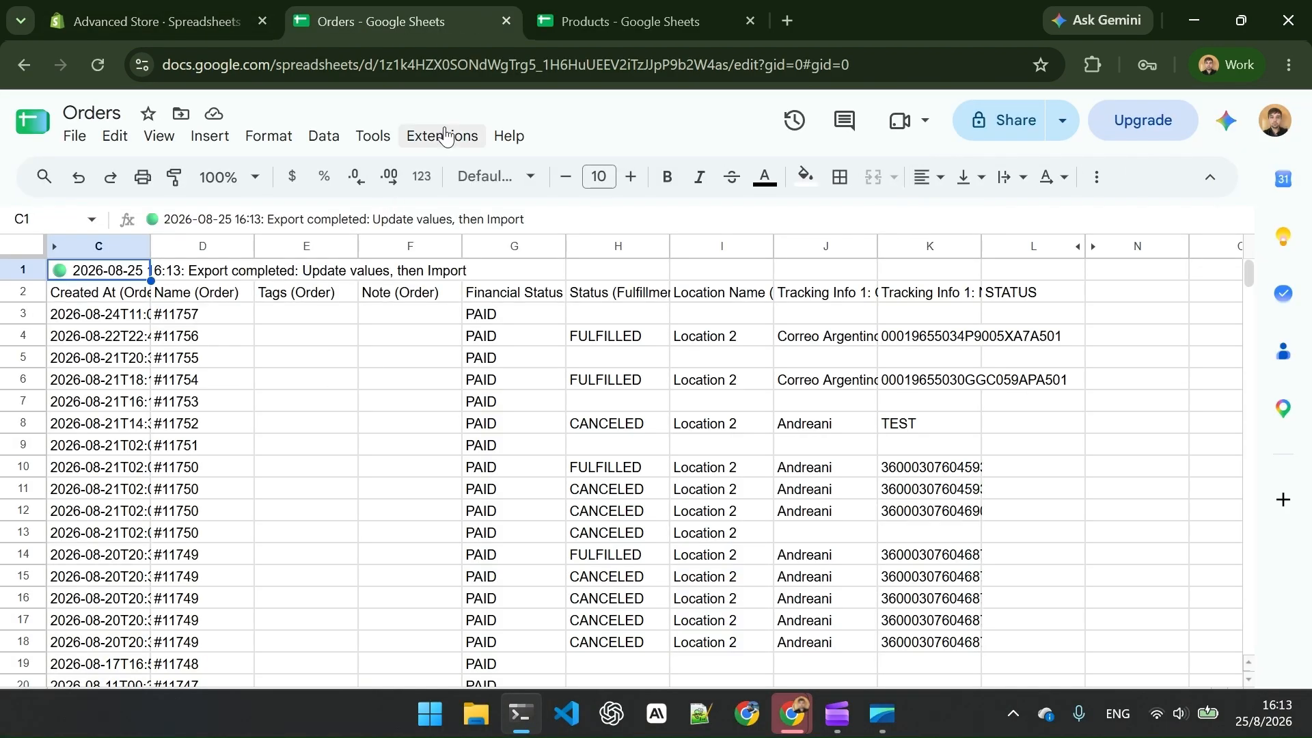
{"action": "left_click", "coordinate": [444, 134]}
{"action": "mouse_move", "coordinate": [528, 448]}
{"action": "left_click", "coordinate": [785, 375]}
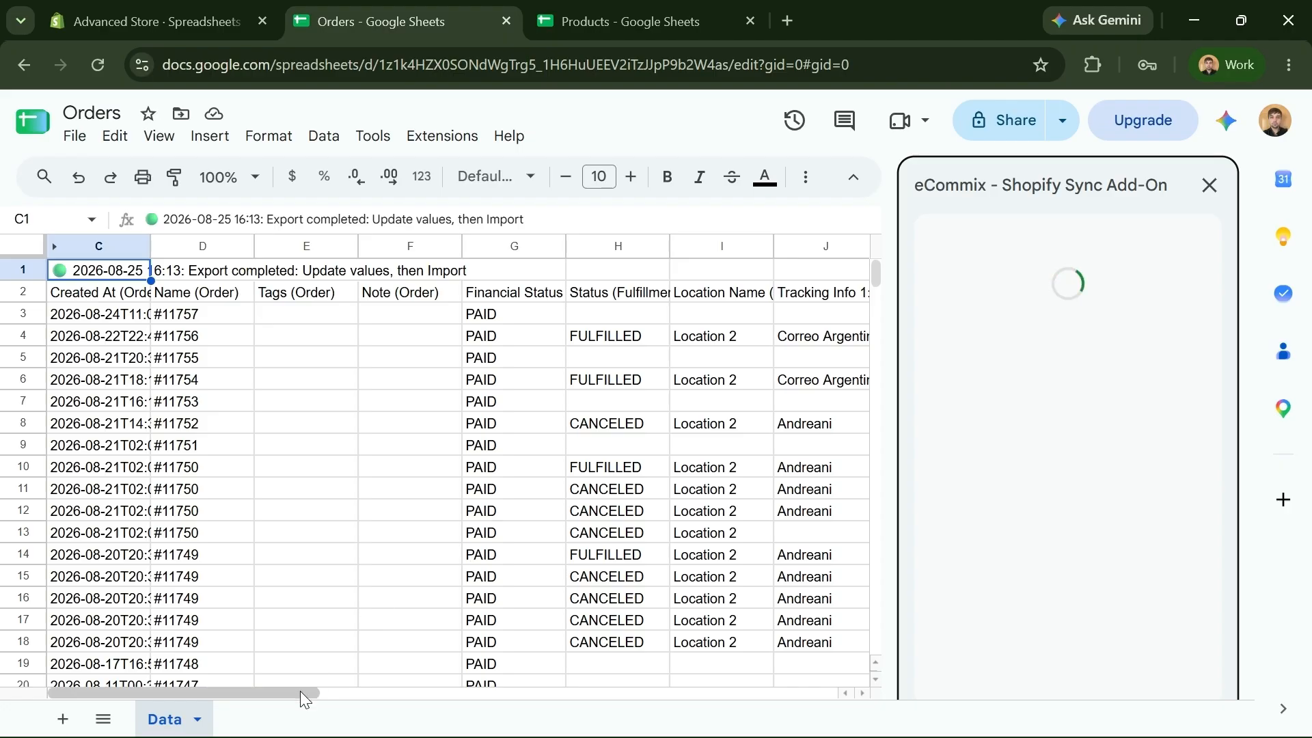
{"action": "mouse_move", "coordinate": [301, 691]}
{"action": "left_mouse_down"}
{"action": "mouse_move", "coordinate": [391, 696]}
{"action": "mouse_move", "coordinate": [290, 709]}
{"action": "left_mouse_up"}
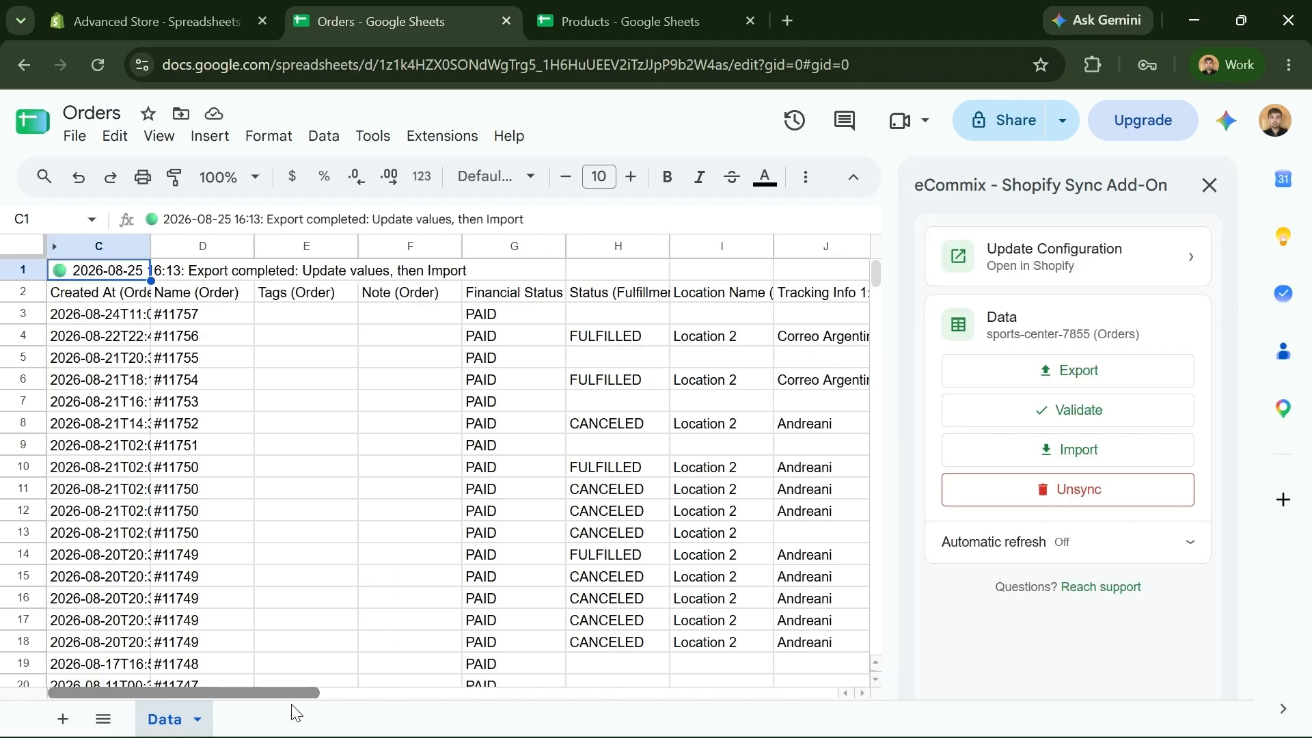
Copy the tracking company Correo Argentino from row 4 into the unfulfilled order in row 3
{"action": "left_click", "coordinate": [236, 323]}
{"action": "left_click_drag", "start_coordinate": [293, 687], "coordinate": [372, 699]}
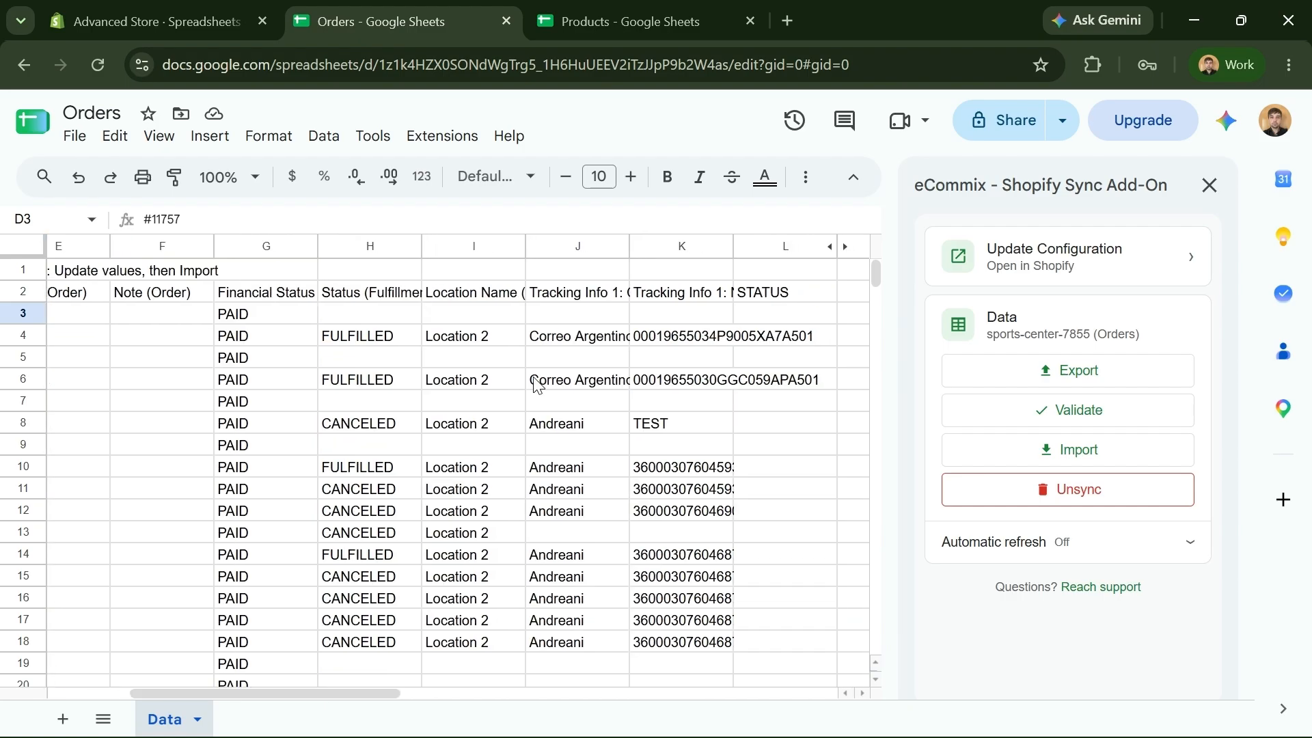
{"action": "left_click", "coordinate": [593, 339]}
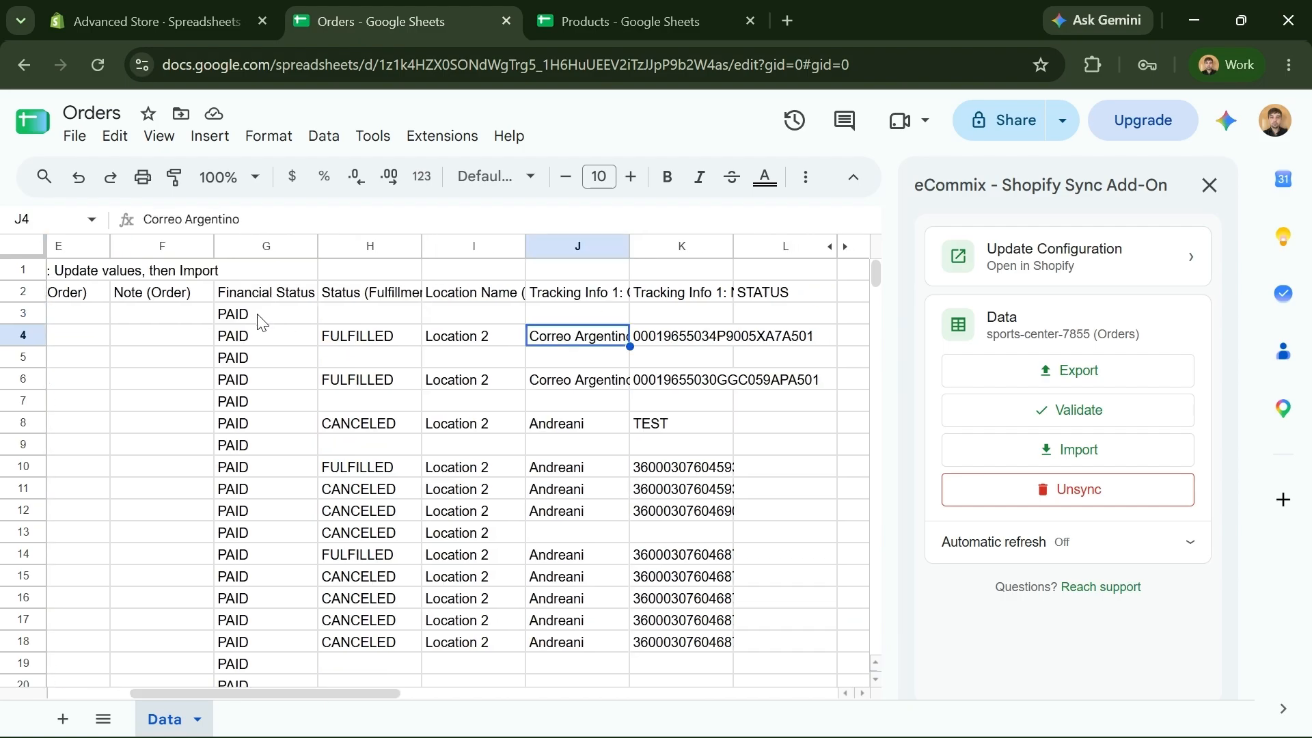
{"action": "key", "text": "ctrl+c"}
{"action": "left_click", "coordinate": [604, 323]}
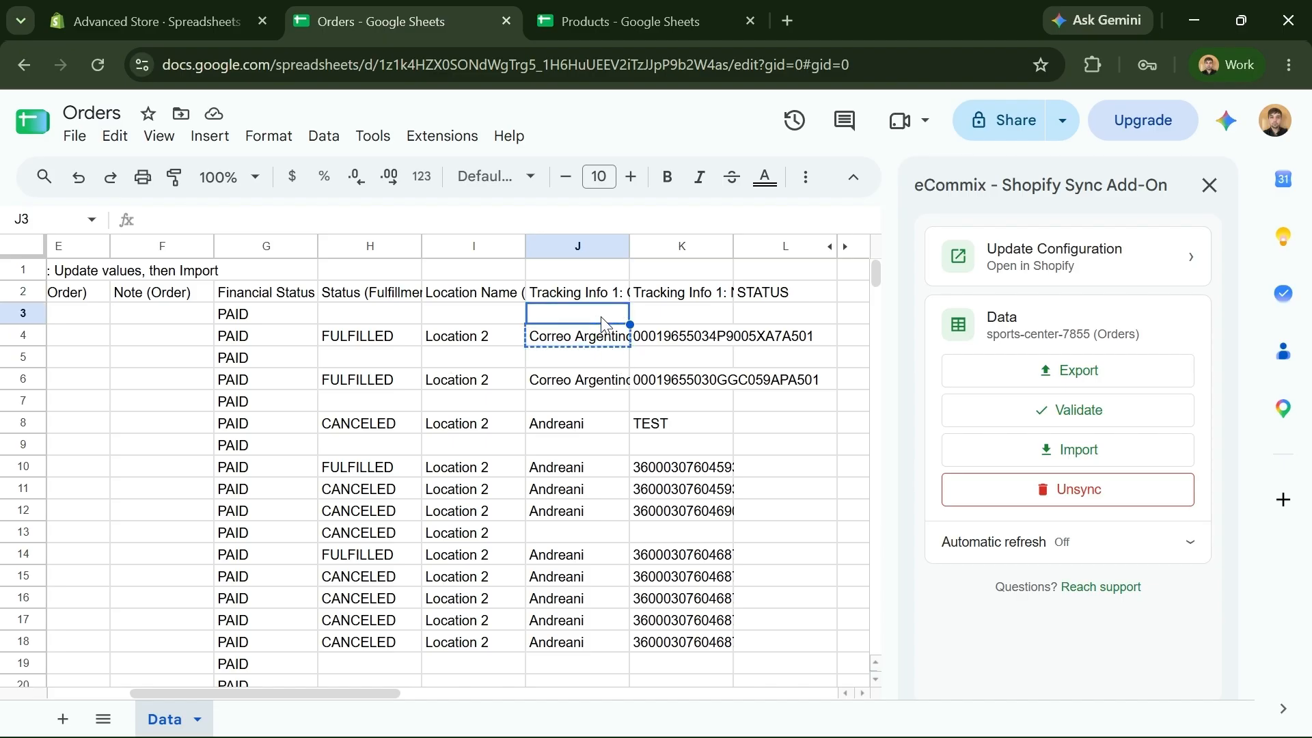
{"action": "key", "text": "ctrl+v"}
{"action": "left_click", "coordinate": [607, 359]}
{"action": "left_click", "coordinate": [605, 301]}
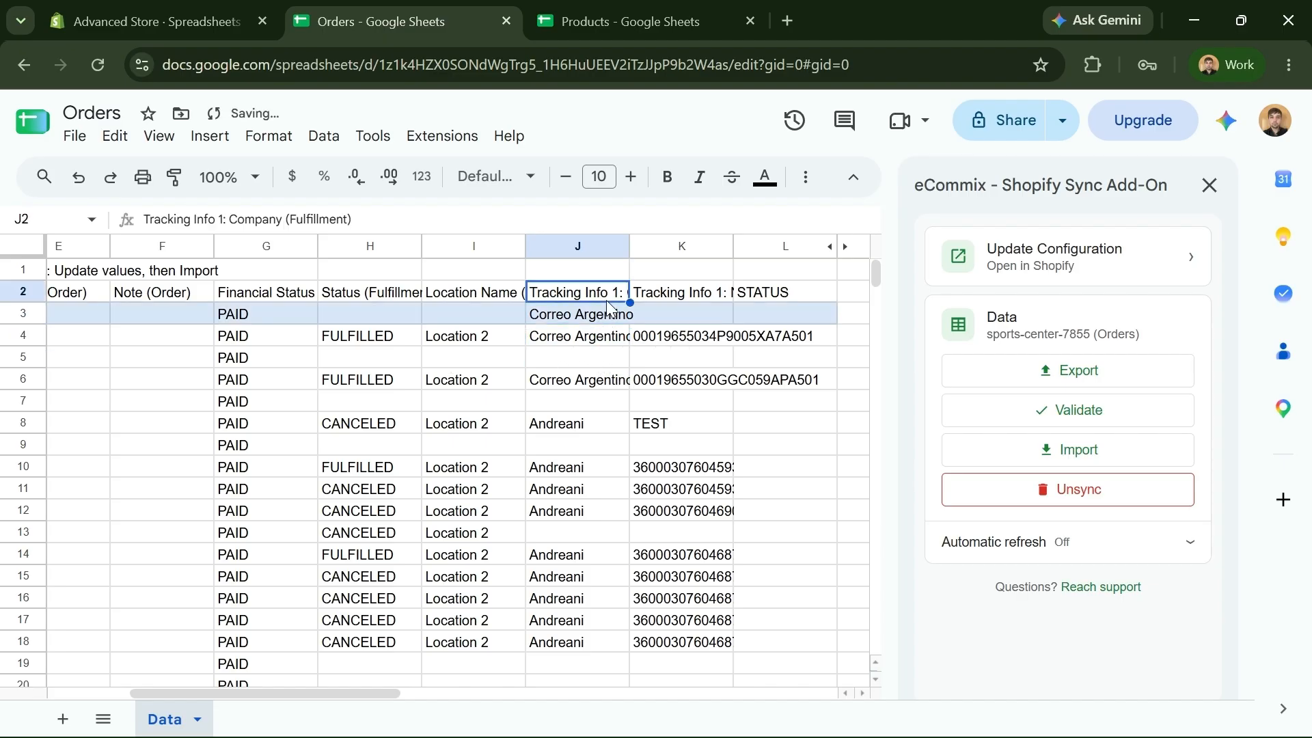
Copy the Tracking Info 1: Number value from row 4 into row 3
{"action": "left_click", "coordinate": [654, 354]}
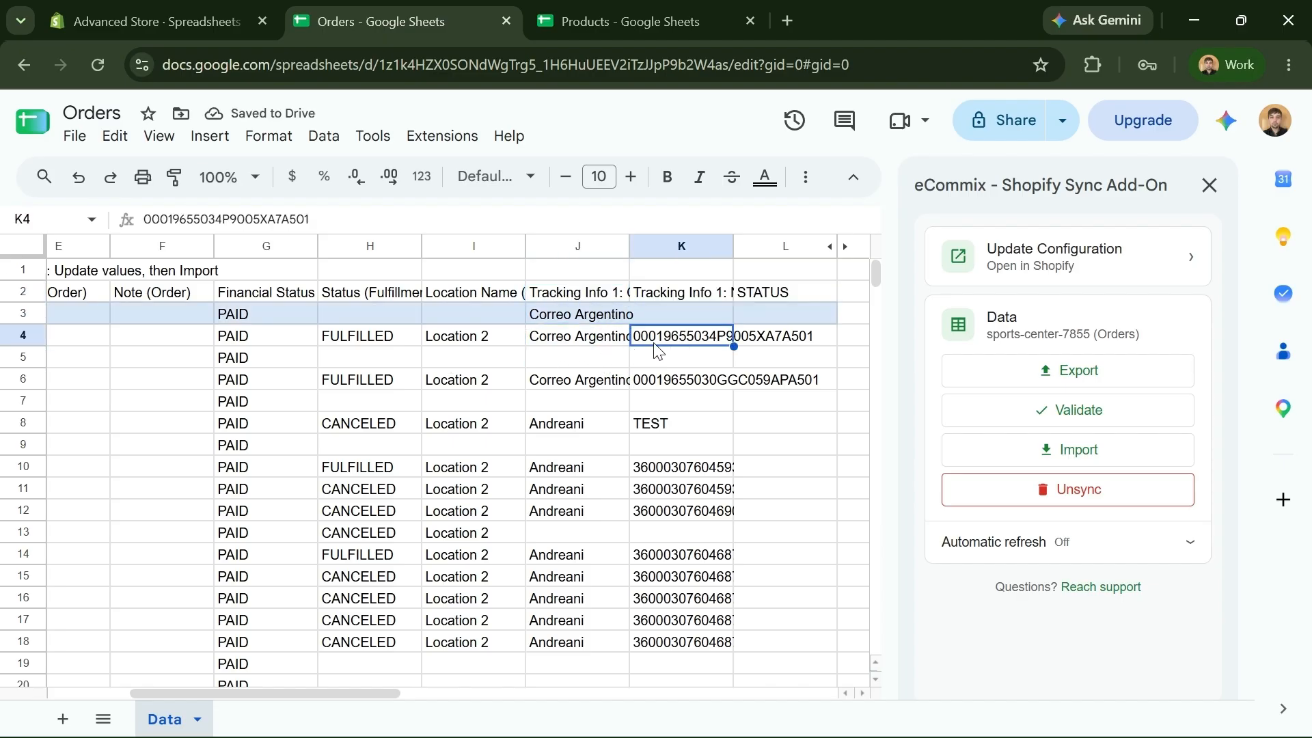
{"action": "key", "text": "ctrl+c"}
{"action": "double_click", "coordinate": [684, 295]}
{"action": "left_click", "coordinate": [683, 312]}
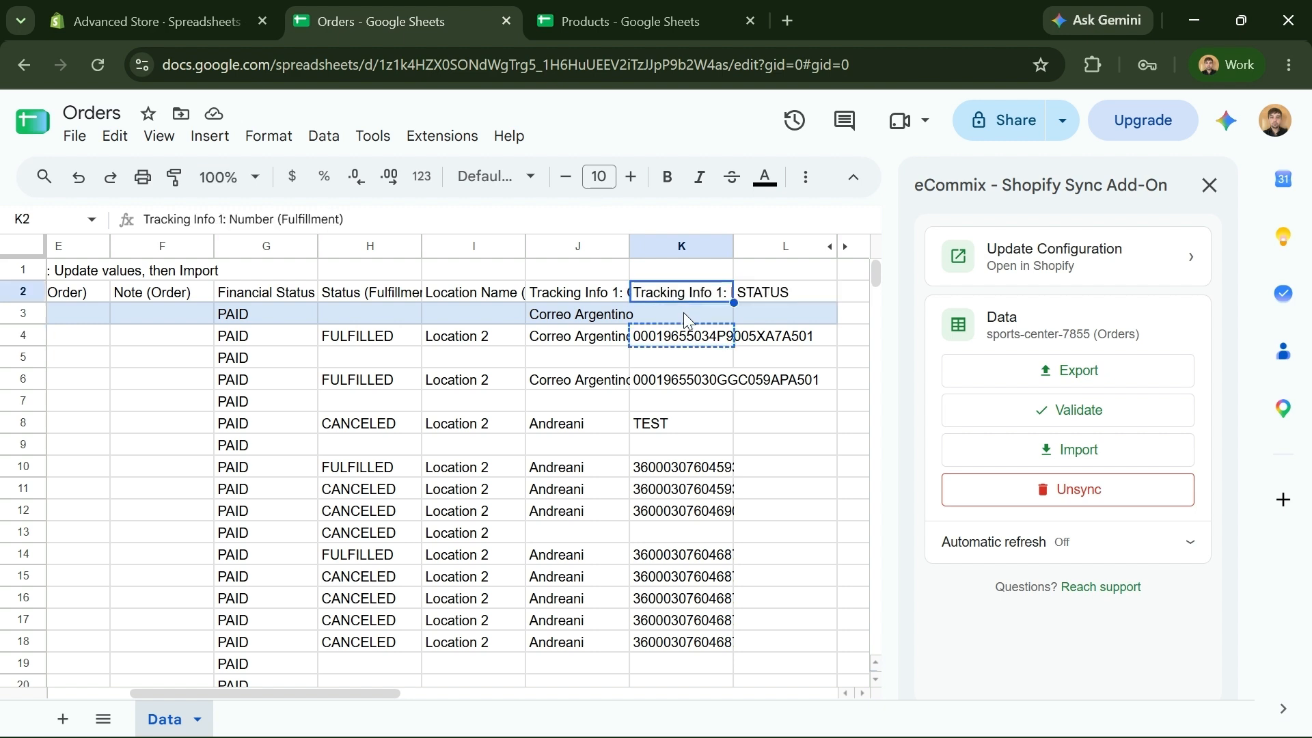
{"action": "key", "text": "ctrl+v"}
{"action": "left_click", "coordinate": [669, 357]}
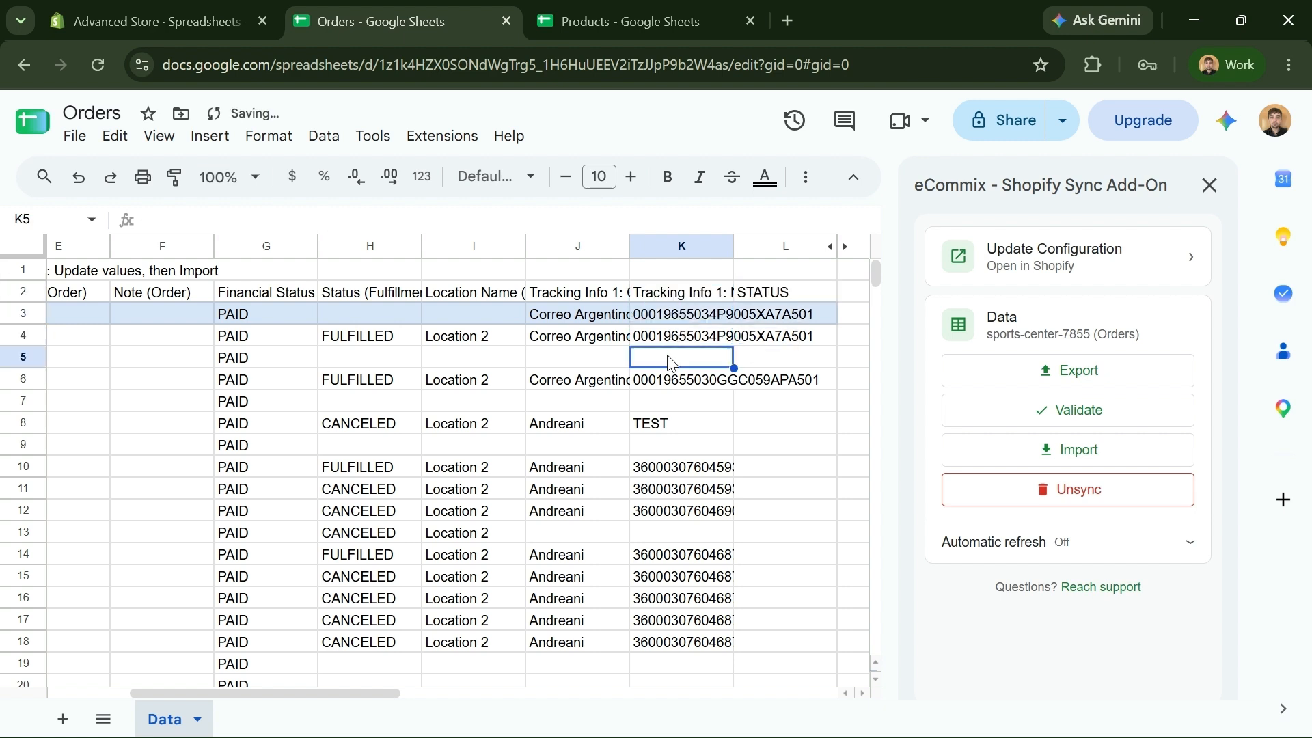
{"action": "left_click", "coordinate": [675, 319]}
{"action": "key", "text": "Left"}
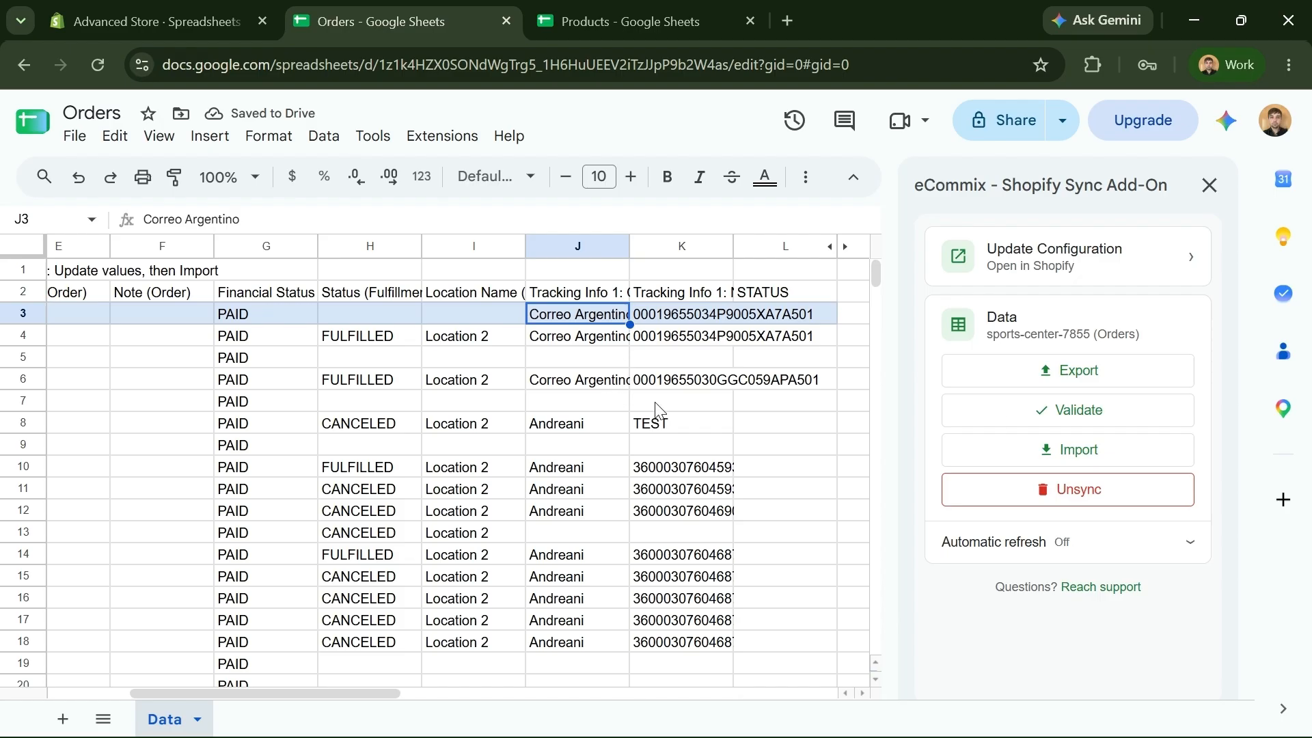
Import the tracking changes into Shopify and review row 3's fulfillment status, tracking company and tracking number
{"action": "left_click", "coordinate": [1059, 448]}
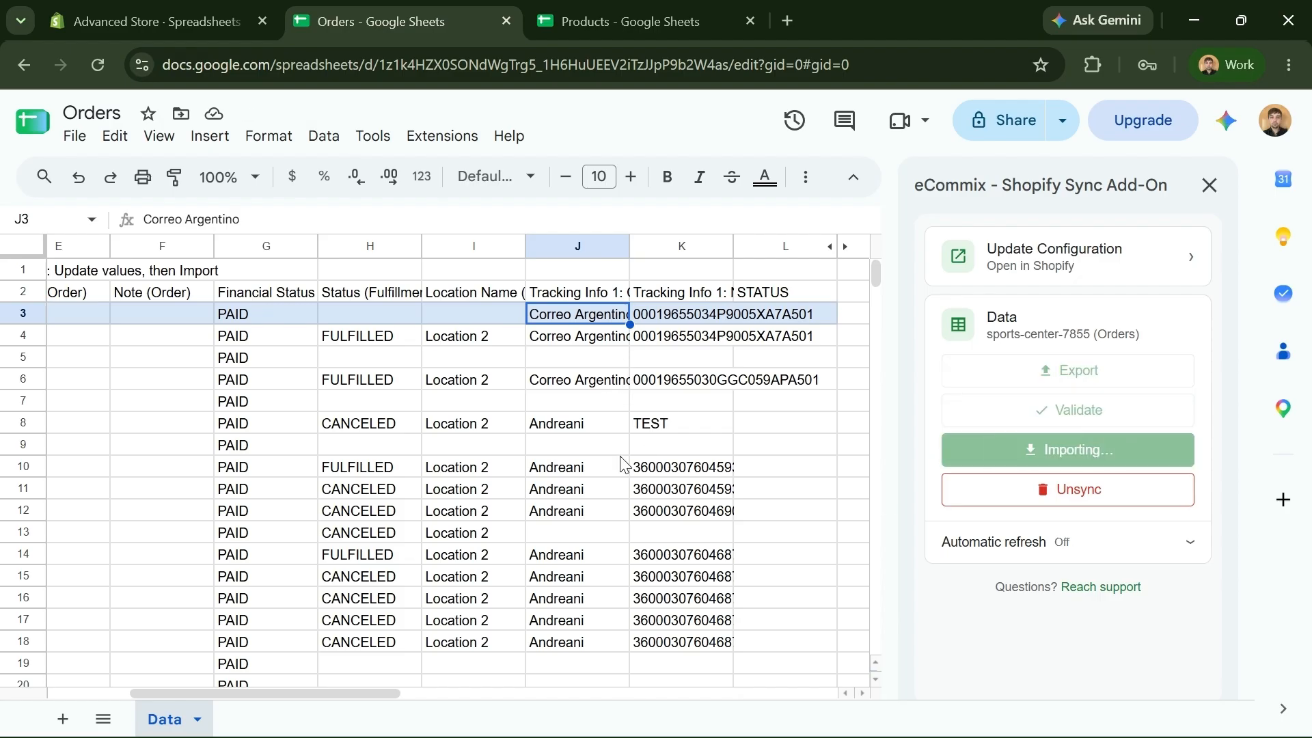
{"action": "left_click_drag", "start_coordinate": [368, 690], "coordinate": [375, 692]}
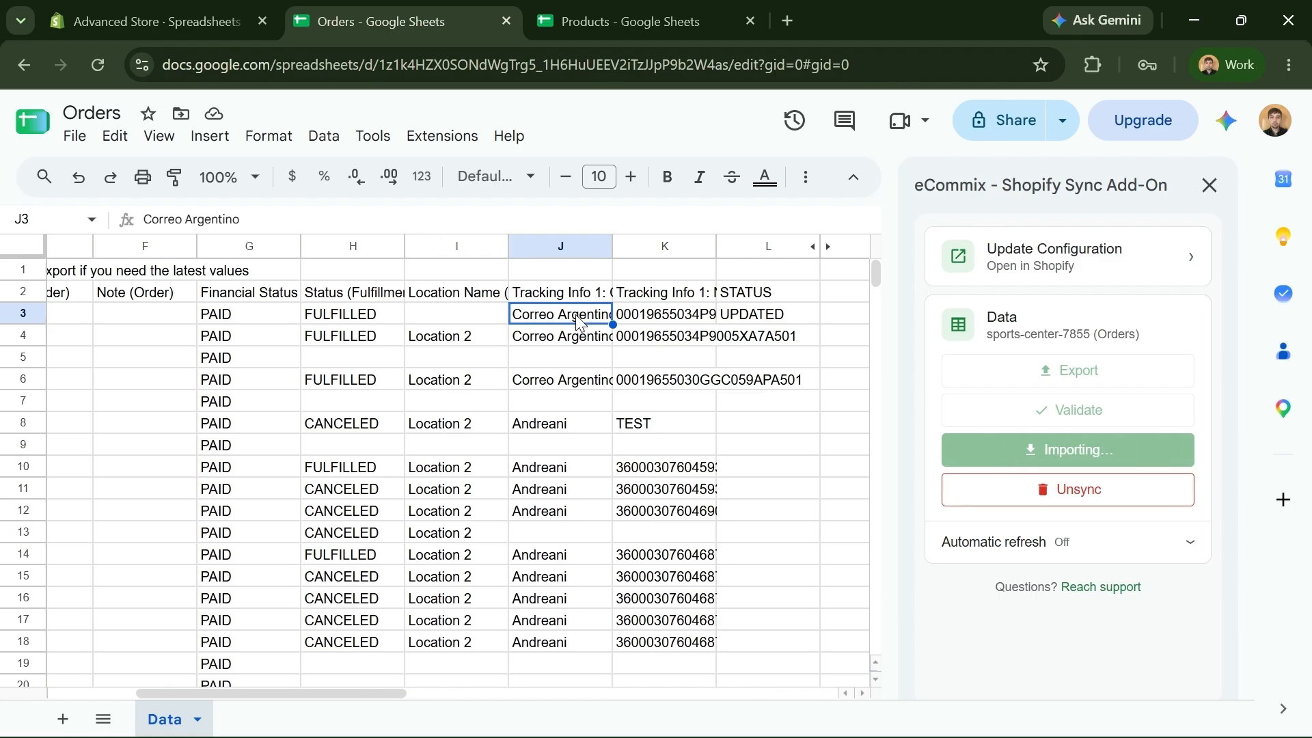
{"action": "double_click", "coordinate": [669, 291]}
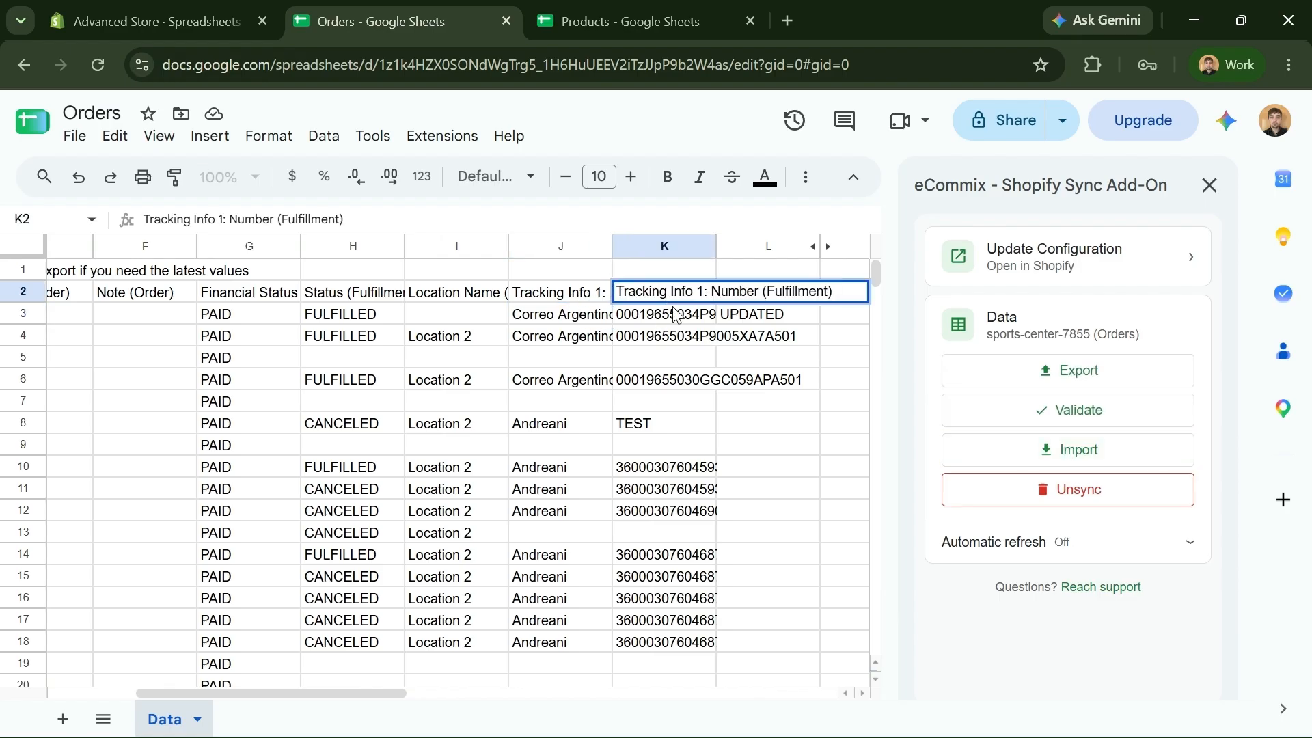
{"action": "left_click", "coordinate": [675, 315]}
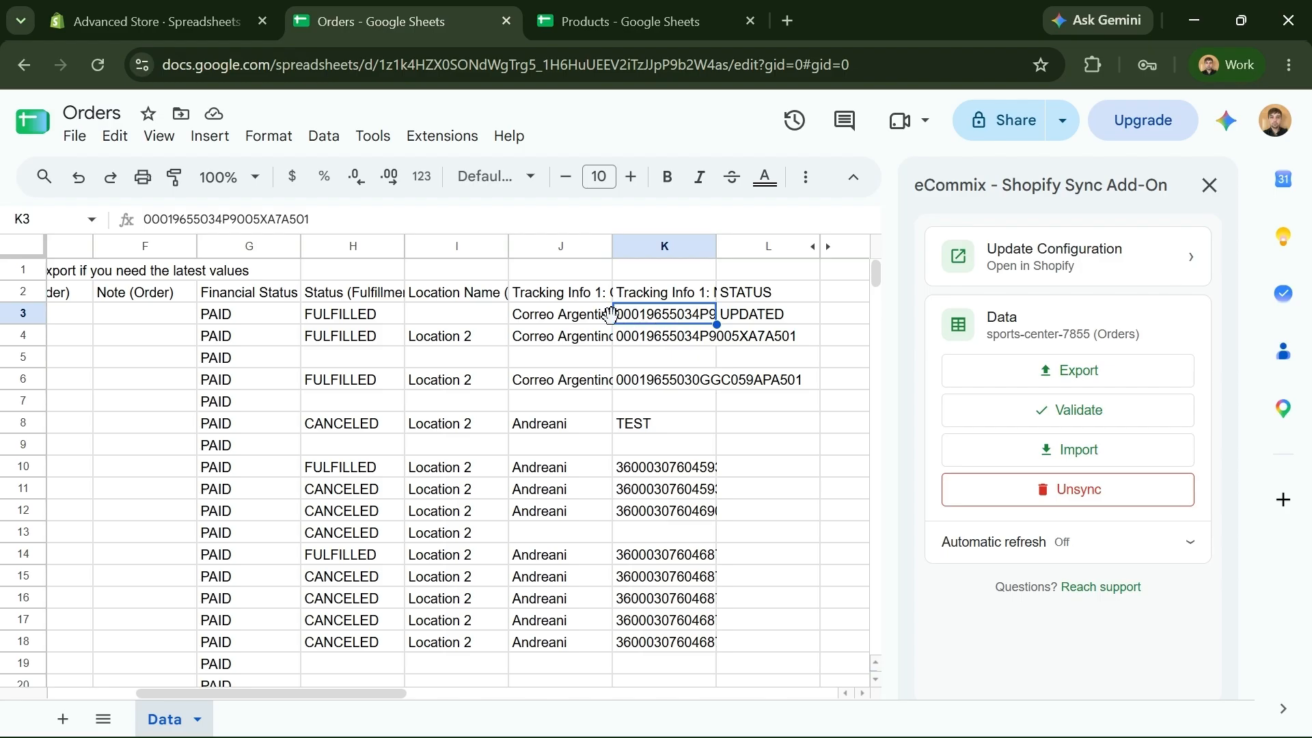
{"action": "left_click", "coordinate": [649, 341]}
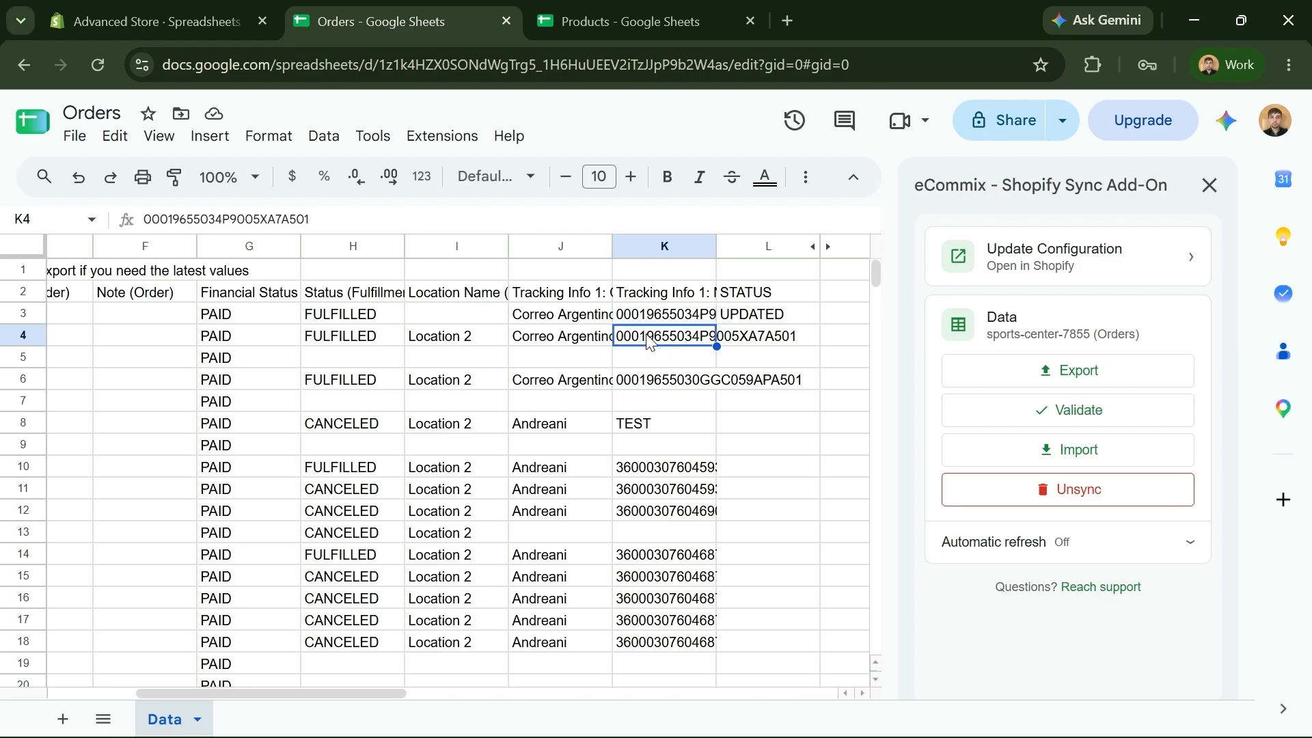
{"action": "left_click", "coordinate": [581, 322]}
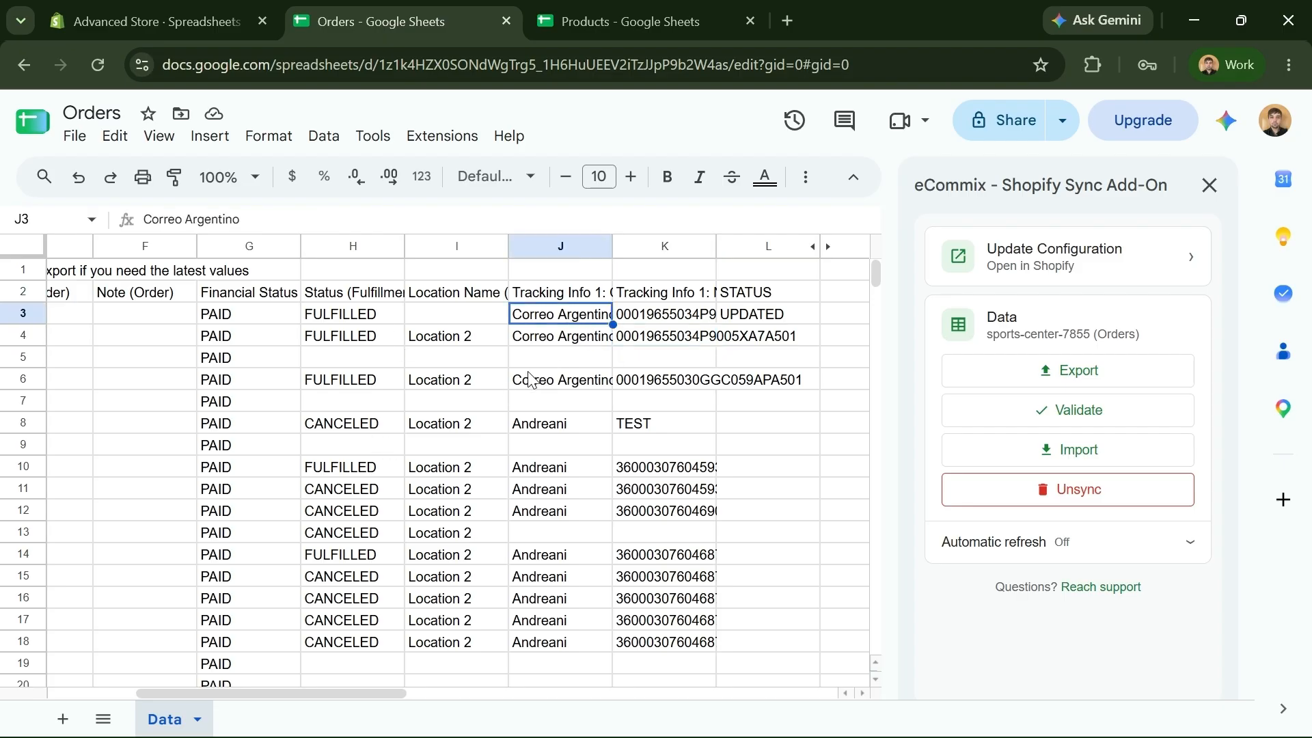
{"action": "left_click", "coordinate": [343, 318]}
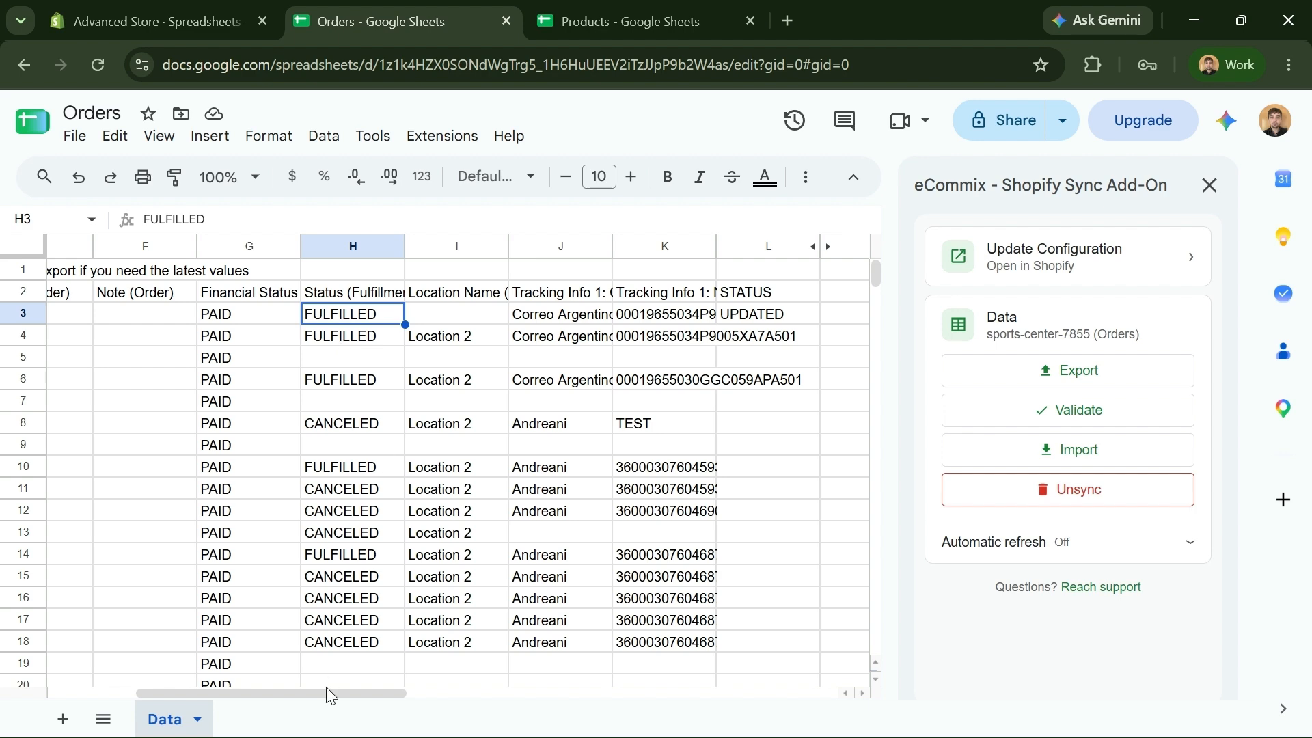
Set Tags (Order) in row 3 to "fufilled-1" and import the change into Shopify from the add-on
{"action": "left_click_drag", "start_coordinate": [330, 695], "coordinate": [242, 693]}
{"action": "left_click", "coordinate": [335, 317]}
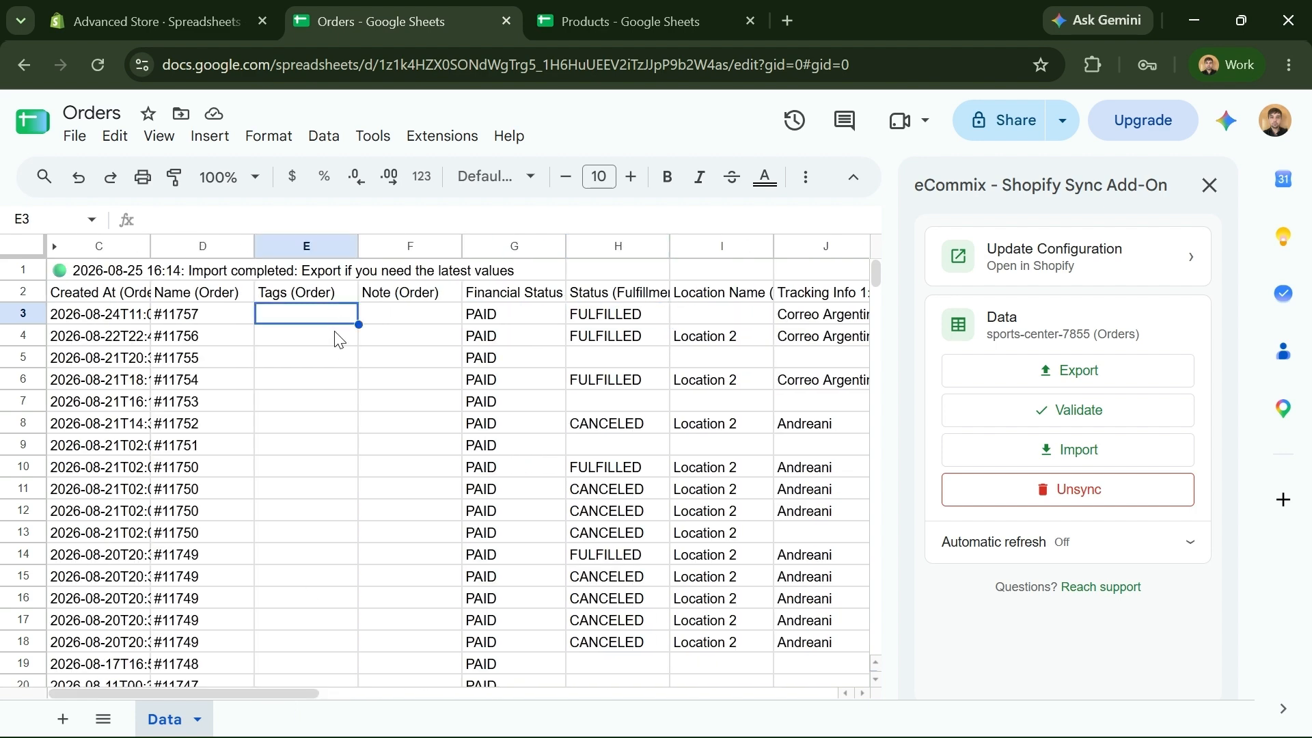
{"action": "type", "text": "T"}
{"action": "key", "text": "BackSpace"}
{"action": "key", "text": "BackSpace"}
{"action": "type", "text": "fufilled-1"}
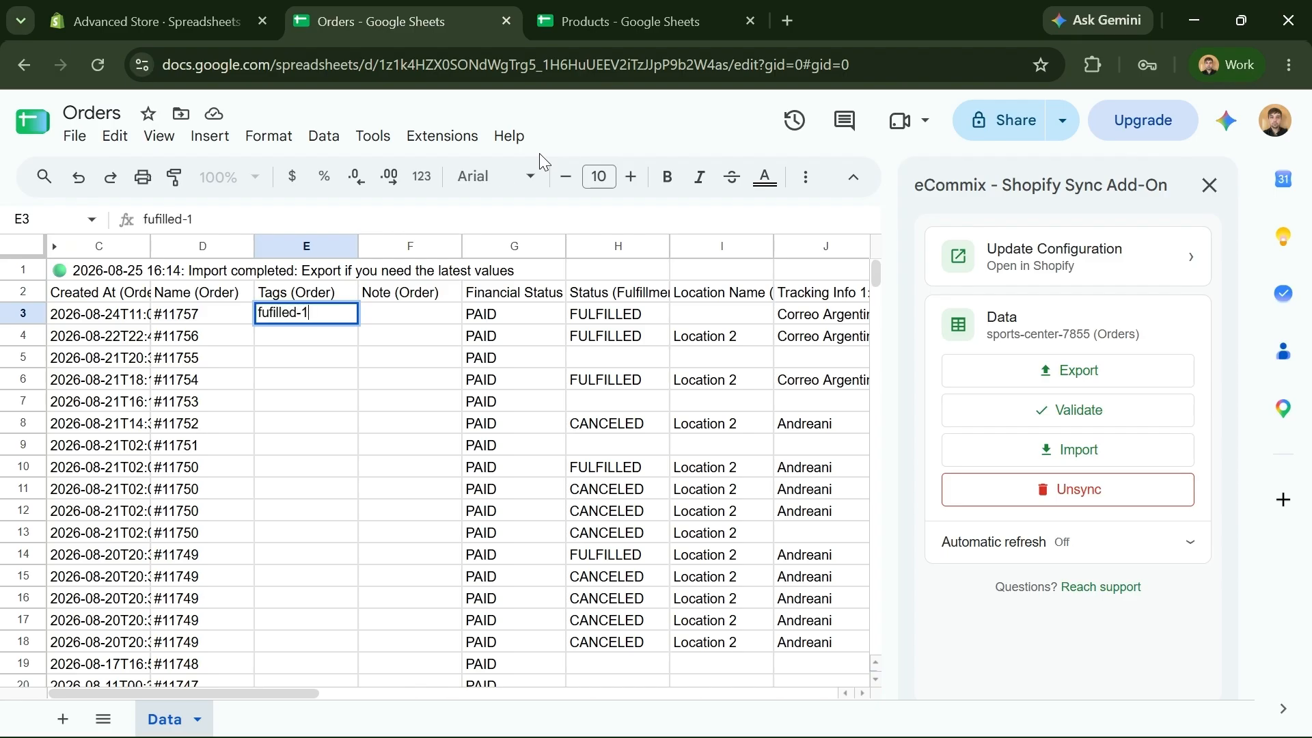
{"action": "key", "text": "Tab"}
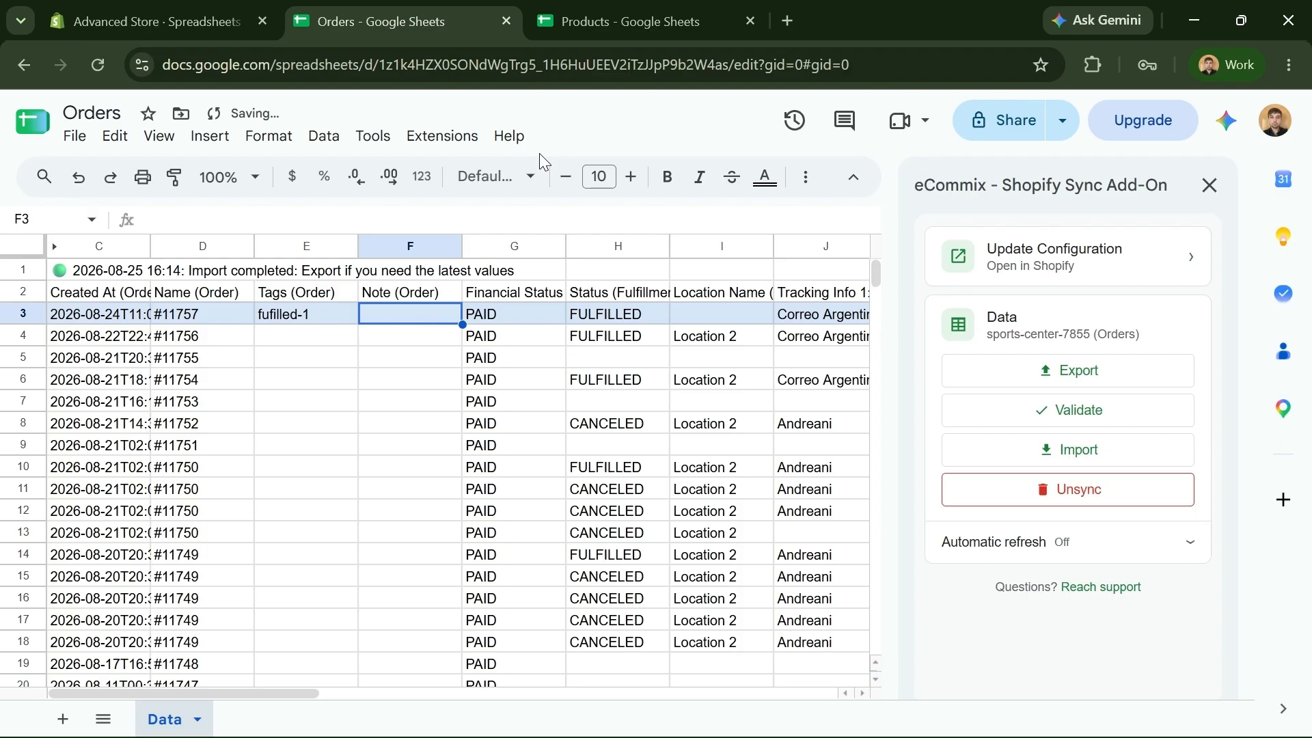
{"action": "left_click", "coordinate": [437, 383]}
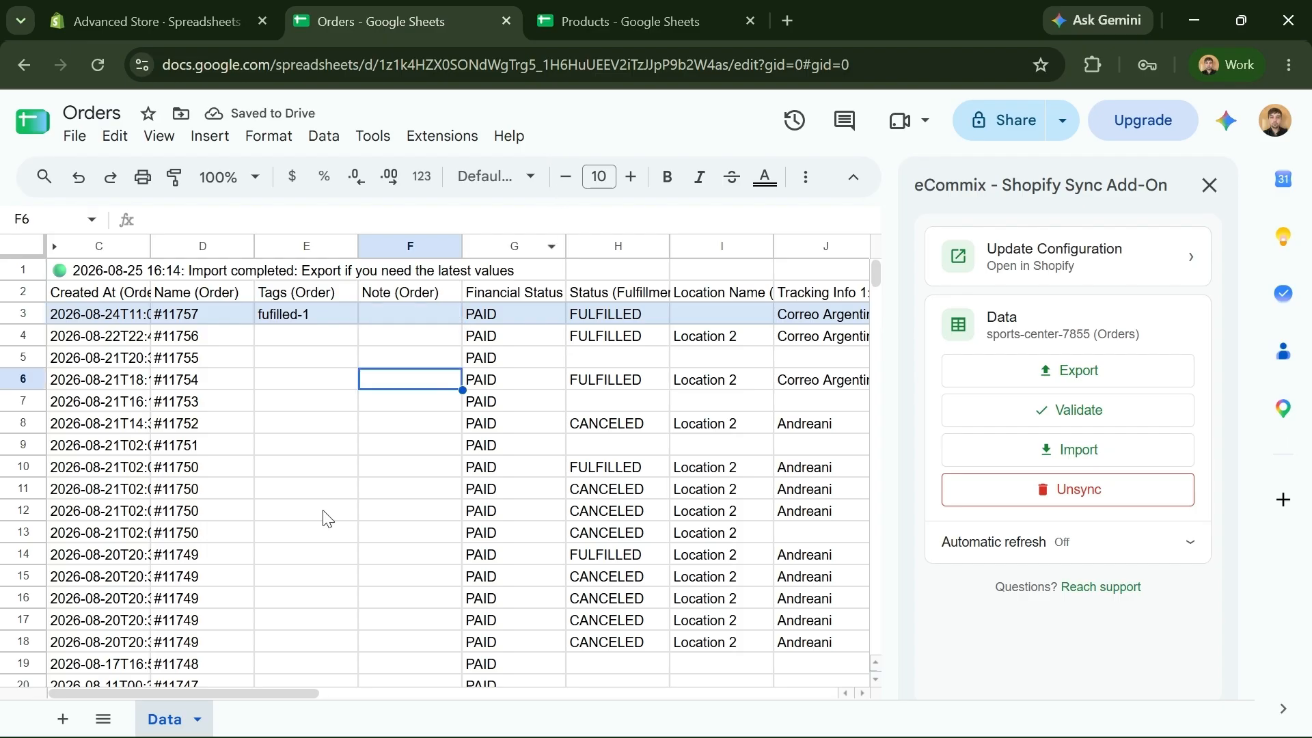
{"action": "left_click", "coordinate": [1121, 452]}
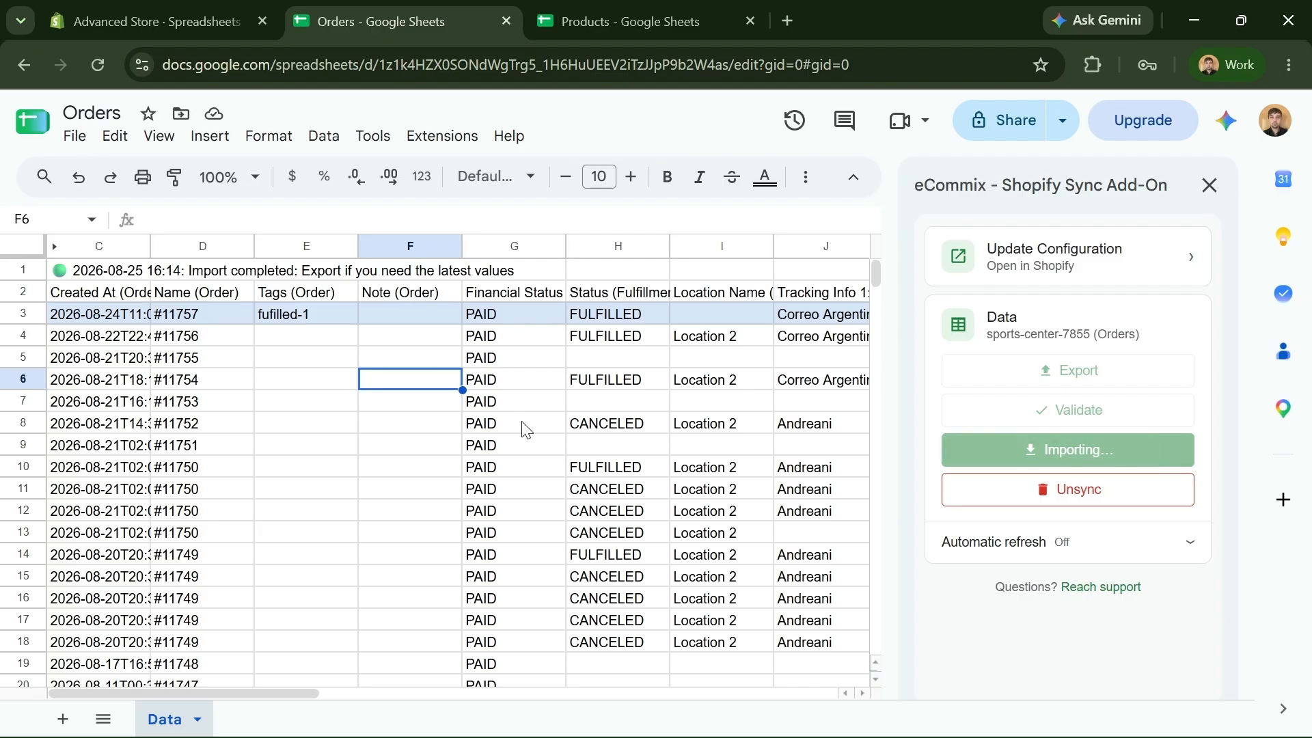
{"action": "scroll", "coordinate": [525, 437], "scroll_direction": "down", "scroll_amount": 3}
{"action": "scroll", "coordinate": [517, 470], "scroll_direction": "up", "scroll_amount": 3}
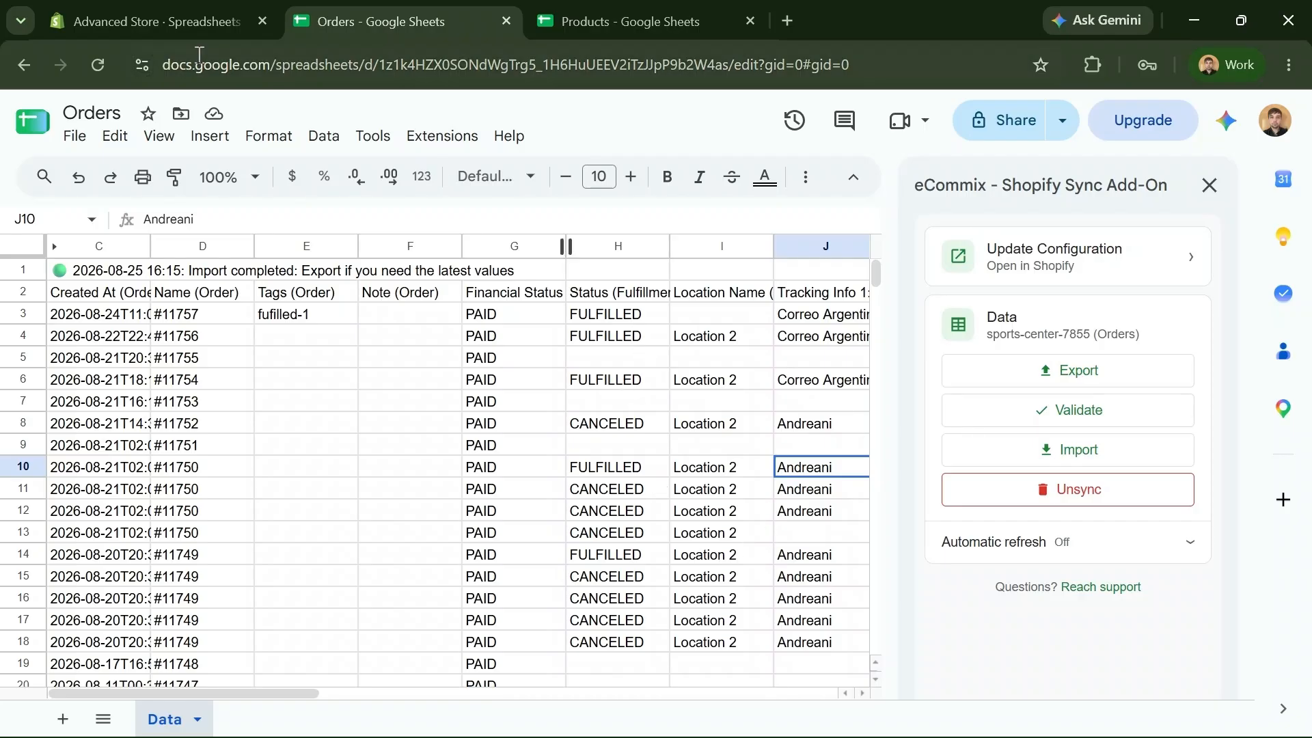
Switch to the Google Sheets Sync app in Shopify, edit the Orders spreadsheet's configuration and open its column management
{"action": "left_click", "coordinate": [167, 33]}
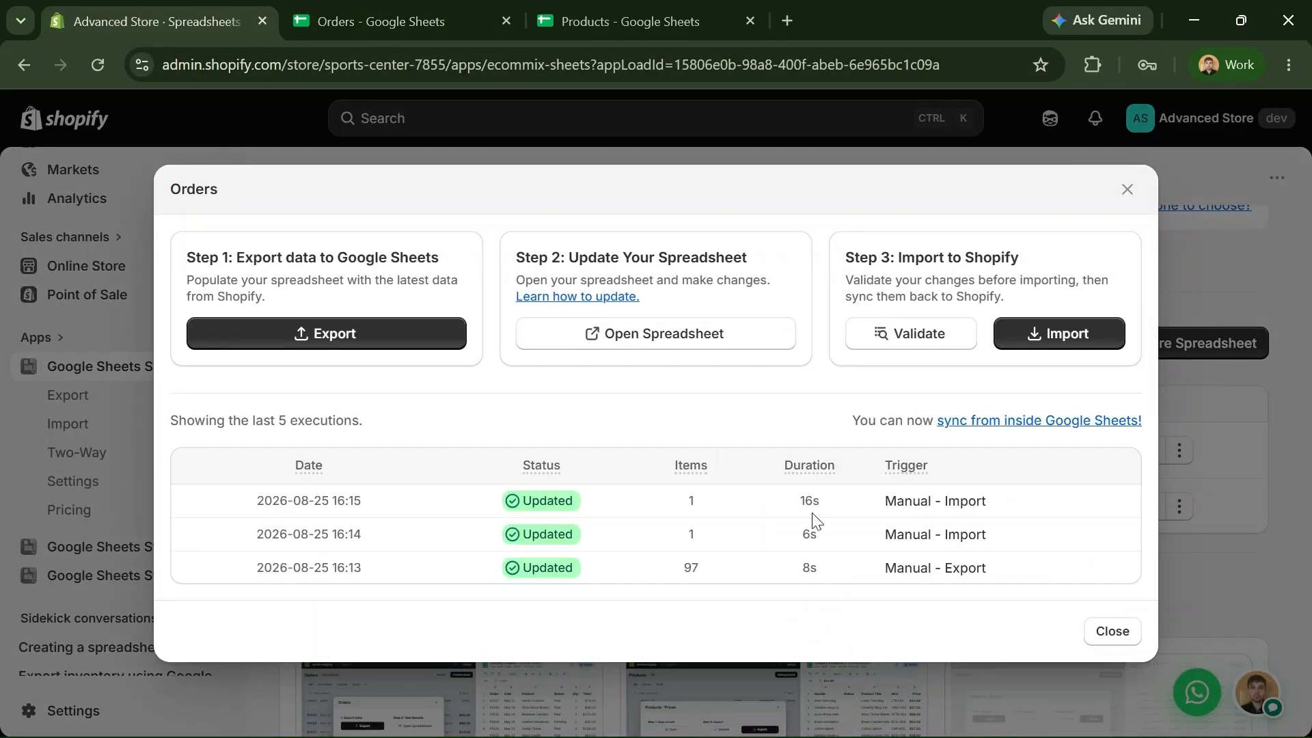
{"action": "left_click", "coordinate": [1110, 642]}
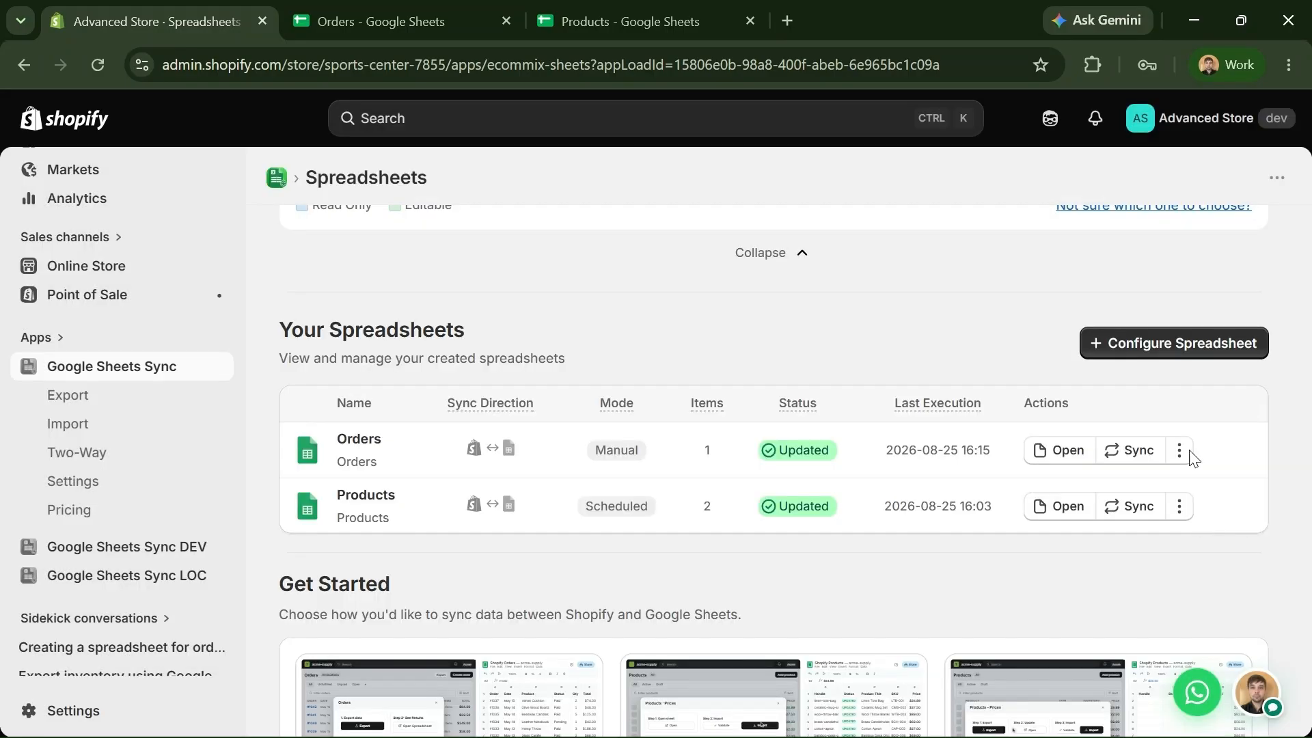
{"action": "left_click", "coordinate": [1179, 449]}
{"action": "left_click", "coordinate": [1151, 493]}
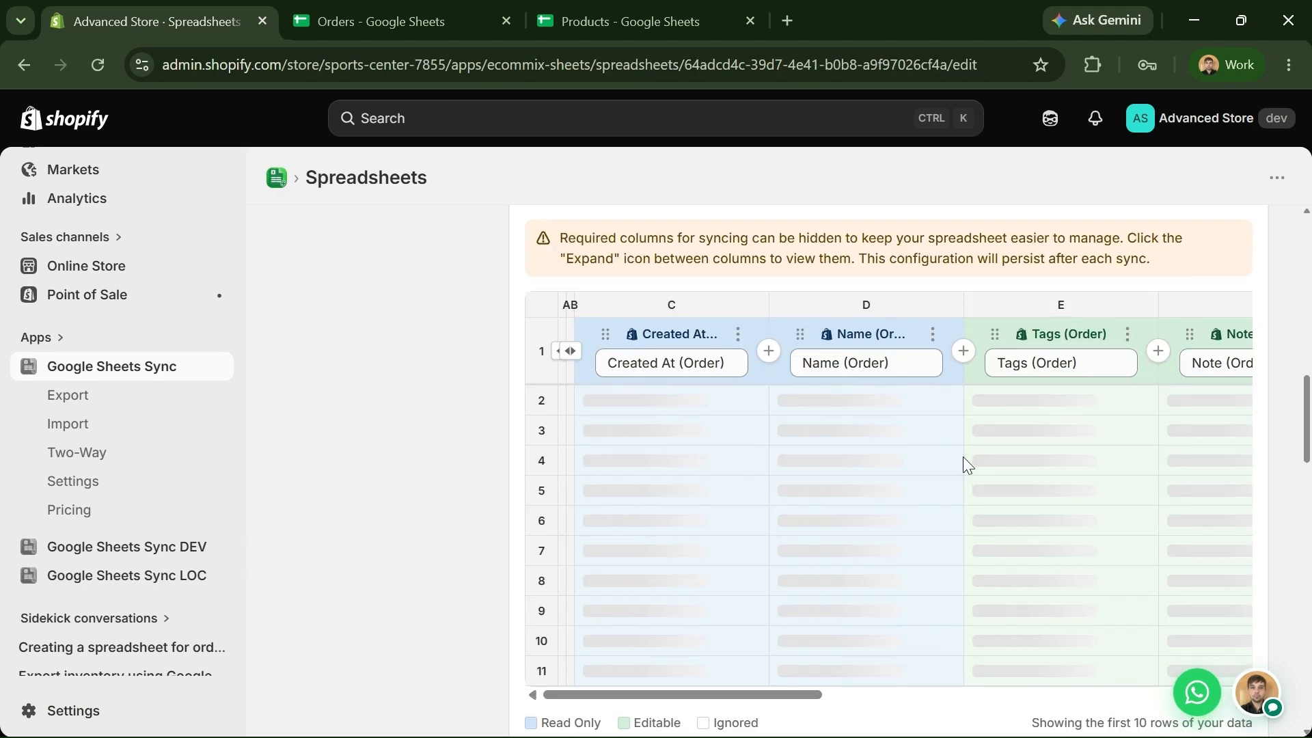
{"action": "left_click", "coordinate": [1087, 257]}
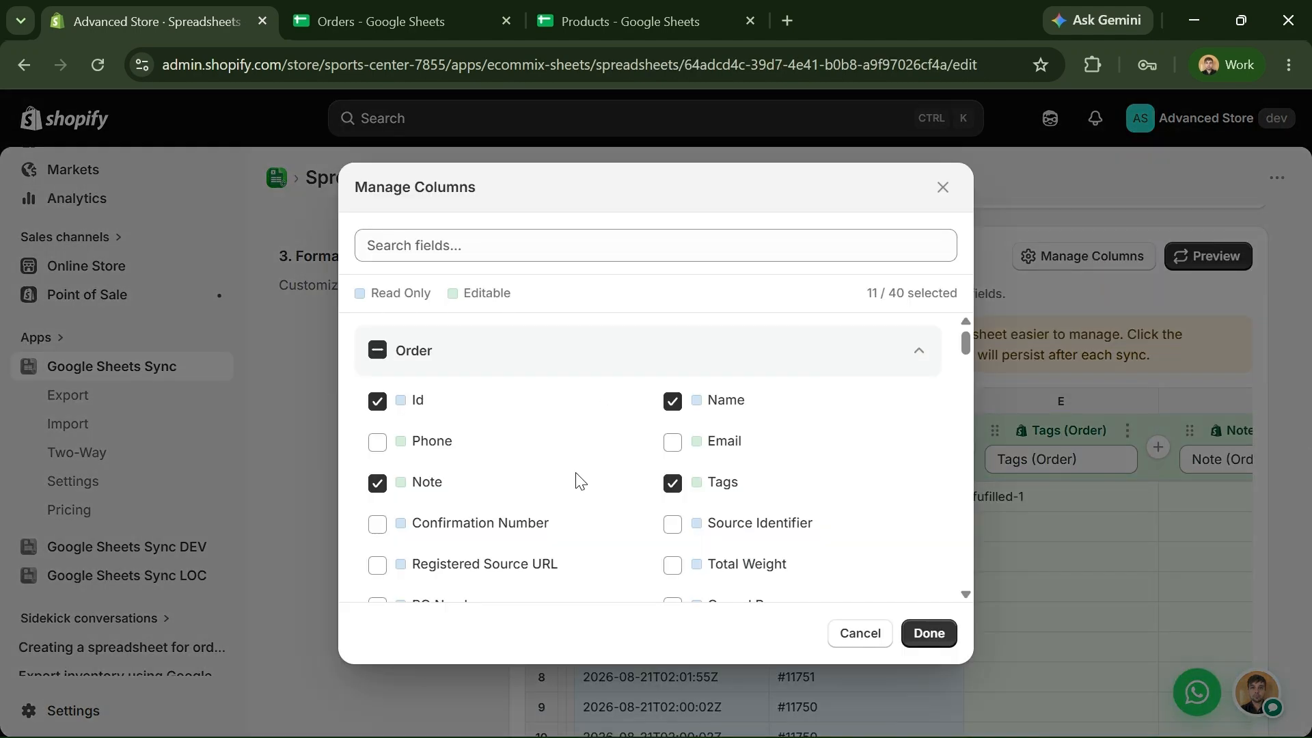
Examine the read-only and editable fields available for orders, from Order and Order Price through Line Items and Shipping Address to Order Metafields
{"action": "scroll", "coordinate": [579, 481], "scroll_direction": "down", "scroll_amount": 2}
{"action": "scroll", "coordinate": [545, 506], "scroll_direction": "up", "scroll_amount": 2}
{"action": "scroll", "coordinate": [492, 439], "scroll_direction": "down", "scroll_amount": 3}
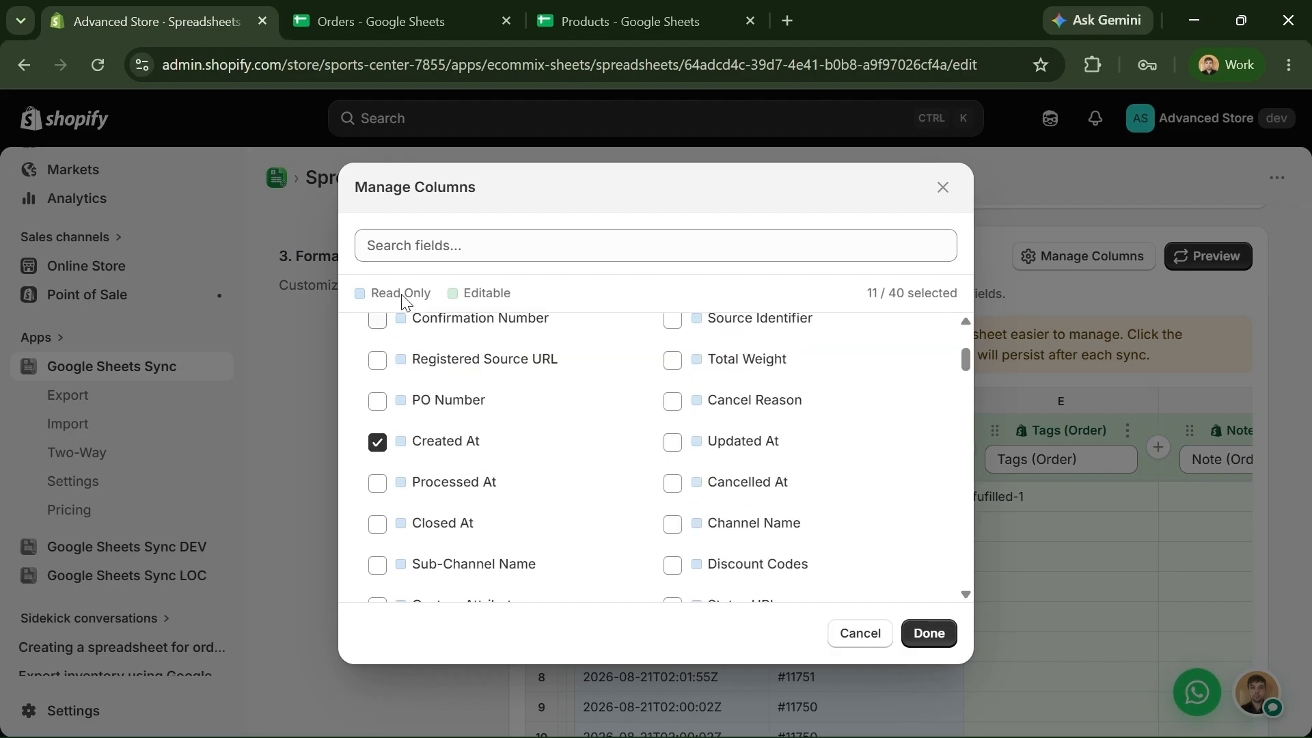
{"action": "scroll", "coordinate": [683, 465], "scroll_direction": "down", "scroll_amount": 2}
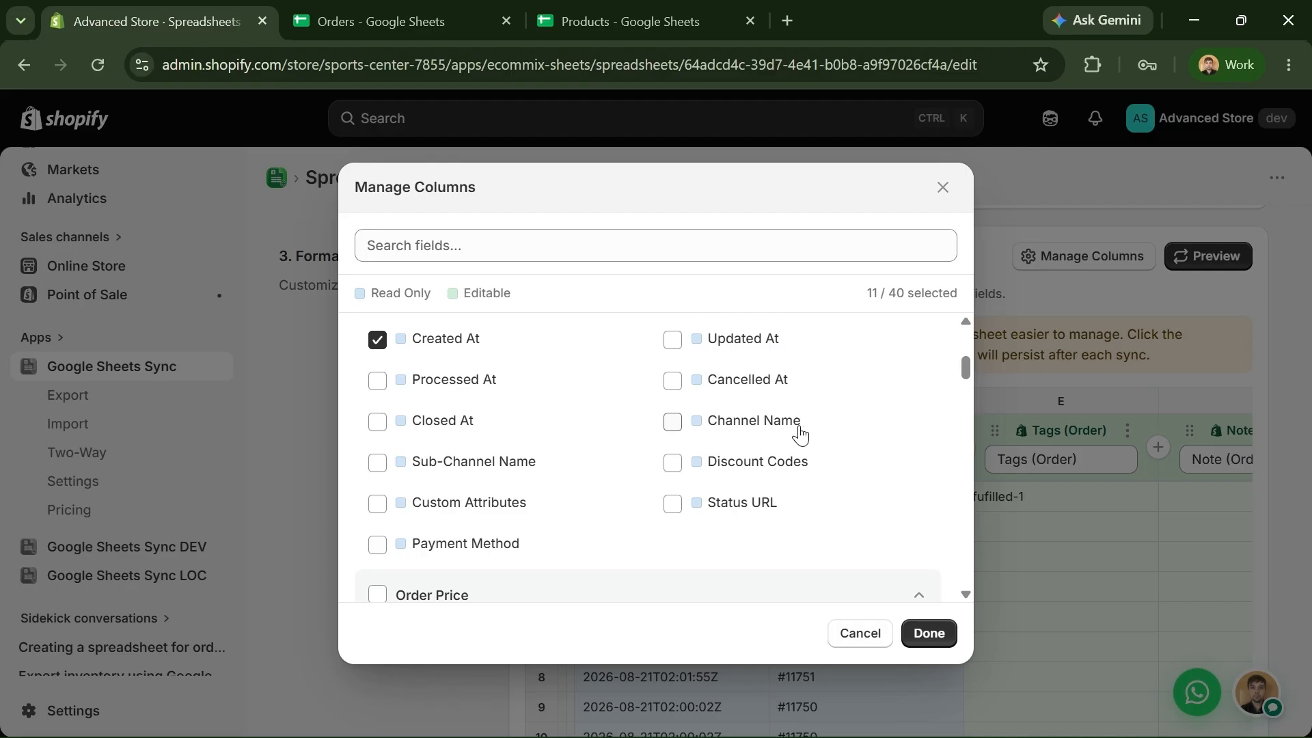
{"action": "scroll", "coordinate": [772, 431], "scroll_direction": "down", "scroll_amount": 1}
{"action": "scroll", "coordinate": [567, 437], "scroll_direction": "down", "scroll_amount": 1}
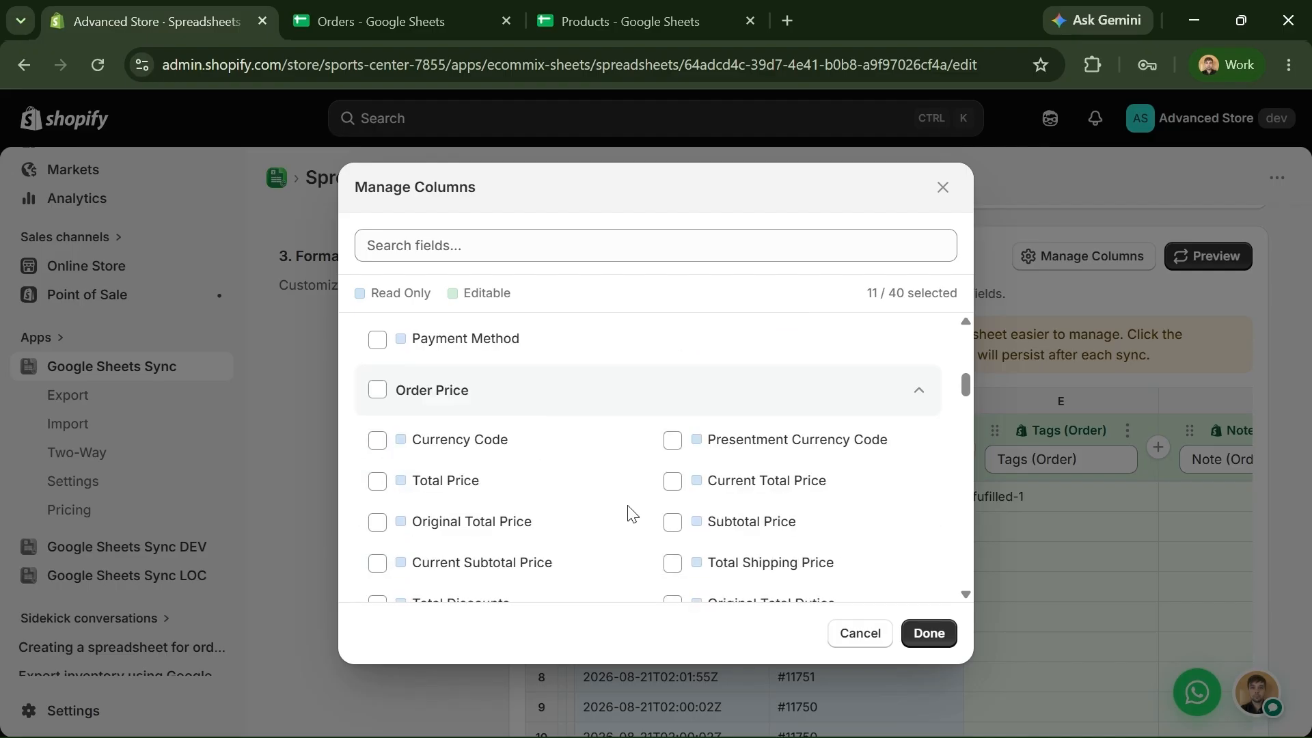
{"action": "scroll", "coordinate": [629, 519], "scroll_direction": "down", "scroll_amount": 1}
{"action": "scroll", "coordinate": [613, 518], "scroll_direction": "down", "scroll_amount": 1}
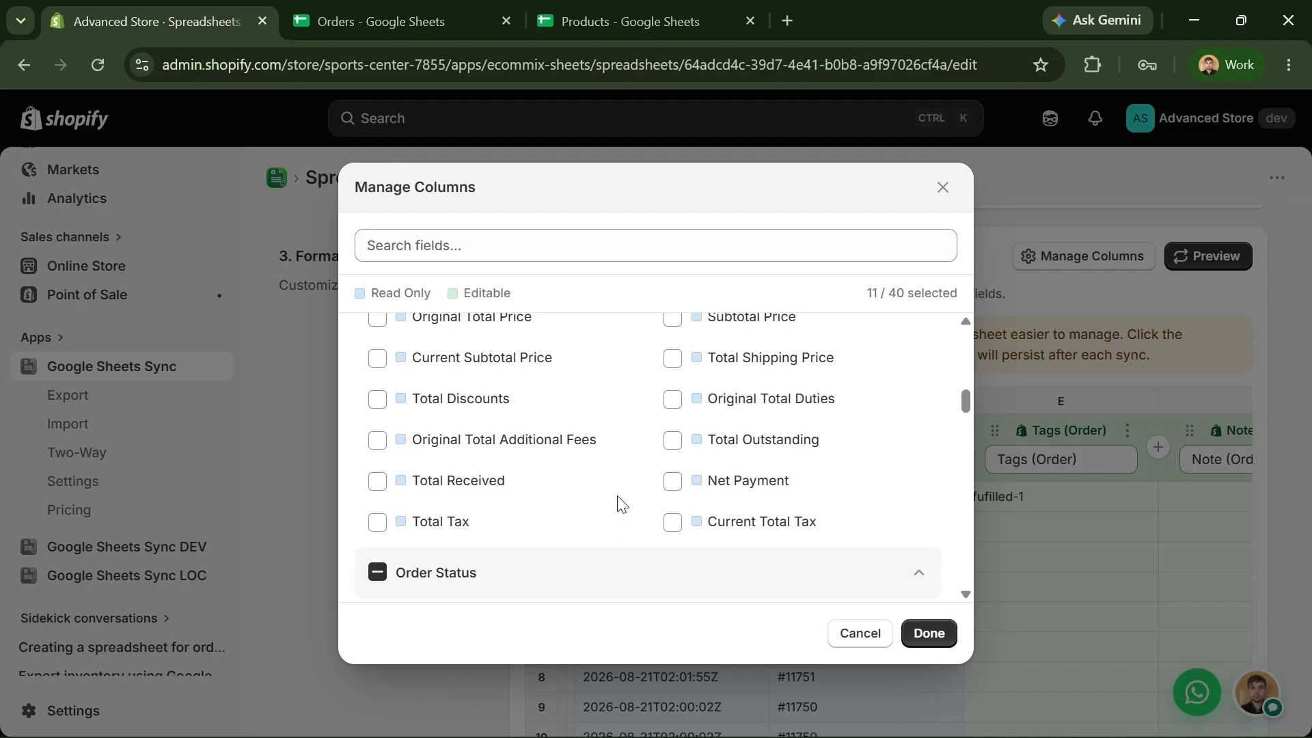
{"action": "scroll", "coordinate": [619, 503], "scroll_direction": "down", "scroll_amount": 1}
{"action": "scroll", "coordinate": [619, 503], "scroll_direction": "down", "scroll_amount": 2}
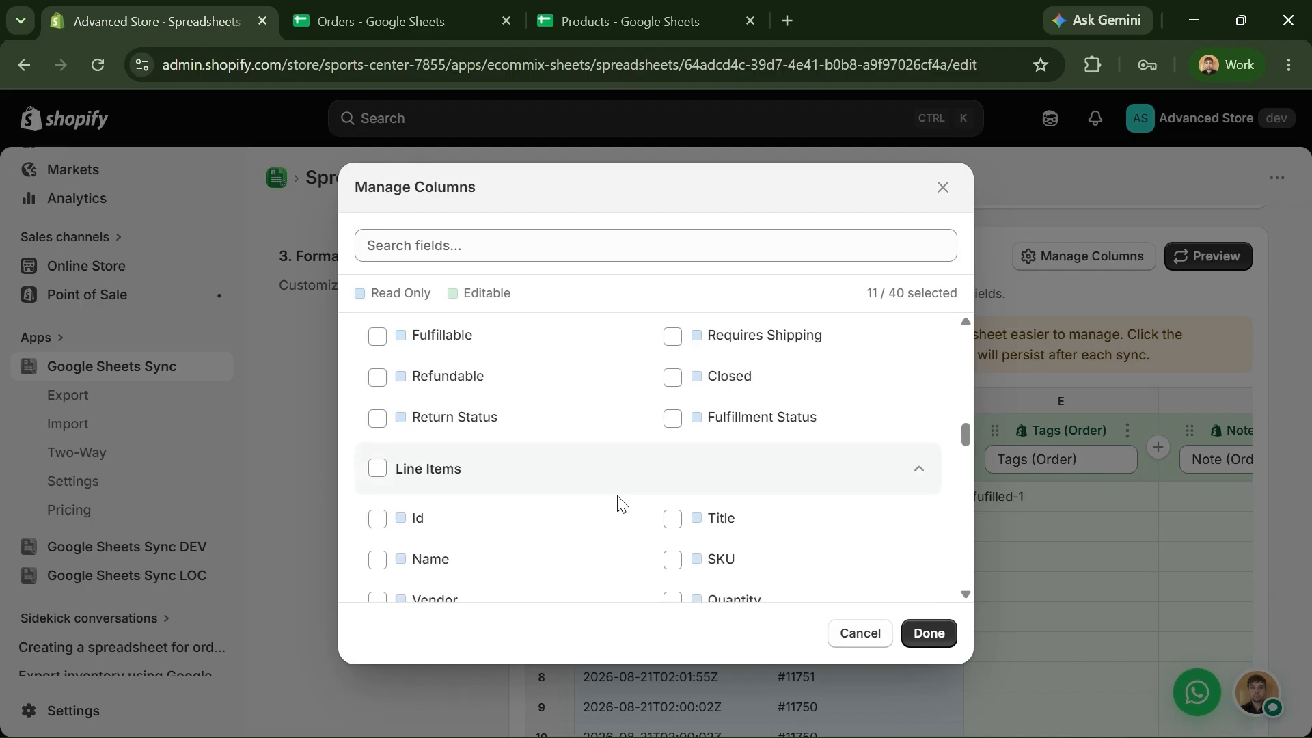
{"action": "scroll", "coordinate": [619, 504], "scroll_direction": "down", "scroll_amount": 6}
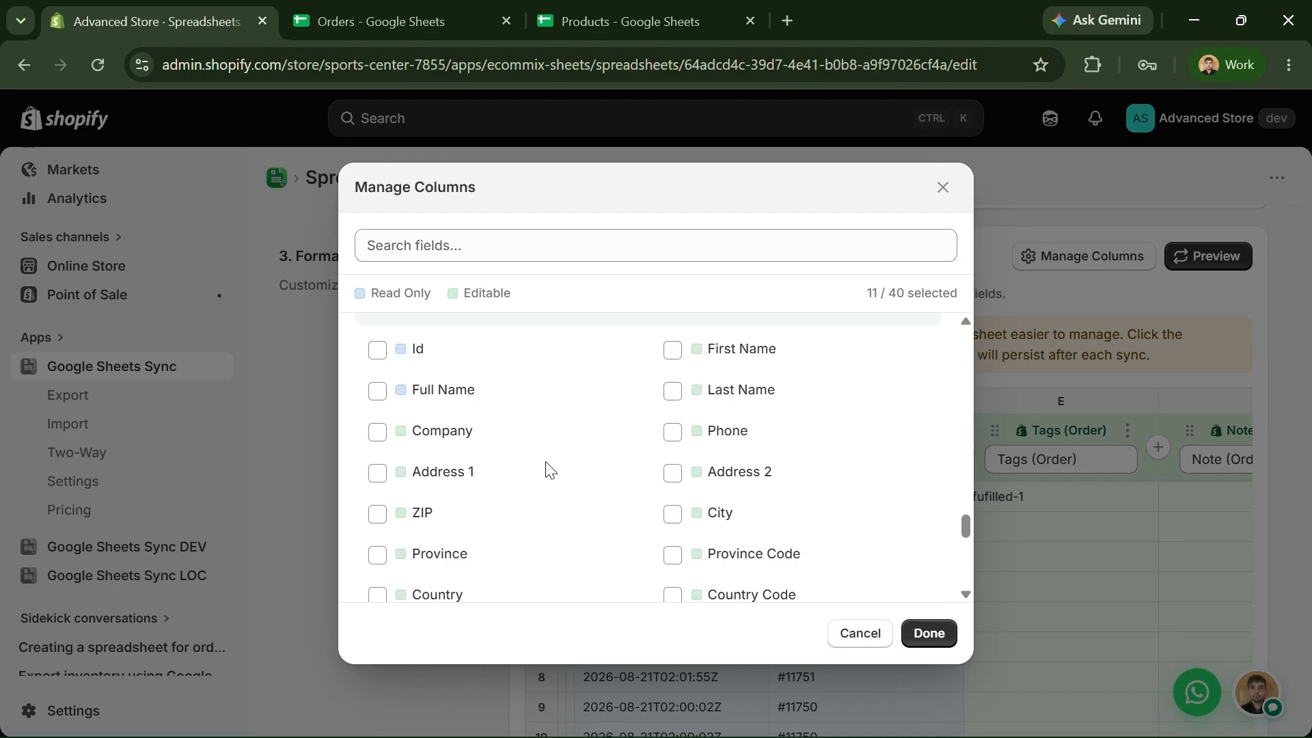
{"action": "scroll", "coordinate": [546, 471], "scroll_direction": "up", "scroll_amount": 1}
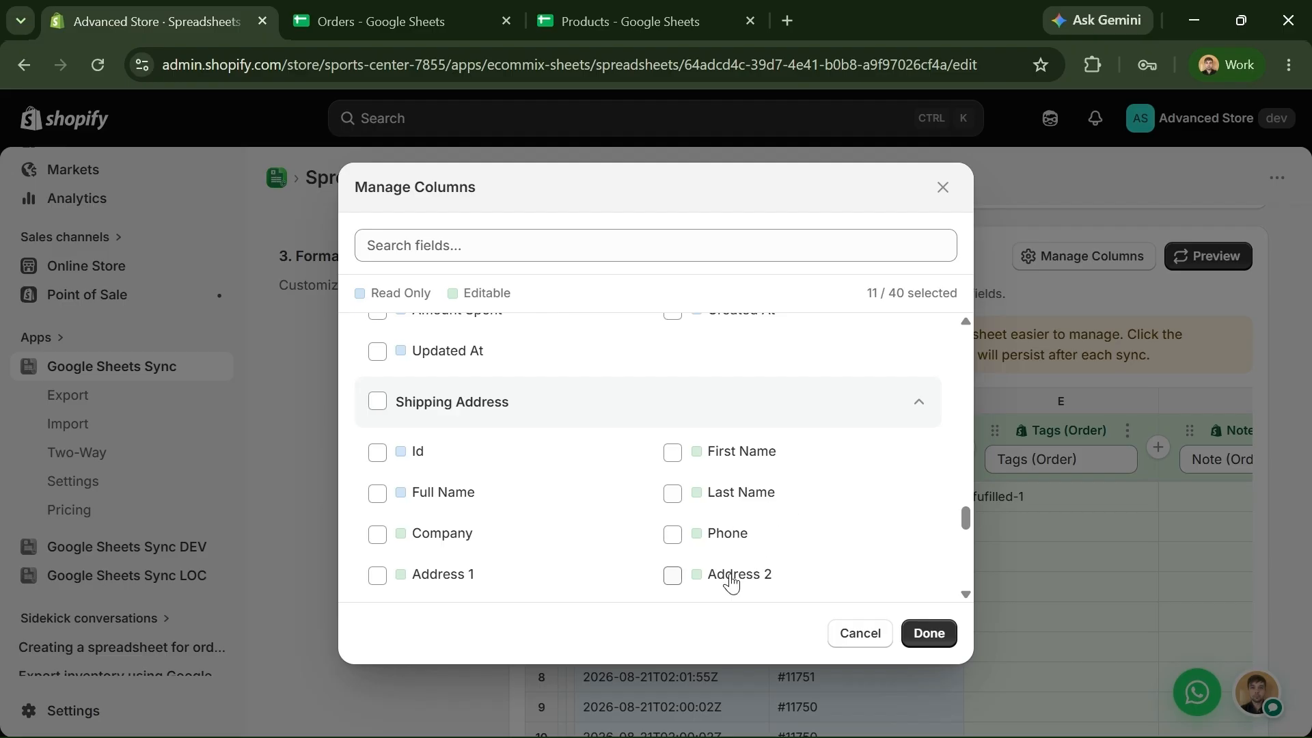
{"action": "scroll", "coordinate": [756, 547], "scroll_direction": "down", "scroll_amount": 2}
{"action": "scroll", "coordinate": [792, 518], "scroll_direction": "down", "scroll_amount": 1}
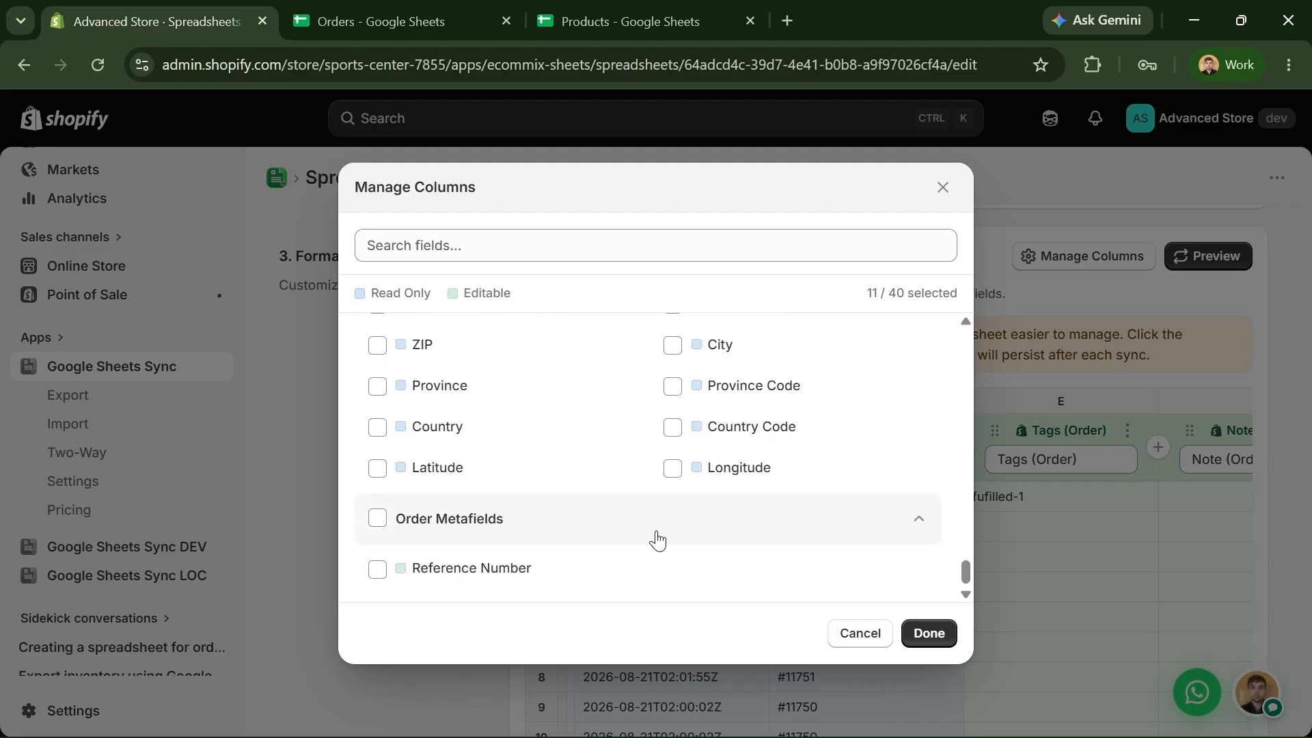